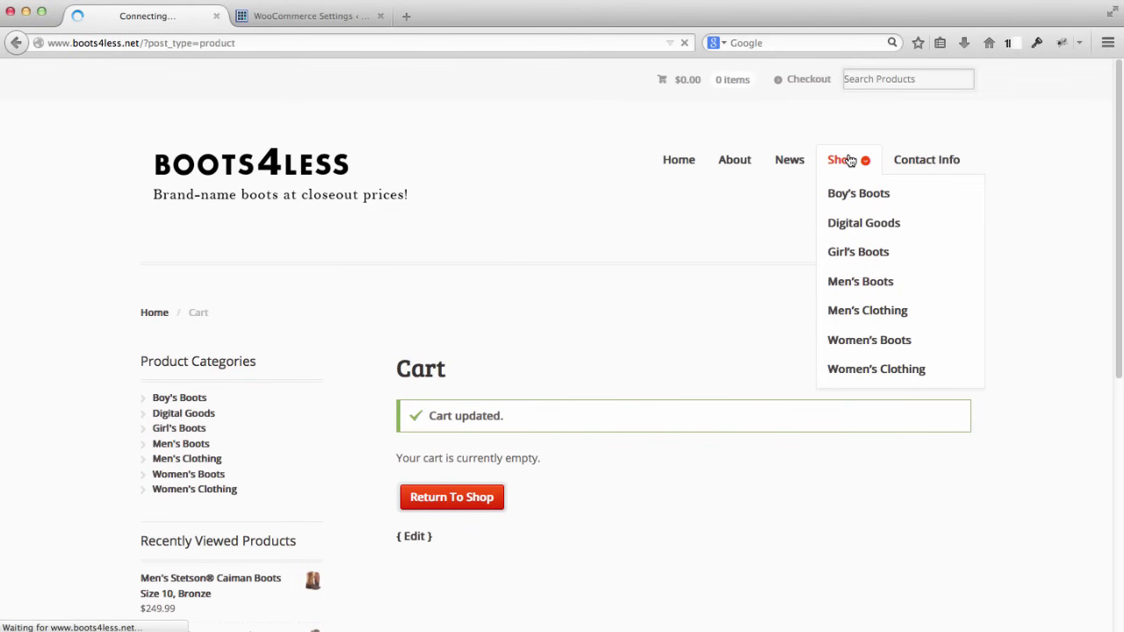
Step: Open the Men's Stetson Caiman Boots Size 10, Bronze product page from the shop
scroll(1037, 322, down, 5)
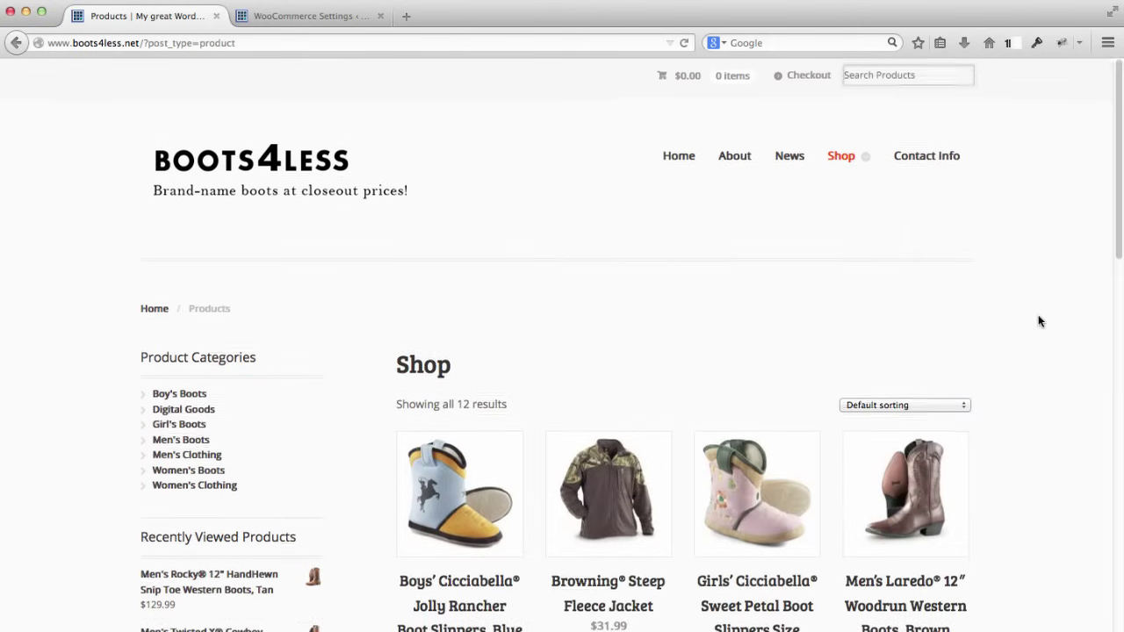
scroll(1037, 321, down, 3)
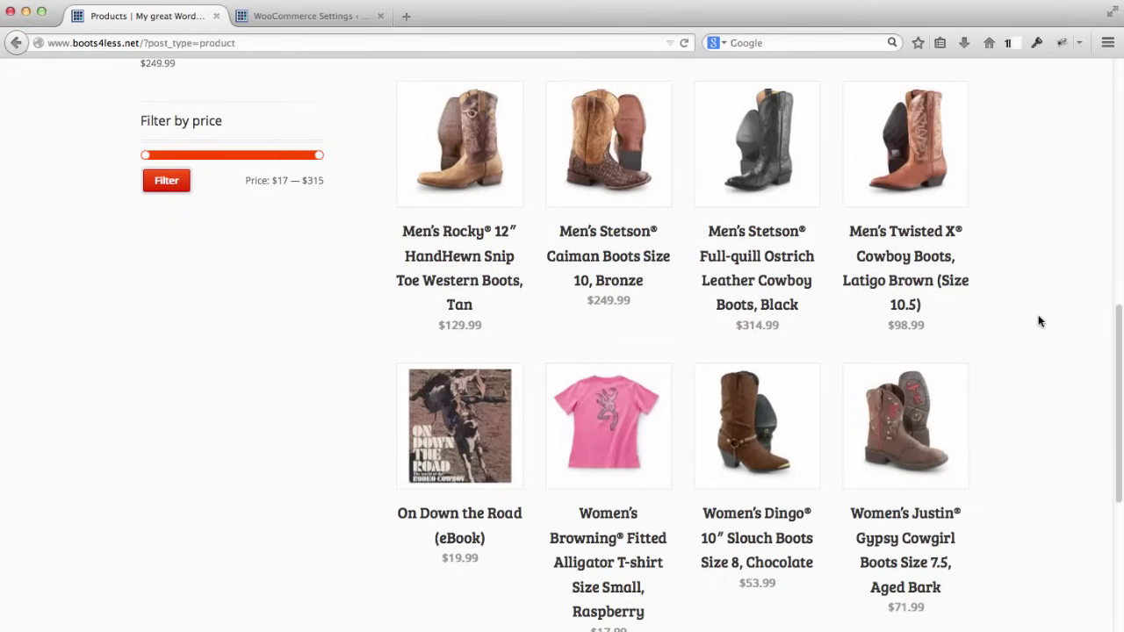
scroll(1039, 316, down, 1)
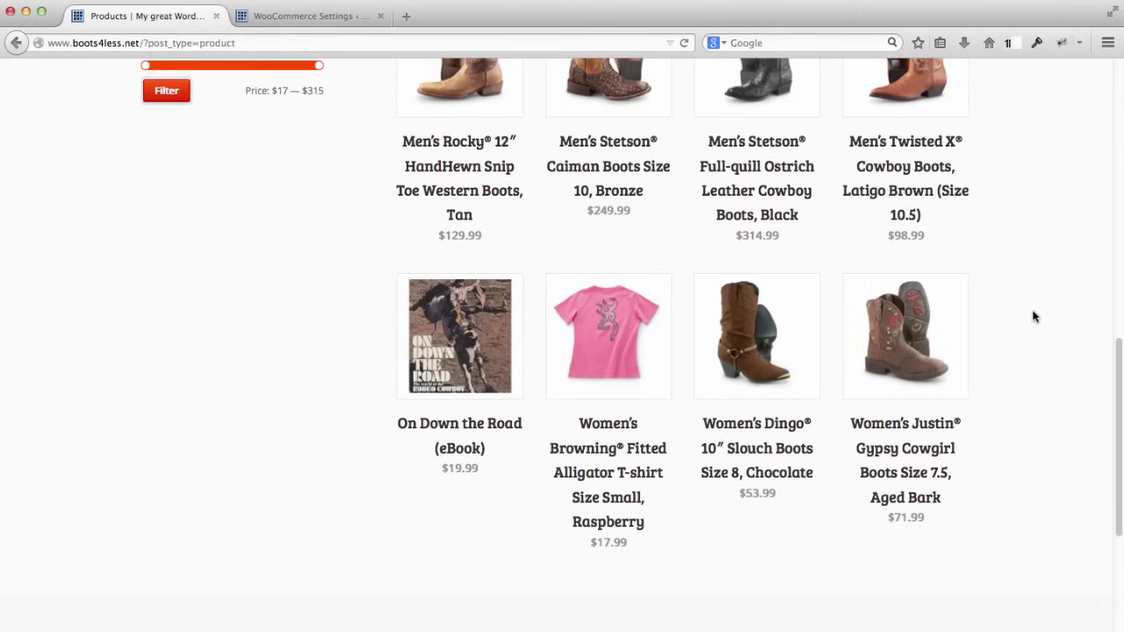
scroll(1032, 314, up, 1)
scroll(624, 322, up, 1)
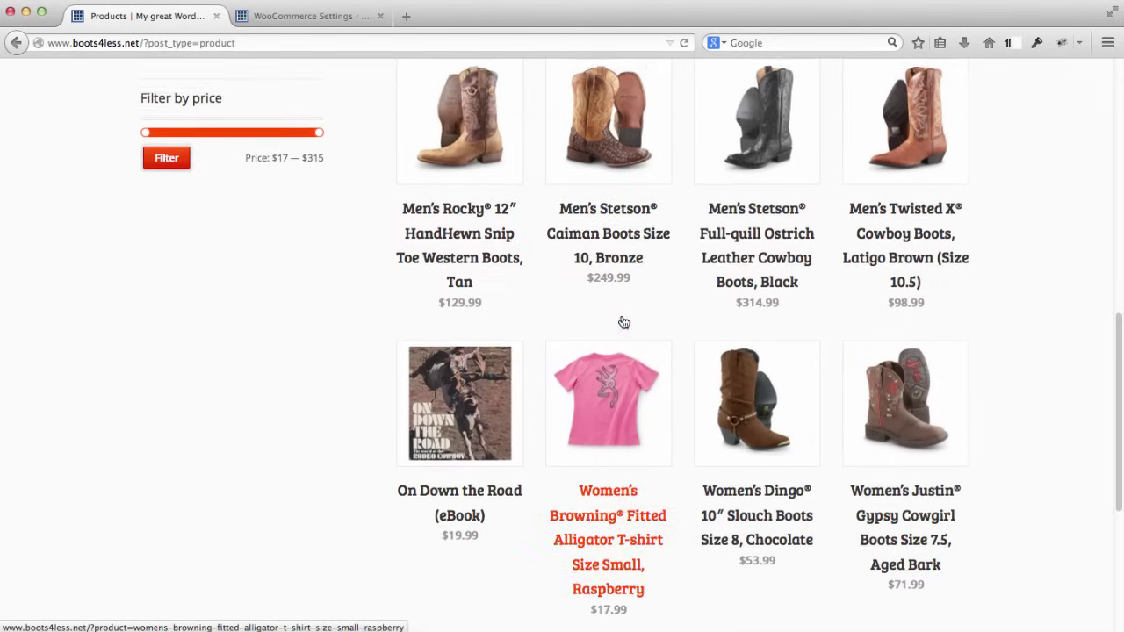
scroll(624, 323, up, 1)
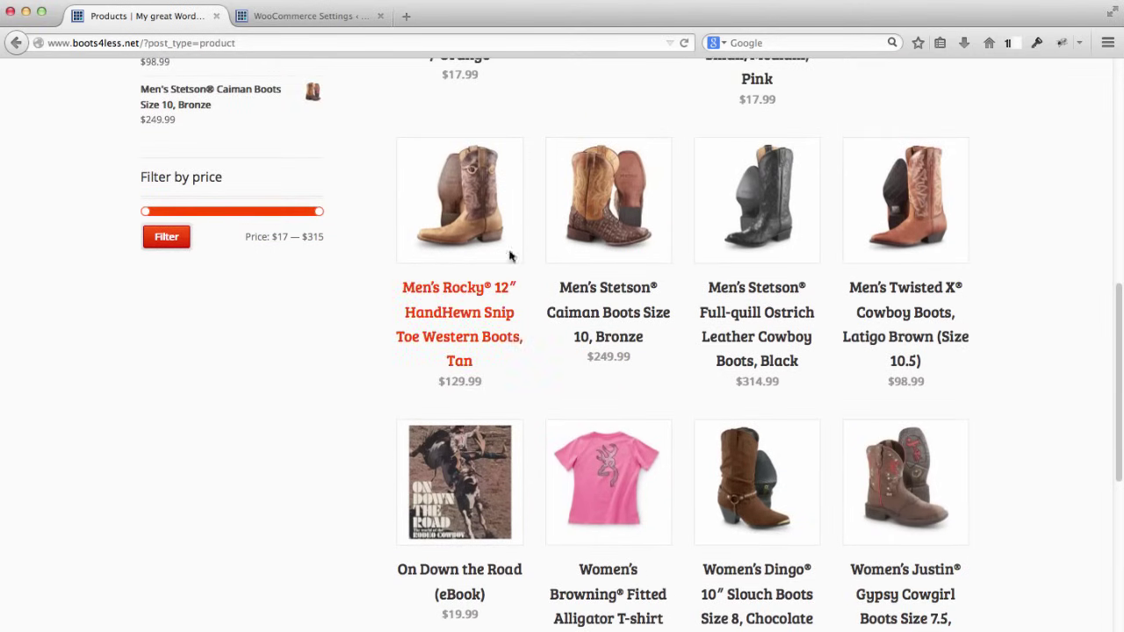
click(620, 217)
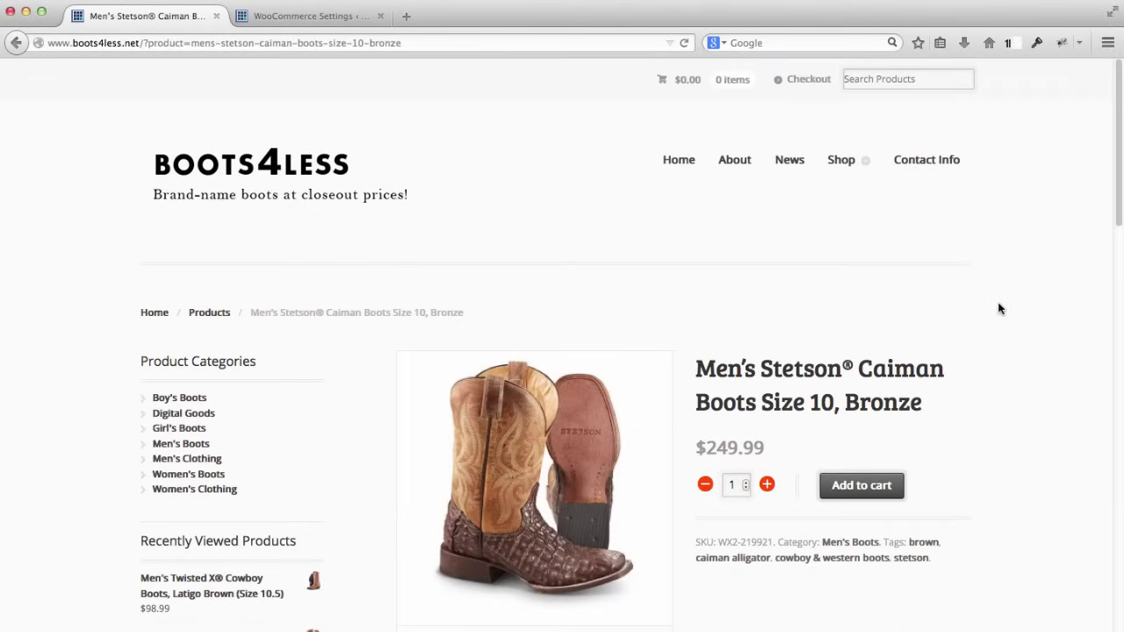
Step: View the enlarged main and sole photos, then add the boots to the cart
scroll(999, 308, down, 2)
scroll(1005, 306, down, 4)
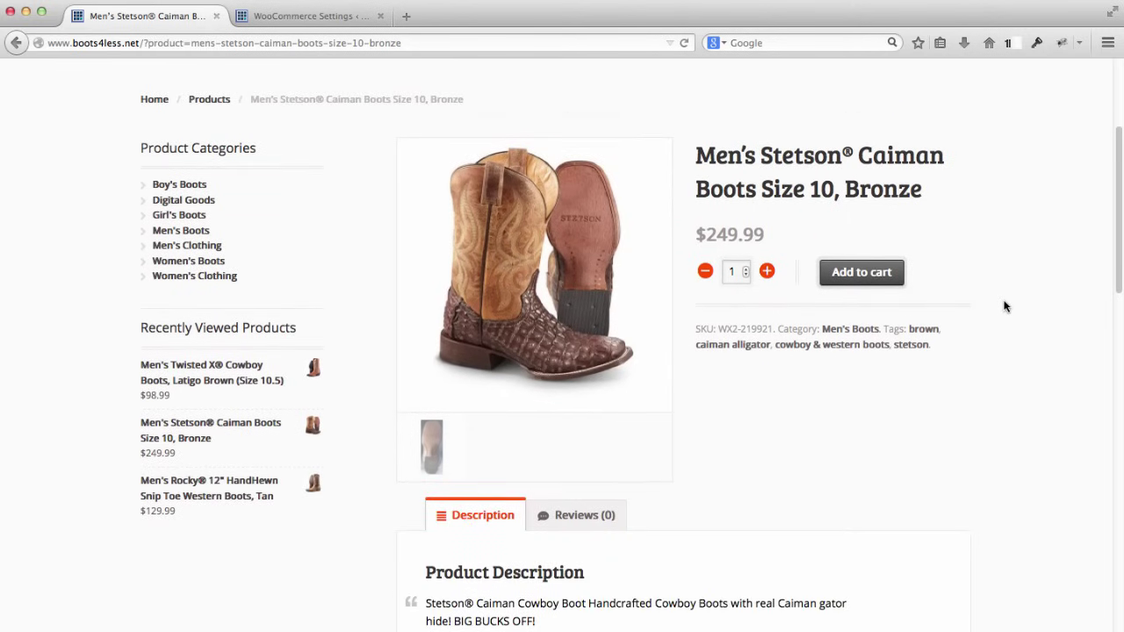
scroll(1005, 306, down, 1)
click(539, 239)
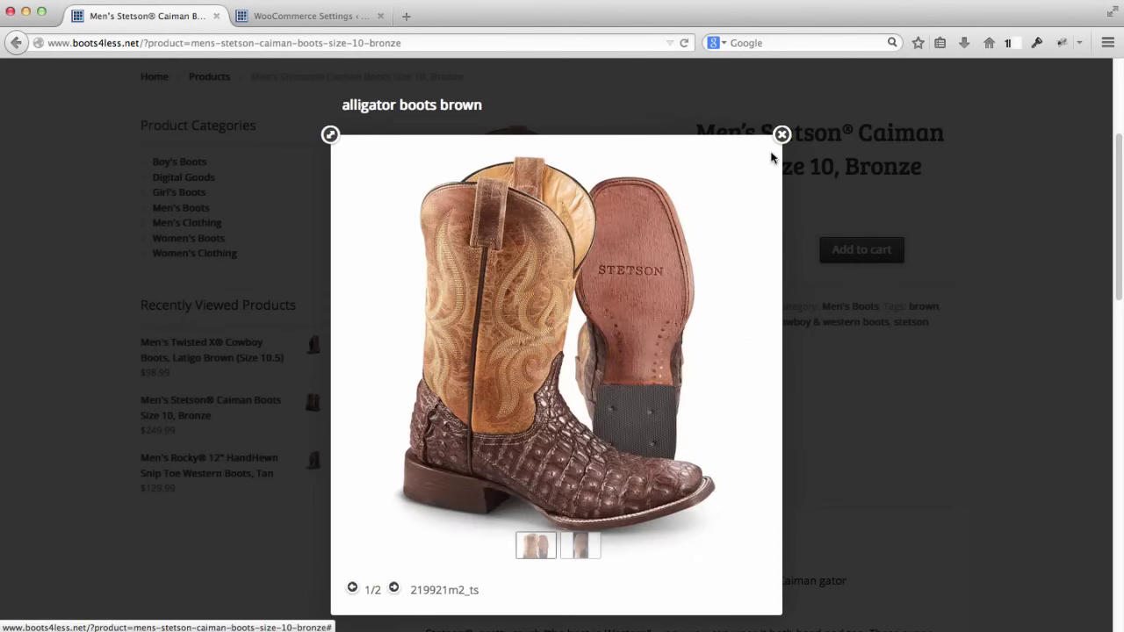
click(781, 135)
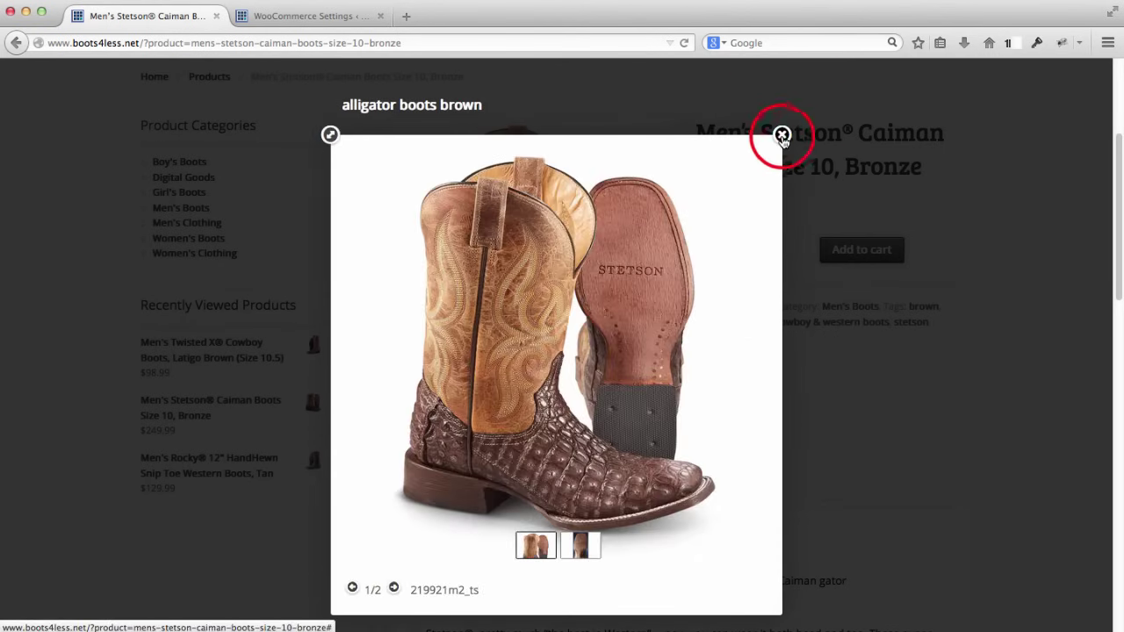
click(427, 409)
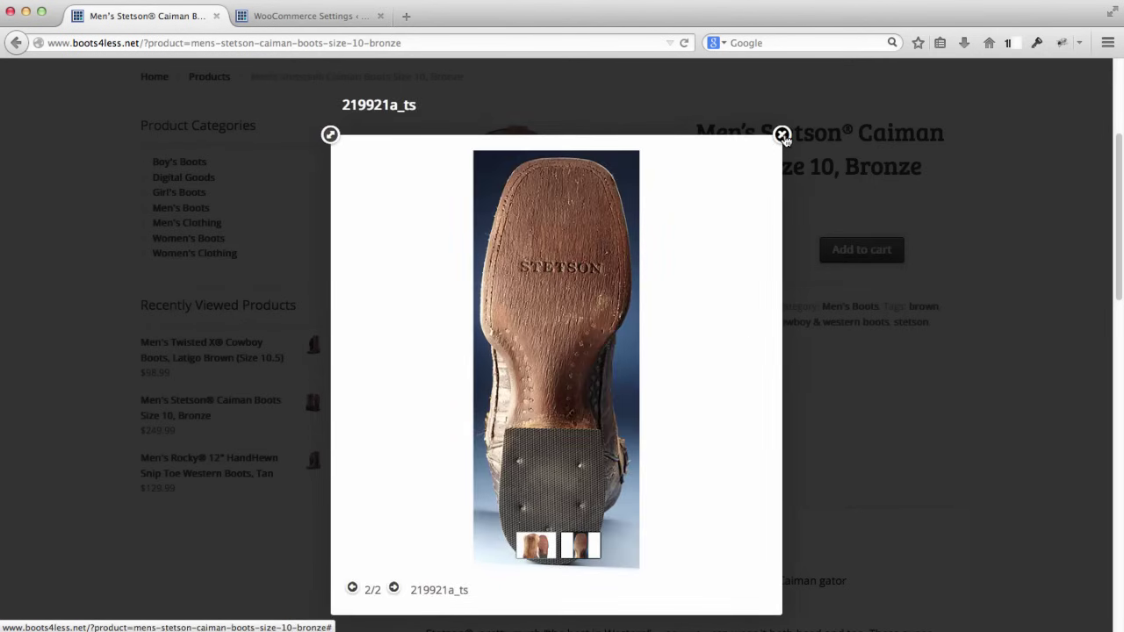
click(782, 136)
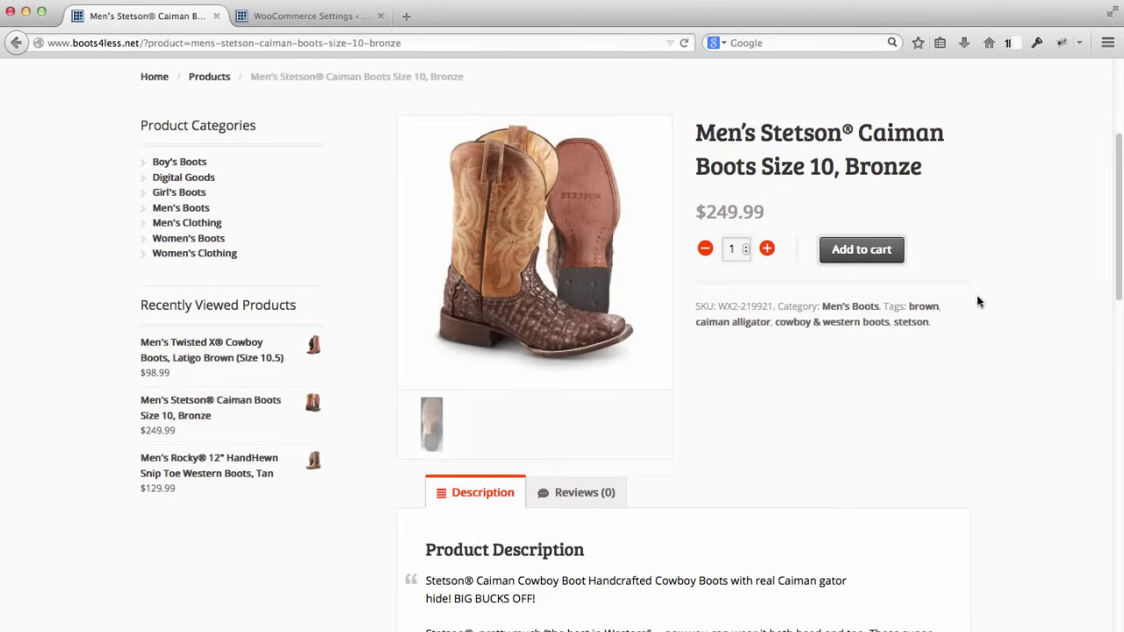
click(873, 272)
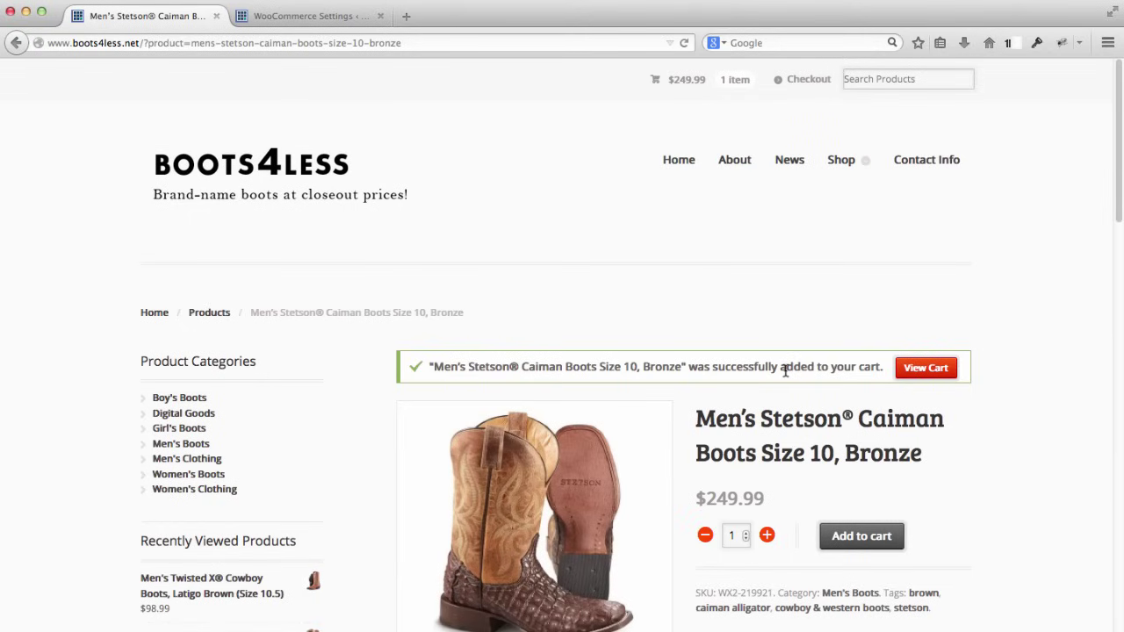
Step: Open the cart holding the Caiman boots
scroll(790, 365, down, 2)
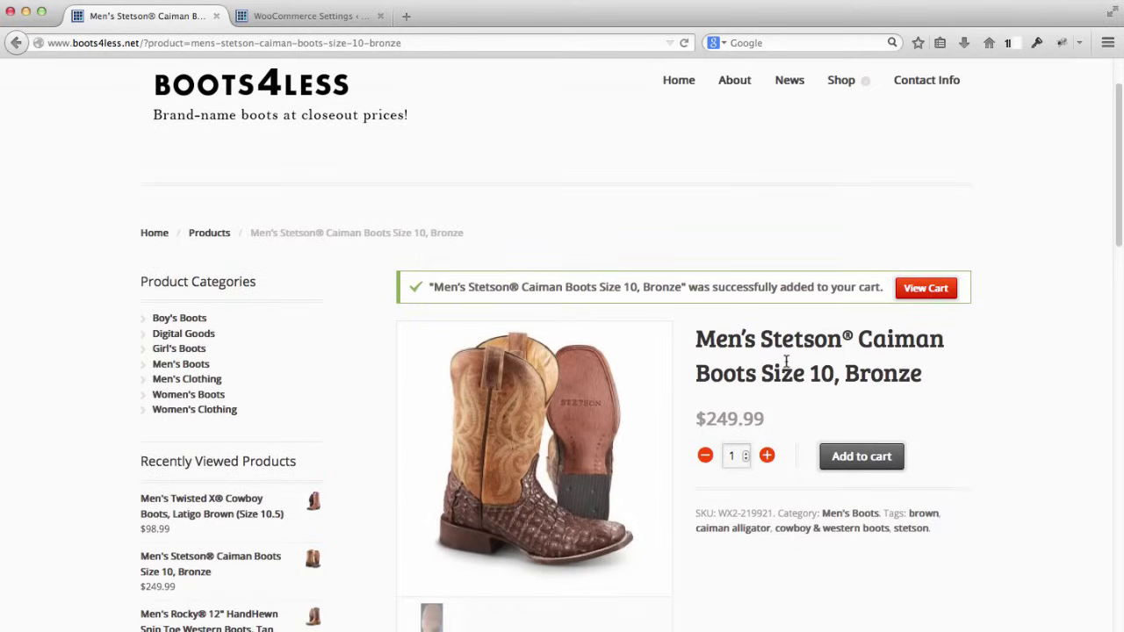
click(914, 288)
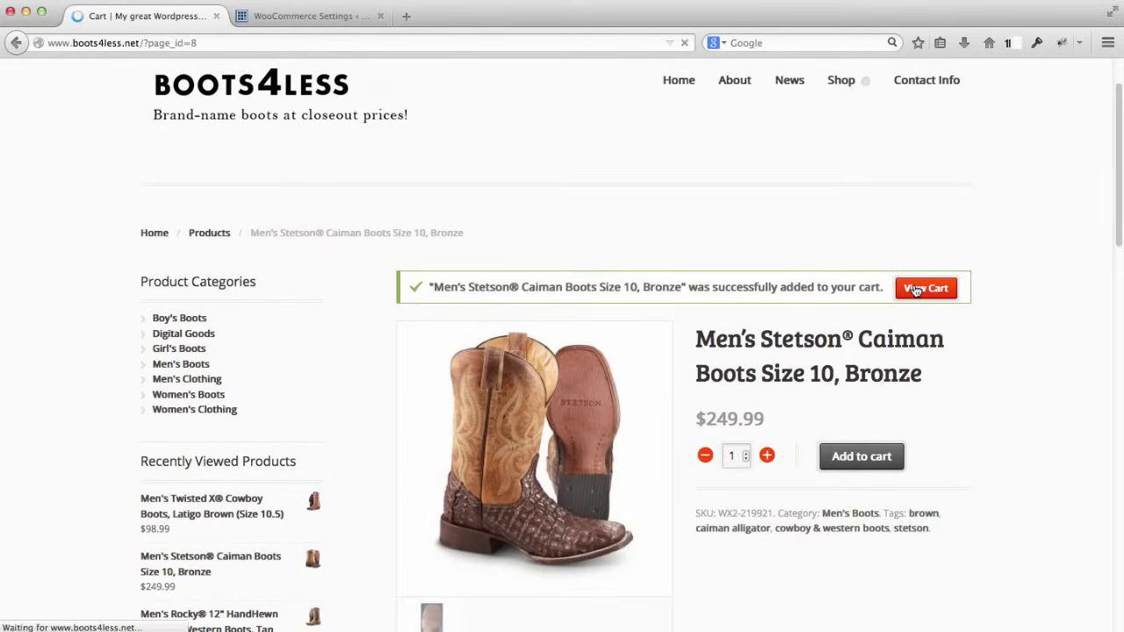
scroll(992, 292, down, 3)
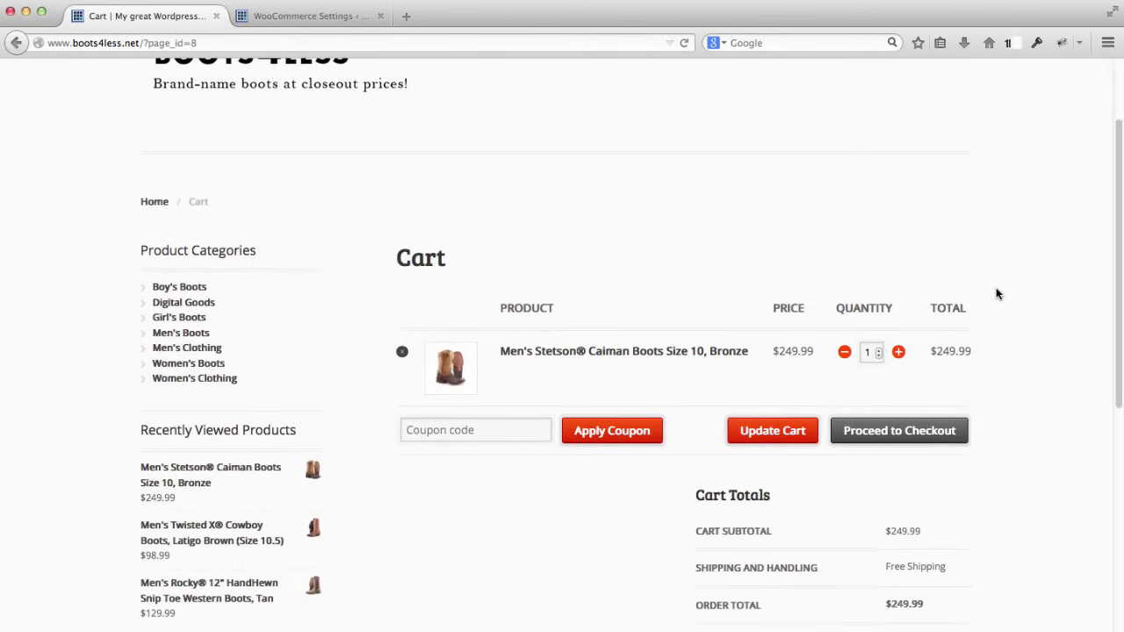
scroll(999, 293, down, 2)
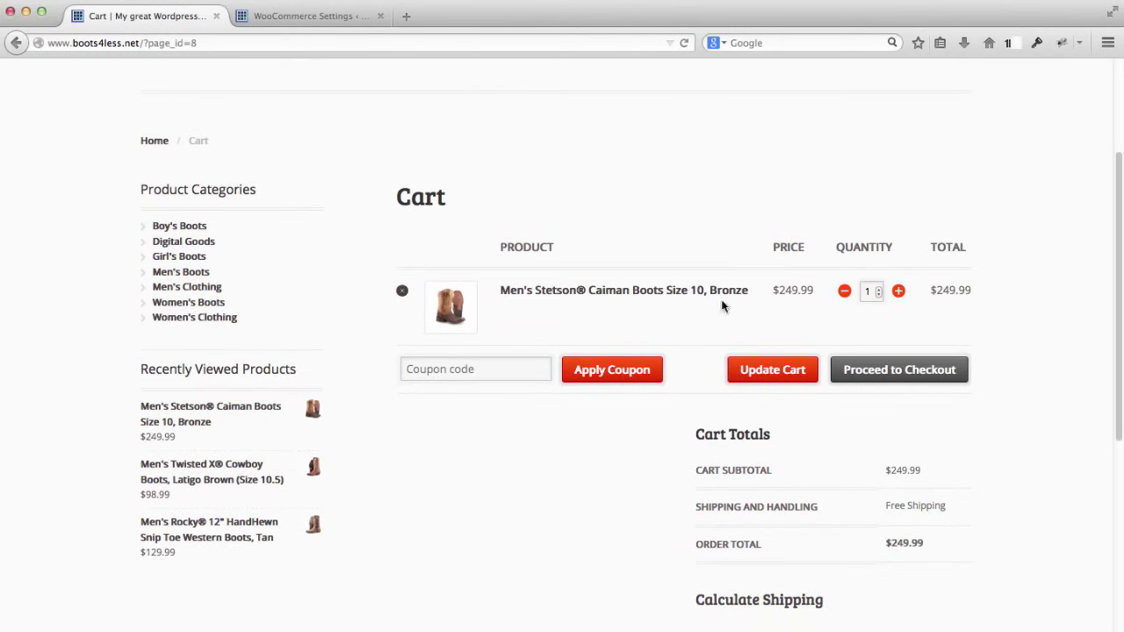
Step: Proceed to checkout and review billing details, the $249.99 order and payment options
click(878, 378)
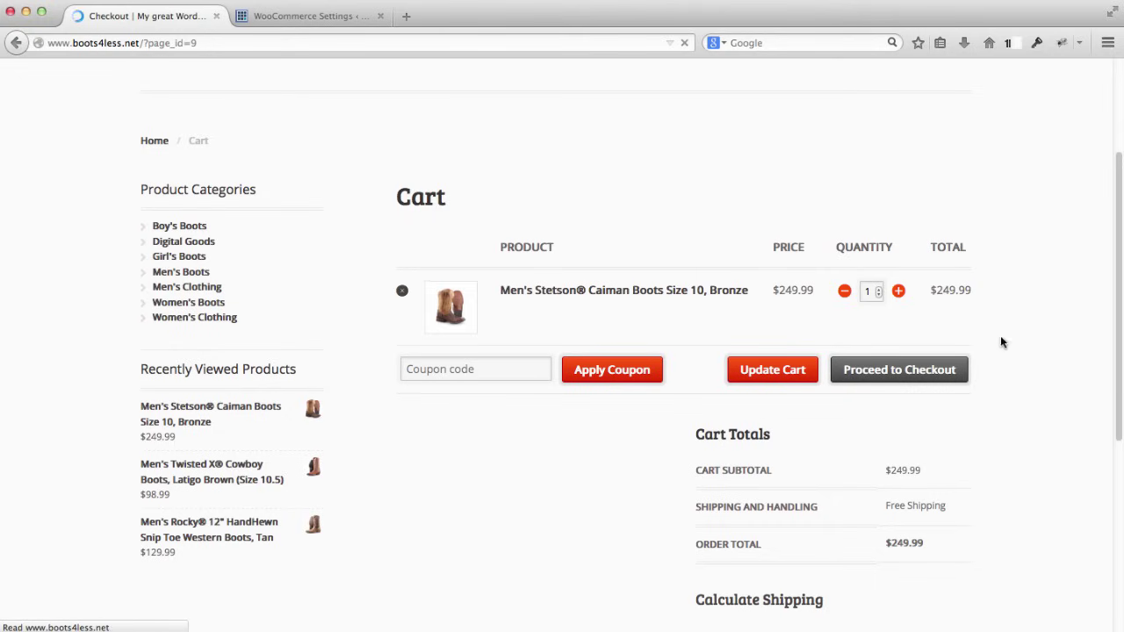
scroll(1029, 323, down, 3)
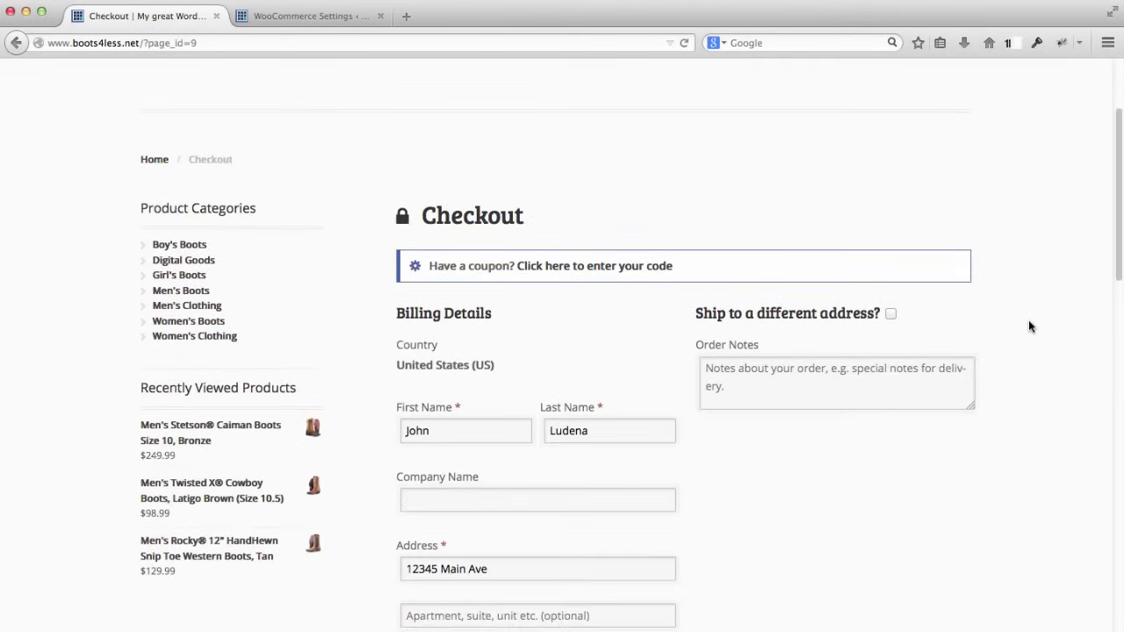
scroll(1029, 327, down, 3)
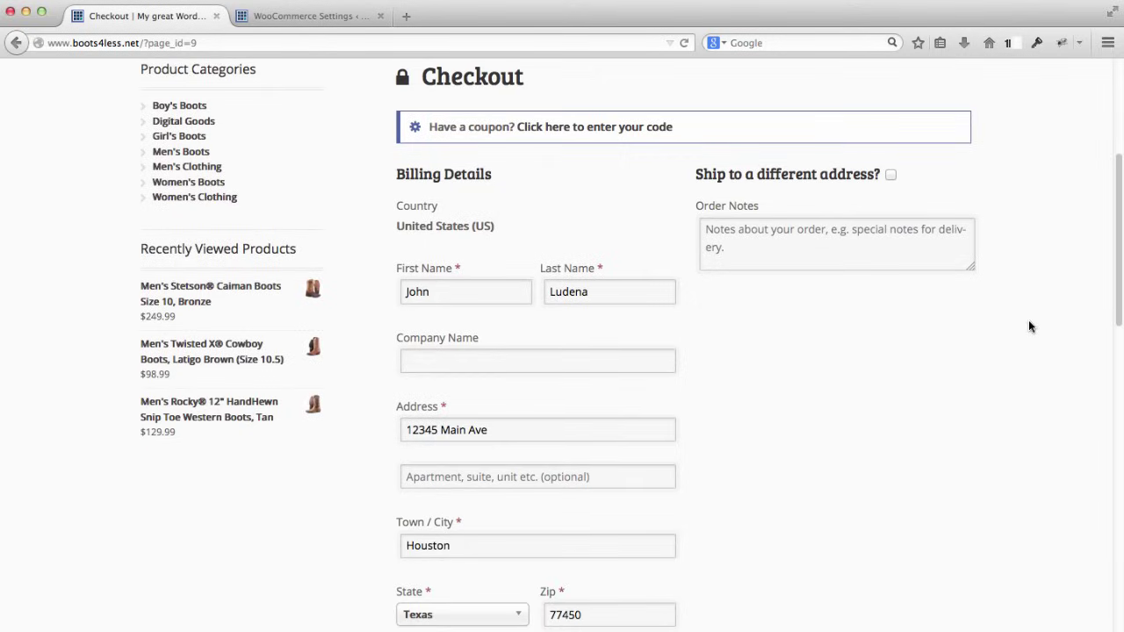
scroll(1030, 326, down, 1)
scroll(1030, 326, down, 2)
scroll(1030, 327, down, 3)
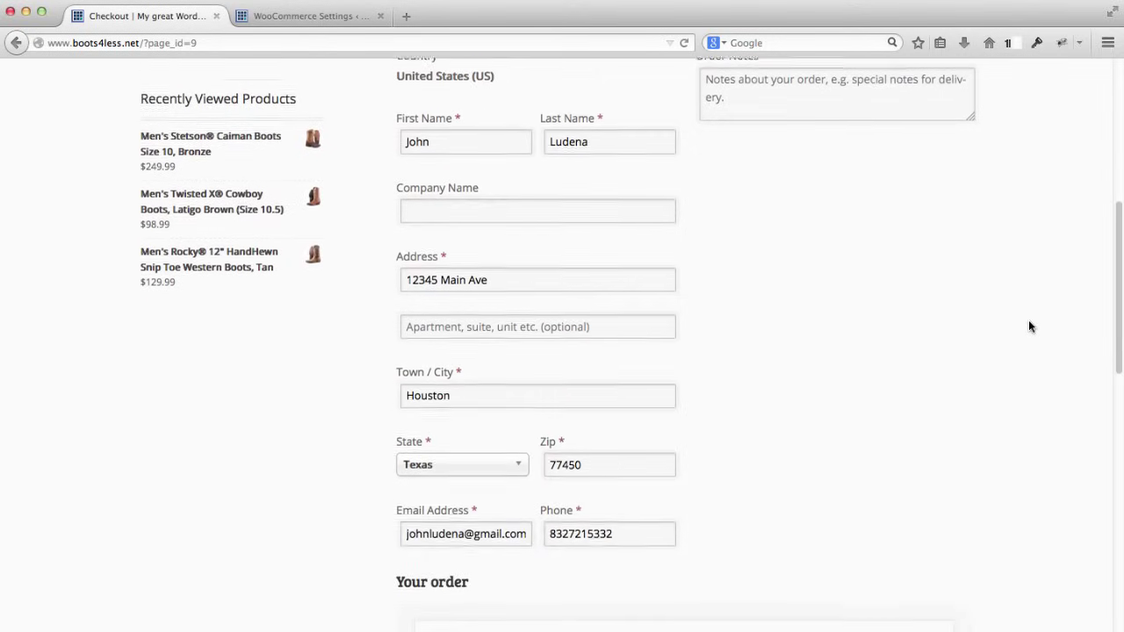
scroll(1029, 326, up, 3)
scroll(1029, 327, up, 1)
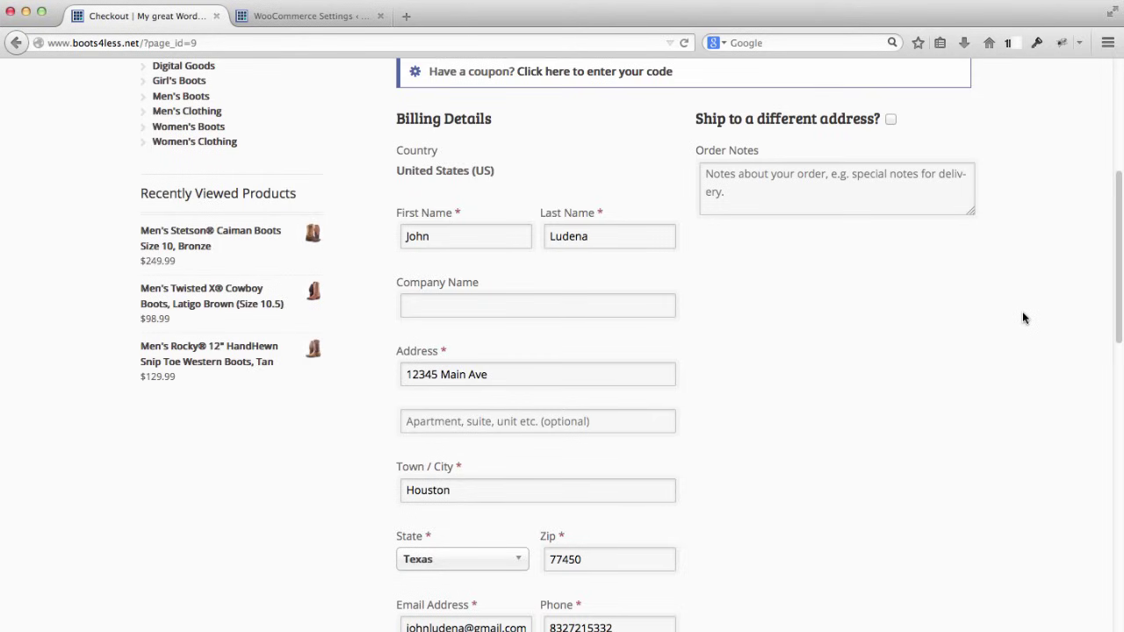
scroll(1023, 318, down, 8)
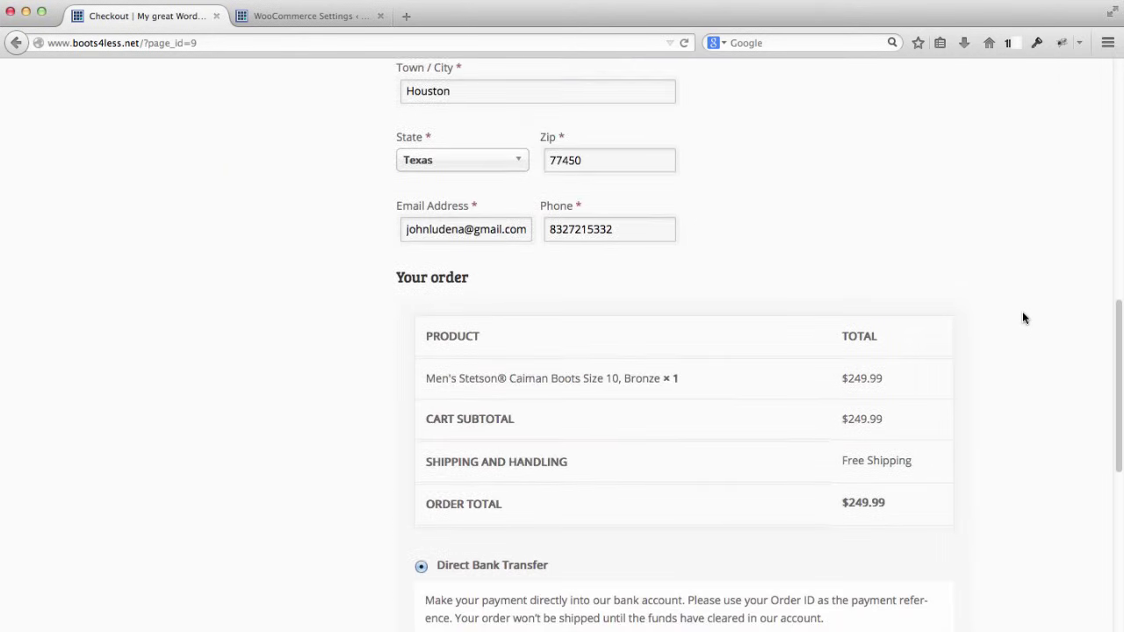
scroll(1023, 318, down, 3)
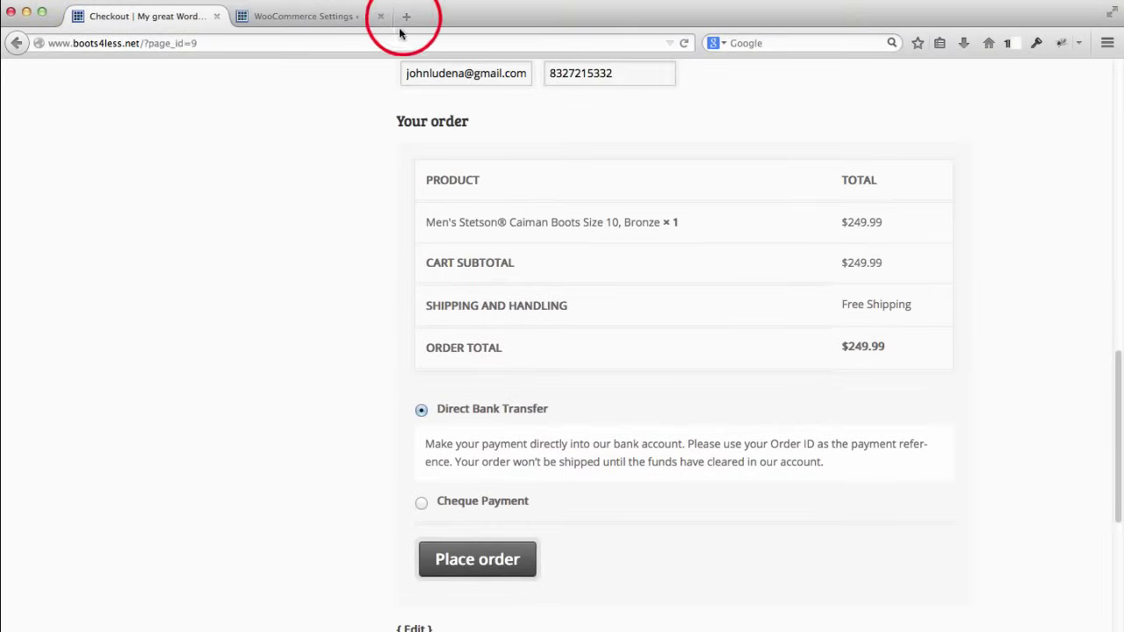
Step: Load paypal.com in a new browser tab
click(406, 16)
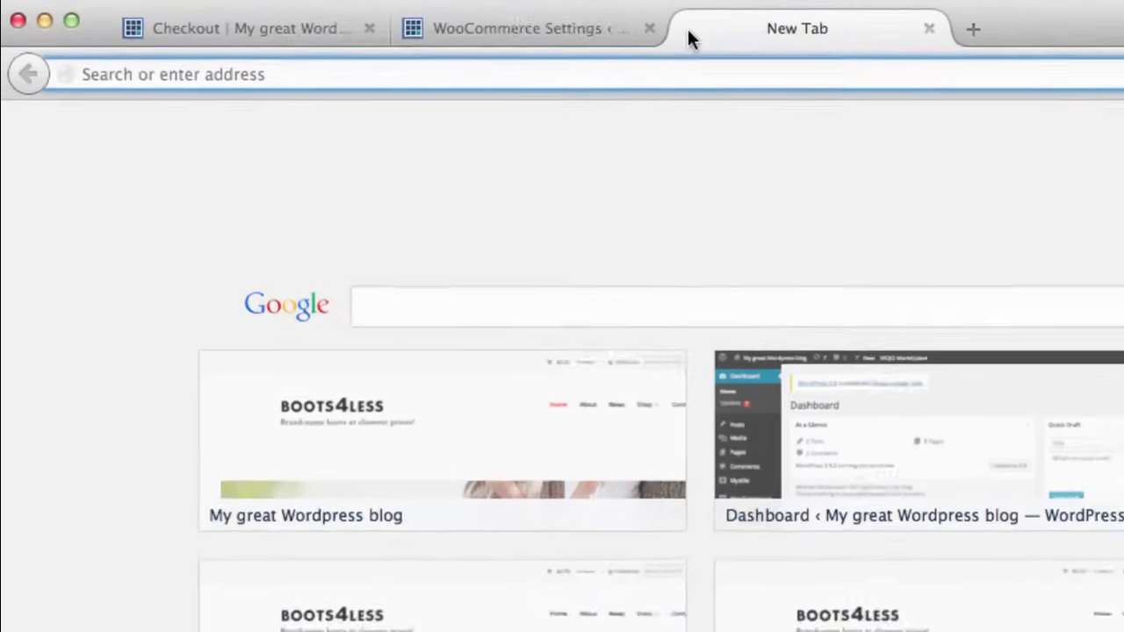
text(paypal.com)
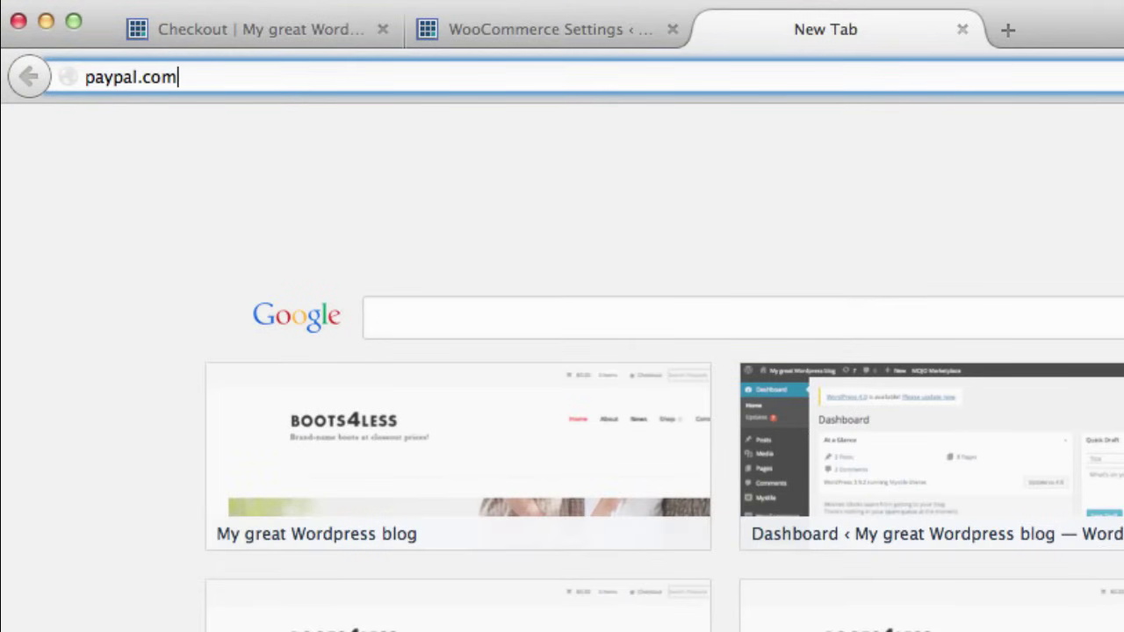
key(Return)
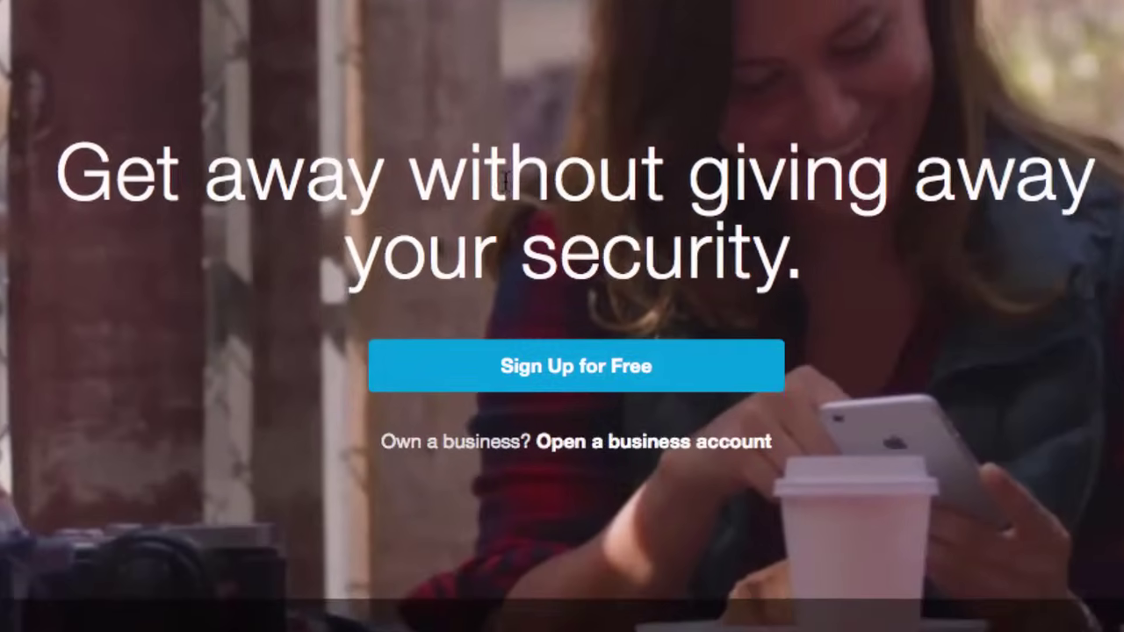
Step: Bring up PayPal's free sign-up form, then return to the WooCommerce settings tab
click(609, 379)
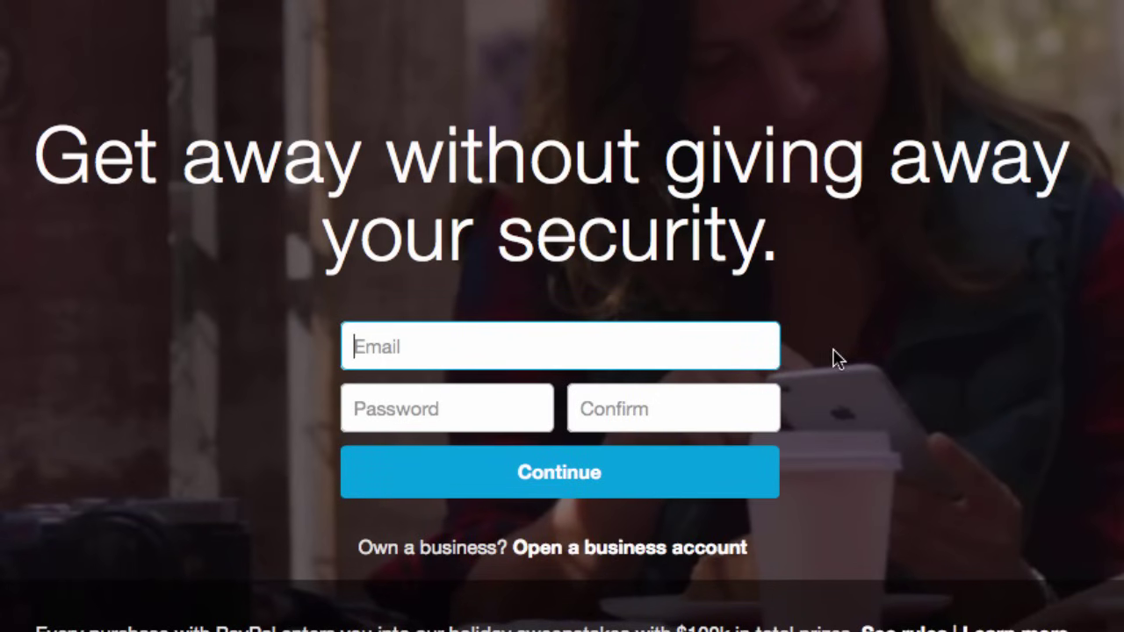
click(414, 205)
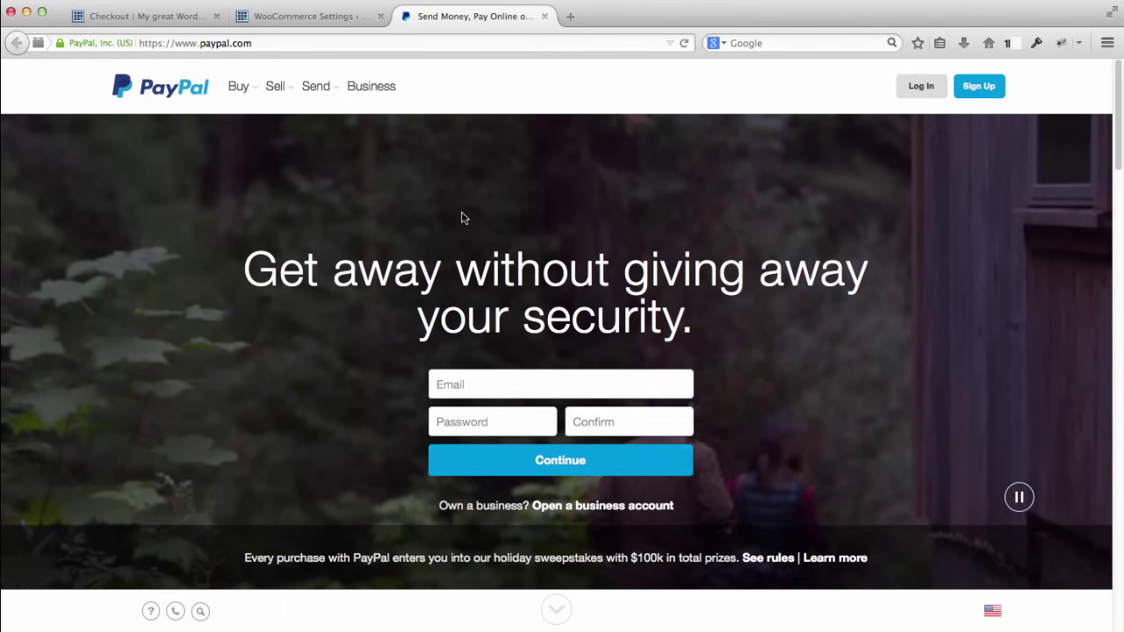
click(298, 17)
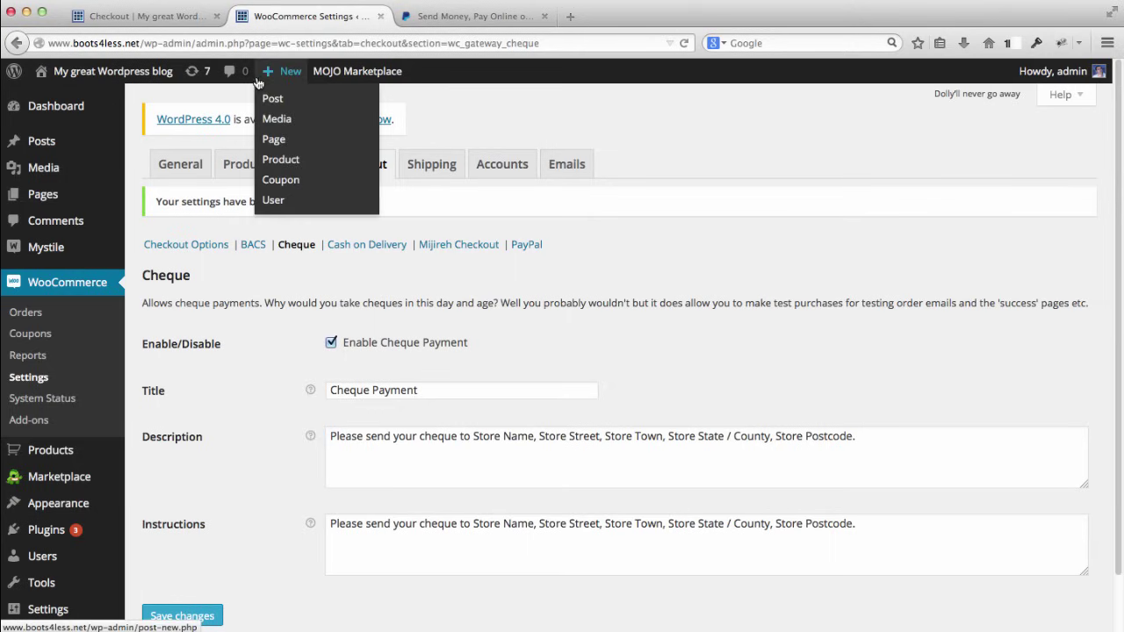
Step: Review WooCommerce's Checkout Options settings, then go to the BACS gateway settings
mouse_move(39, 110)
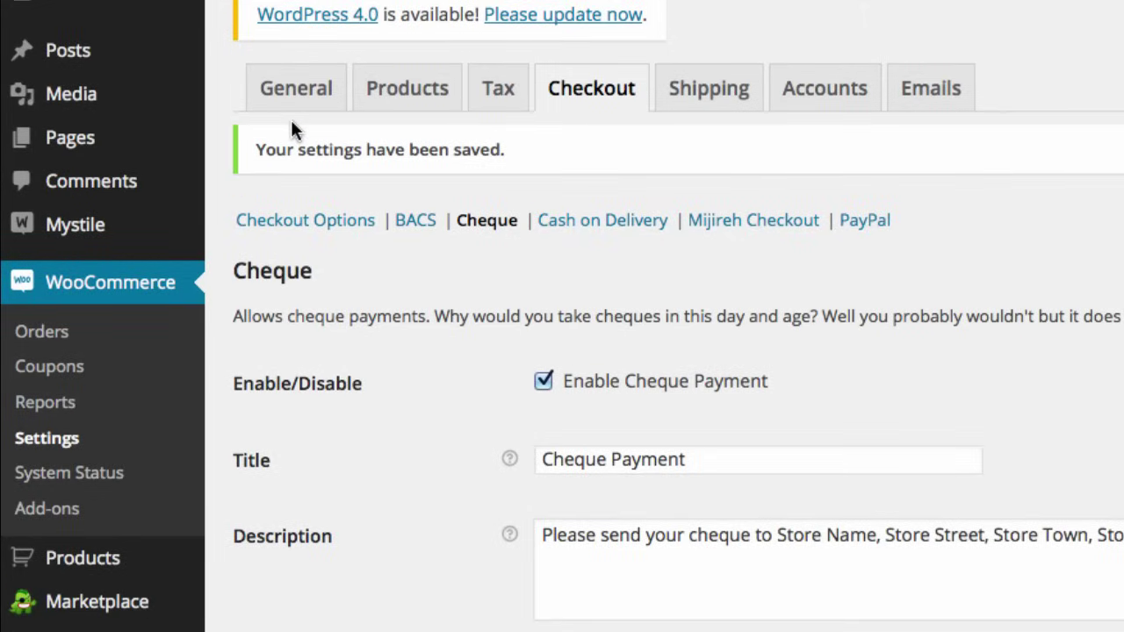
click(603, 101)
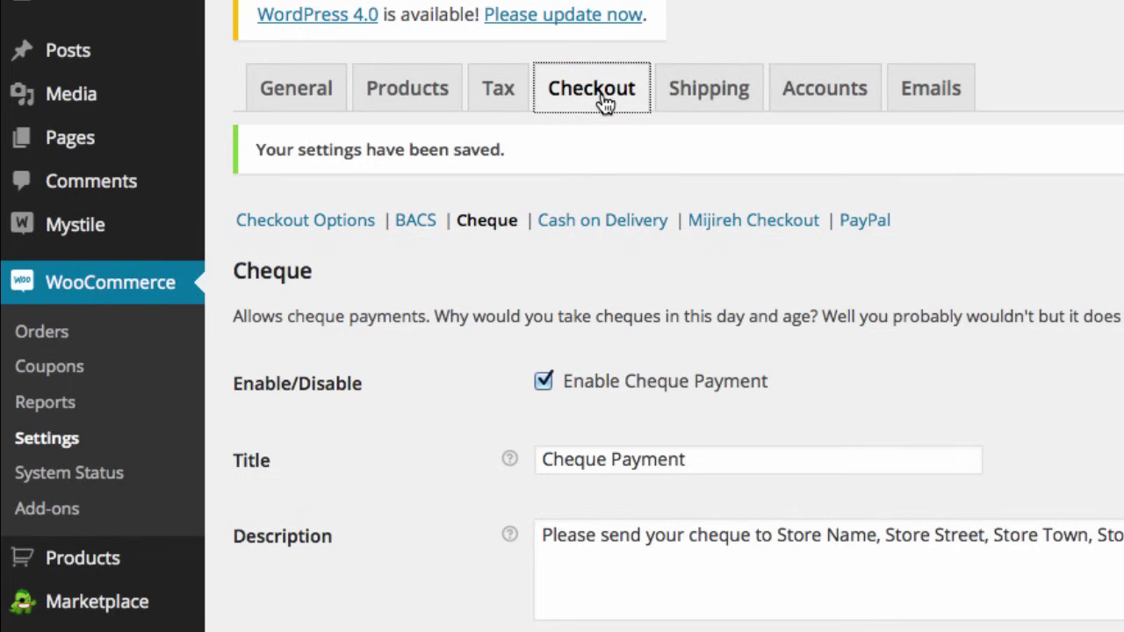
click(640, 100)
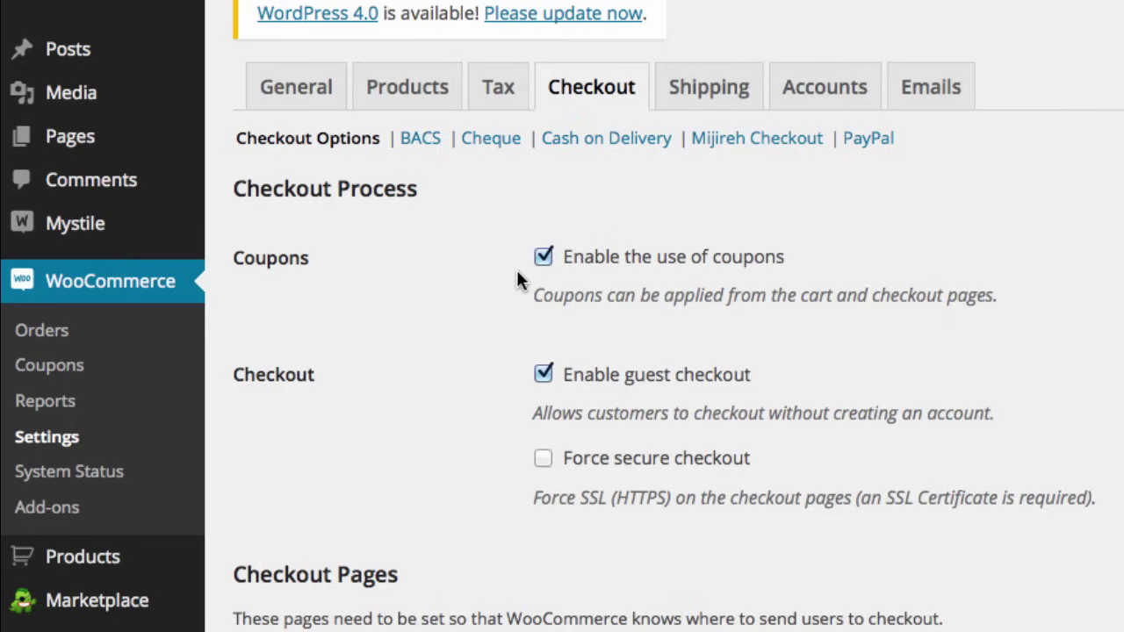
scroll(427, 295, down, 3)
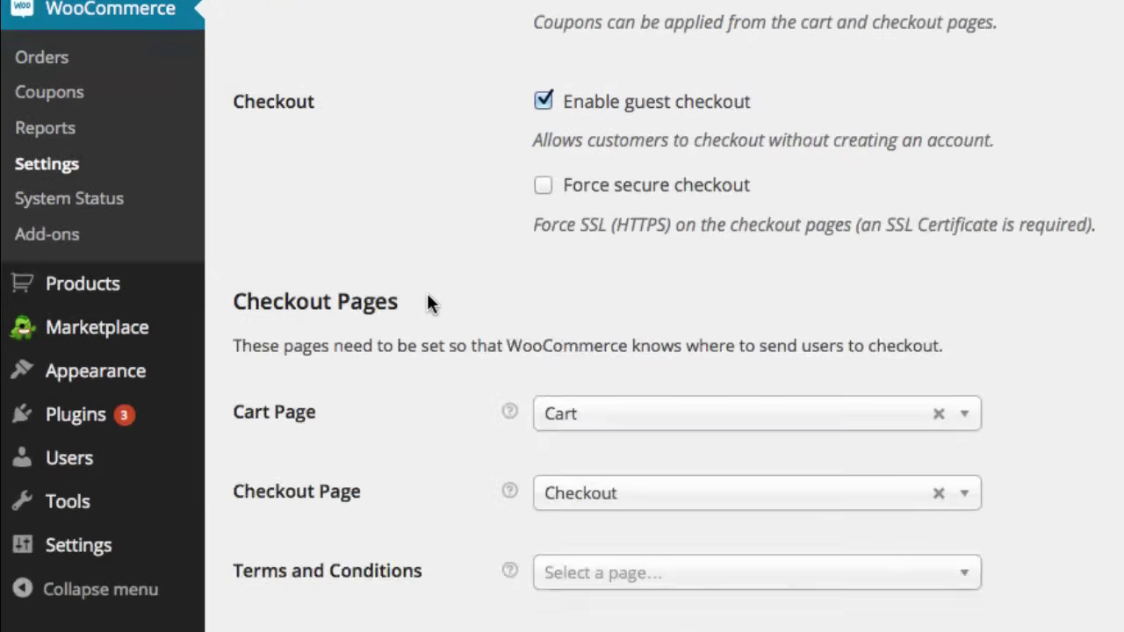
scroll(427, 296, up, 3)
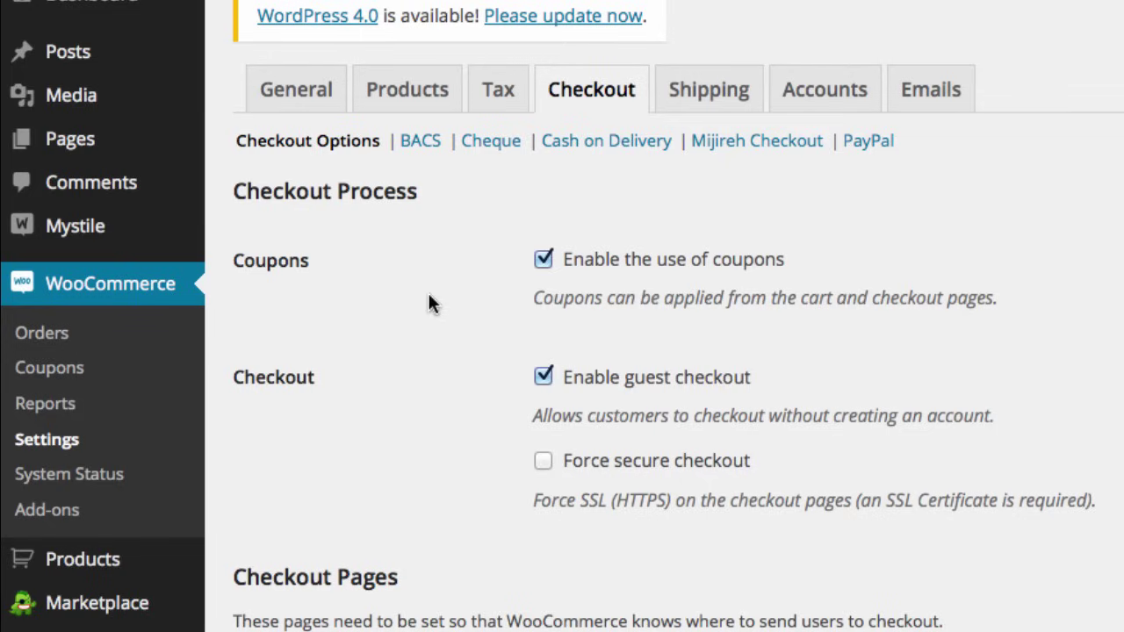
click(420, 142)
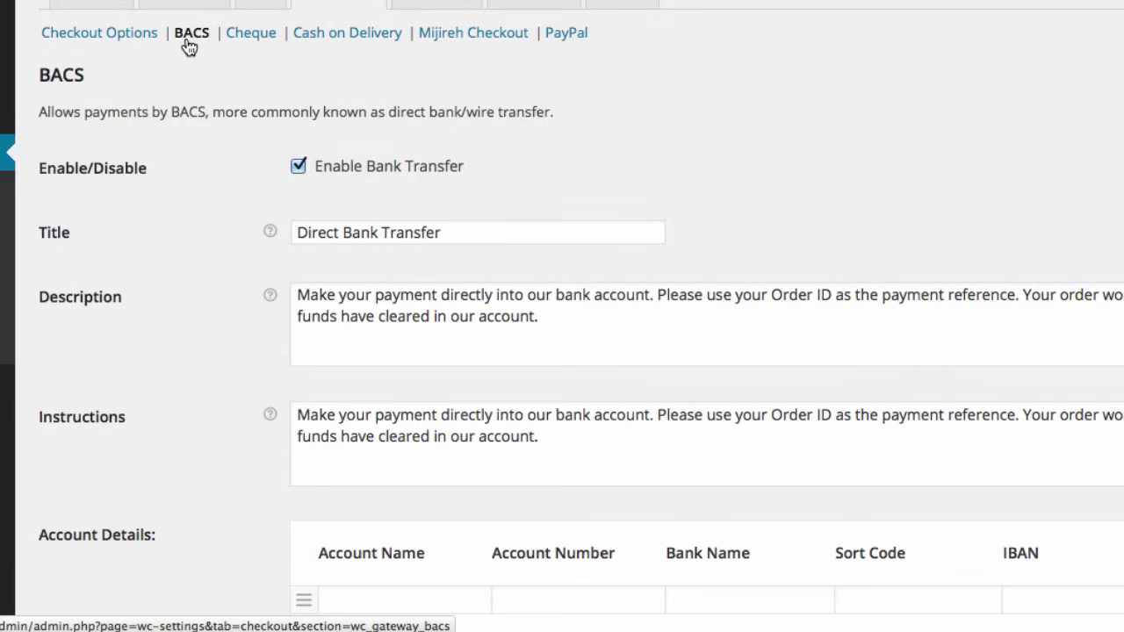
Step: Disable Direct Bank Transfer payments and save the change
click(298, 169)
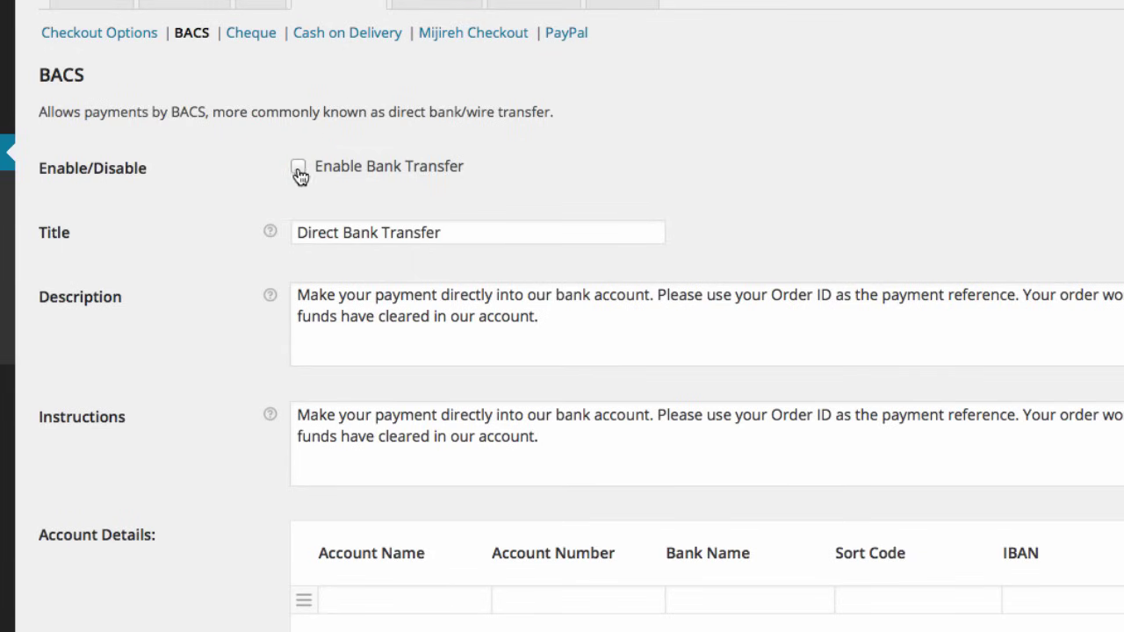
scroll(218, 183, down, 3)
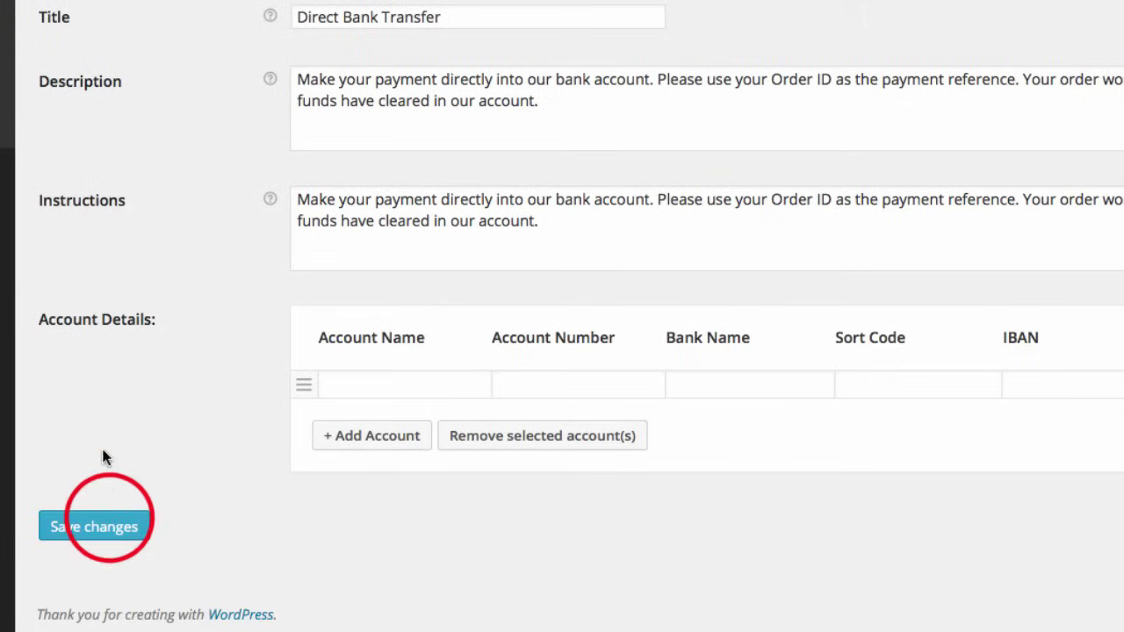
click(106, 525)
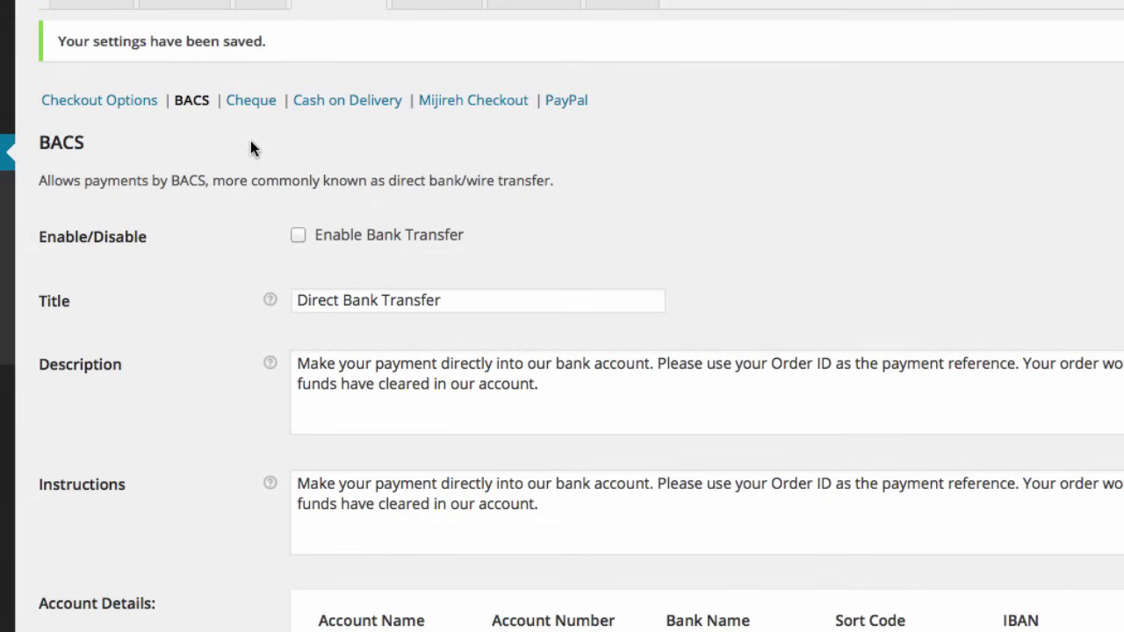
Step: Disable Cheque Payment and save the change
click(250, 112)
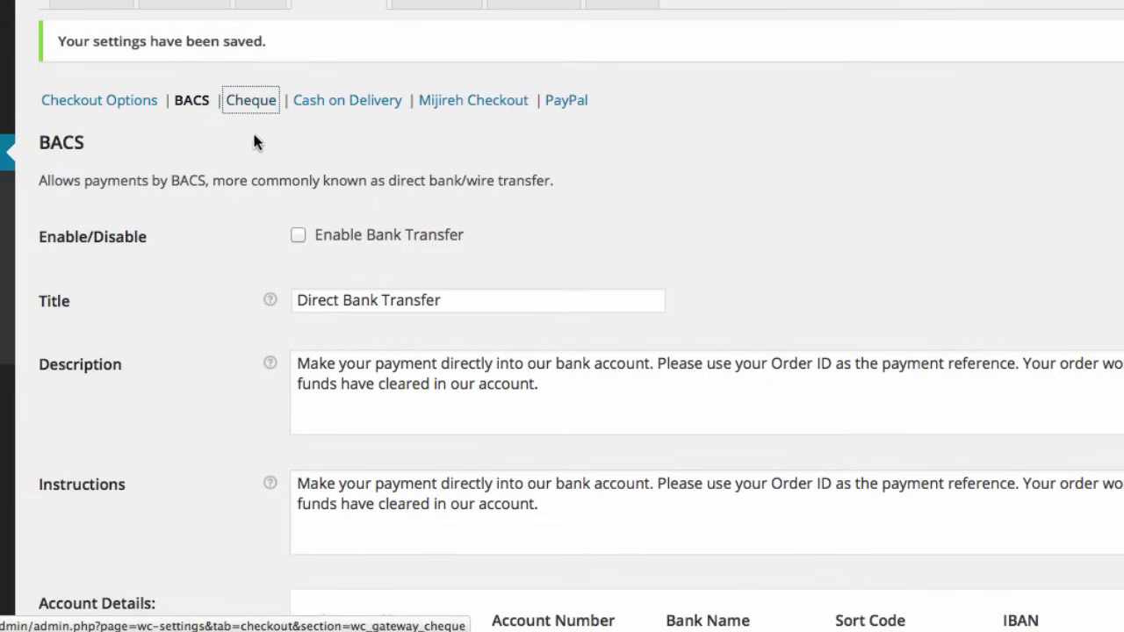
click(298, 166)
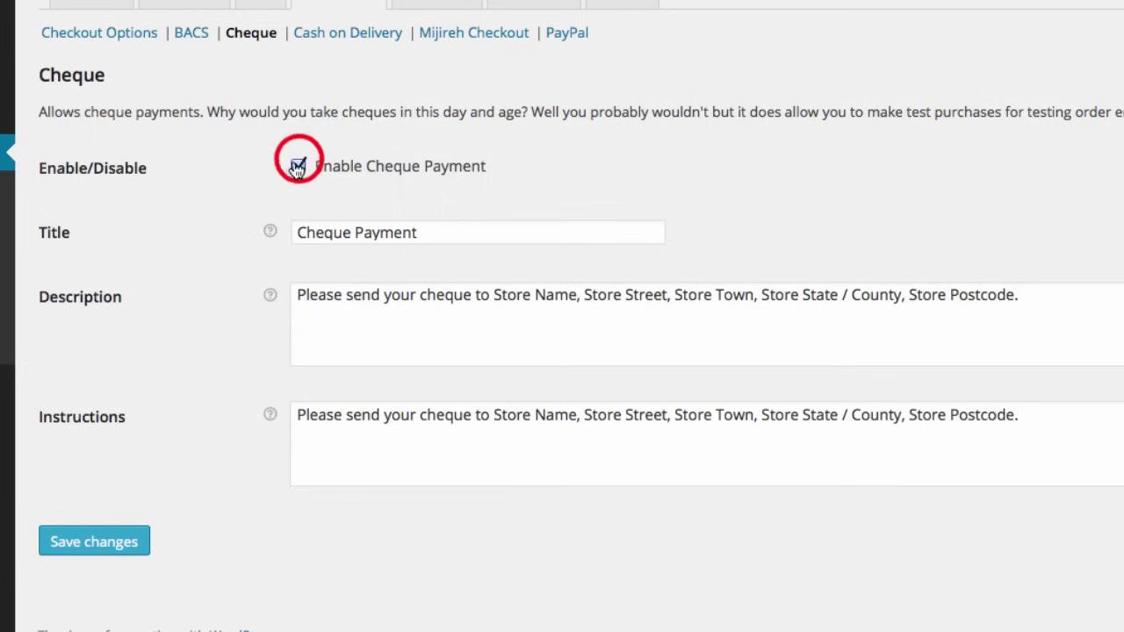
click(105, 539)
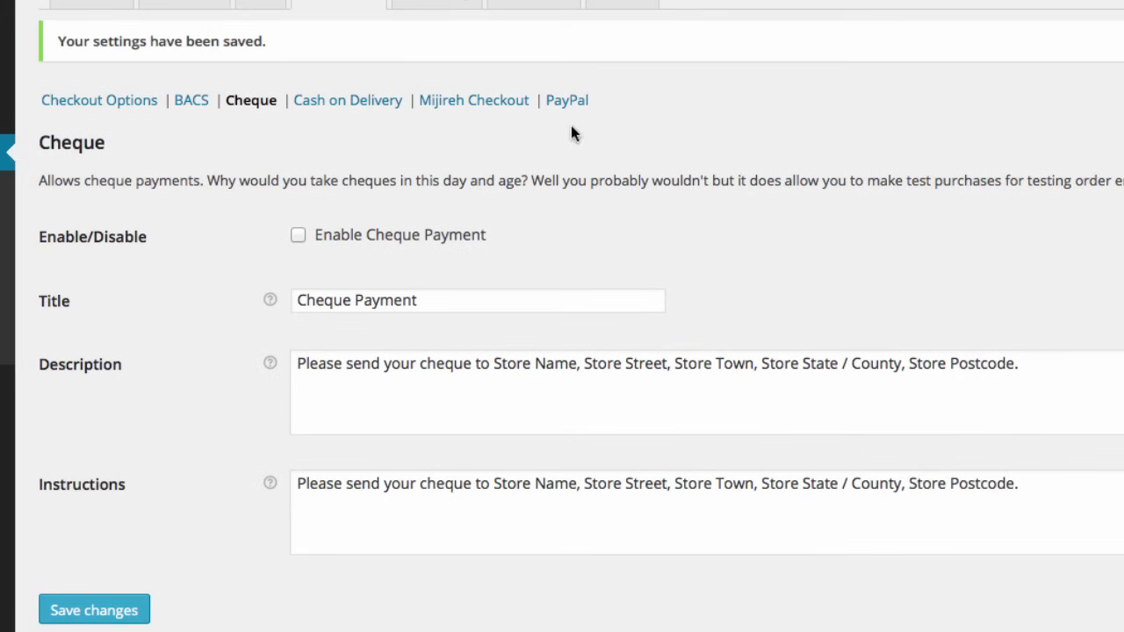
click(569, 101)
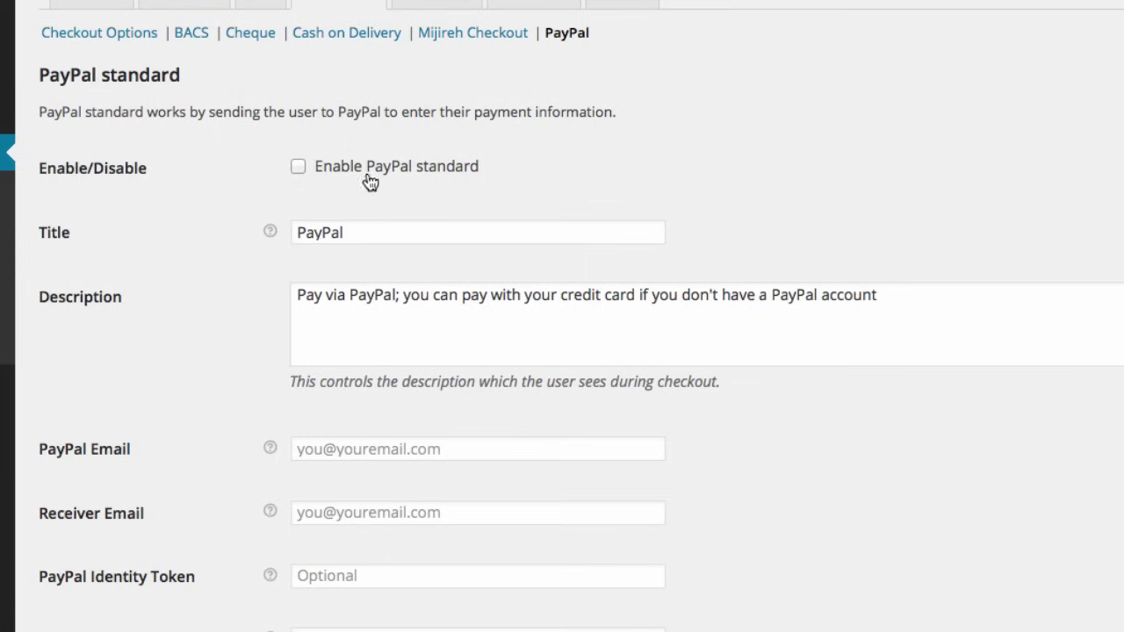
Step: Enable PayPal standard, enter the merchant's PayPal e-mail address, and save the settings
click(298, 169)
scroll(203, 231, down, 3)
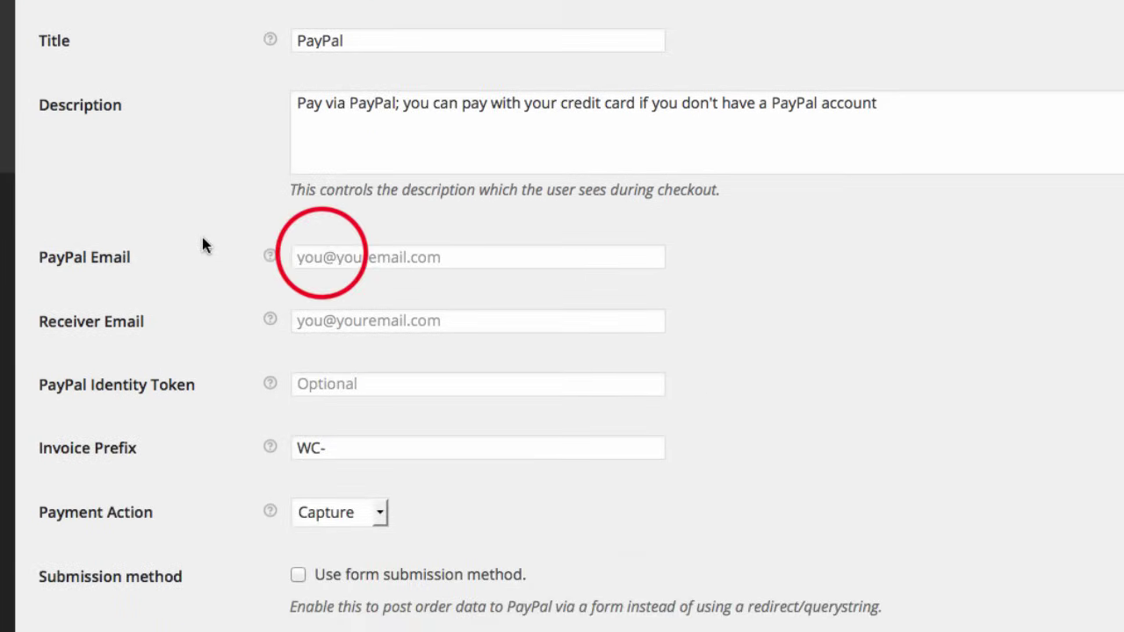
click(316, 251)
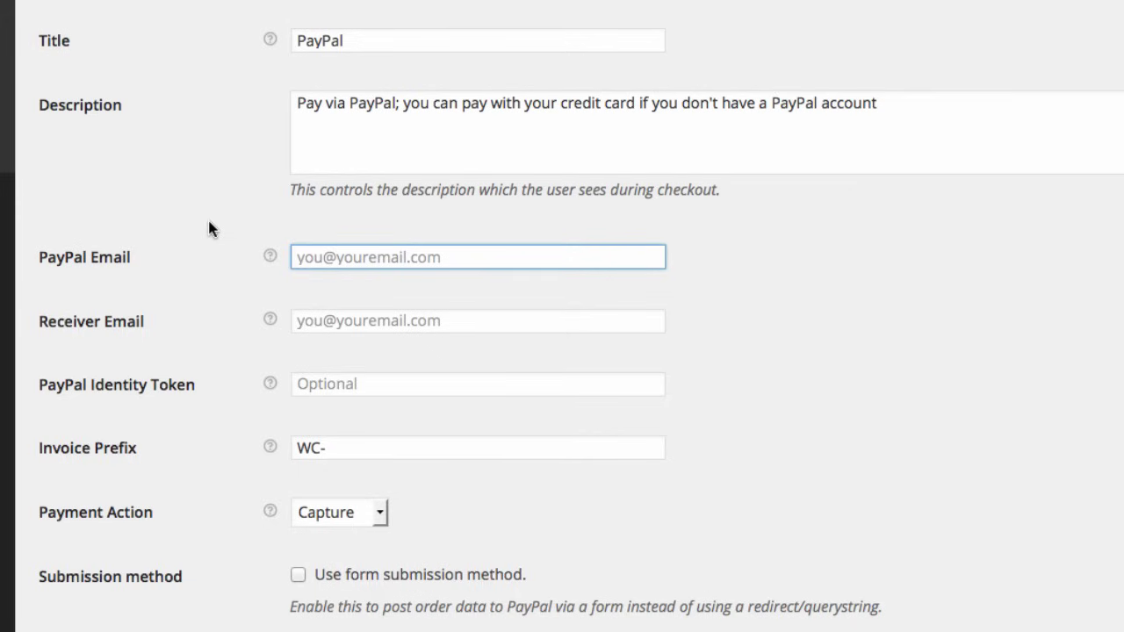
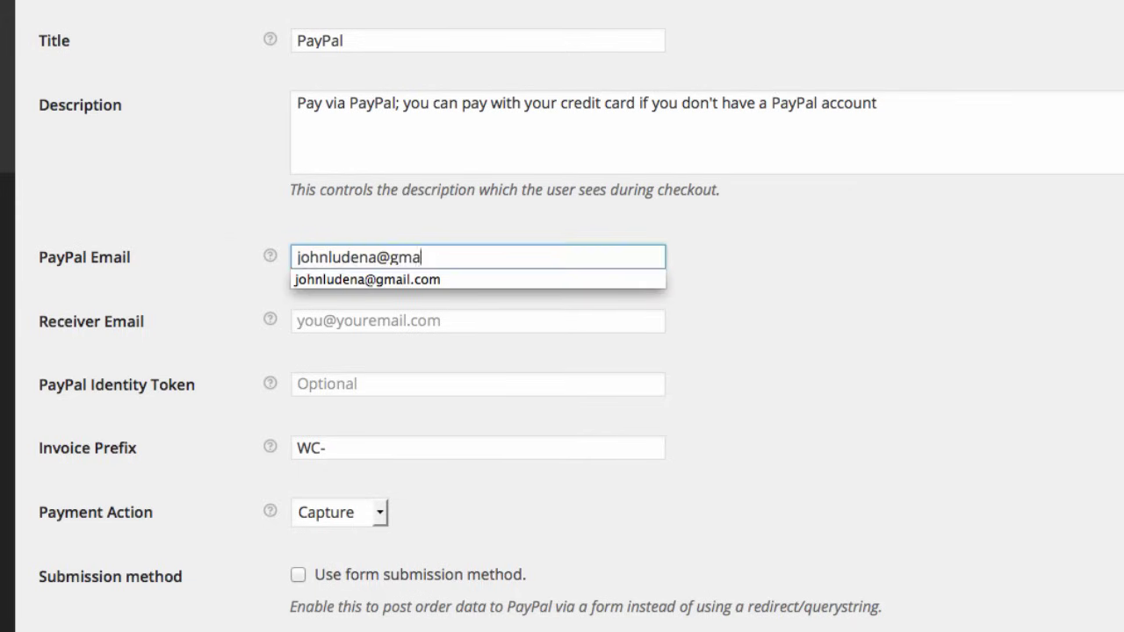
click(184, 209)
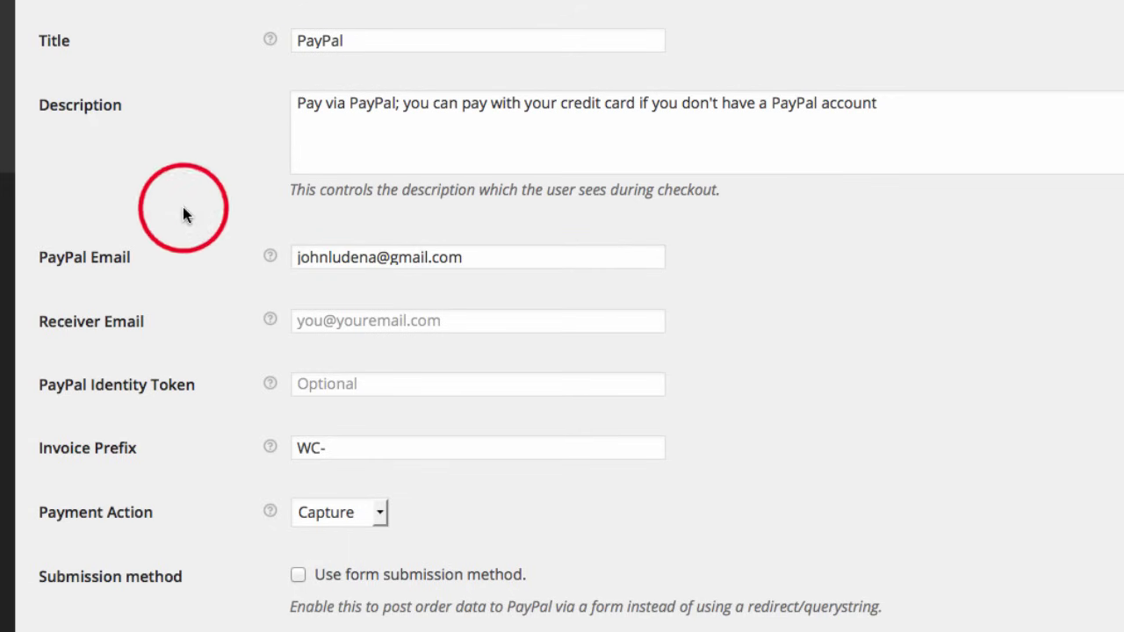
scroll(189, 307, down, 5)
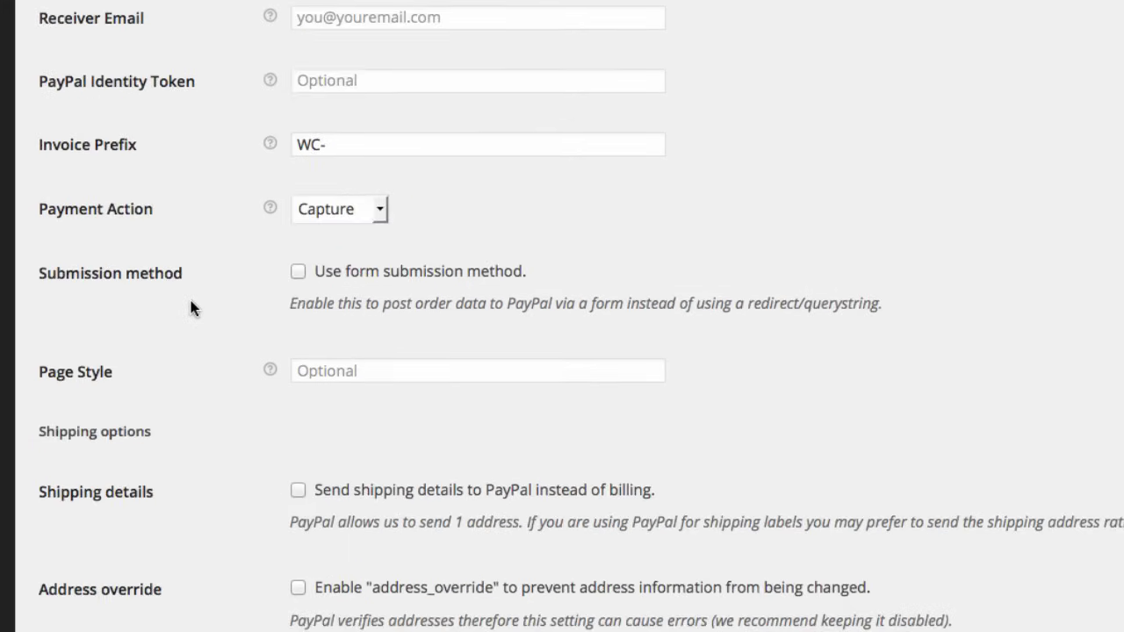
scroll(189, 307, down, 7)
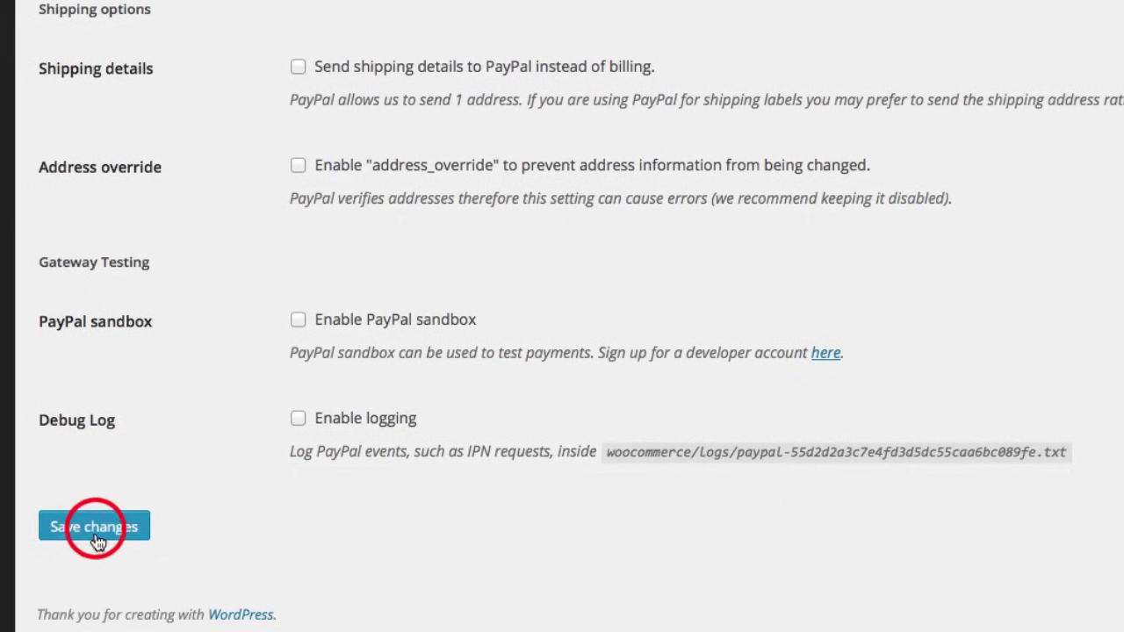
click(95, 528)
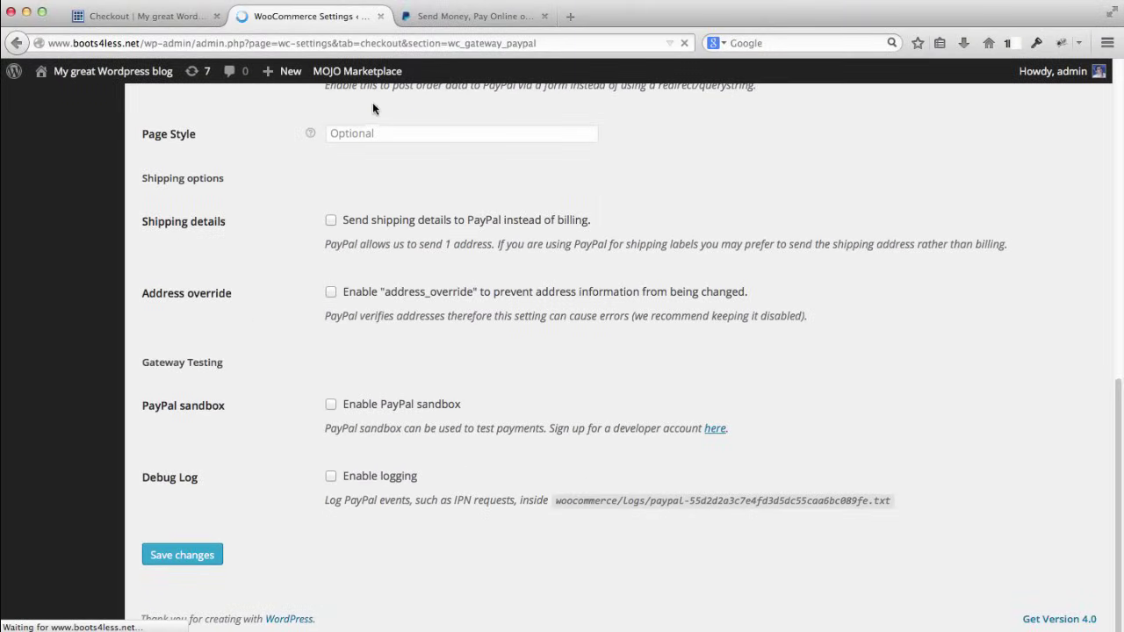
Step: Reload the storefront checkout and send the $249.99 boots order to PayPal
click(145, 18)
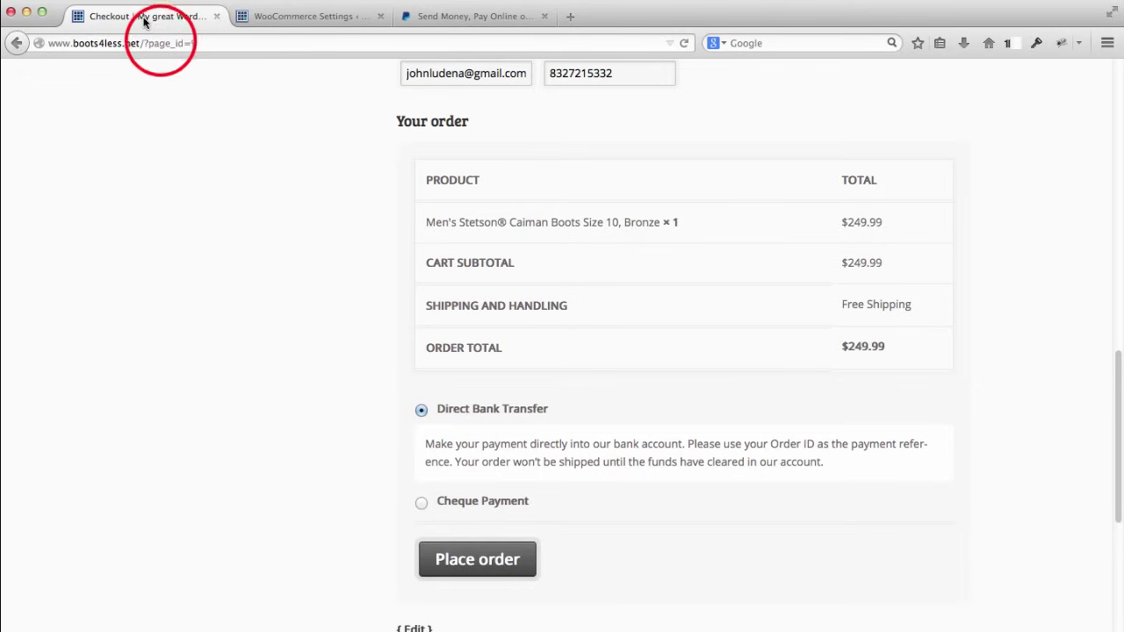
click(157, 45)
key(Return)
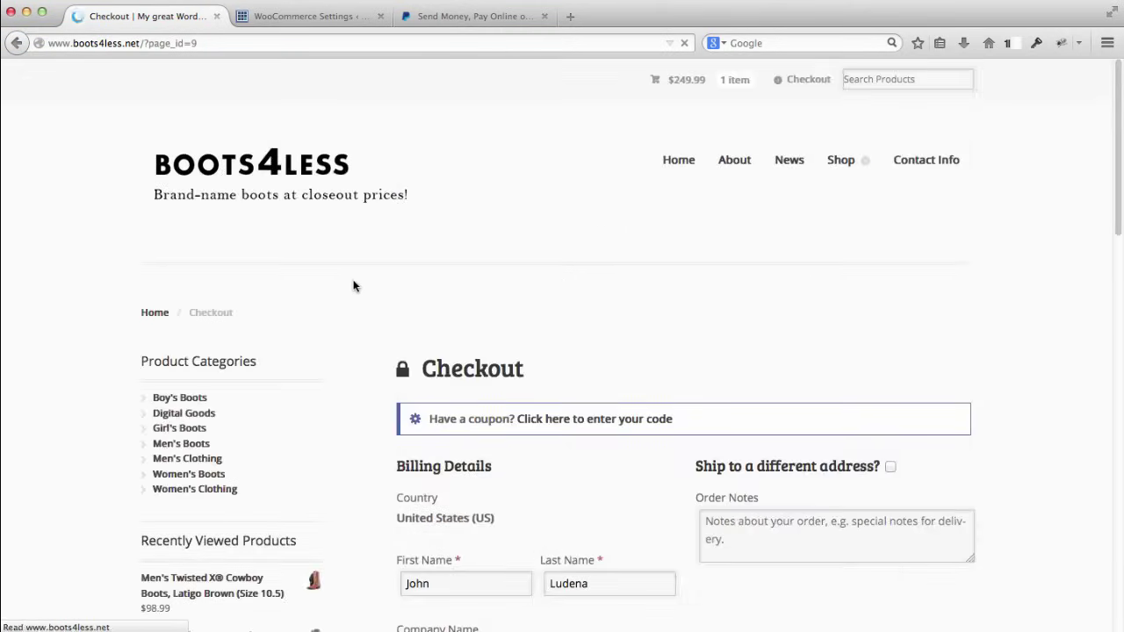
scroll(354, 285, down, 15)
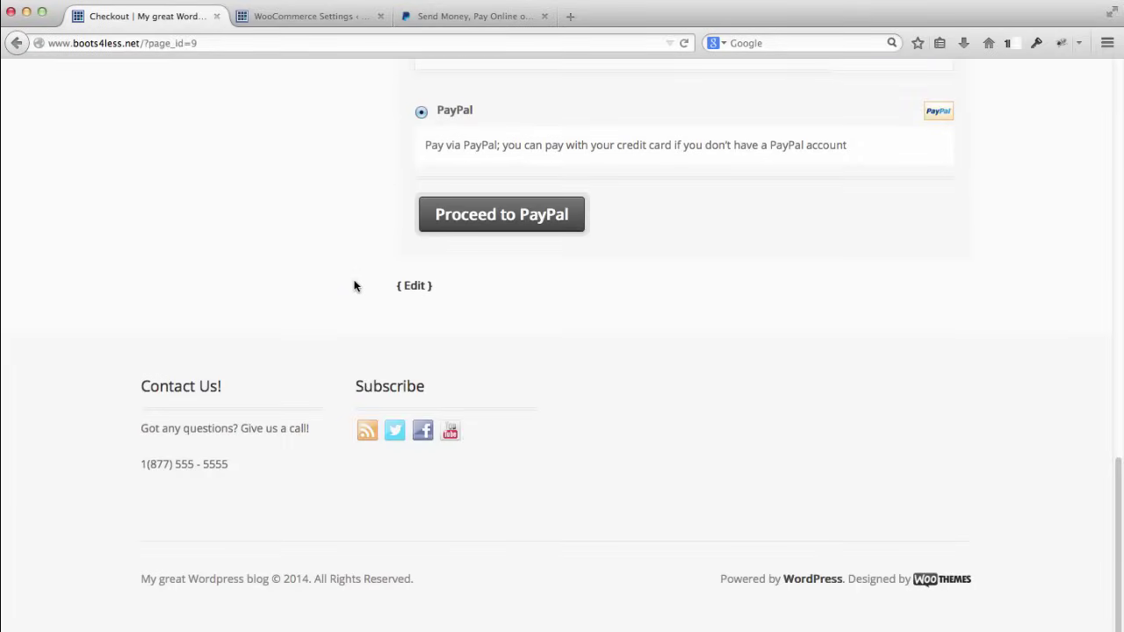
scroll(353, 285, up, 4)
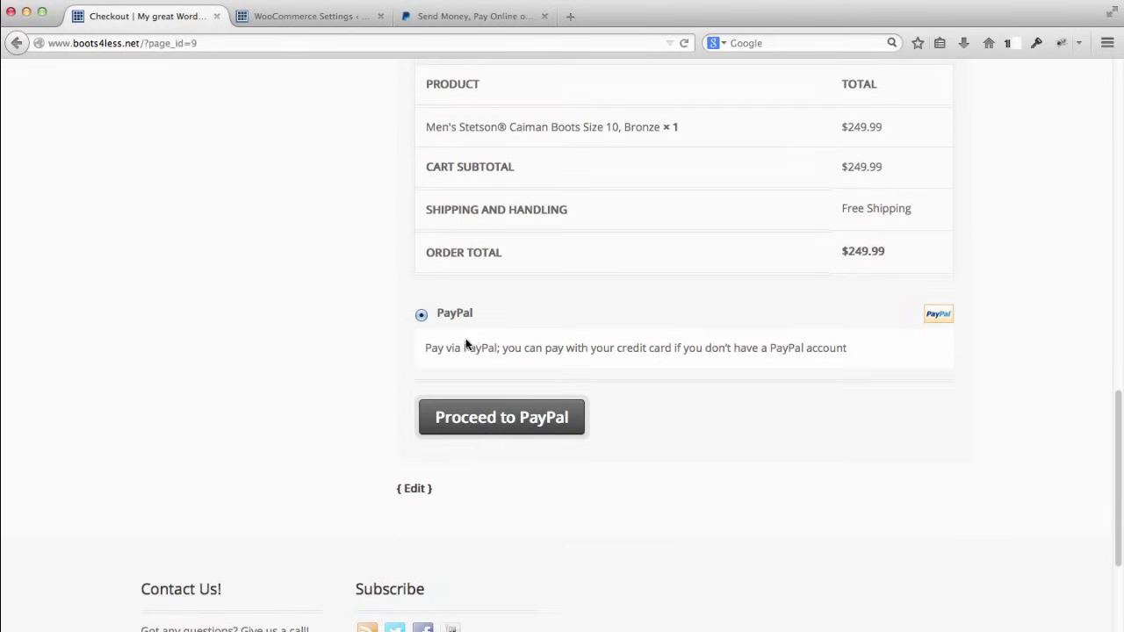
click(451, 420)
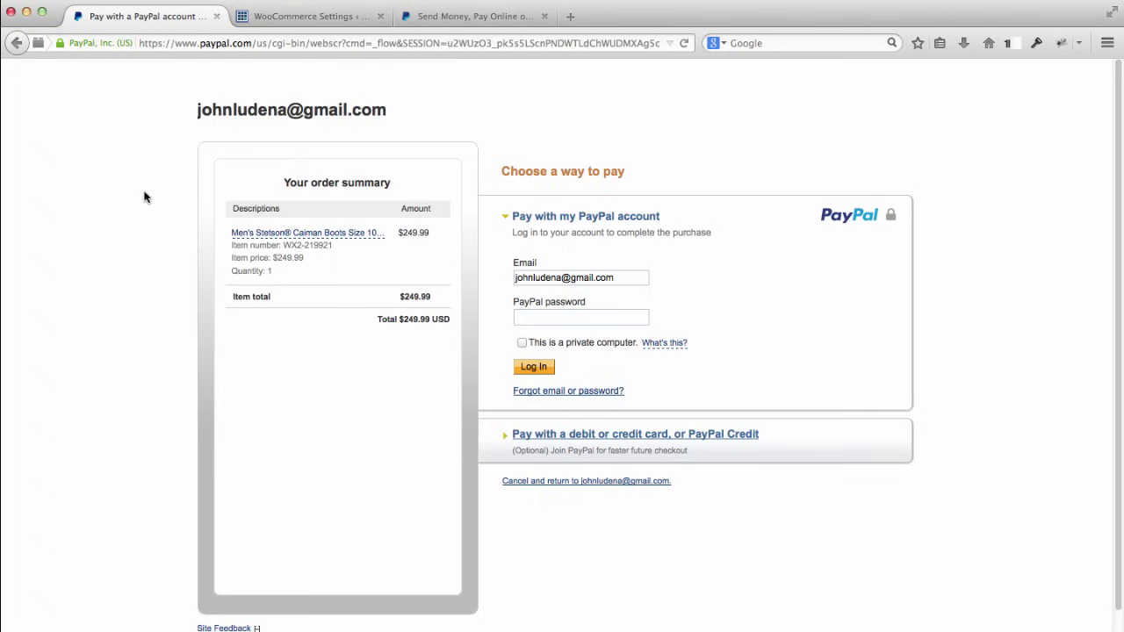
Step: Expand PayPal's debit or credit card payment form, then close the PayPal tab
scroll(145, 198, down, 1)
scroll(145, 197, up, 1)
scroll(145, 197, down, 1)
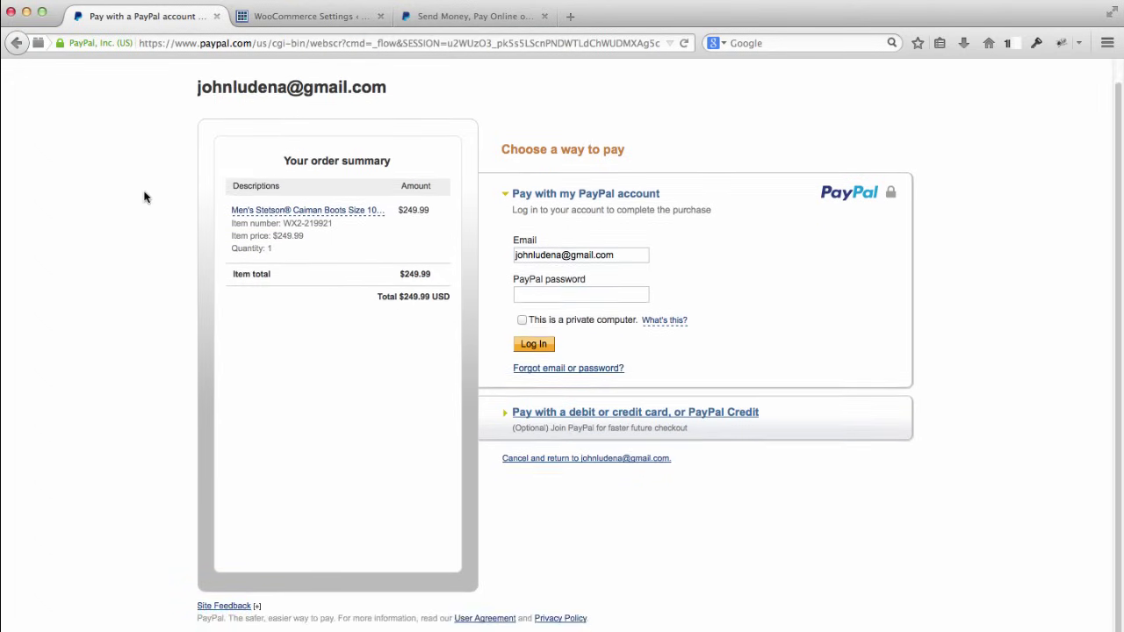
scroll(146, 197, up, 1)
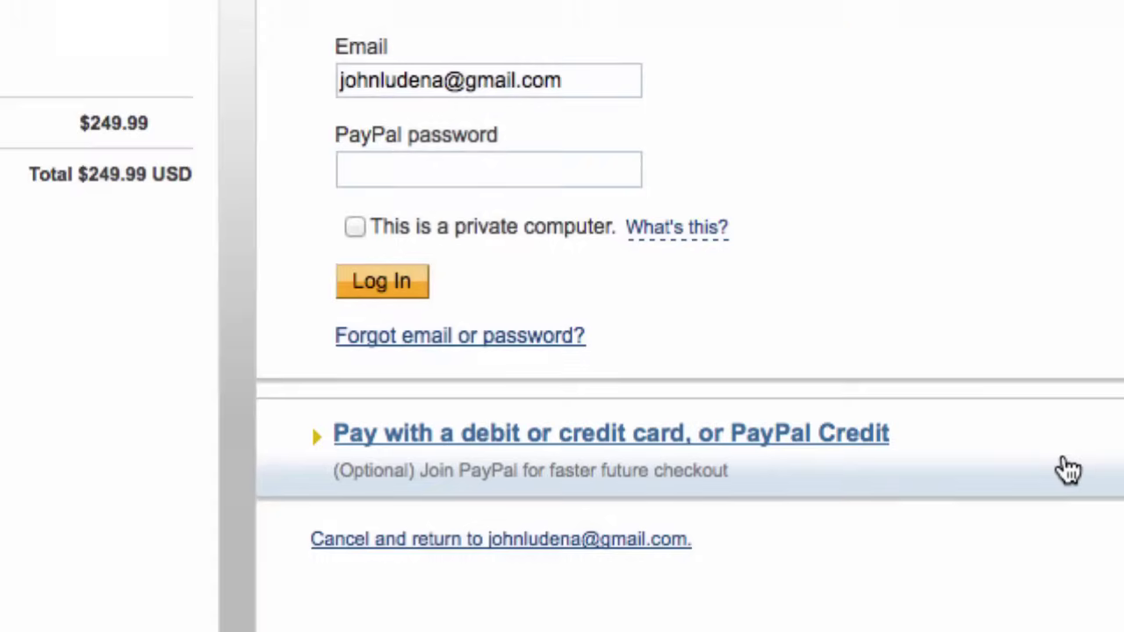
click(1068, 469)
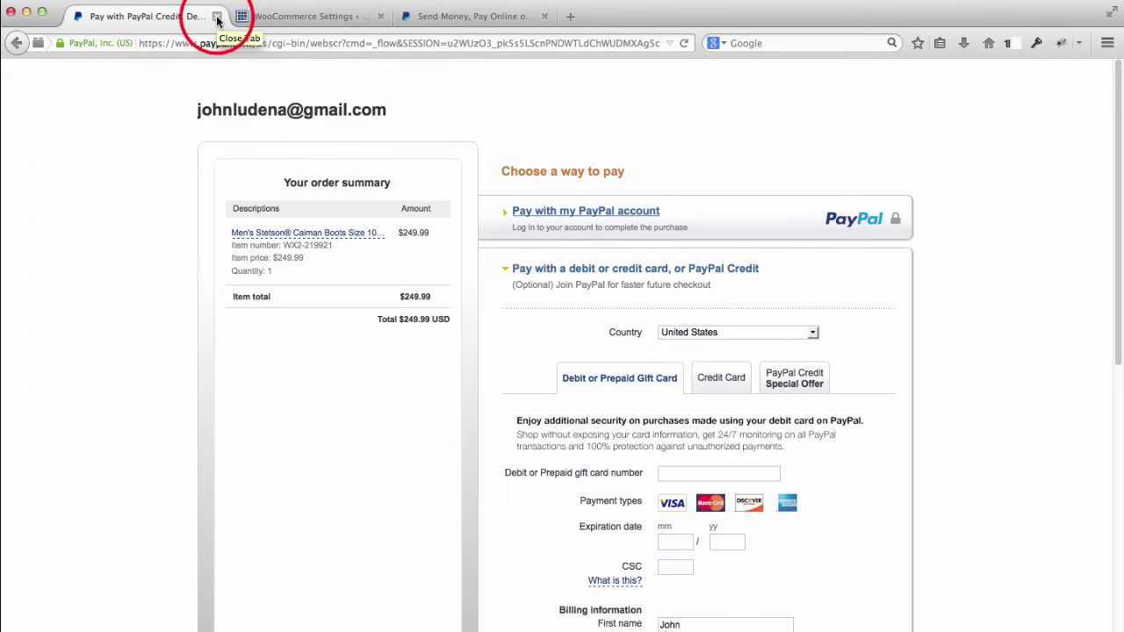
click(217, 18)
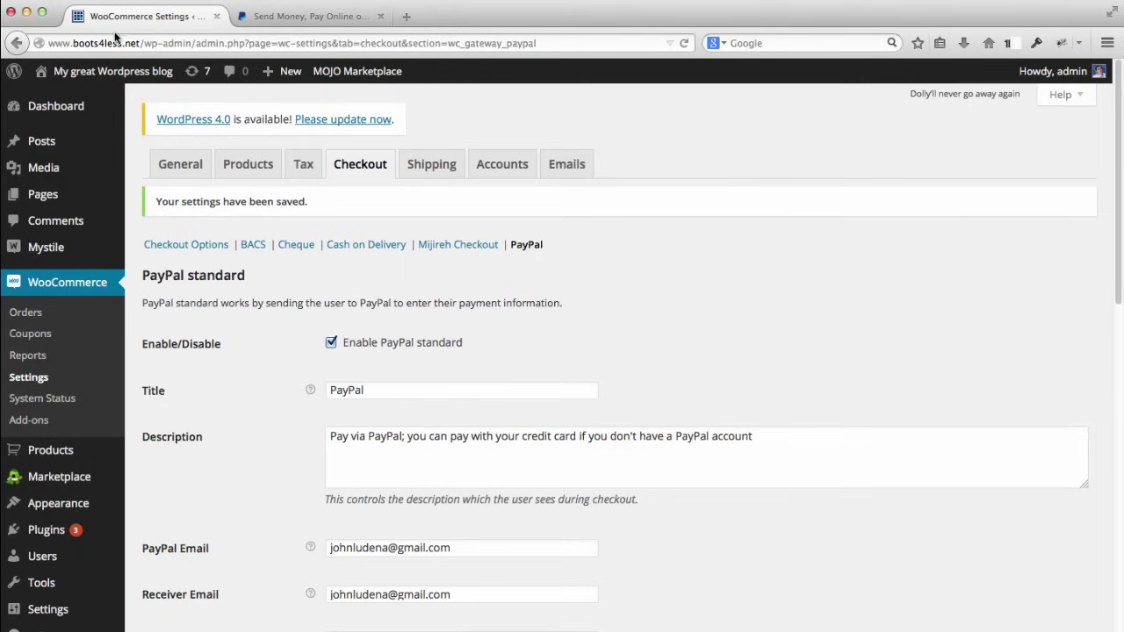
Step: Open the Boots4Less storefront in a new tab from the visit-site link
mouse_move(121, 72)
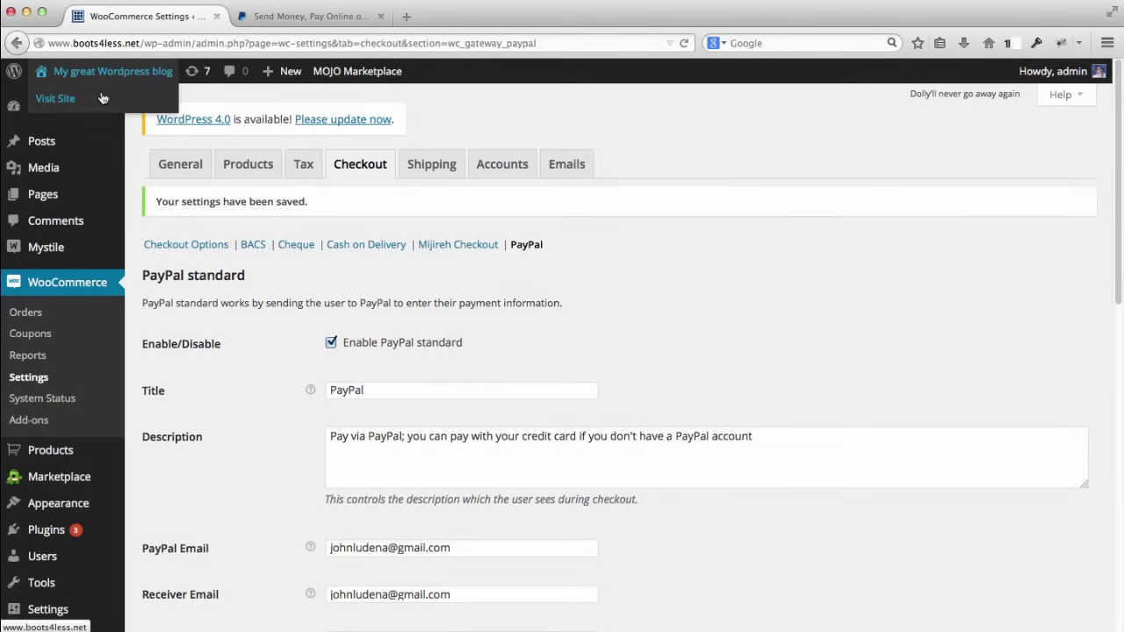
right_click(101, 99)
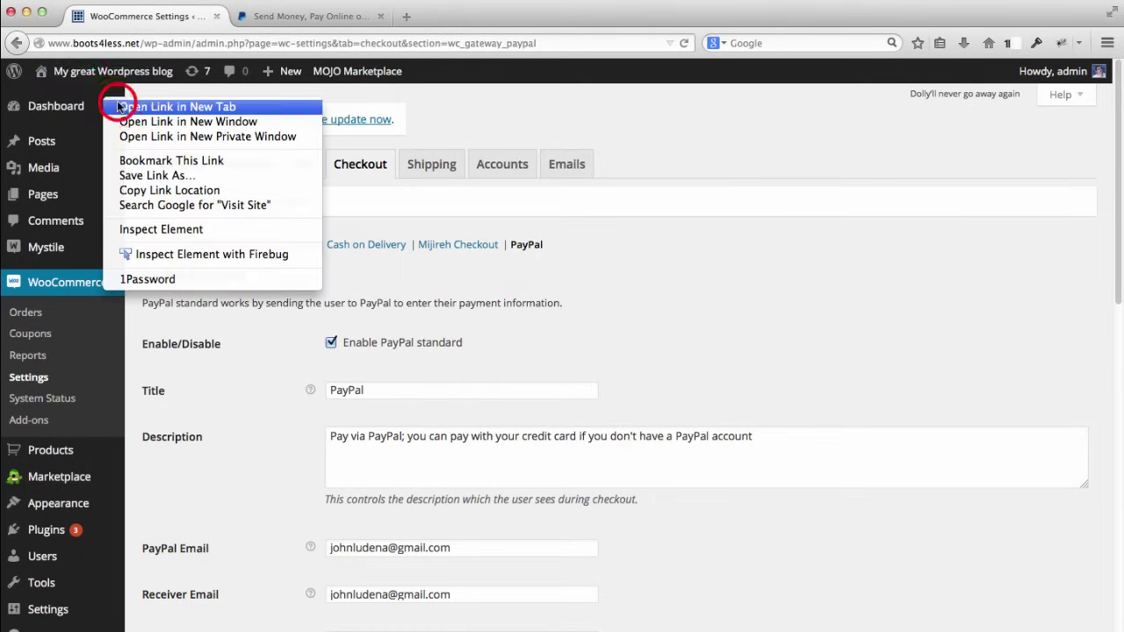
click(116, 106)
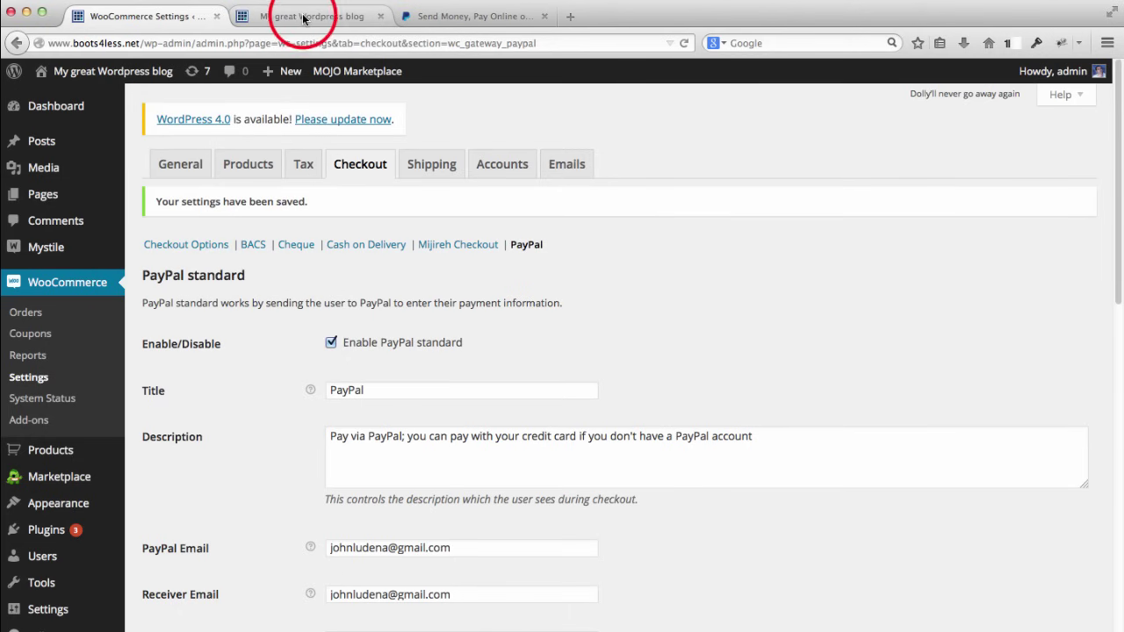
click(304, 17)
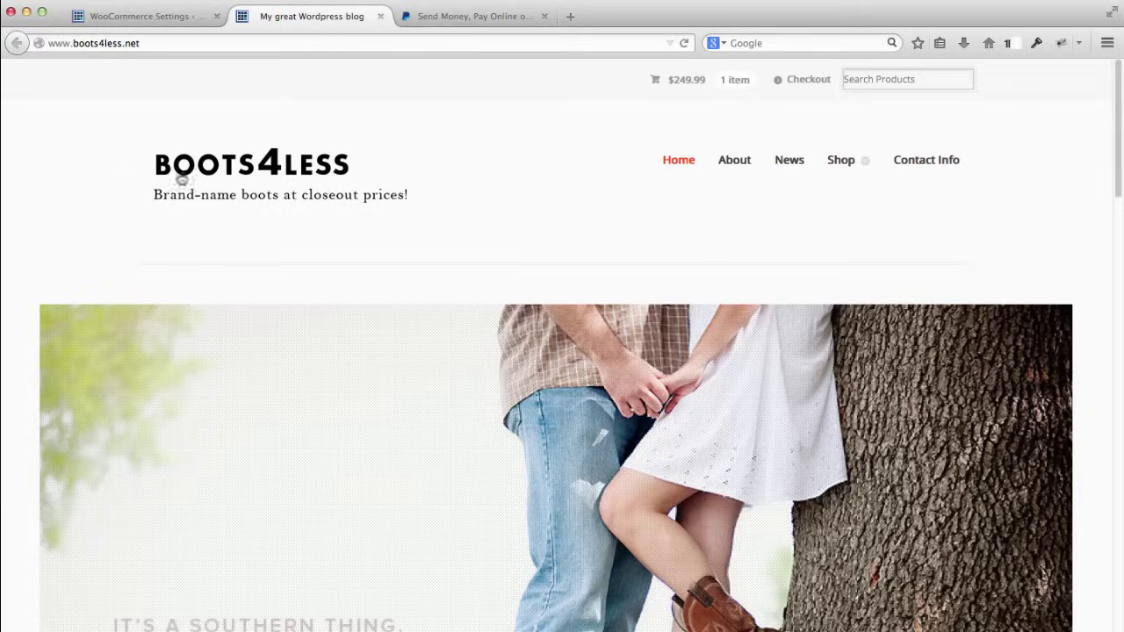
click(160, 17)
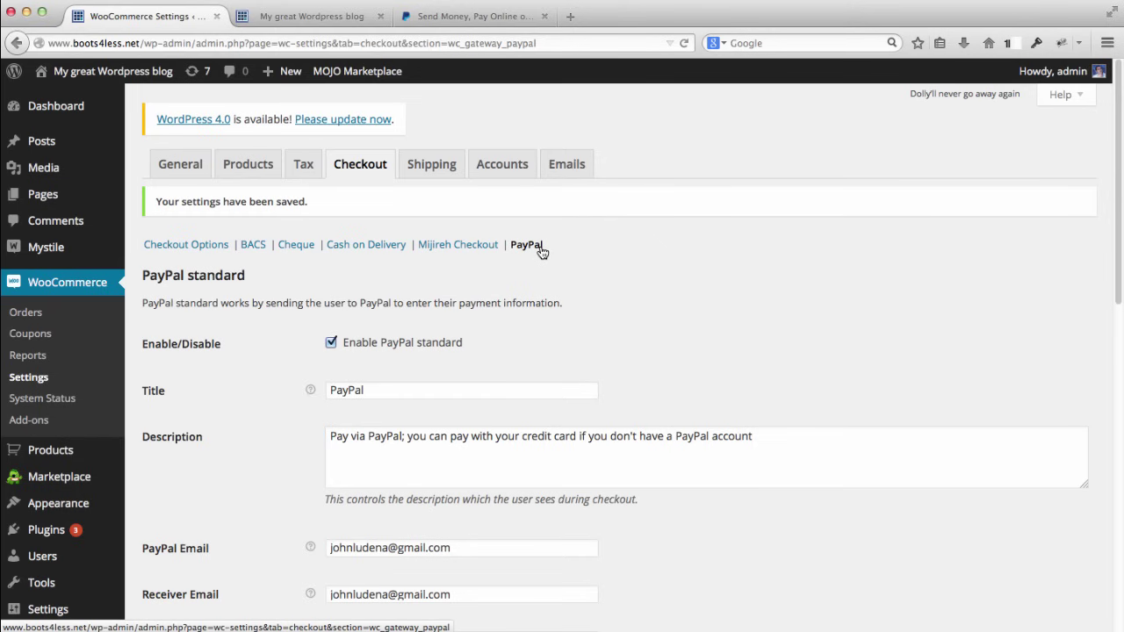
Step: Open the store checkout, confirm PayPal is the only payment option, then open a blank tab
click(316, 18)
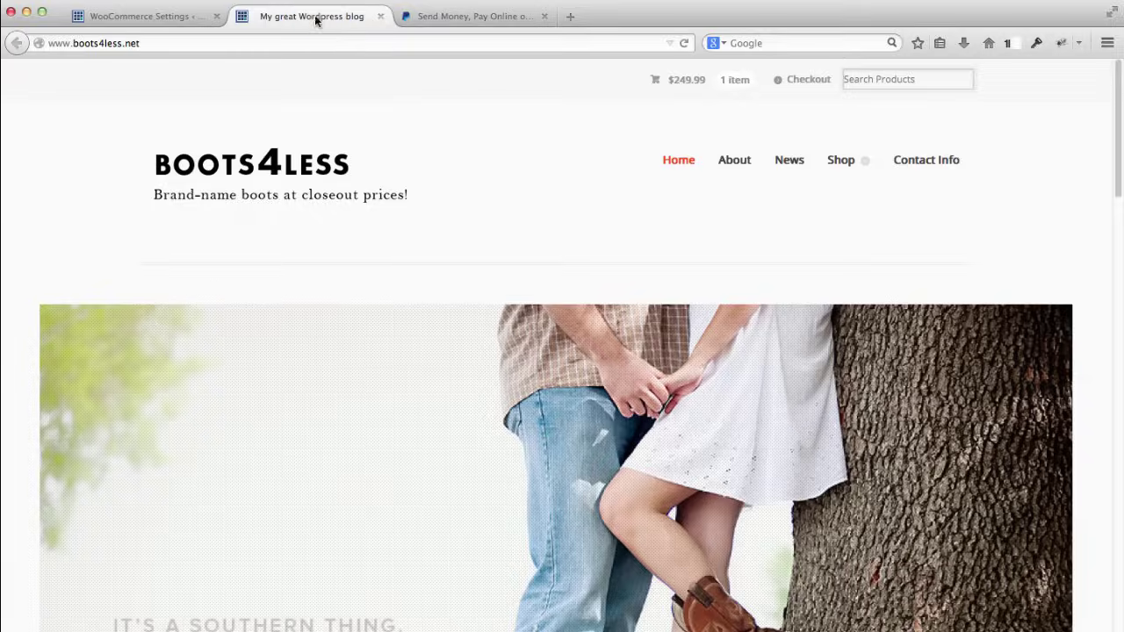
click(800, 88)
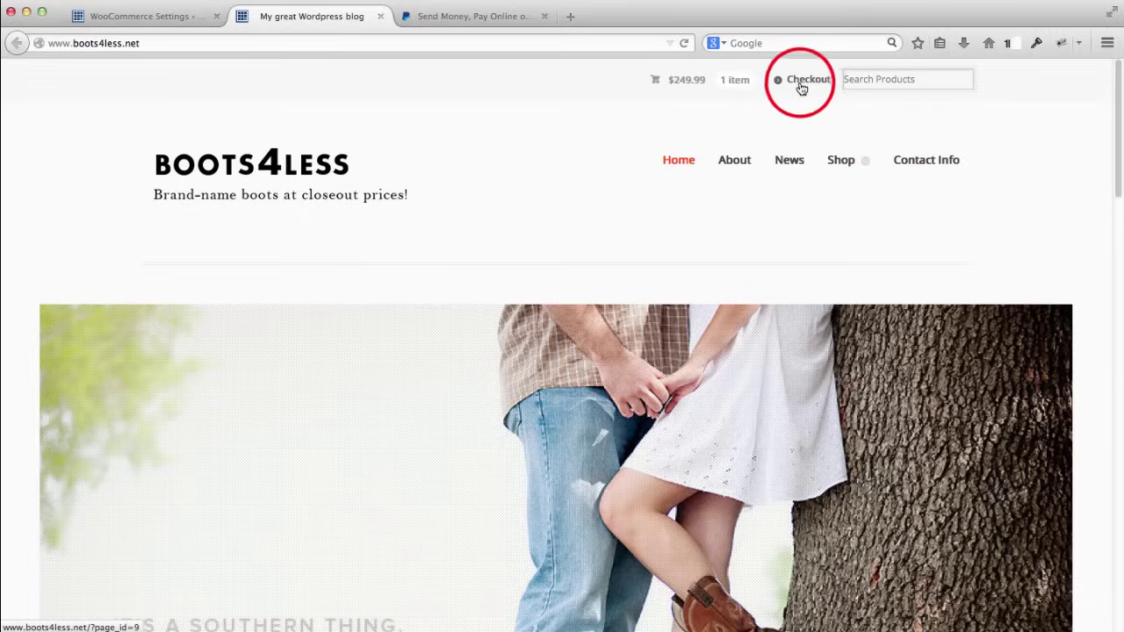
click(800, 87)
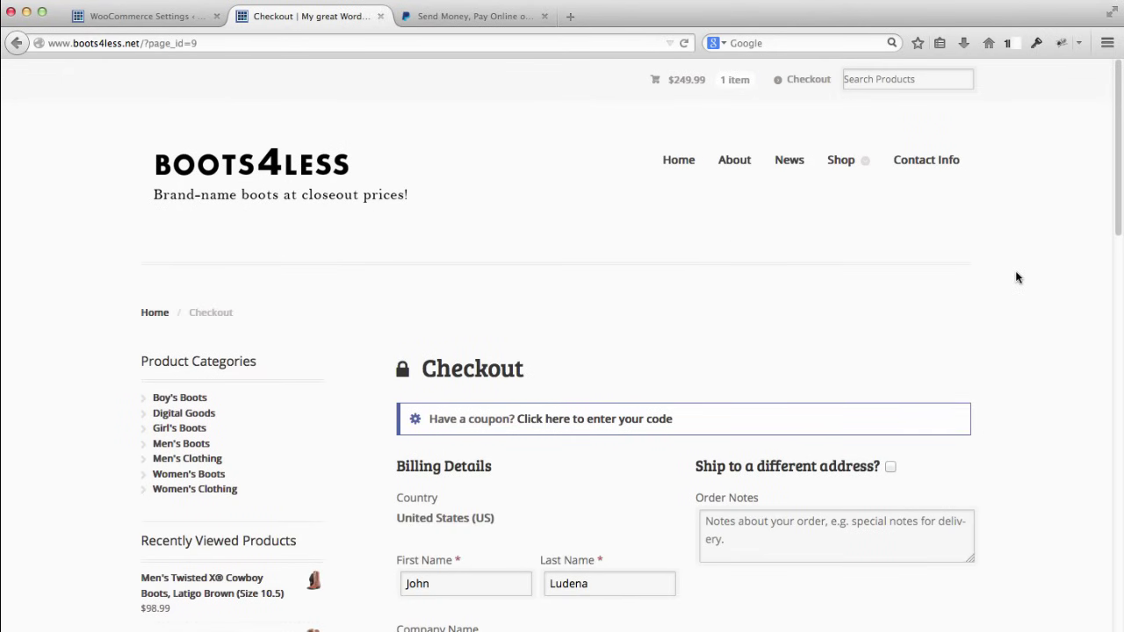
scroll(1016, 278, down, 10)
scroll(1016, 278, down, 3)
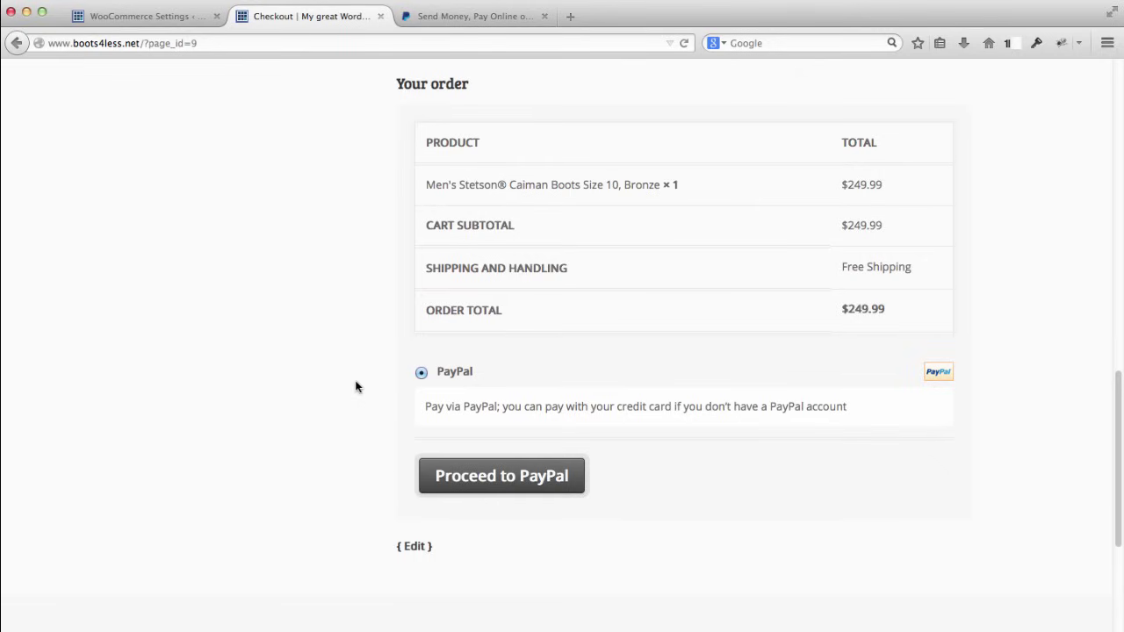
scroll(358, 366, up, 10)
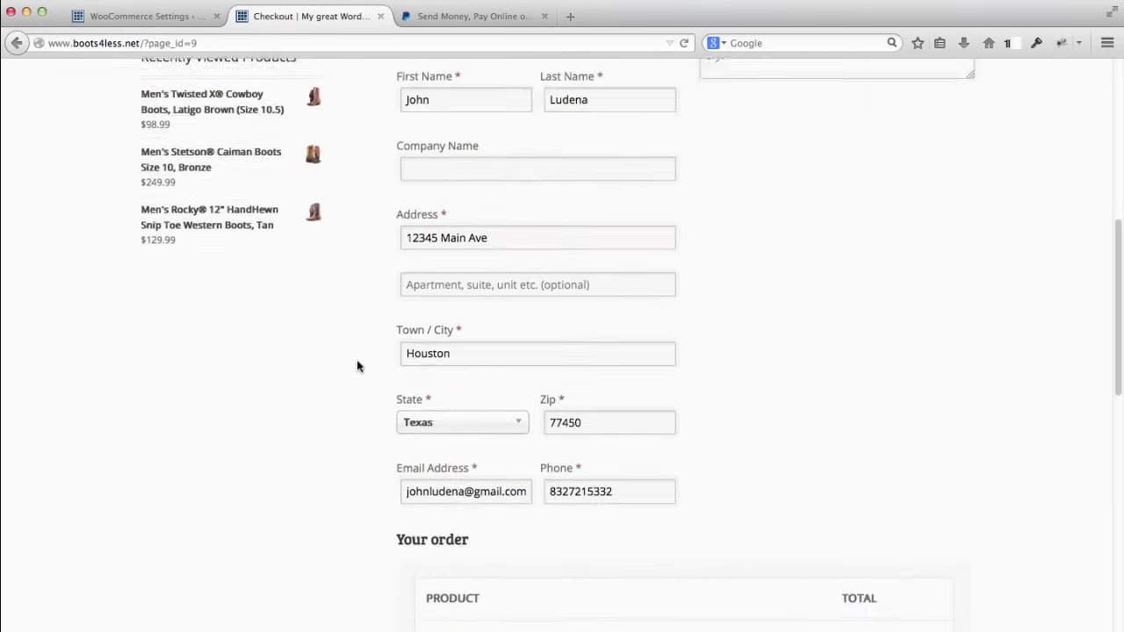
scroll(357, 367, up, 5)
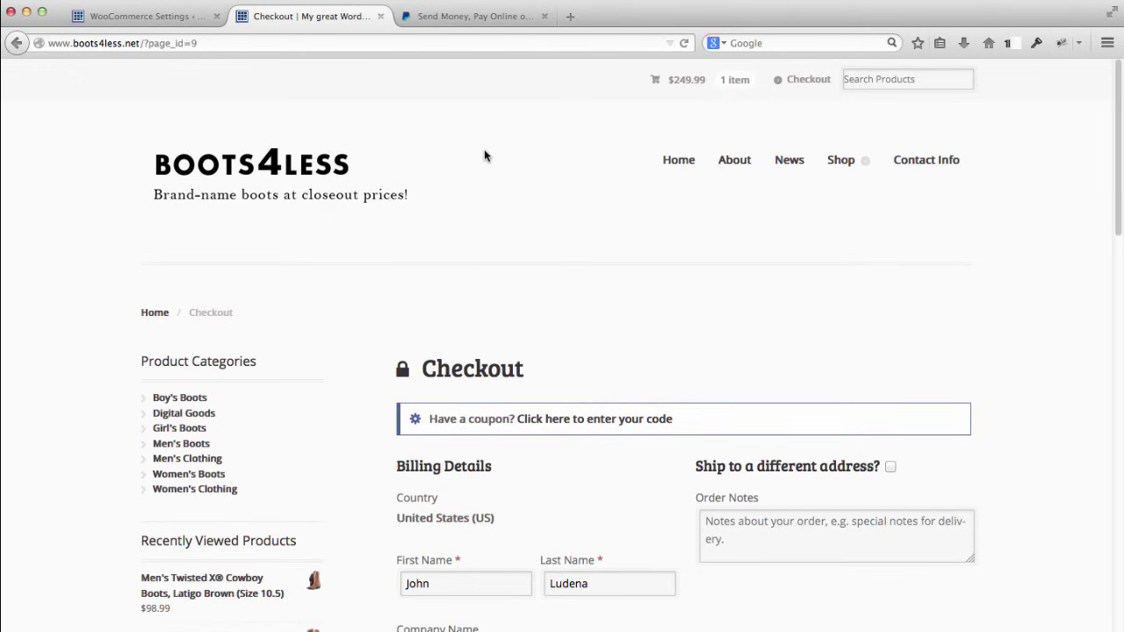
click(570, 17)
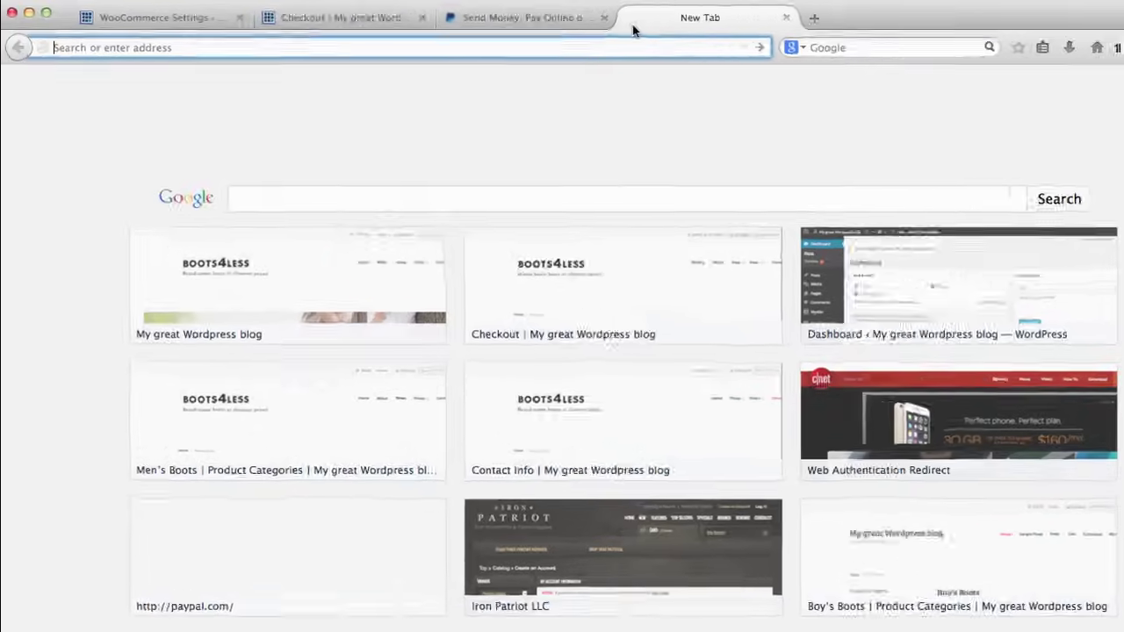
Step: Load authorize.net in the new tab, then open another blank tab
text(authorize.net)
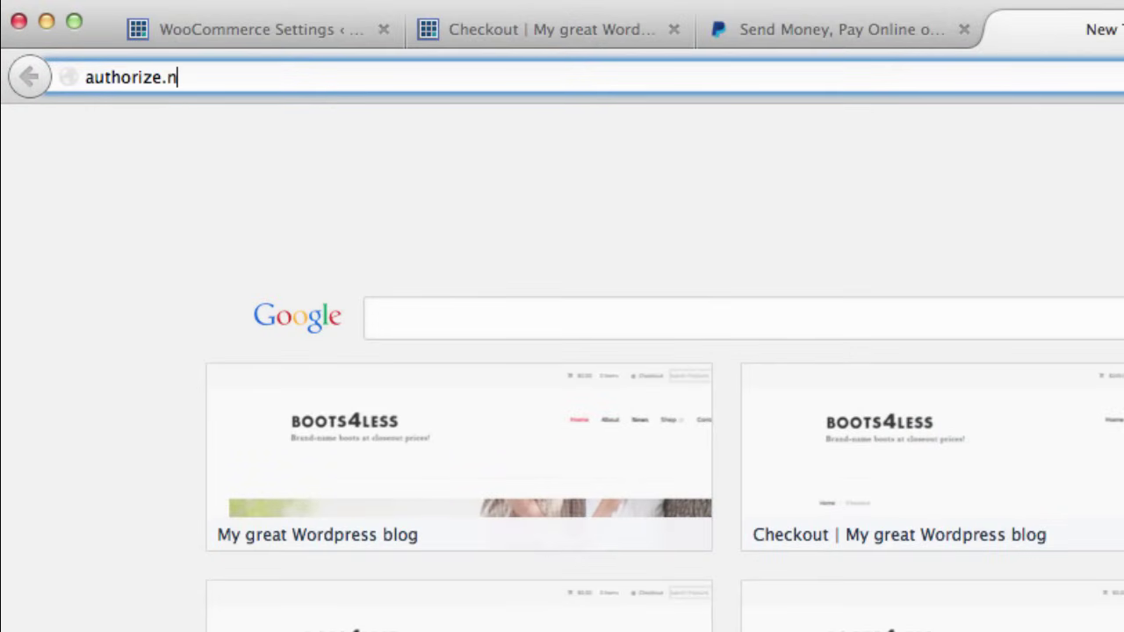
key(Return)
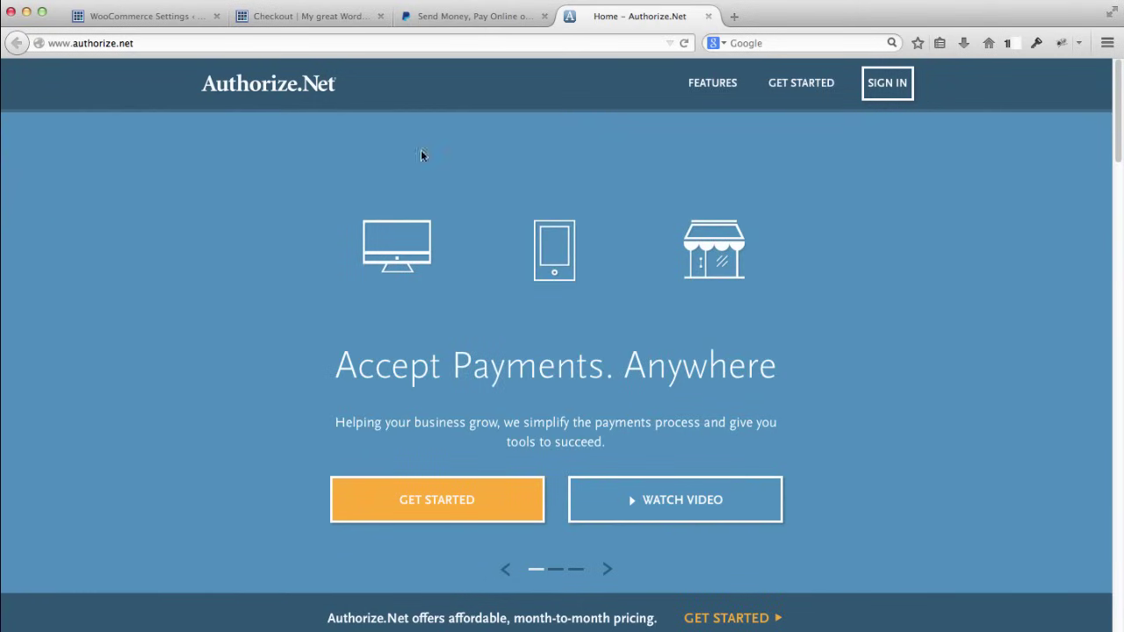
click(735, 17)
Step: Load stripe.com in the new tab and scroll through its home page features
text(strip)
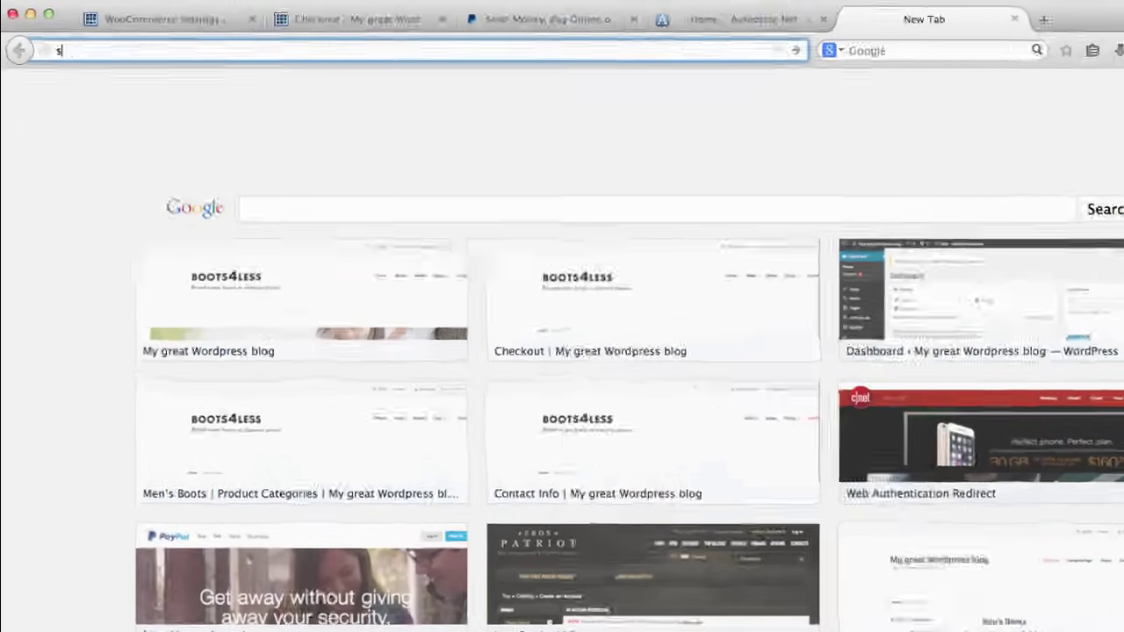
text(e.com)
key(Return)
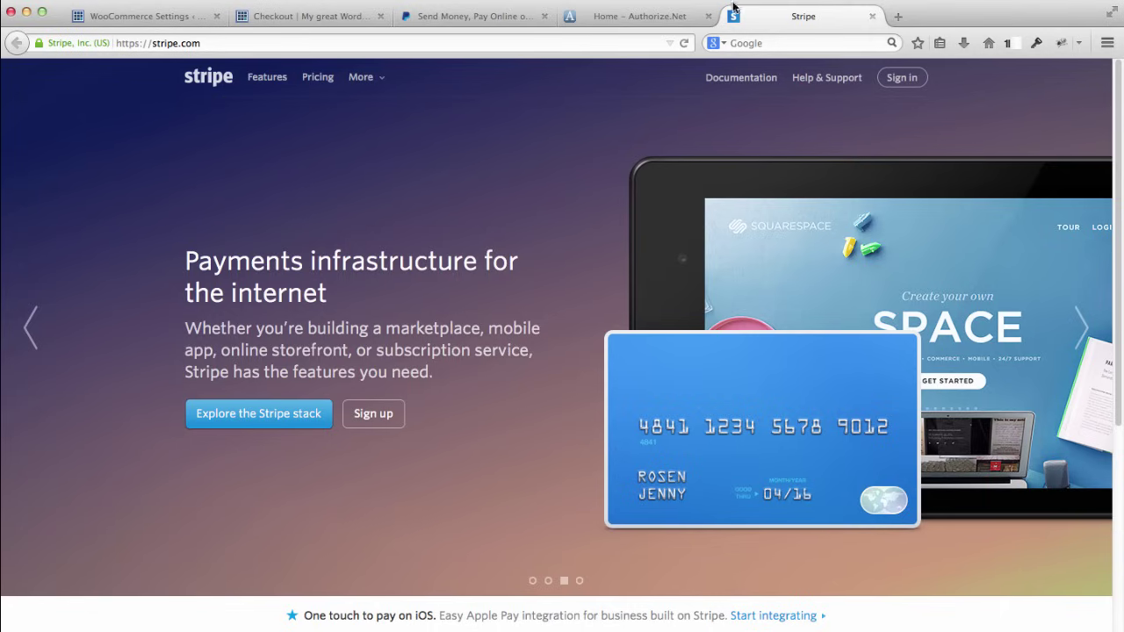
scroll(129, 308, down, 2)
scroll(129, 308, down, 1)
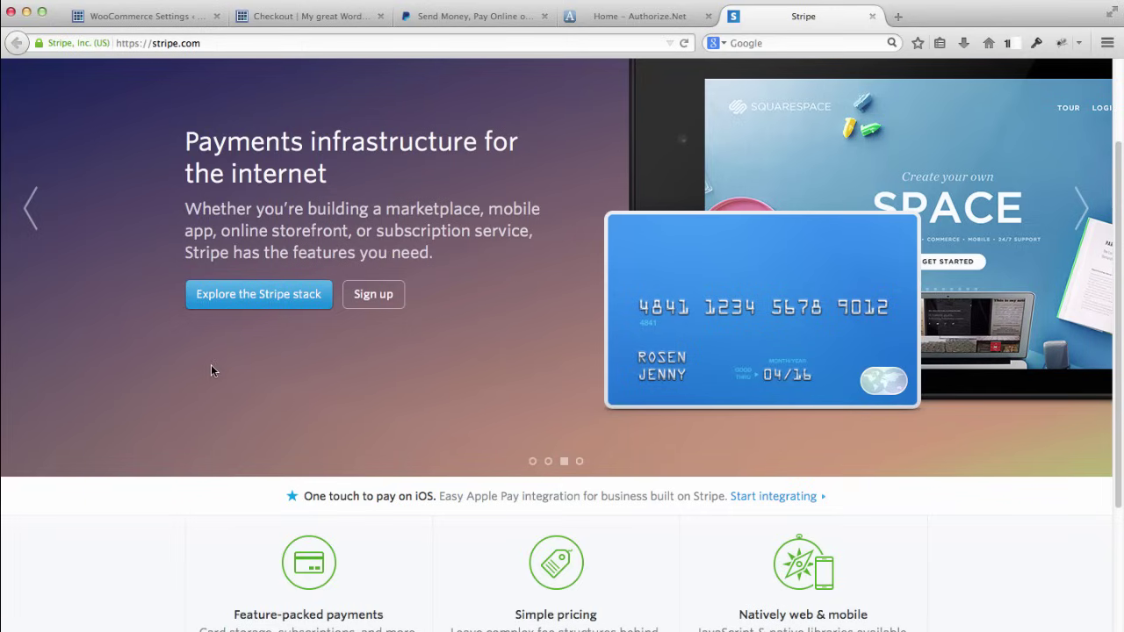
scroll(167, 363, down, 5)
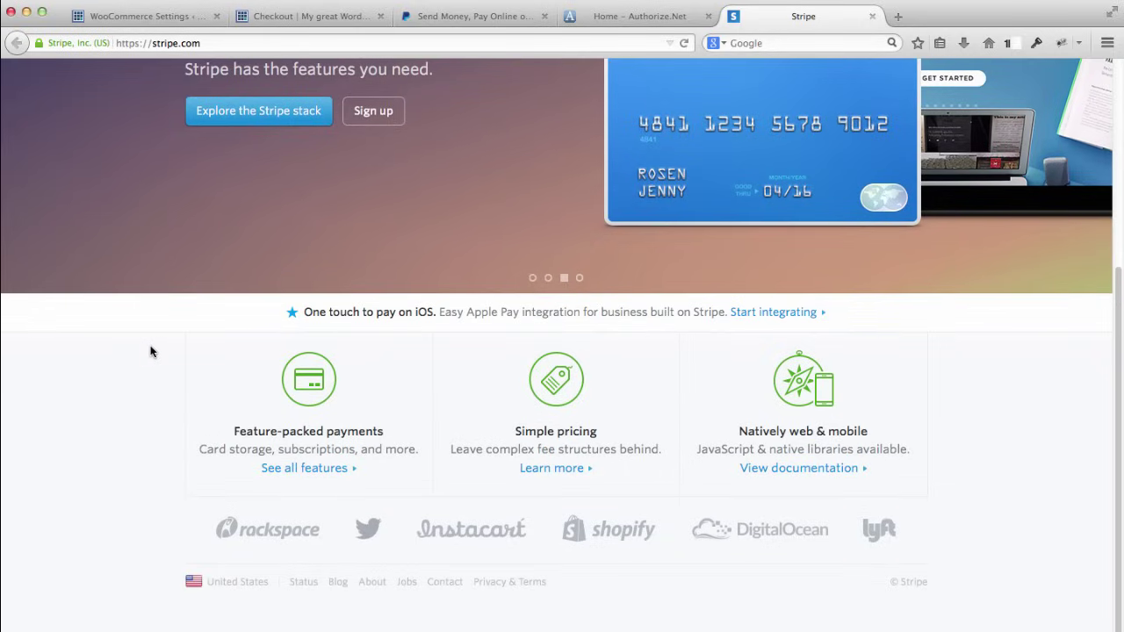
scroll(153, 351, up, 3)
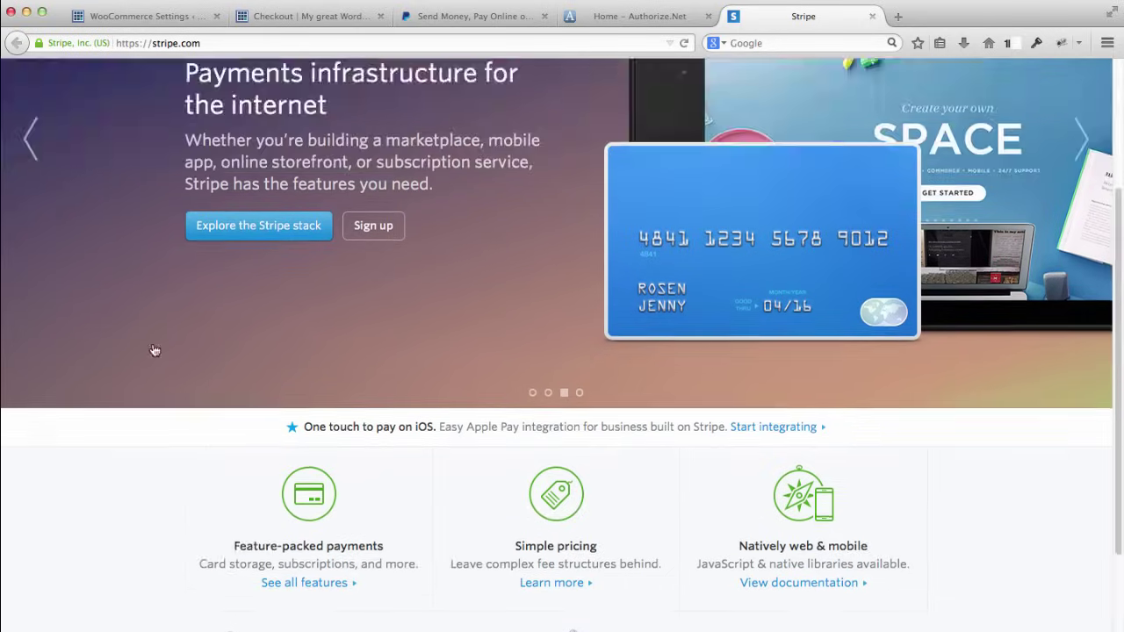
scroll(154, 350, up, 4)
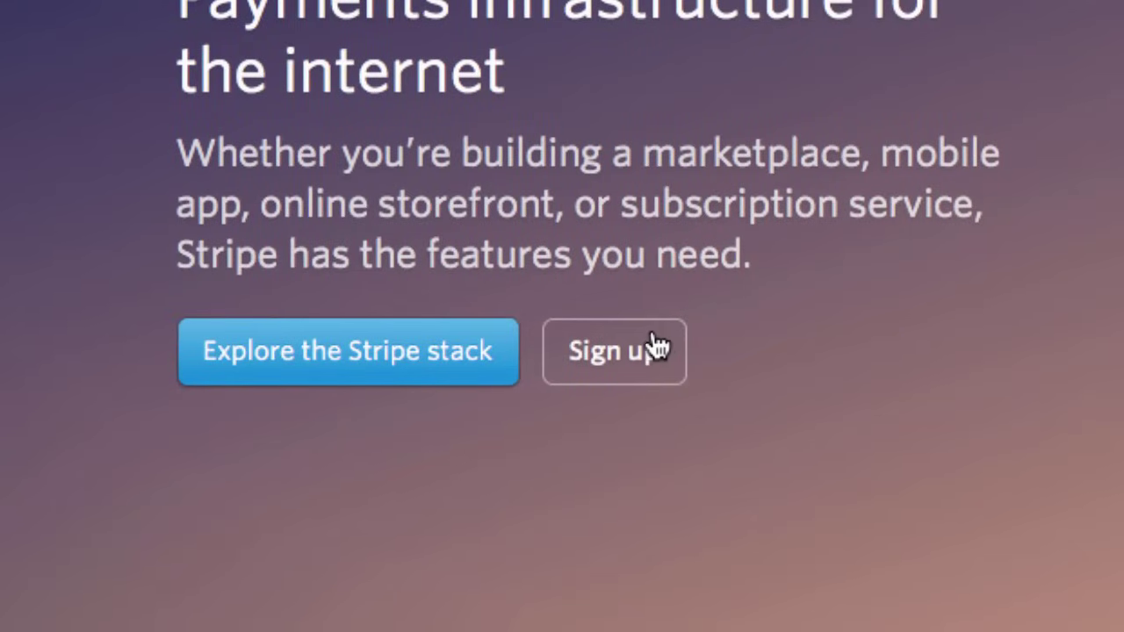
Step: Sign up for Stripe, skip the account details, and dismiss the Welcome to Stripe guide
click(655, 340)
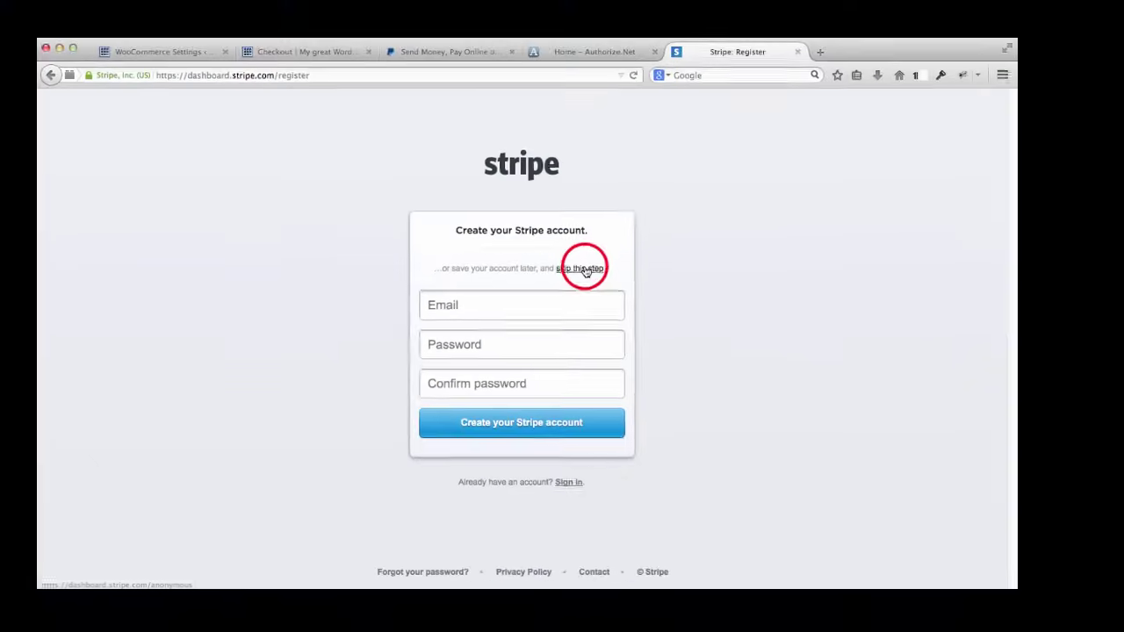
click(584, 270)
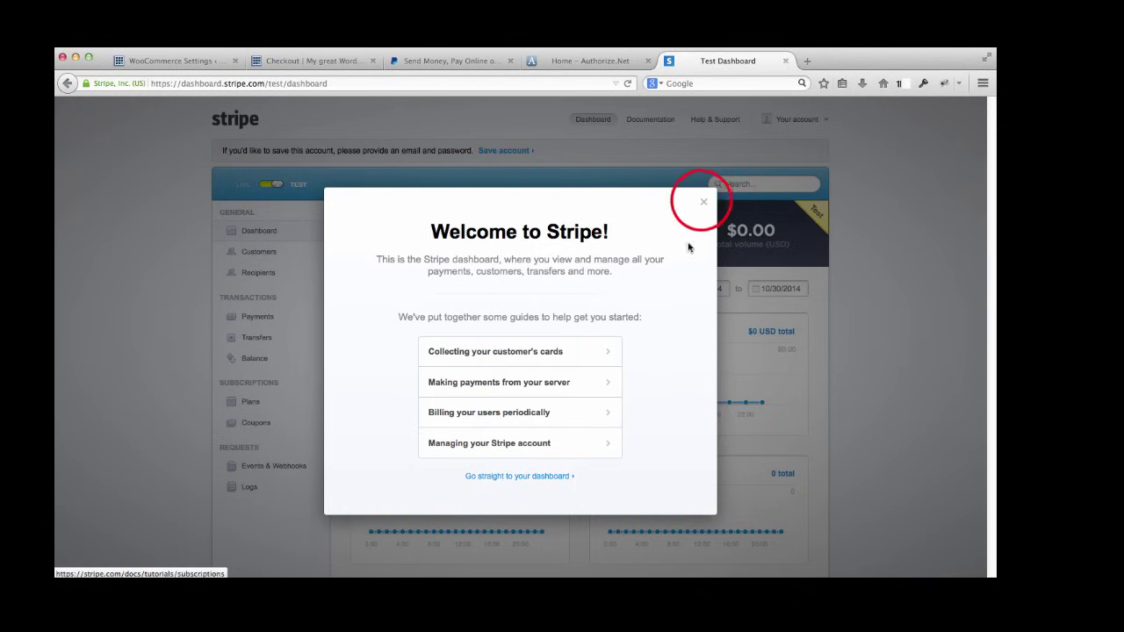
click(703, 202)
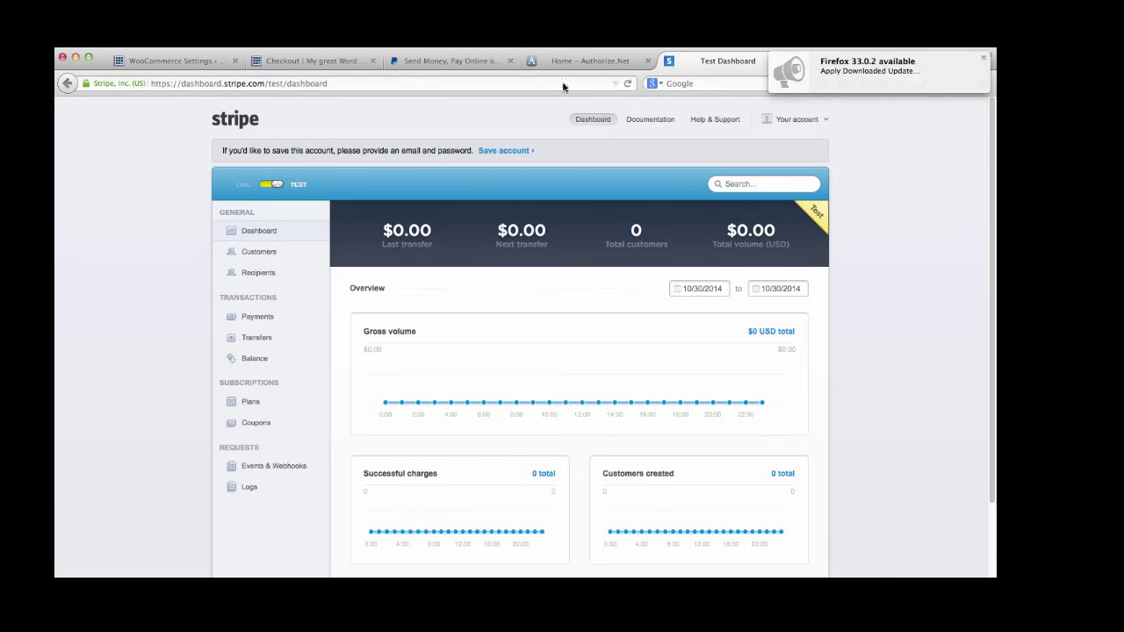
Step: Back on Authorize.Net, sign in as a merchant with the account's login ID and password
click(584, 63)
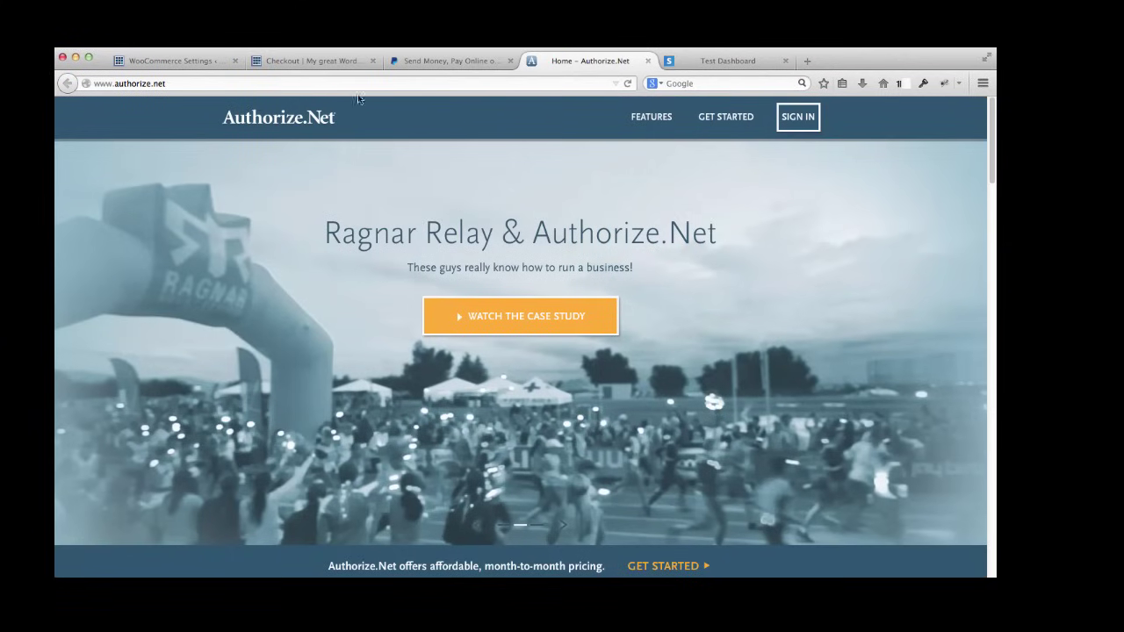
click(789, 117)
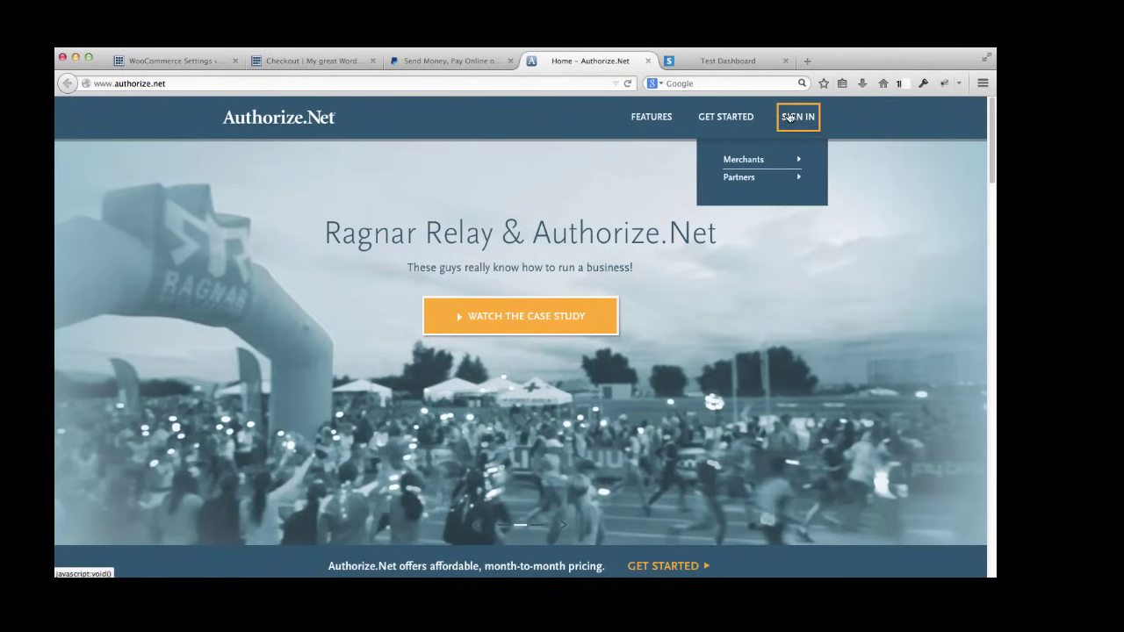
click(753, 165)
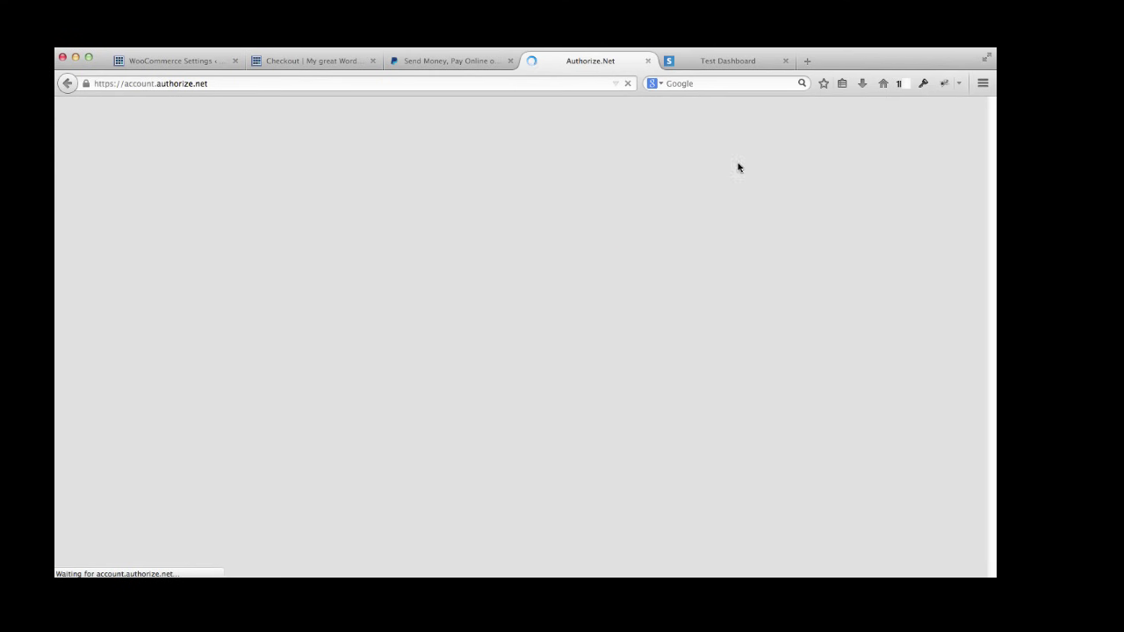
click(654, 235)
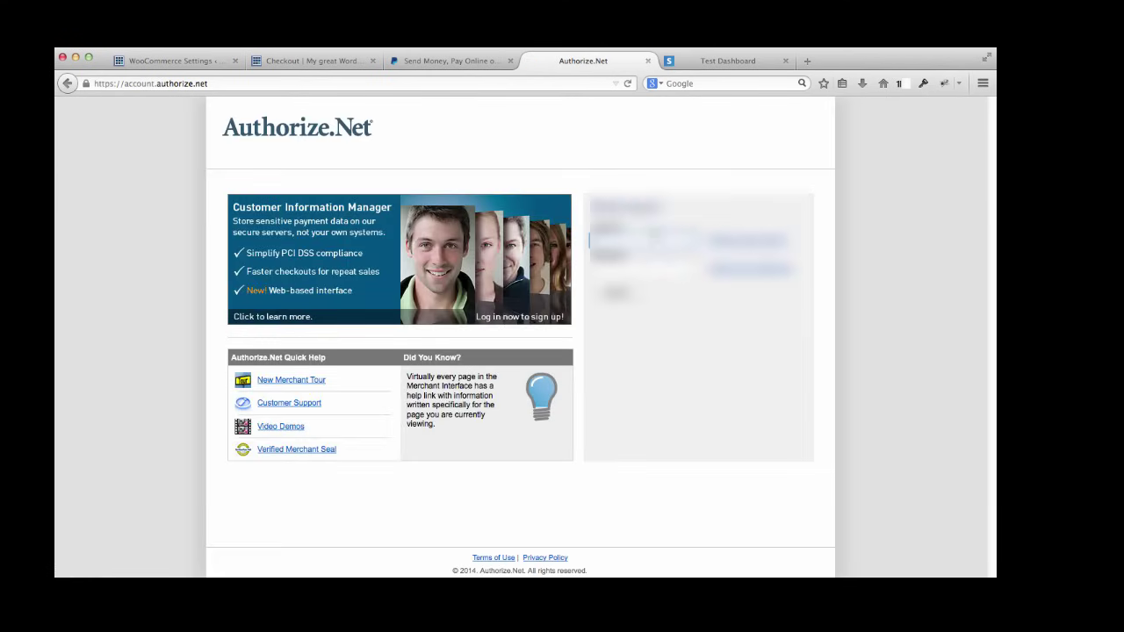
text(Blueleaf123)
key(Tab)
text(••••••••)
key(Return)
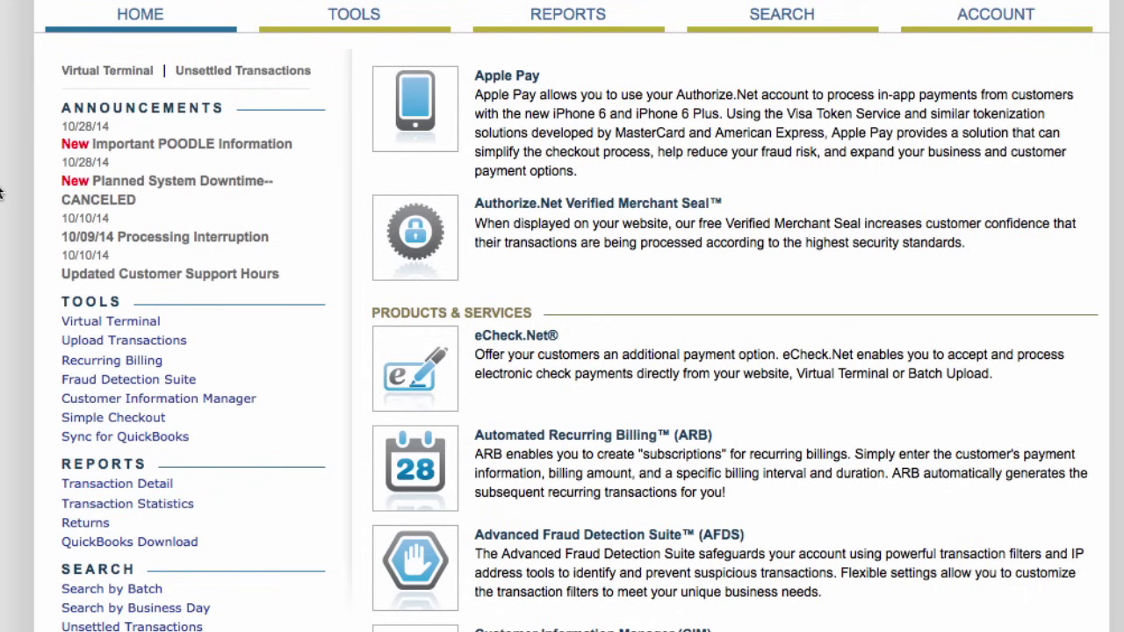
Step: Scroll through the Authorize.Net merchant home page's announcements, tools, reports and services
scroll(2, 193, down, 5)
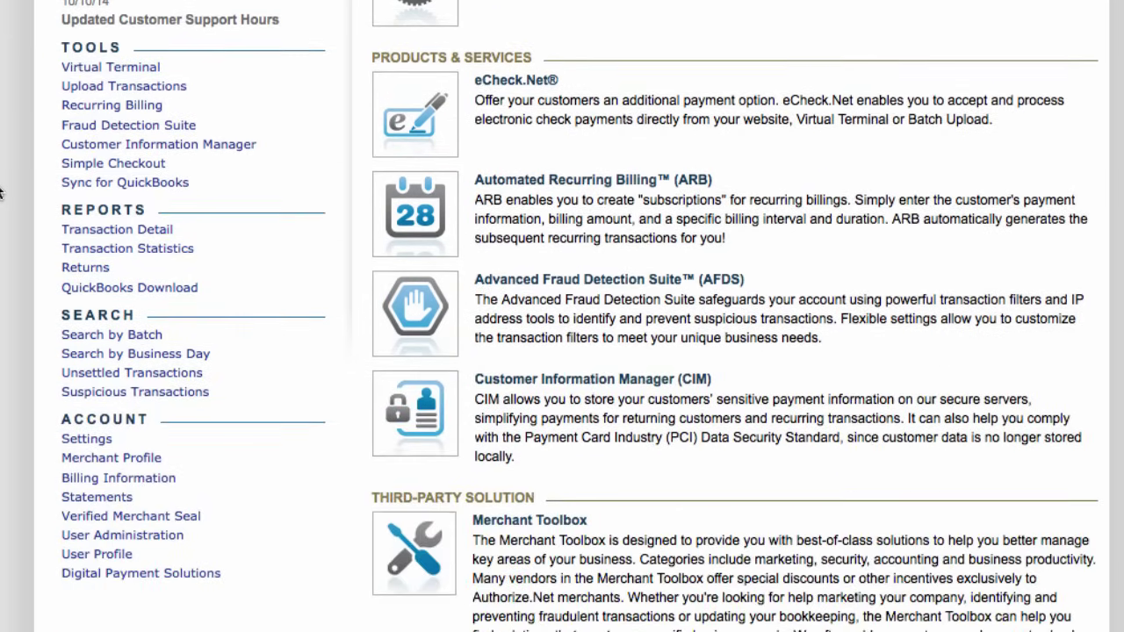
scroll(1, 193, up, 5)
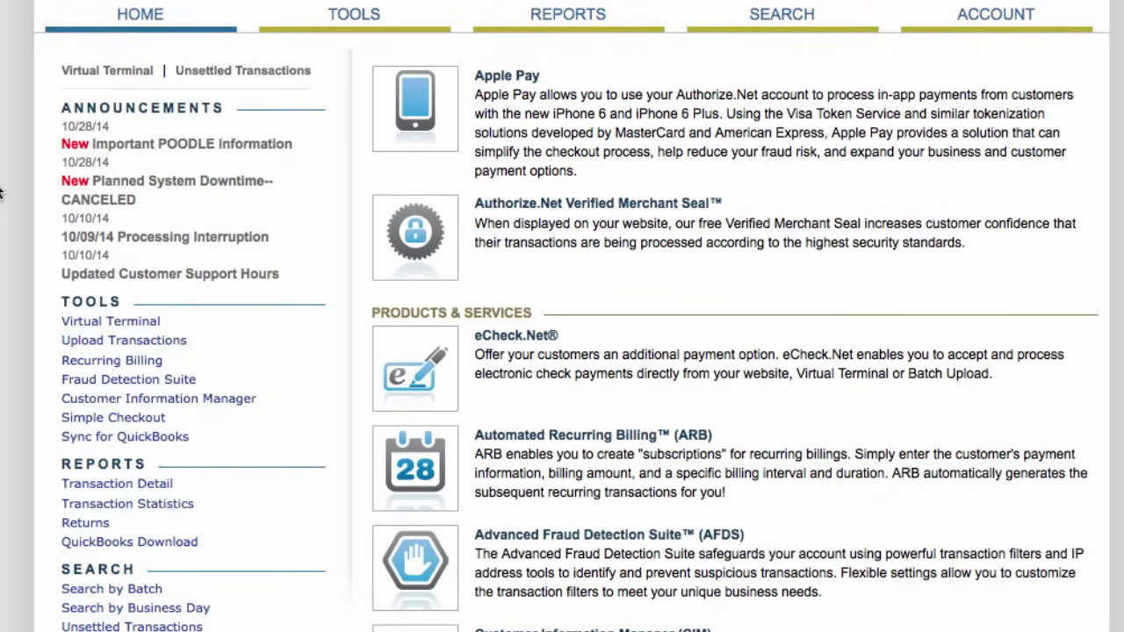
scroll(2, 194, down, 1)
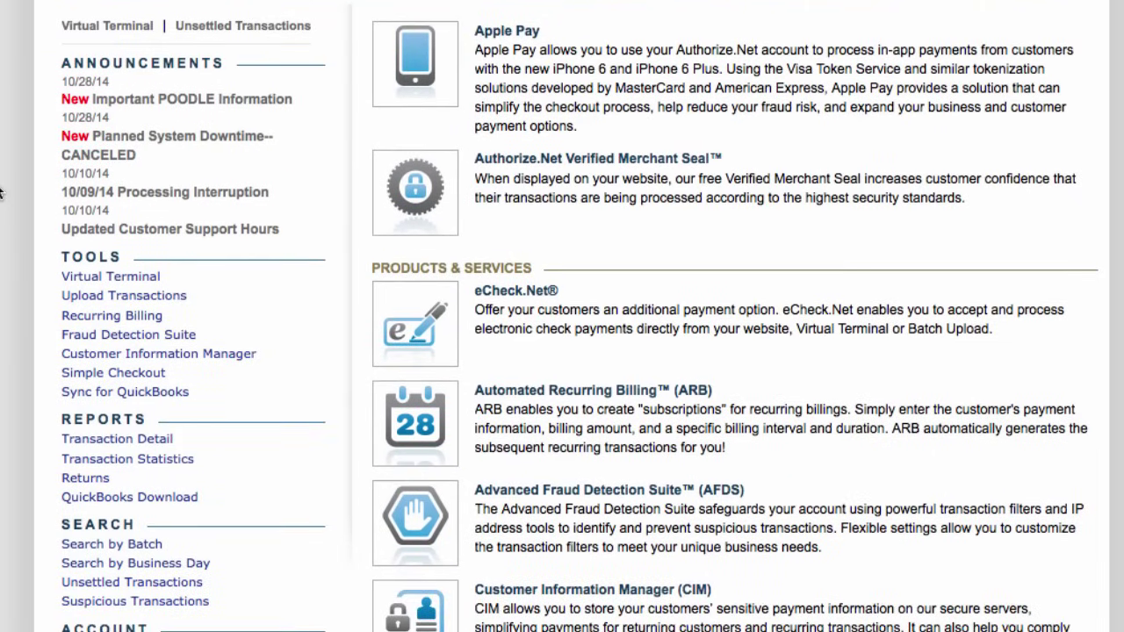
scroll(2, 191, down, 1)
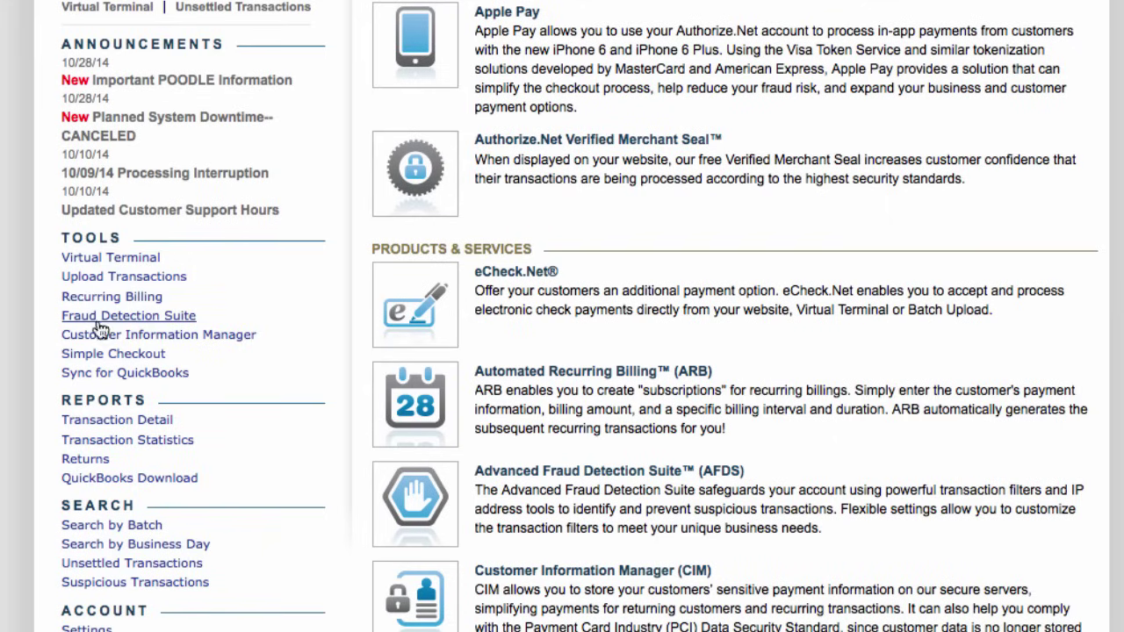
scroll(5, 316, down, 3)
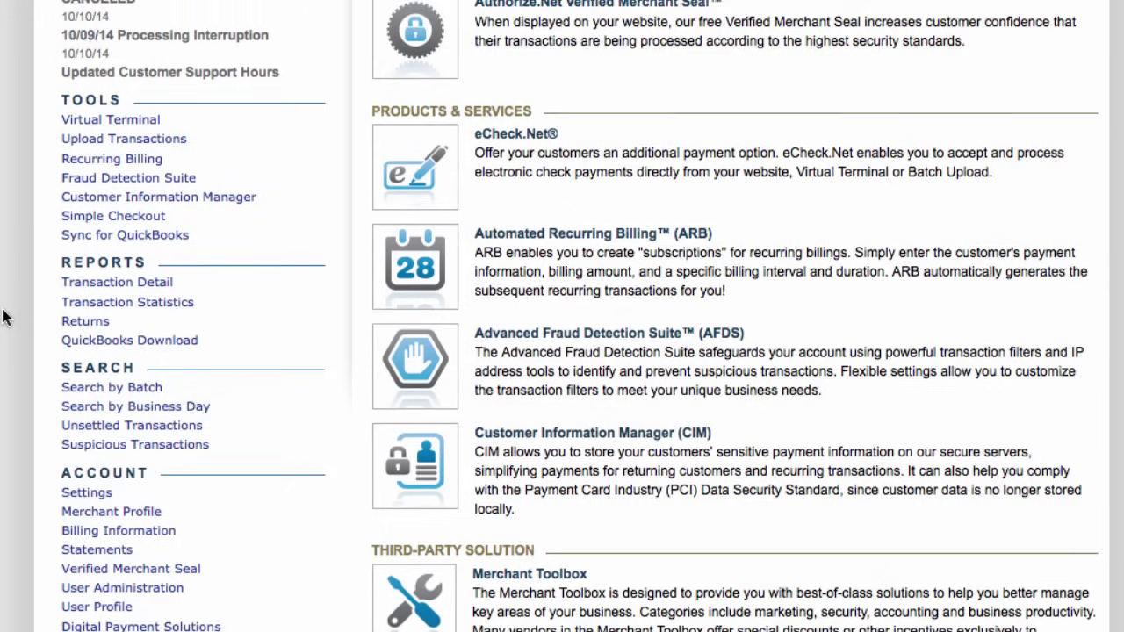
scroll(29, 250, up, 4)
scroll(26, 252, up, 1)
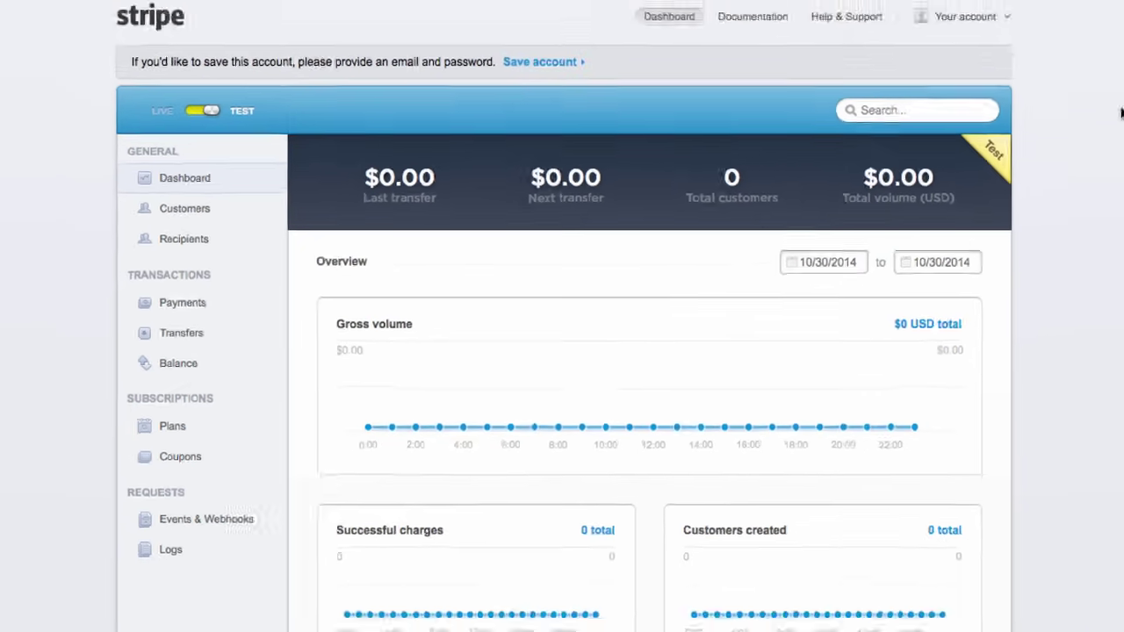
scroll(1013, 166, down, 1)
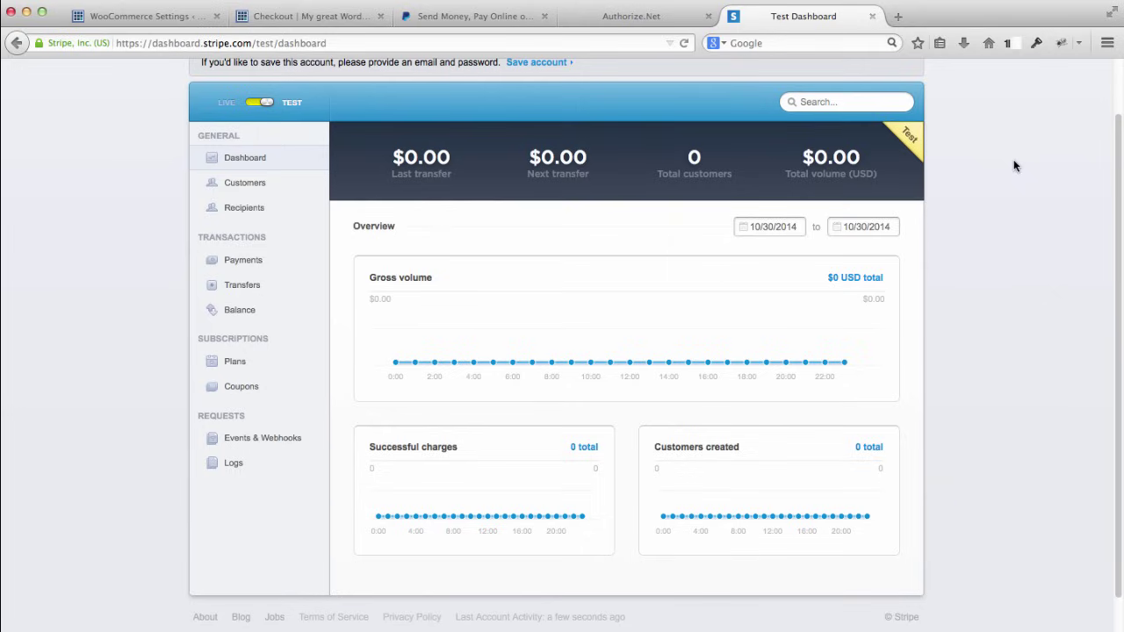
scroll(1010, 167, up, 3)
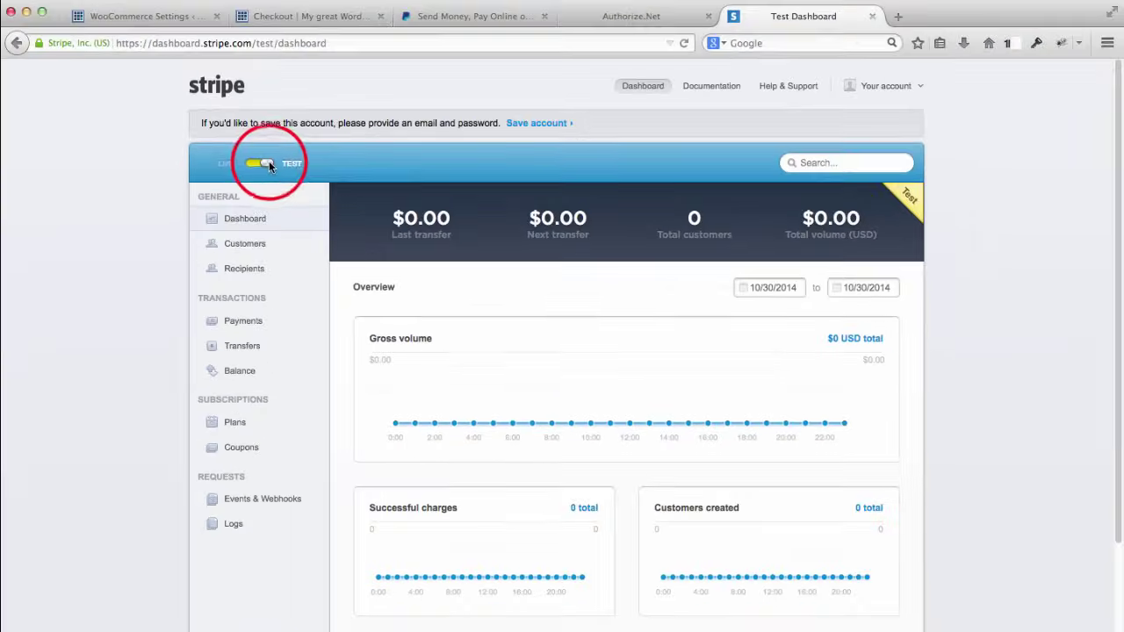
Step: Try the live/test mode switch, cancel the 'Account not activated' notice, and open the account menu
click(320, 225)
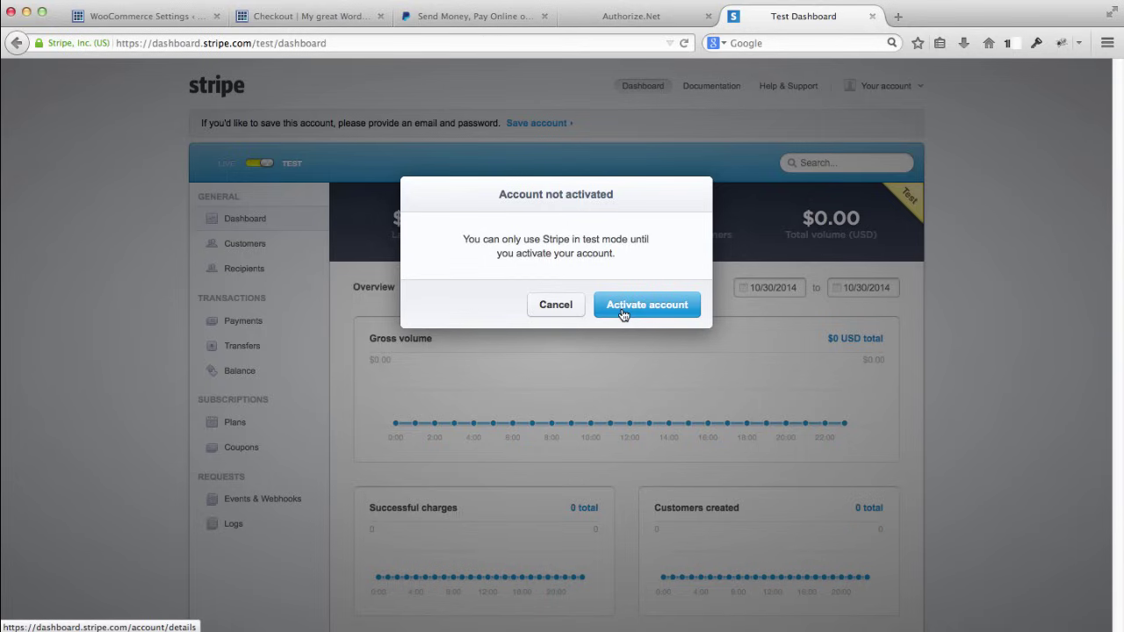
click(554, 305)
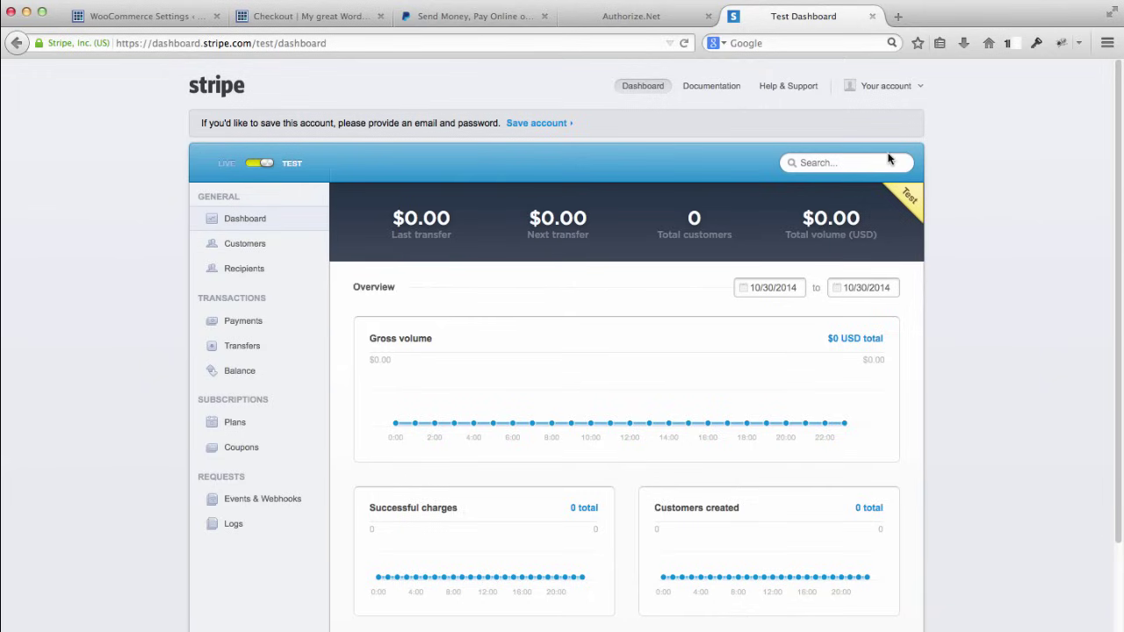
click(902, 88)
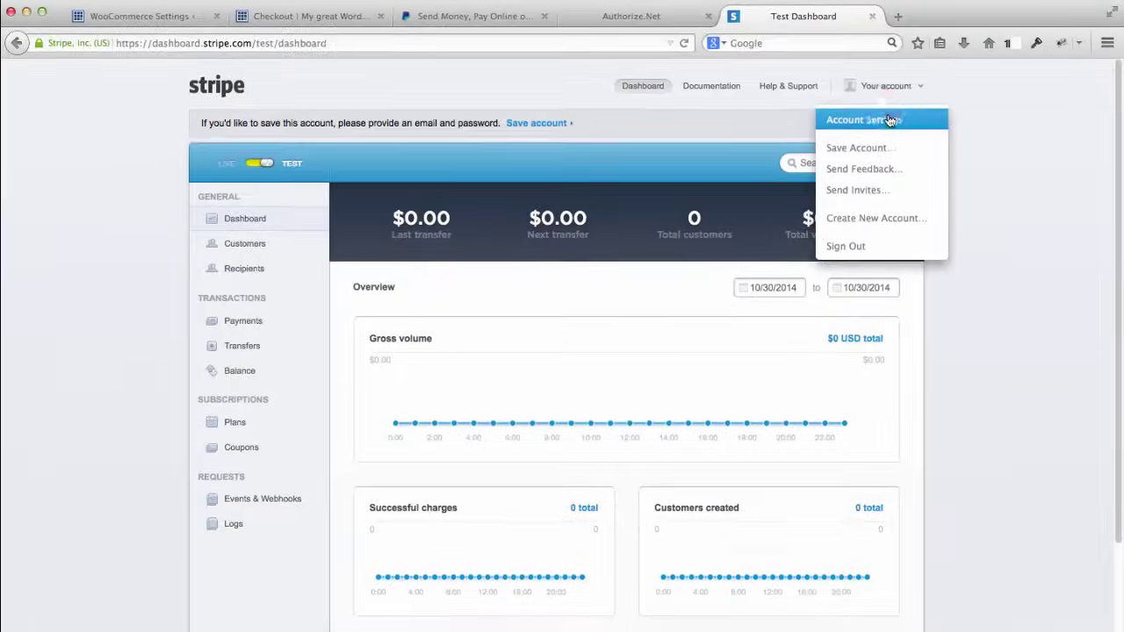
Step: Open Account Settings and enter 'Boots4Less Stripe Account' as the account name
click(890, 121)
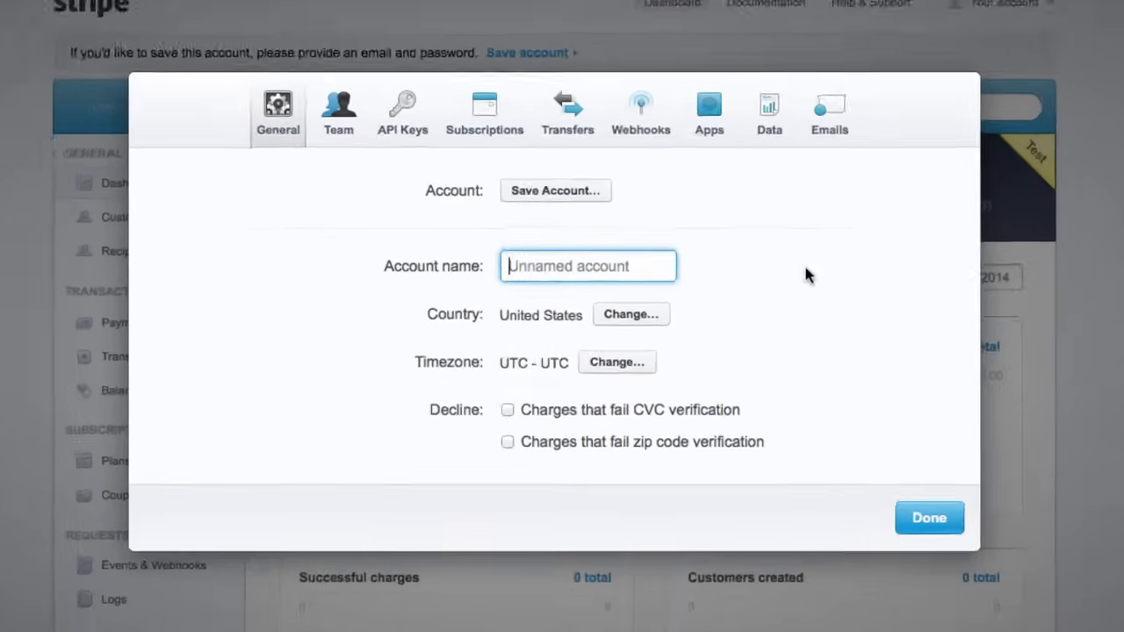
text(e)
key(BackSpace)
text(B)
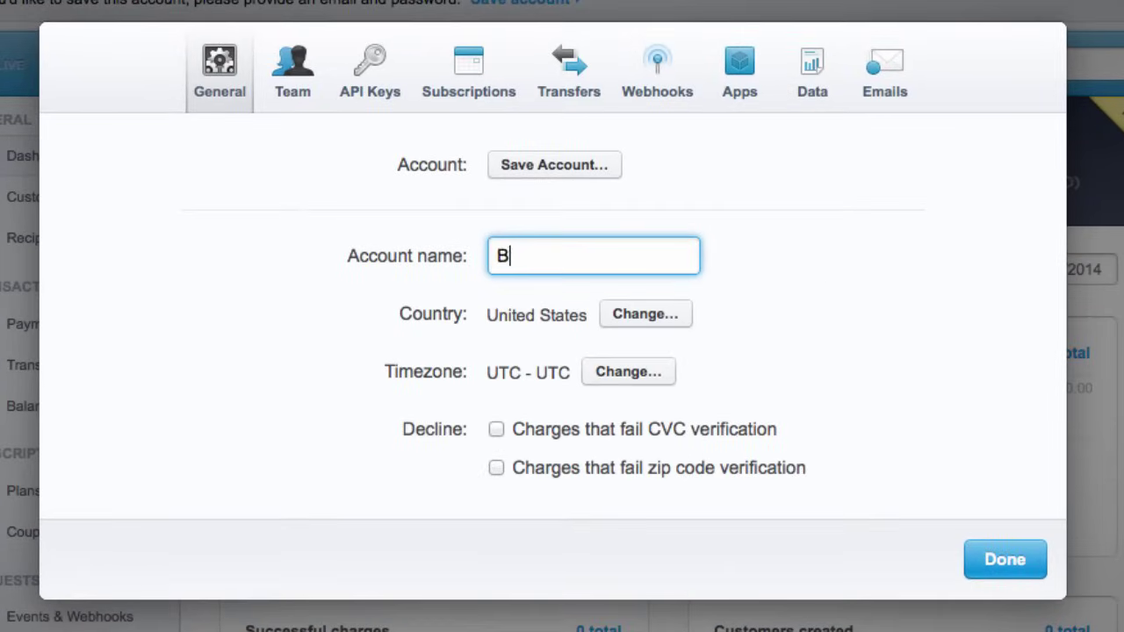
text(oots4Less A)
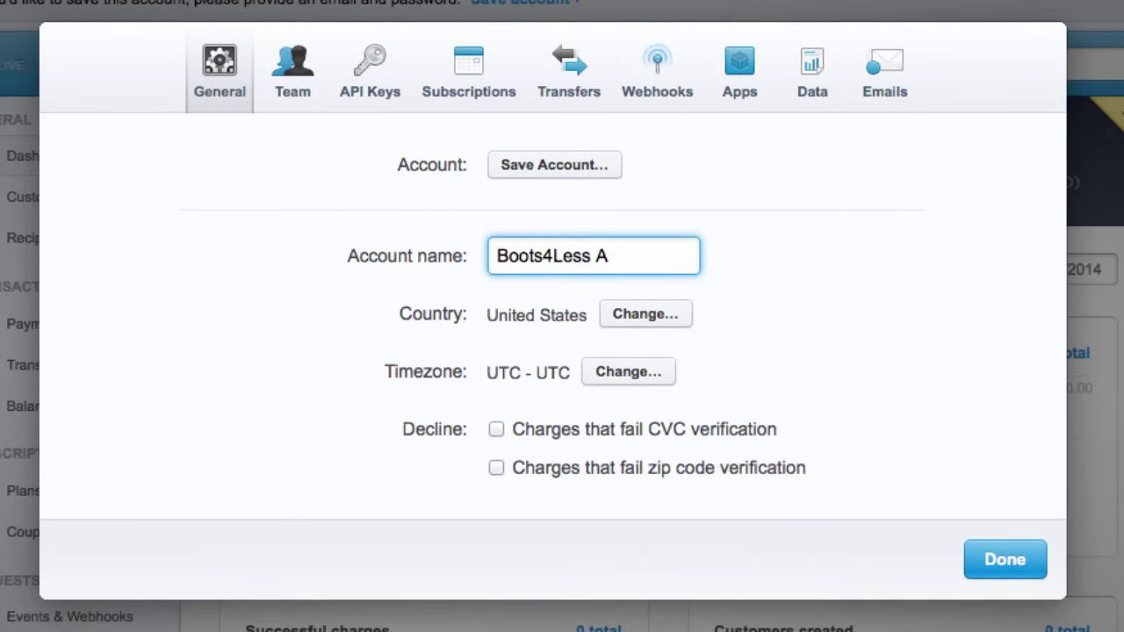
key(BackSpace)
text(Stripe Account)
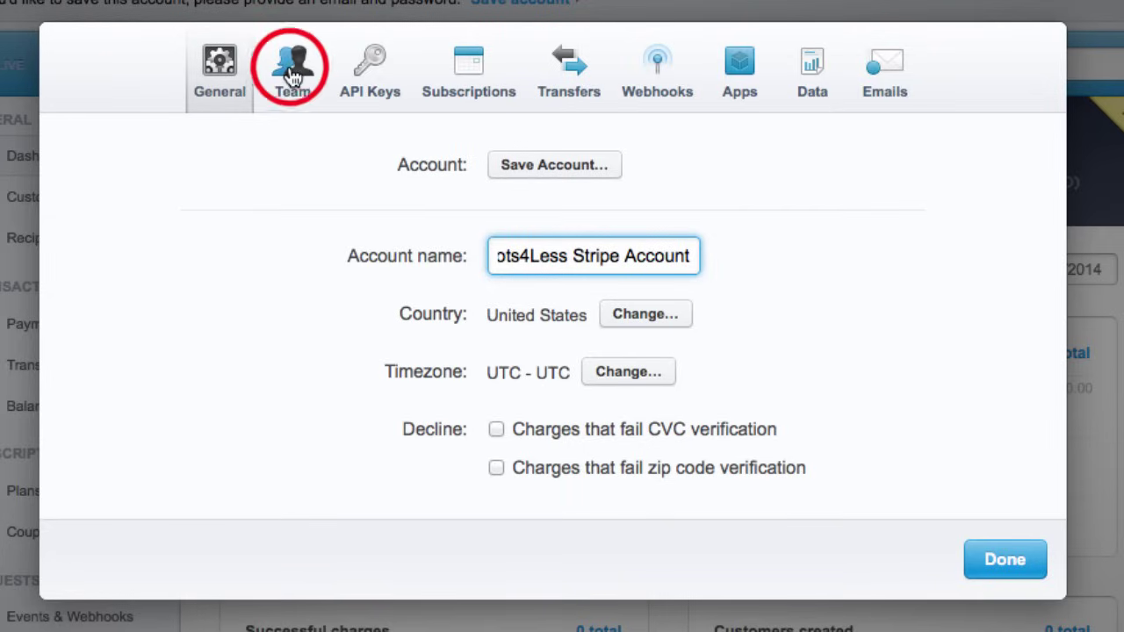
click(294, 77)
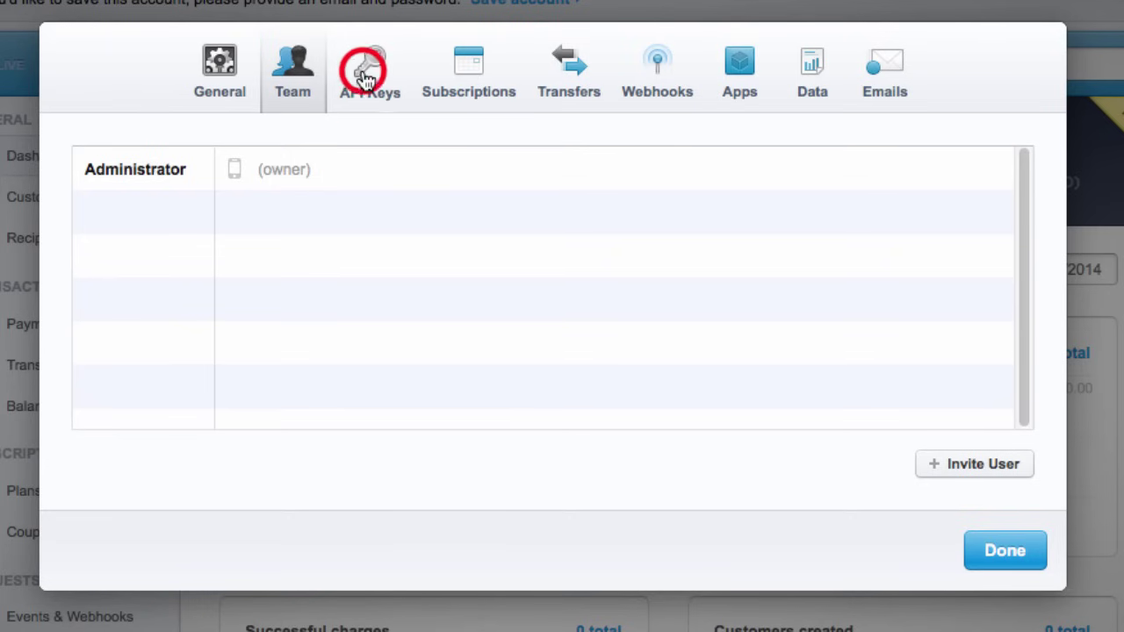
Step: Look over the API Keys, Subscriptions retry and Transfers settings tabs
click(365, 77)
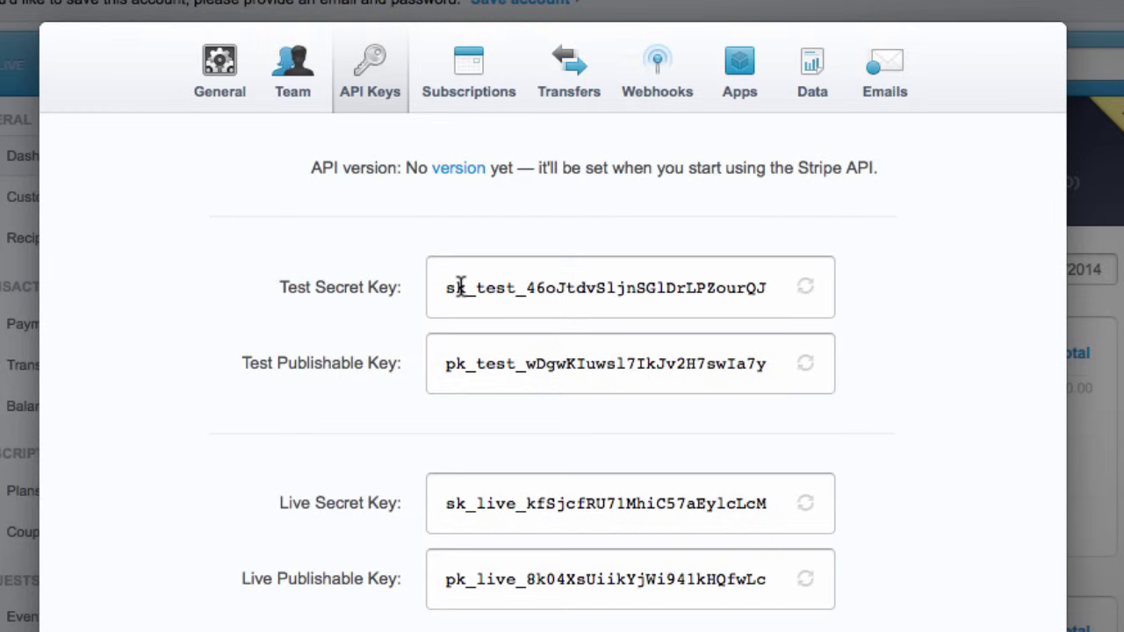
click(465, 76)
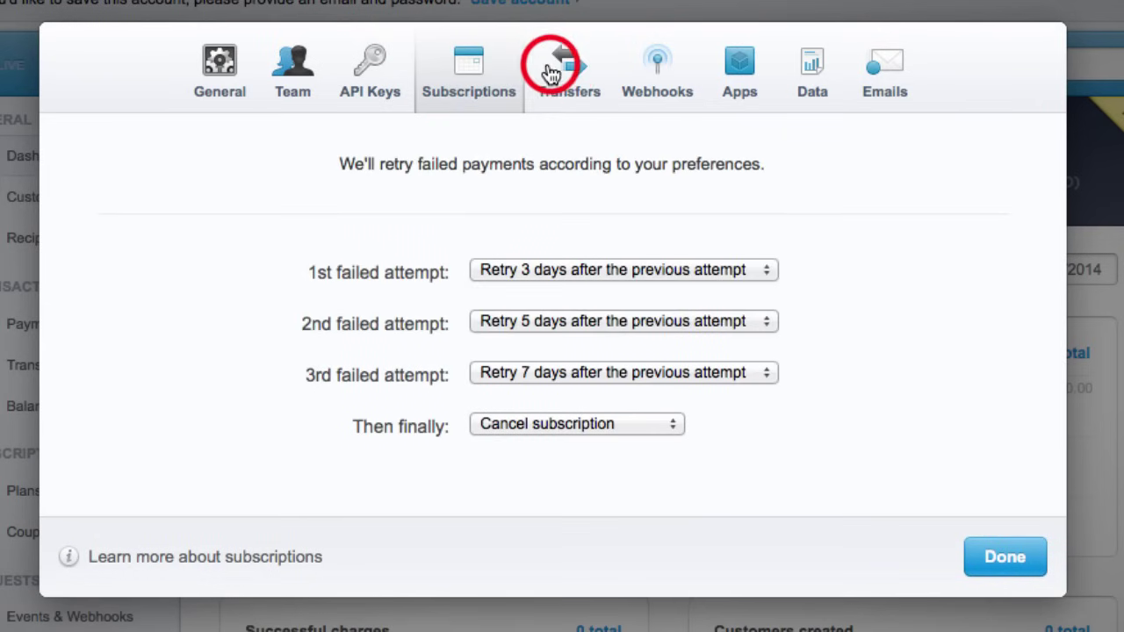
click(567, 77)
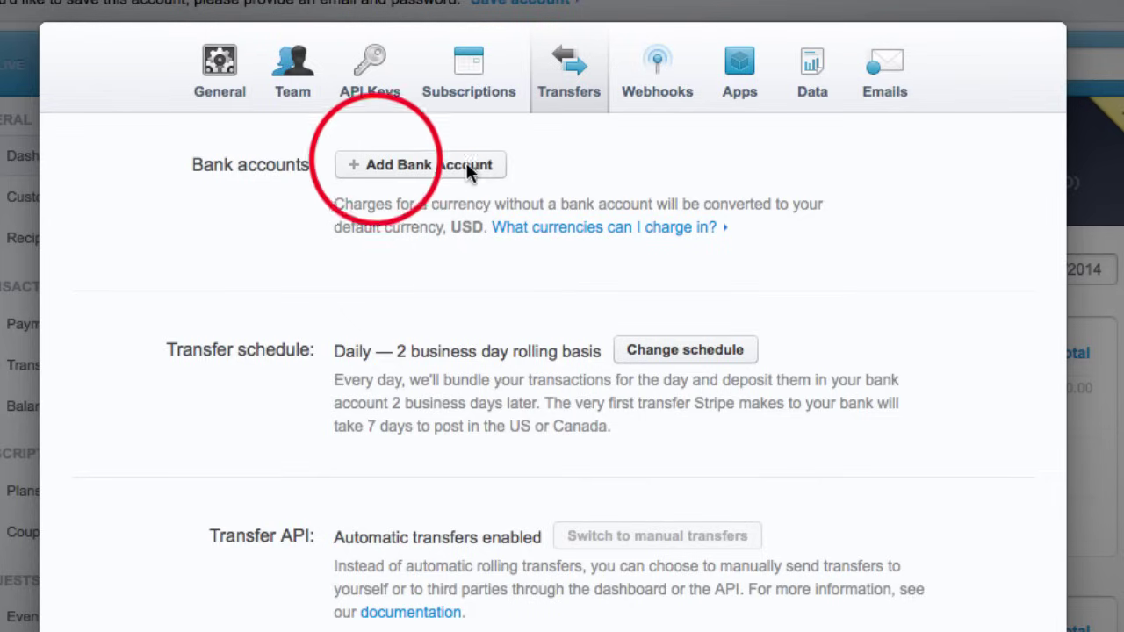
click(376, 165)
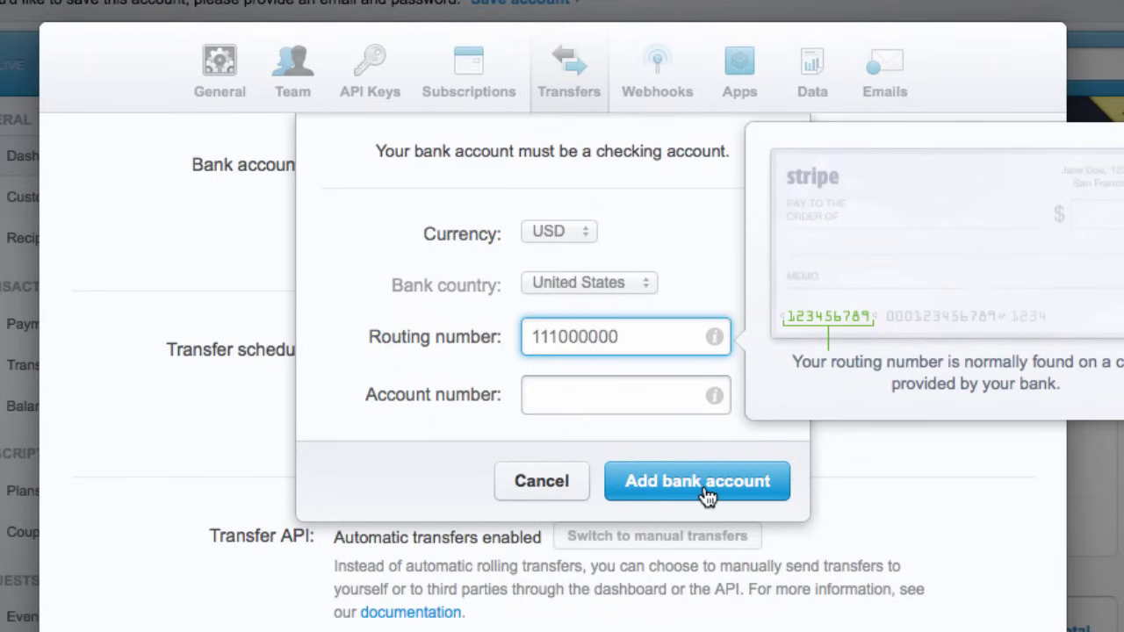
click(566, 495)
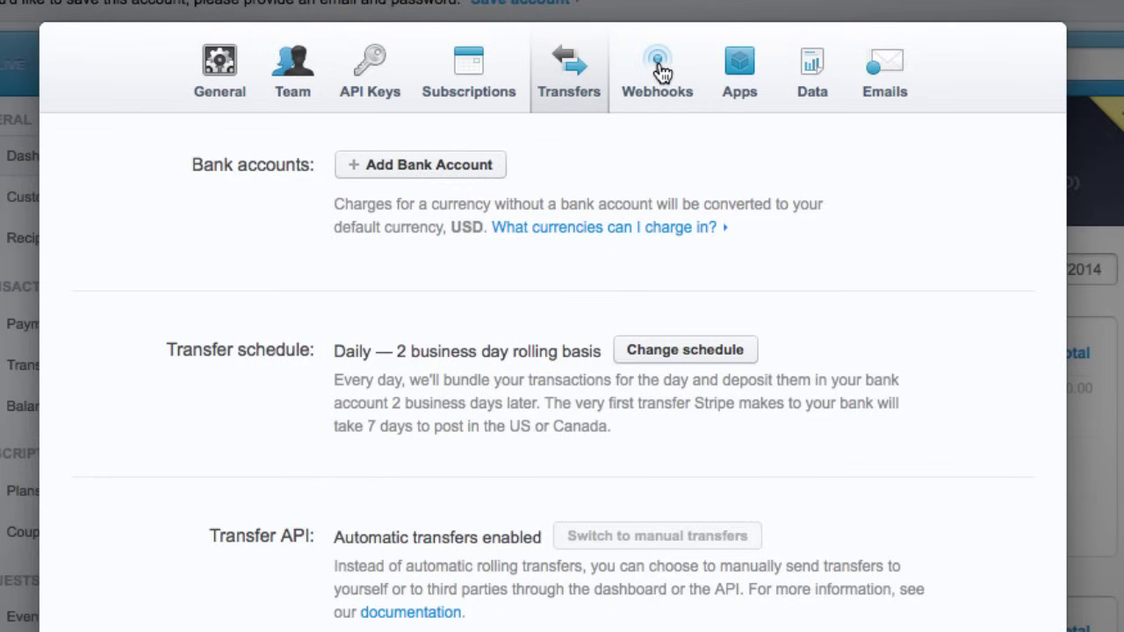
Step: Check the empty Webhooks and Apps tabs, close the settings, and open the account menu
click(661, 71)
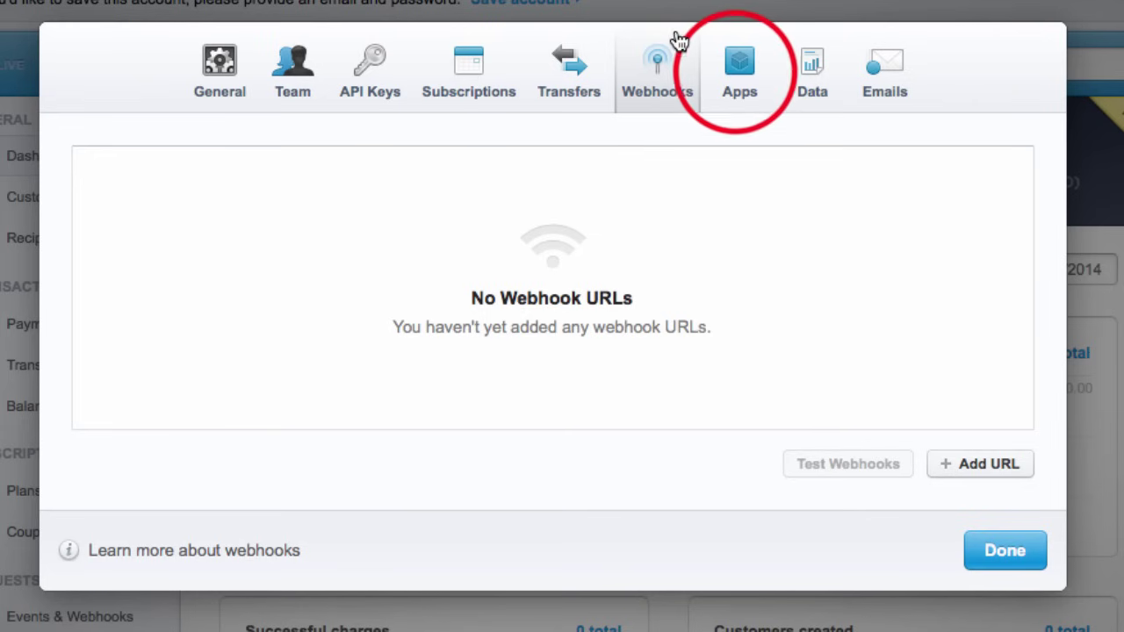
click(739, 78)
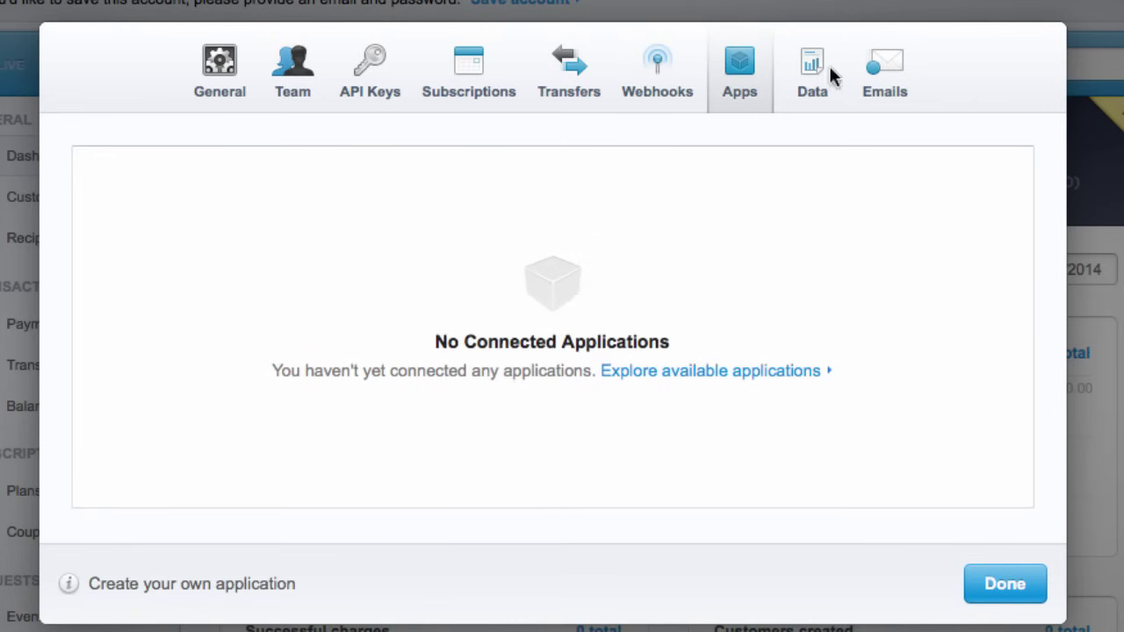
click(1013, 593)
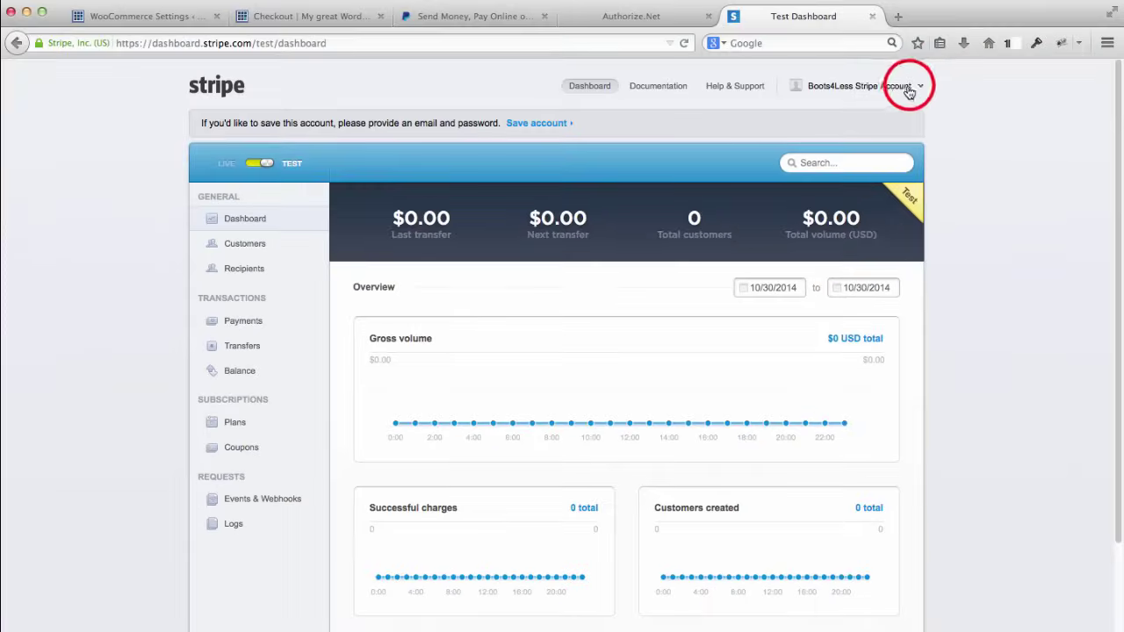
click(909, 91)
Step: Sign out, sign in to the live business account via 1Password, and open Account Settings
click(847, 242)
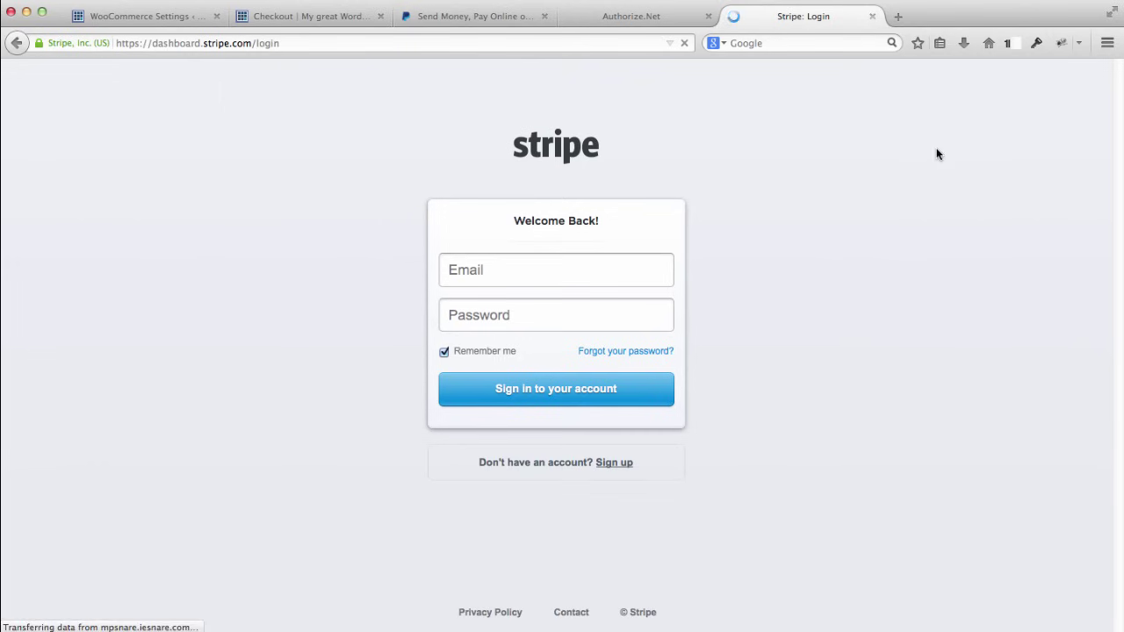
click(628, 263)
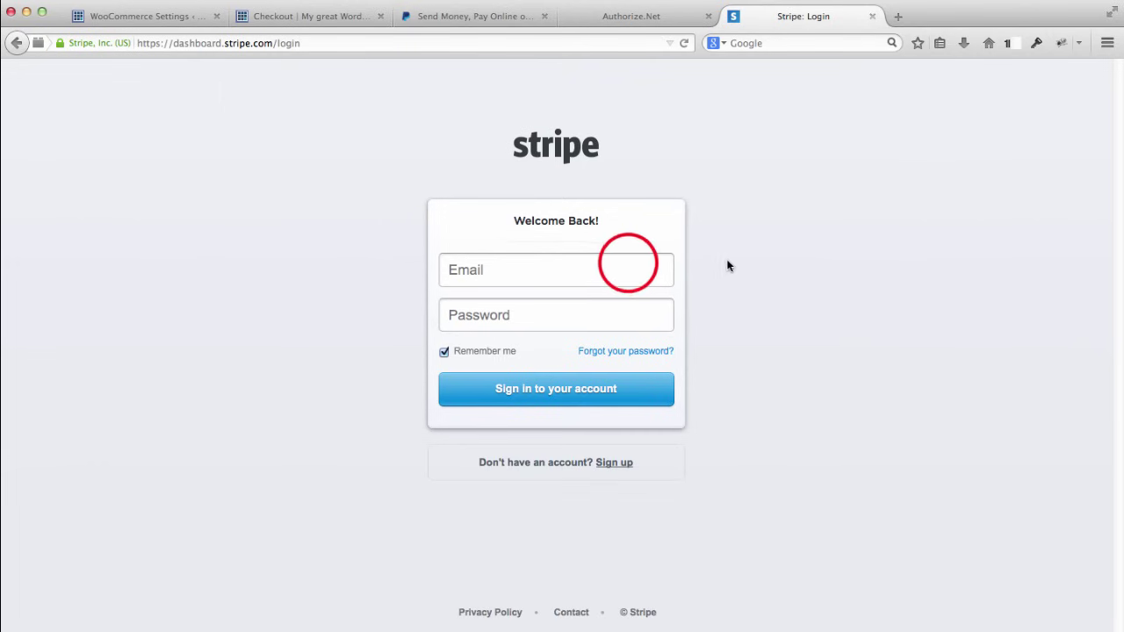
key(super+backslash)
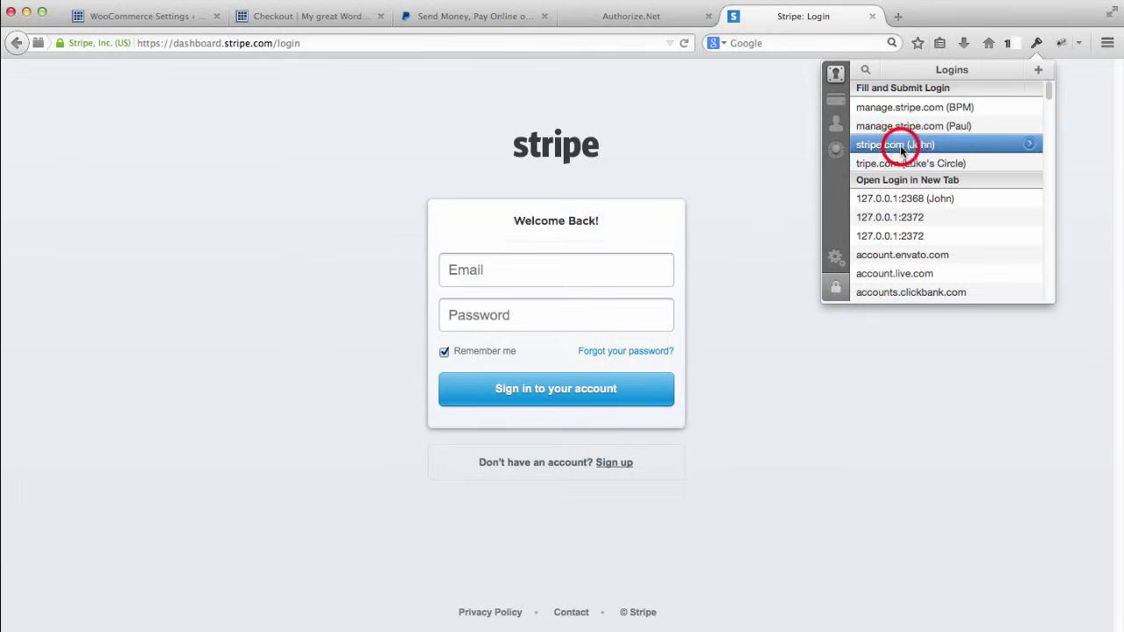
click(899, 145)
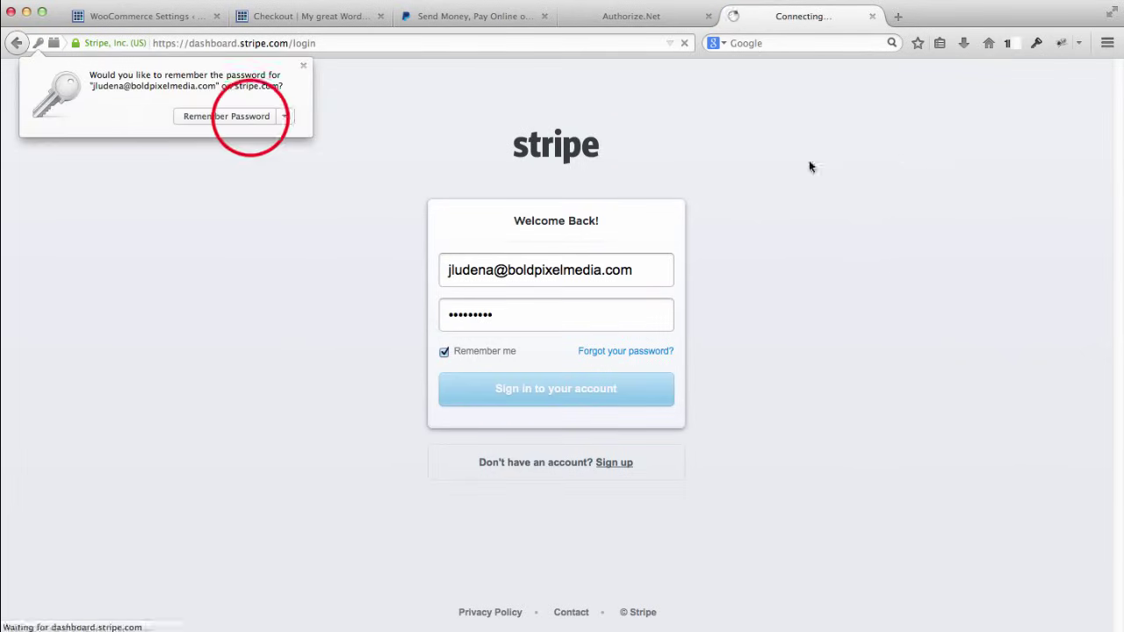
click(249, 121)
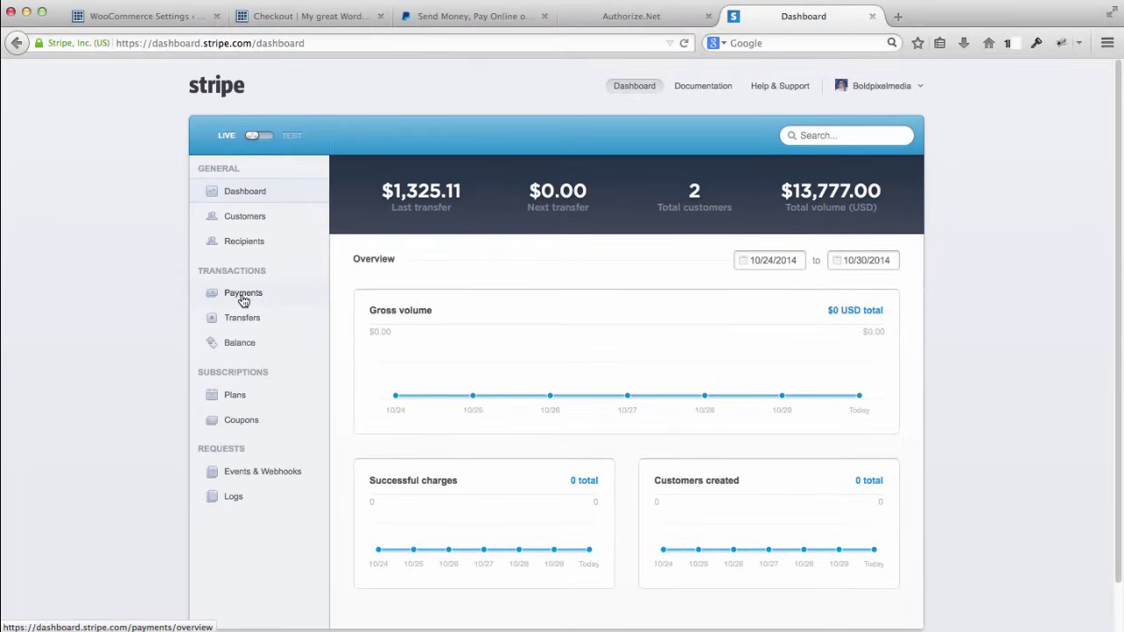
click(919, 87)
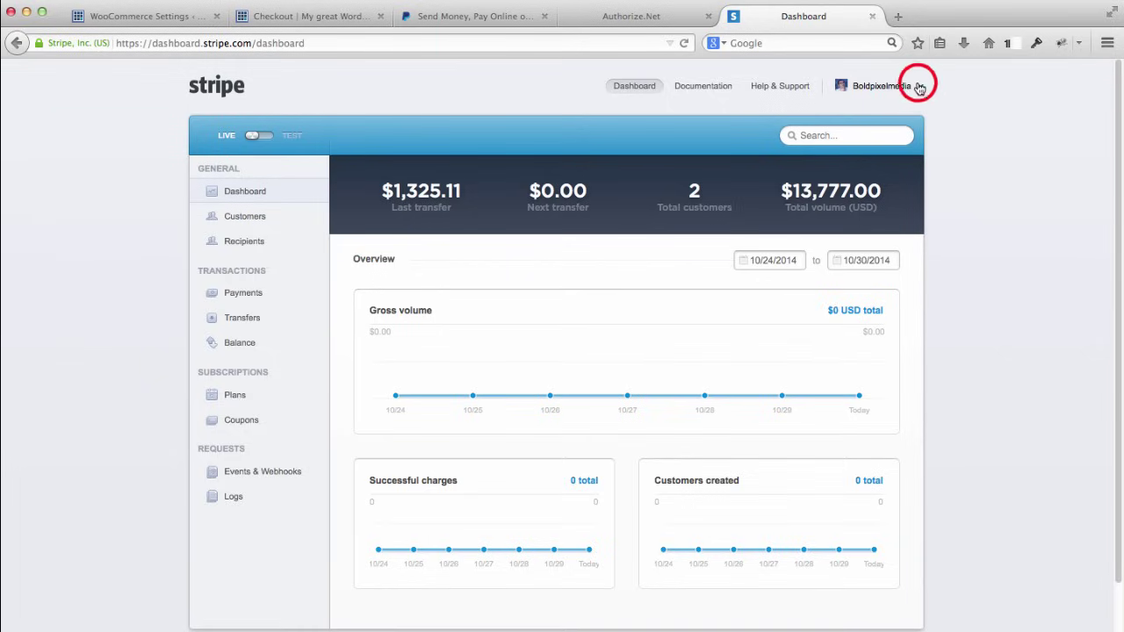
click(894, 129)
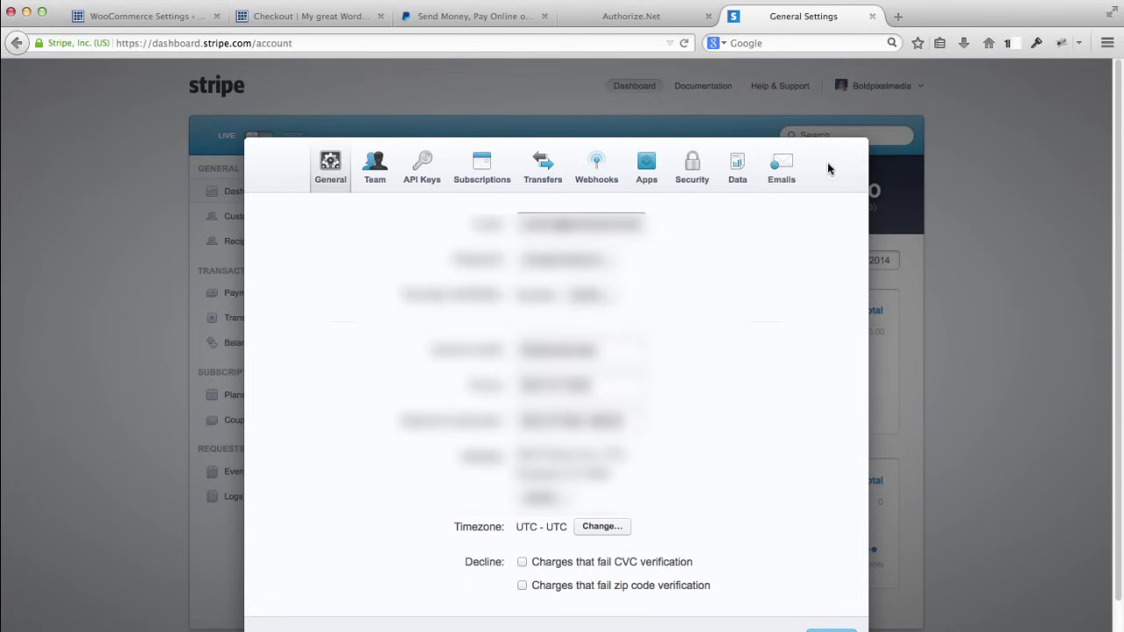
Step: Tour the live account's Team, API Keys, Subscriptions, Transfers, Webhooks, Apps and Security tabs
click(373, 156)
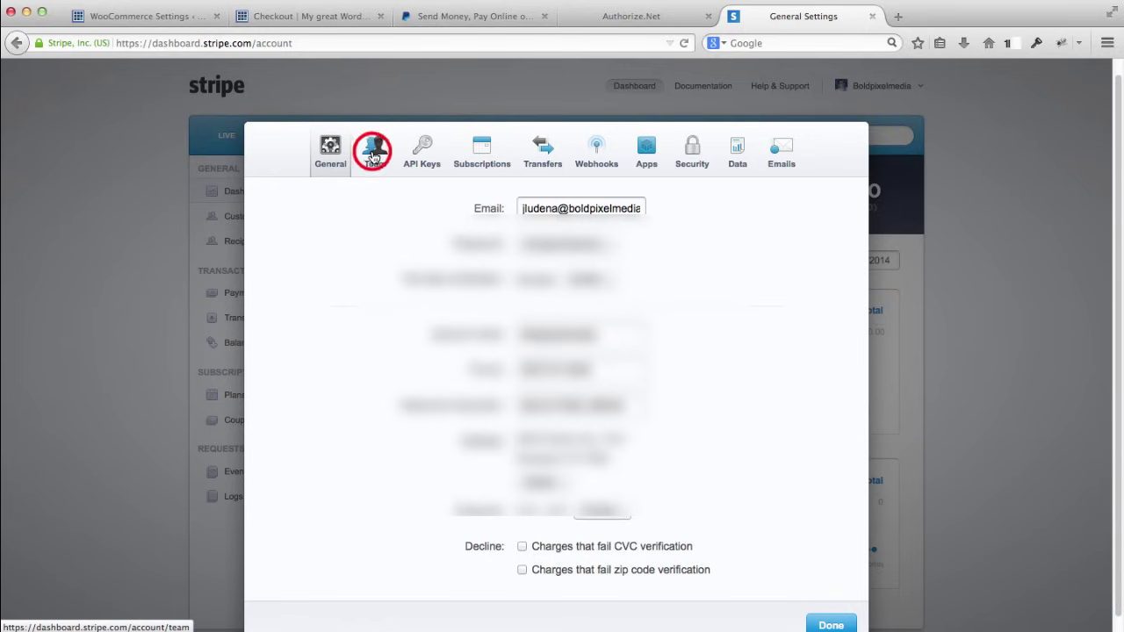
click(425, 172)
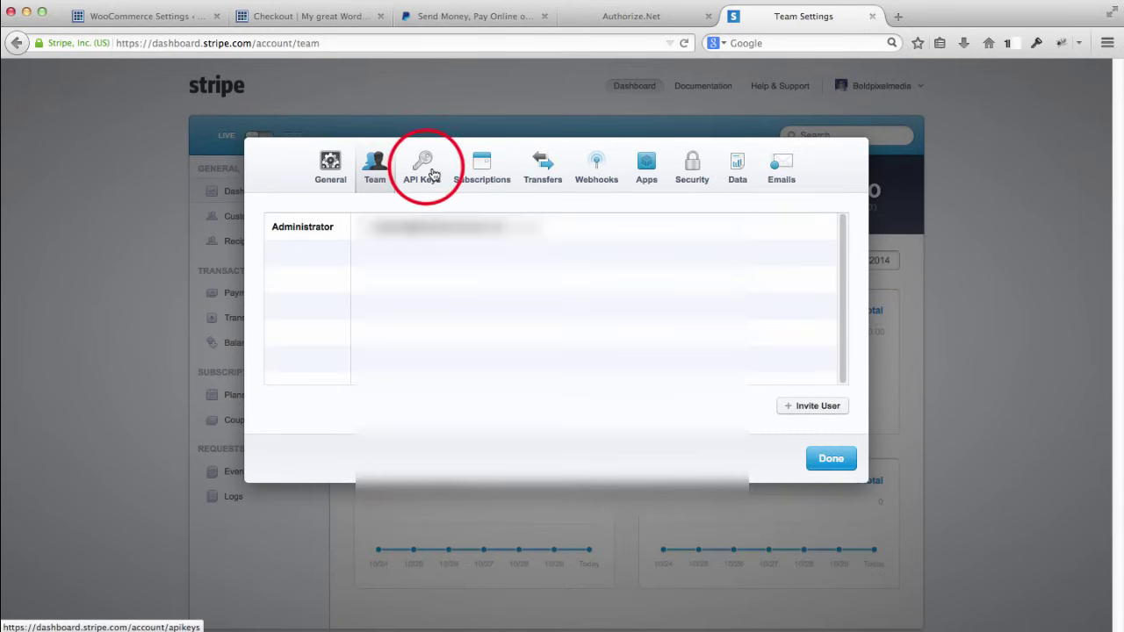
click(483, 166)
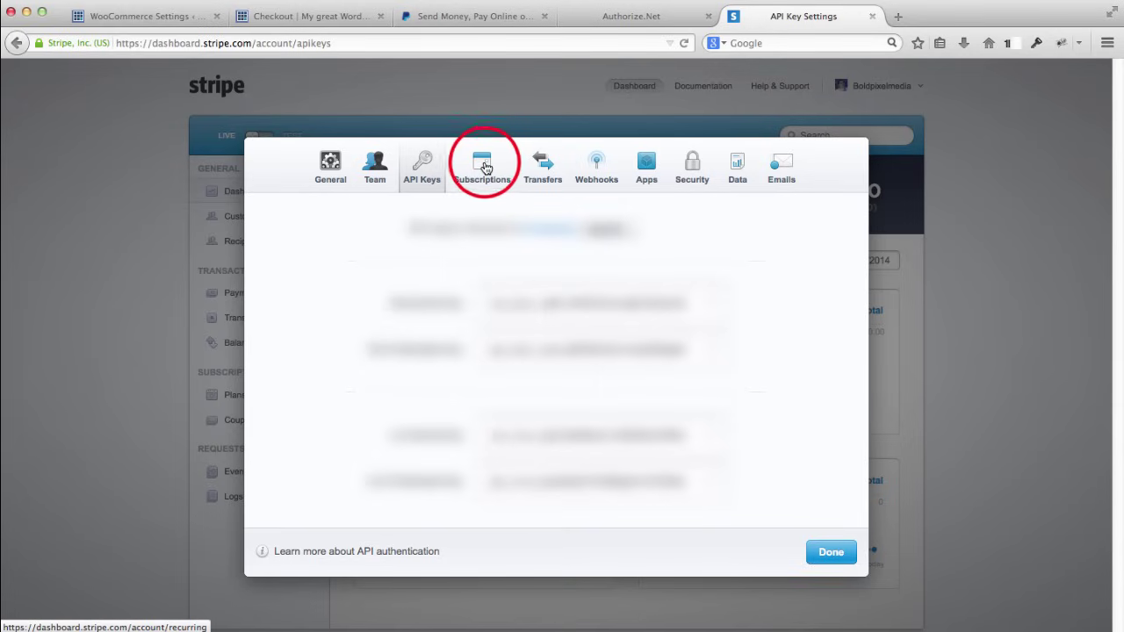
click(545, 168)
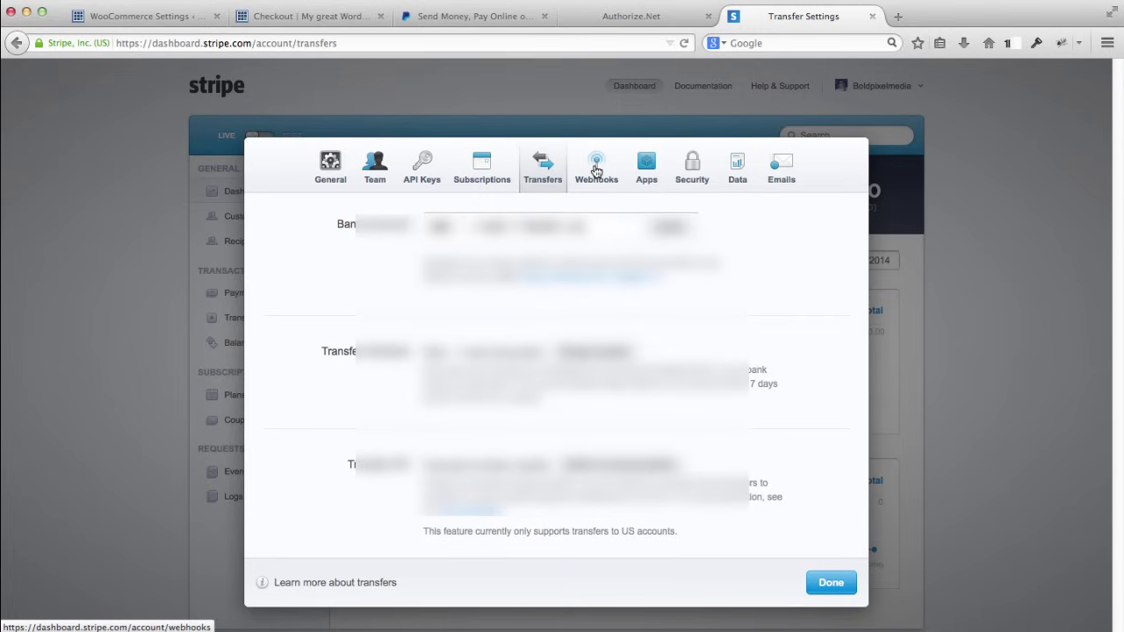
click(596, 170)
click(645, 173)
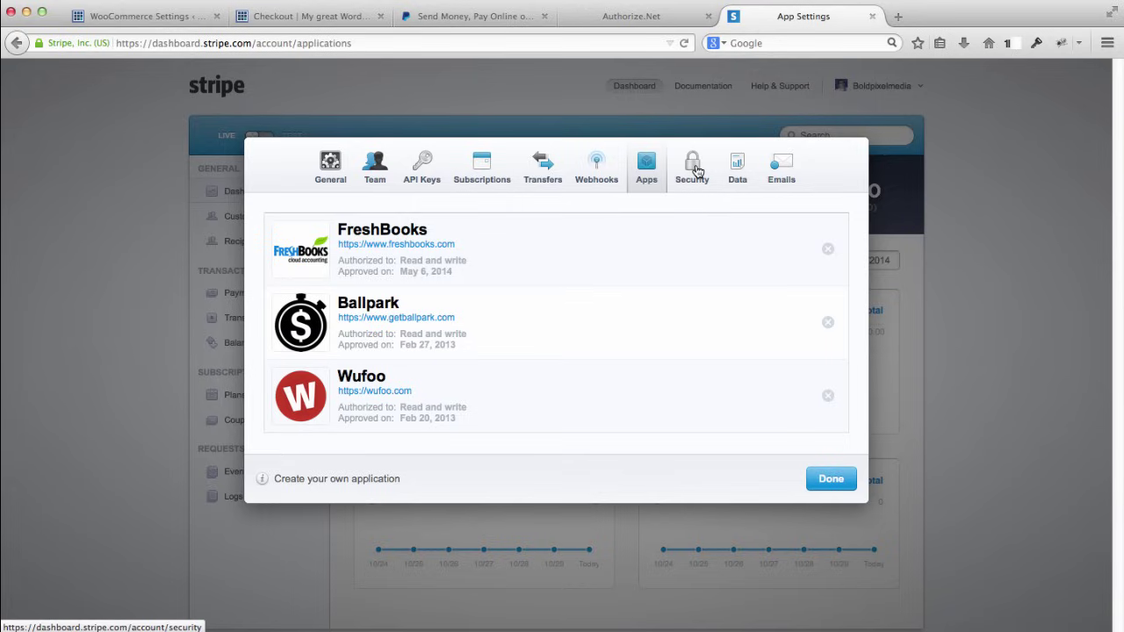
click(693, 168)
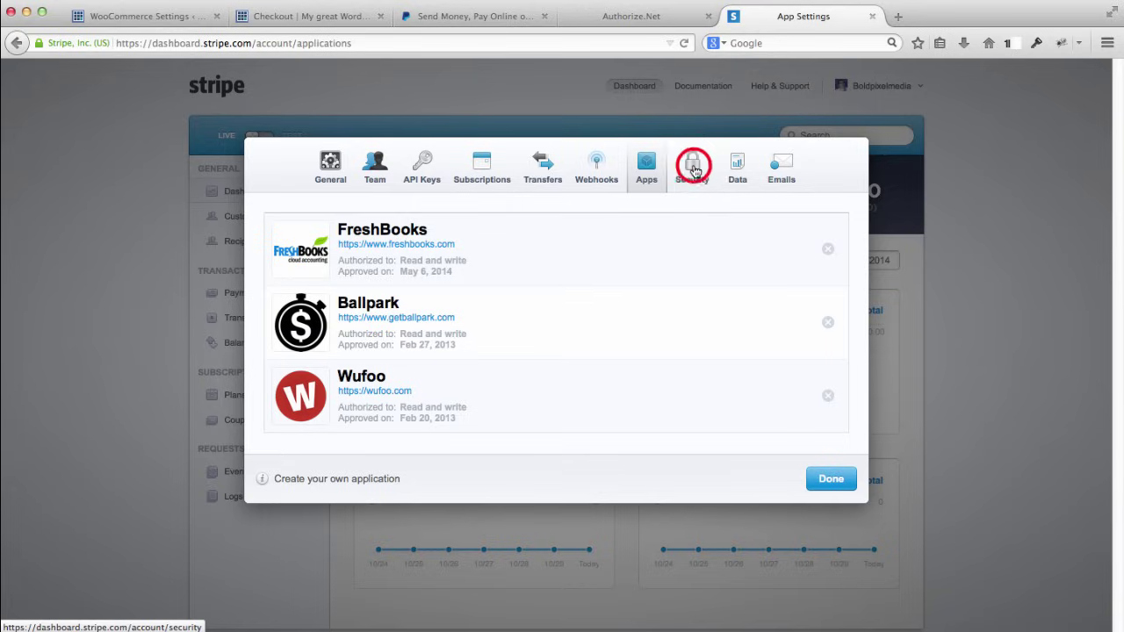
Step: Cancel the PCI compliance form, close the settings, and return to the $249.99 store checkout
click(611, 412)
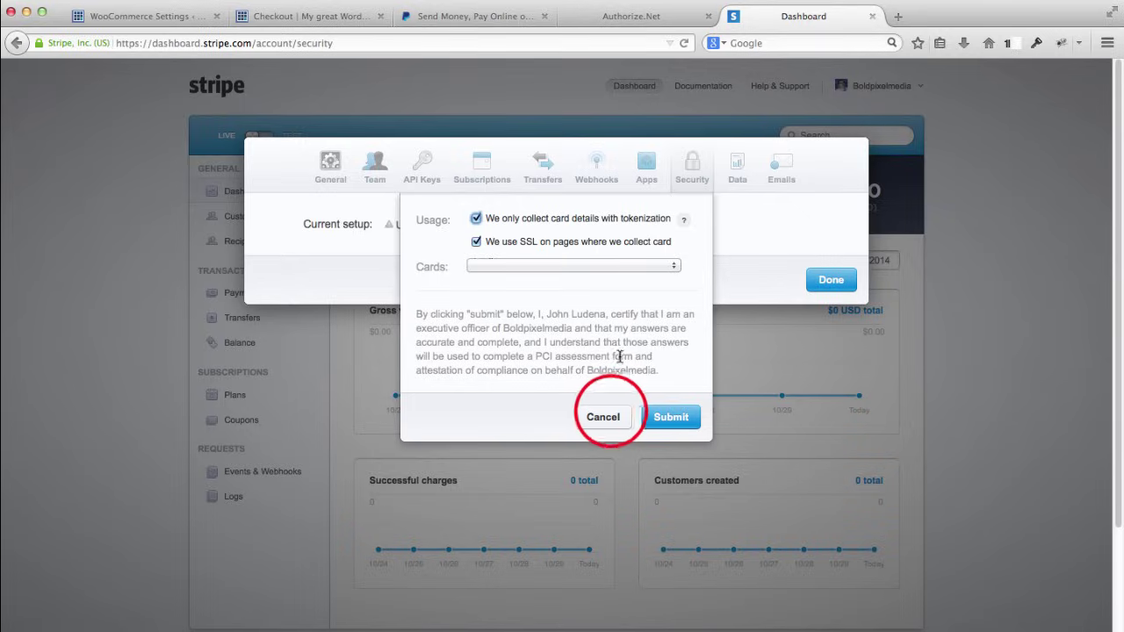
click(830, 279)
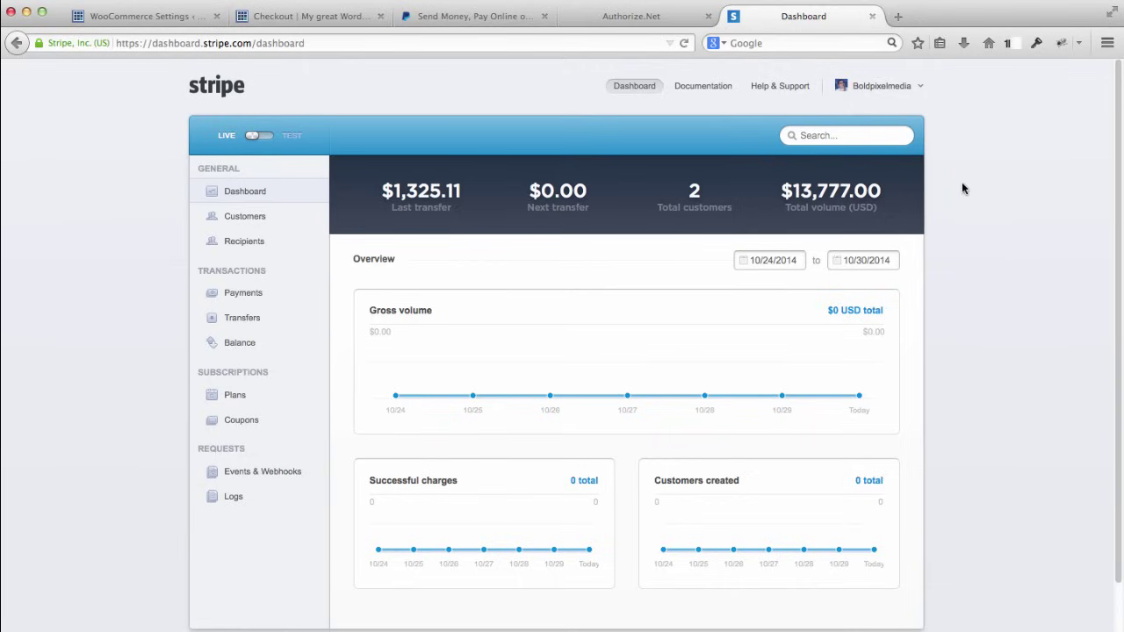
click(322, 19)
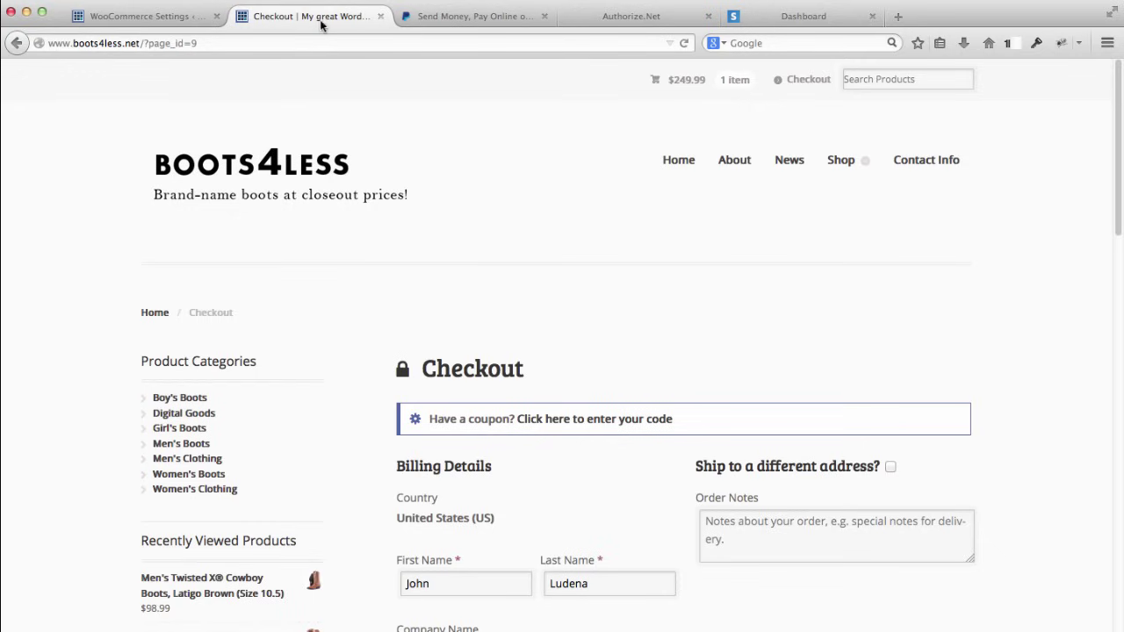
Step: Open woothemes.com in a new Firefox tab
click(154, 18)
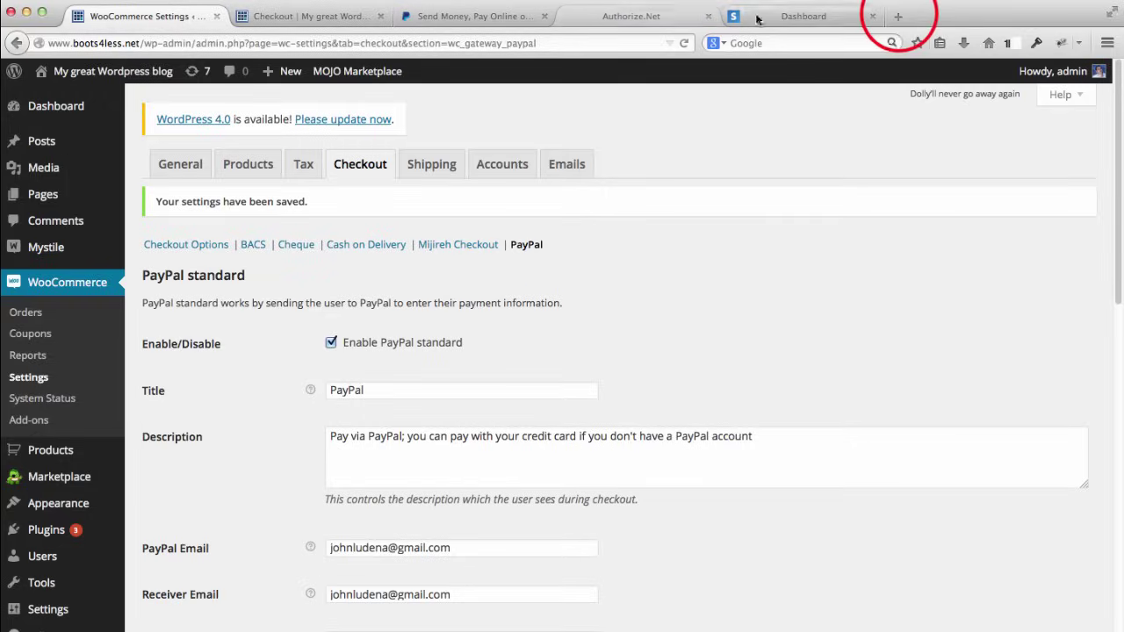
click(897, 17)
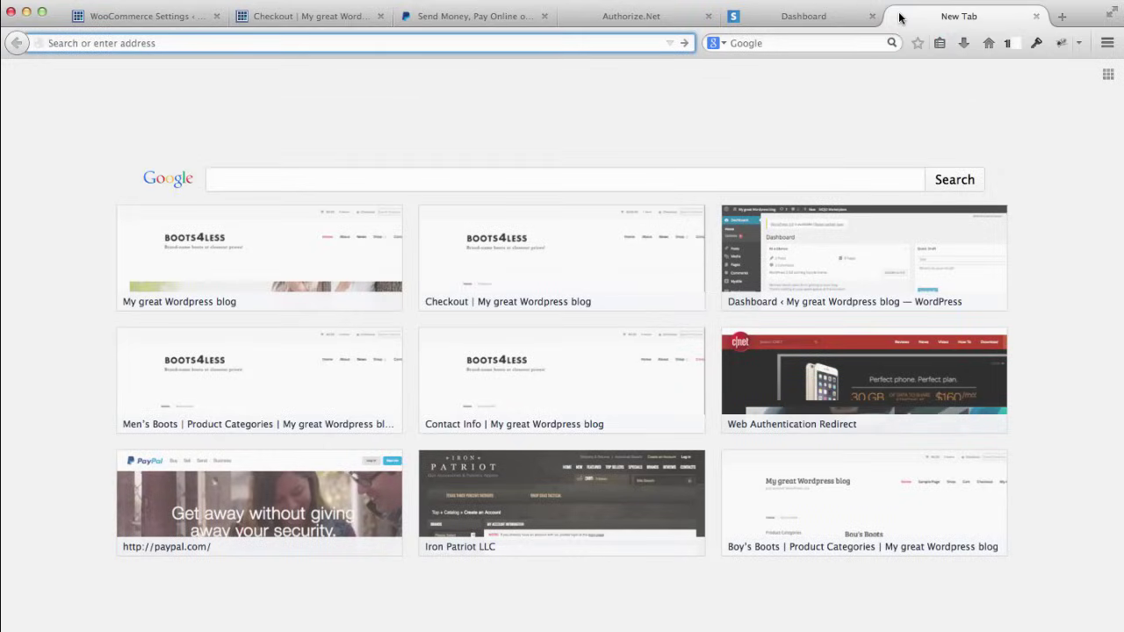
text(woothem)
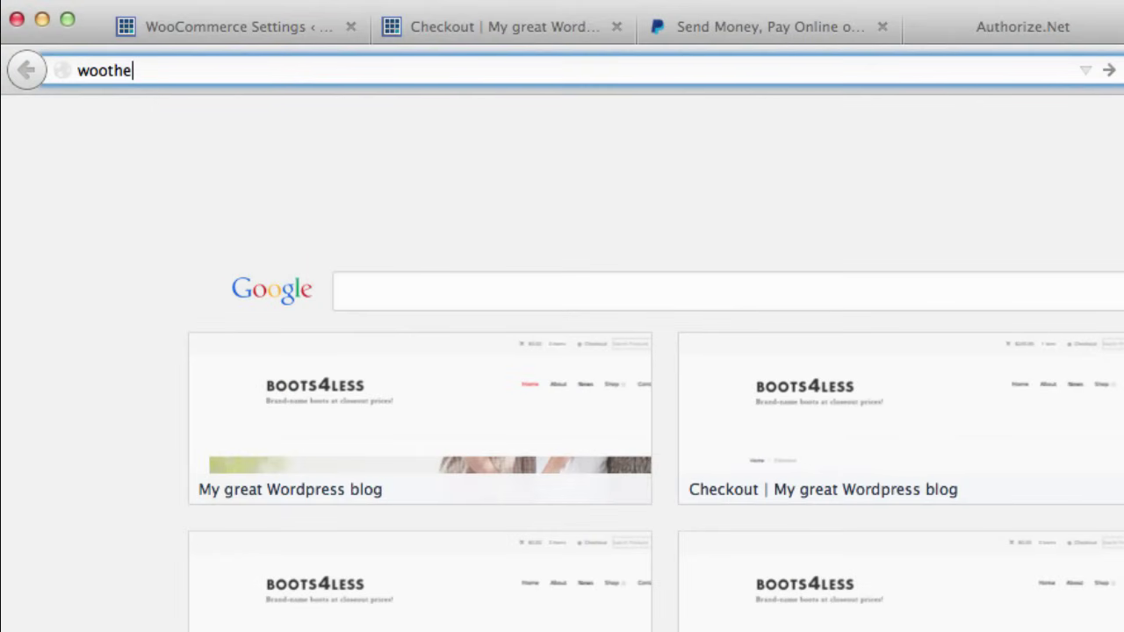
text(es.com)
key(Return)
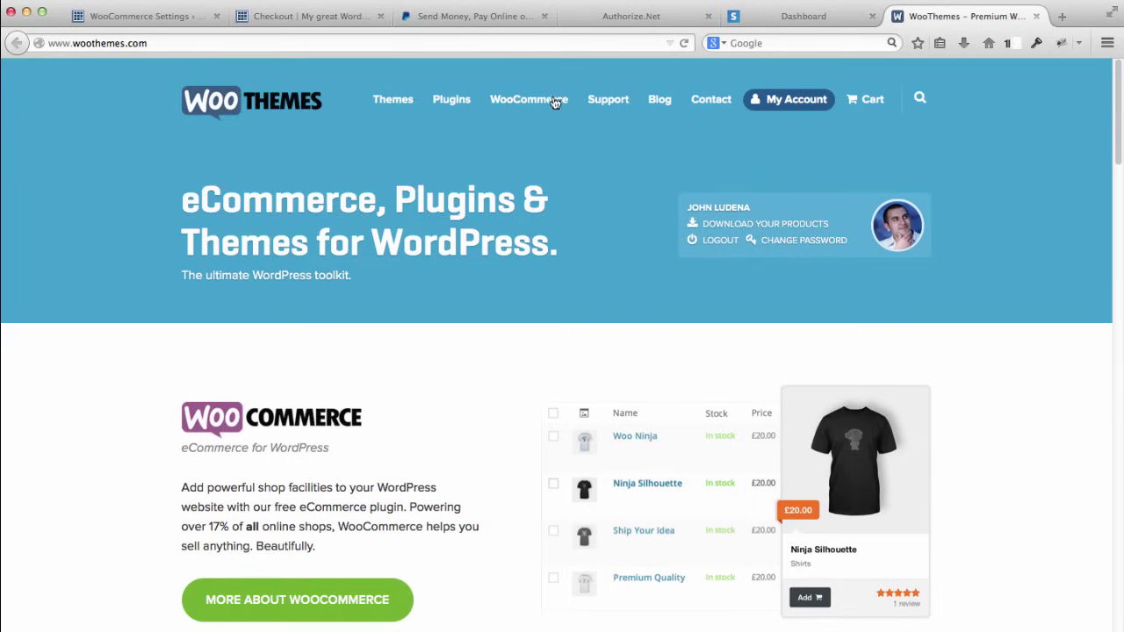
mouse_move(522, 103)
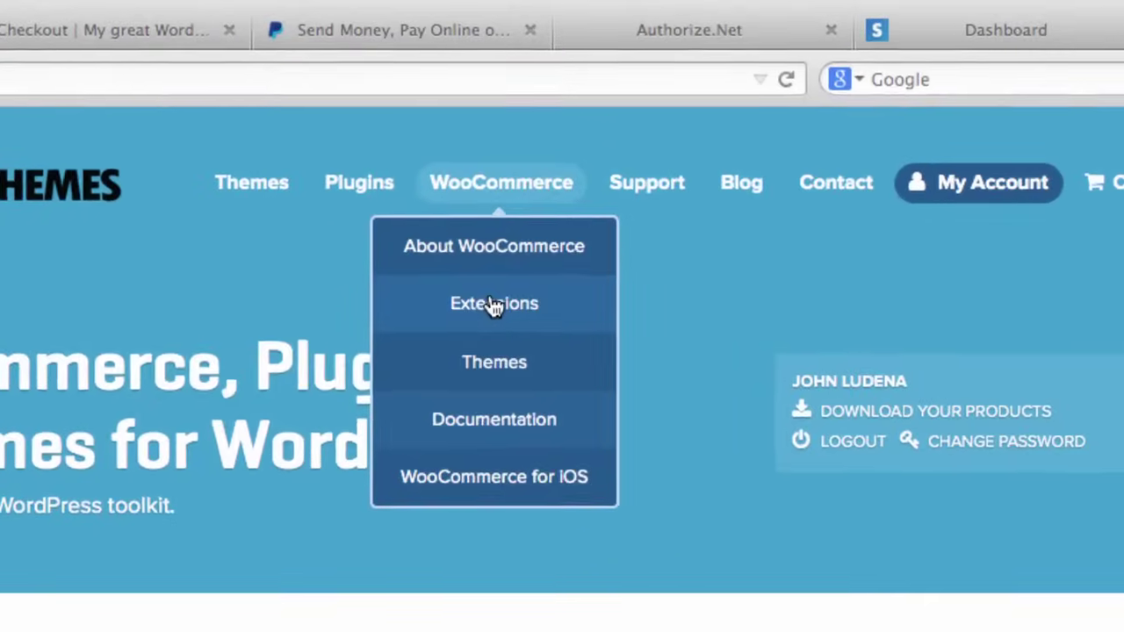
Step: Search the WooCommerce Extensions catalogue for 'stripe' after dismissing the signup popup
click(522, 166)
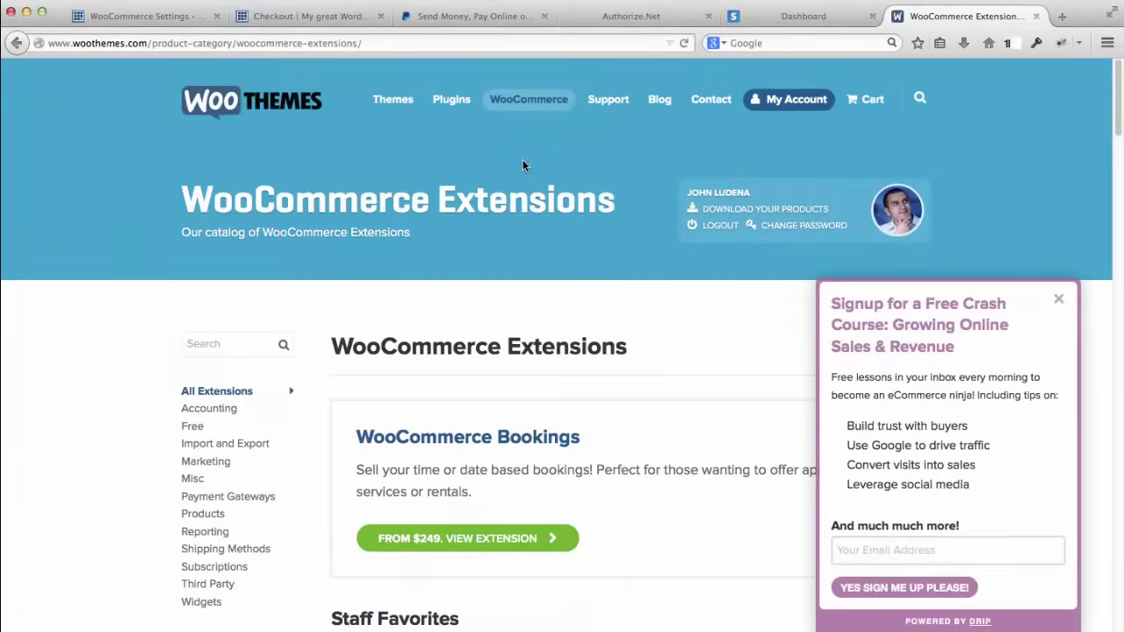
click(1057, 299)
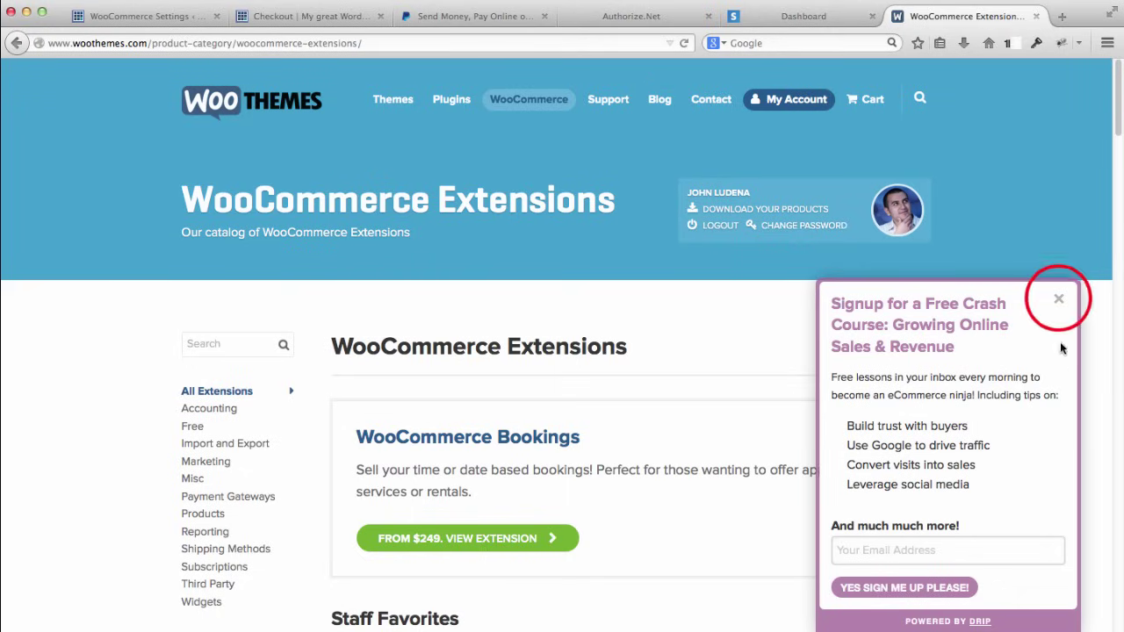
scroll(1010, 363, down, 1)
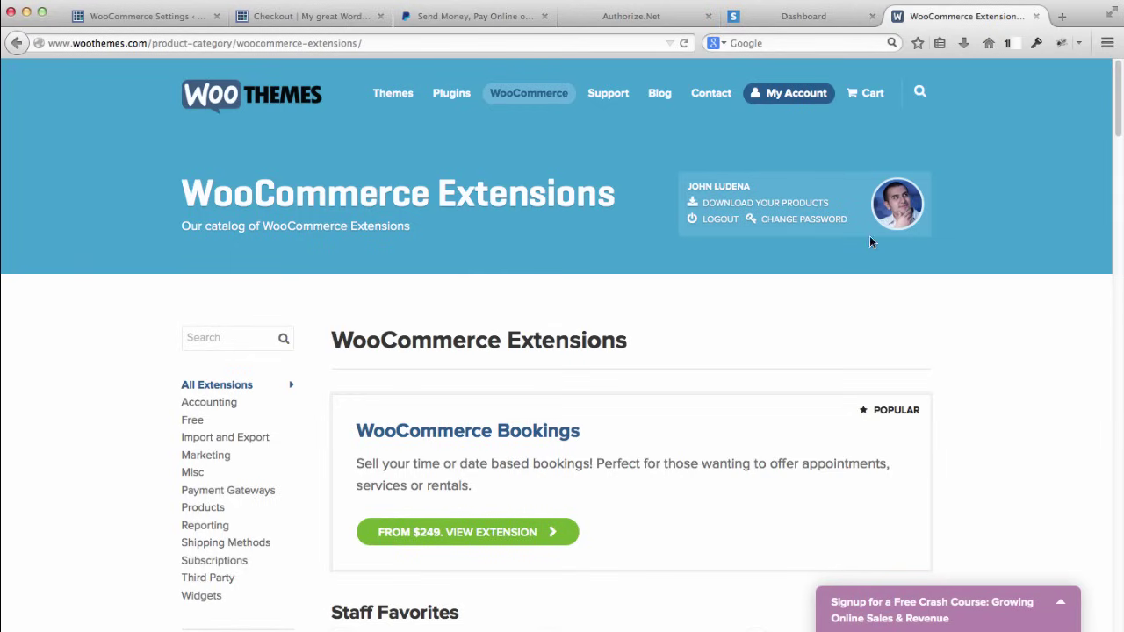
scroll(786, 277, down, 2)
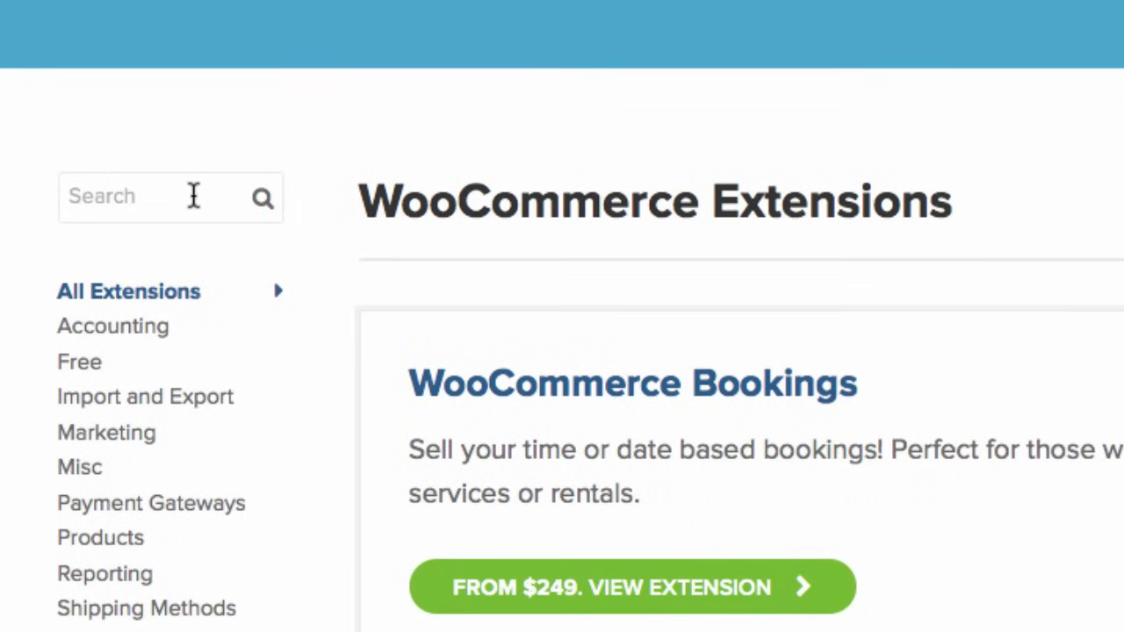
click(116, 189)
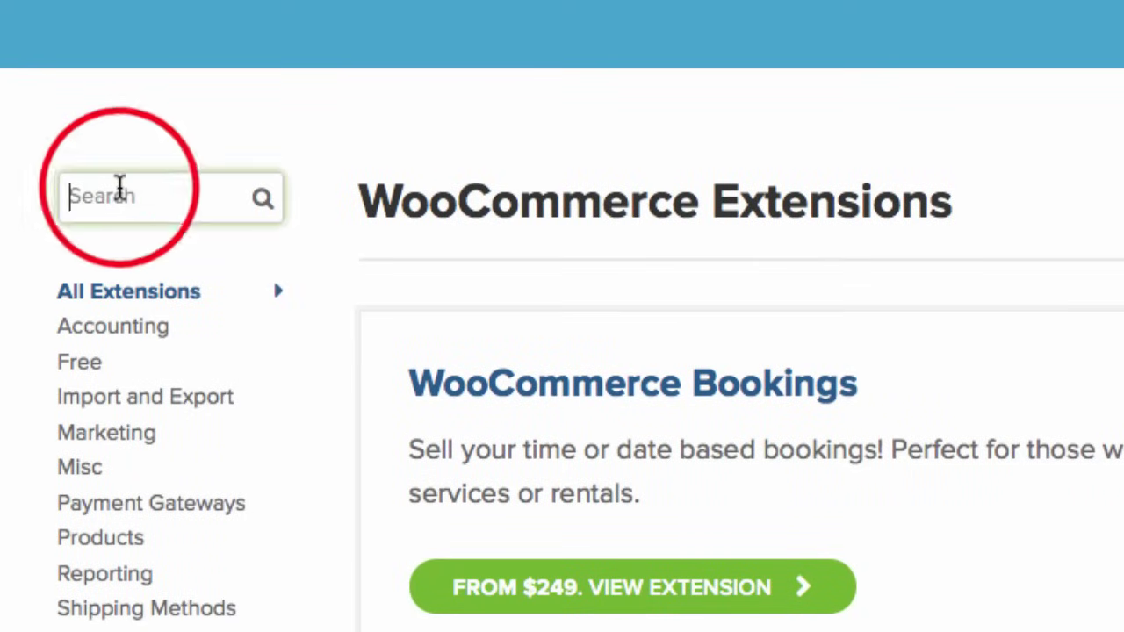
text(stripe)
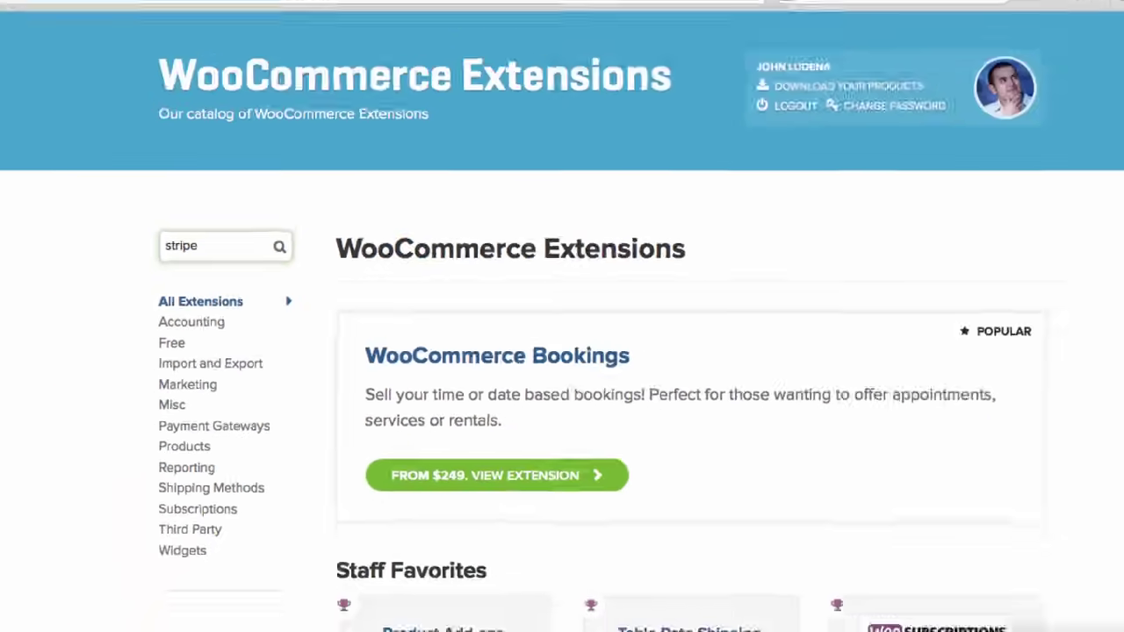
key(Return)
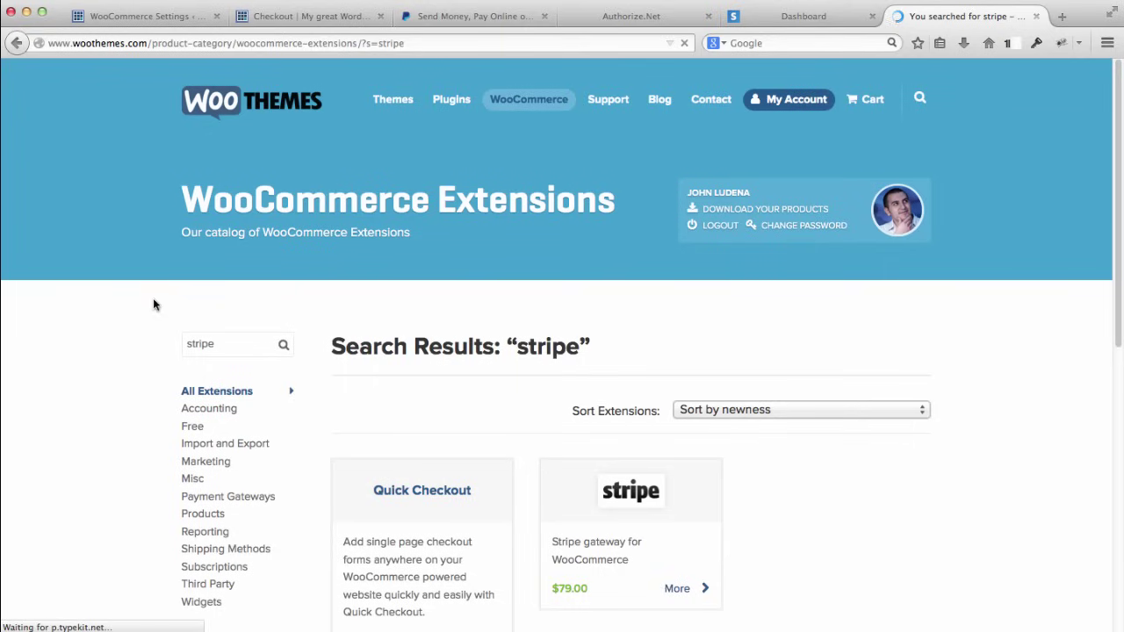
scroll(149, 307, down, 3)
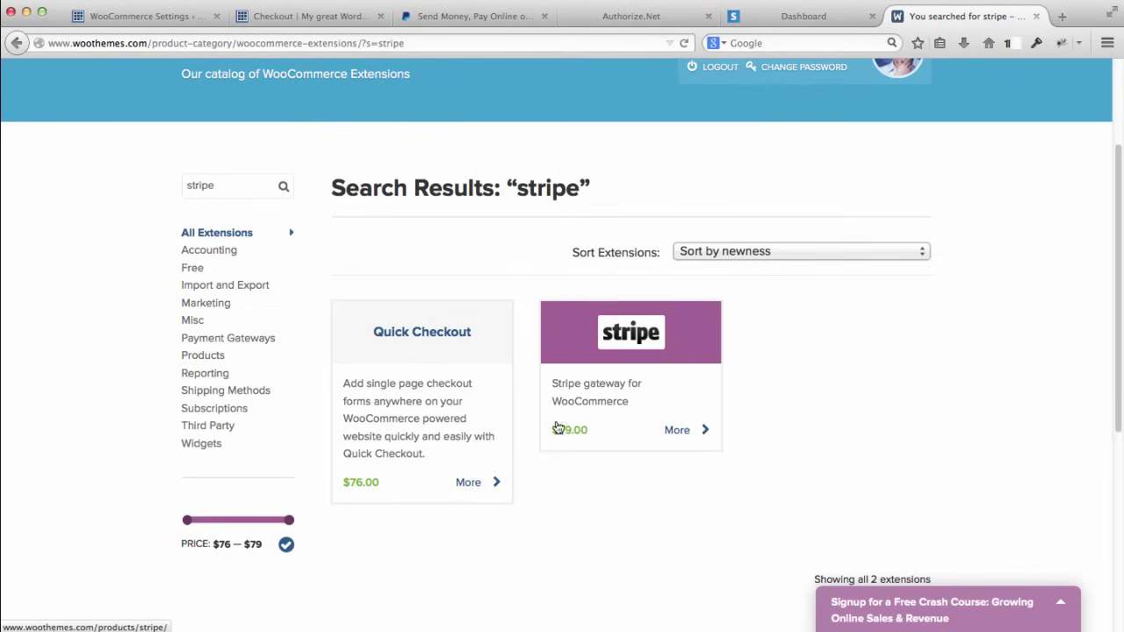
Step: Open the Stripe extension's product page and keep the Single site licence at $79.00
click(693, 338)
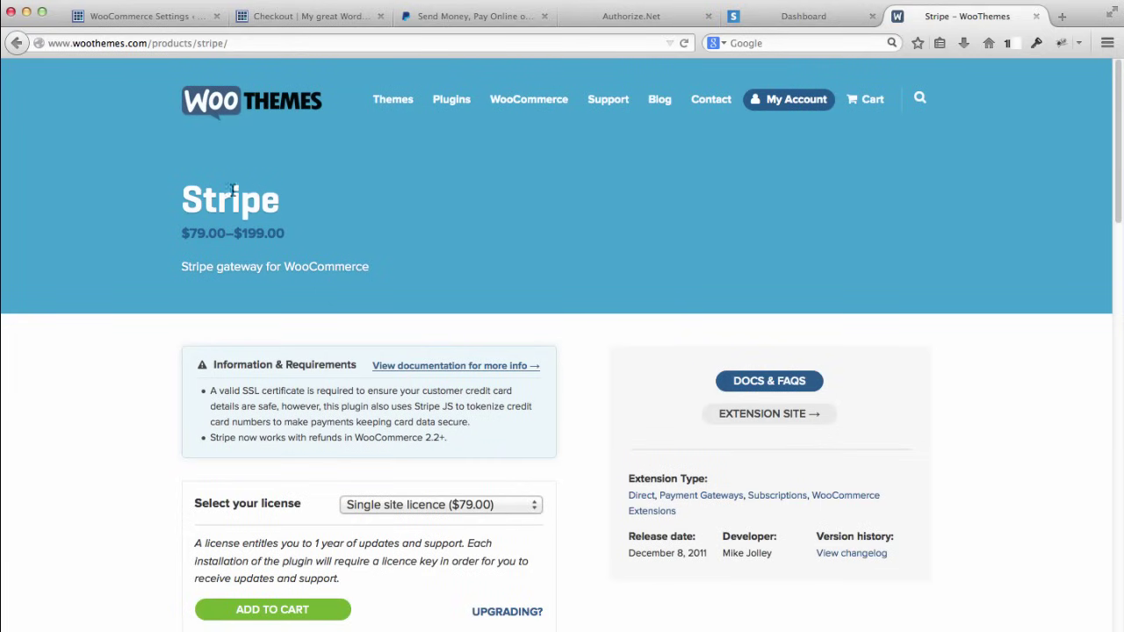
scroll(158, 360, down, 2)
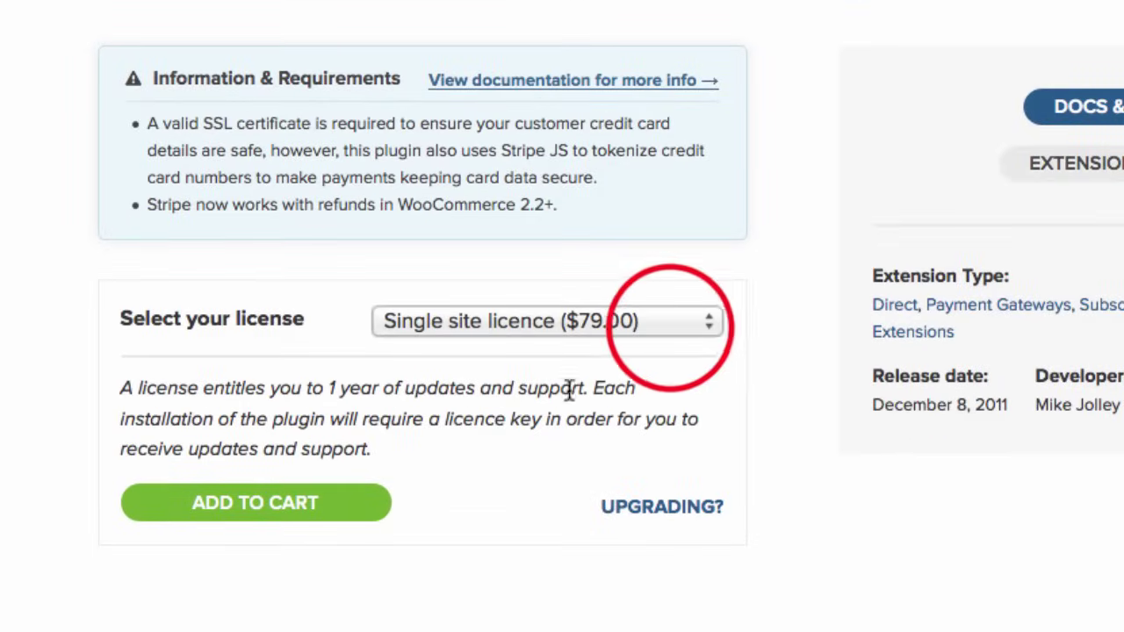
click(670, 326)
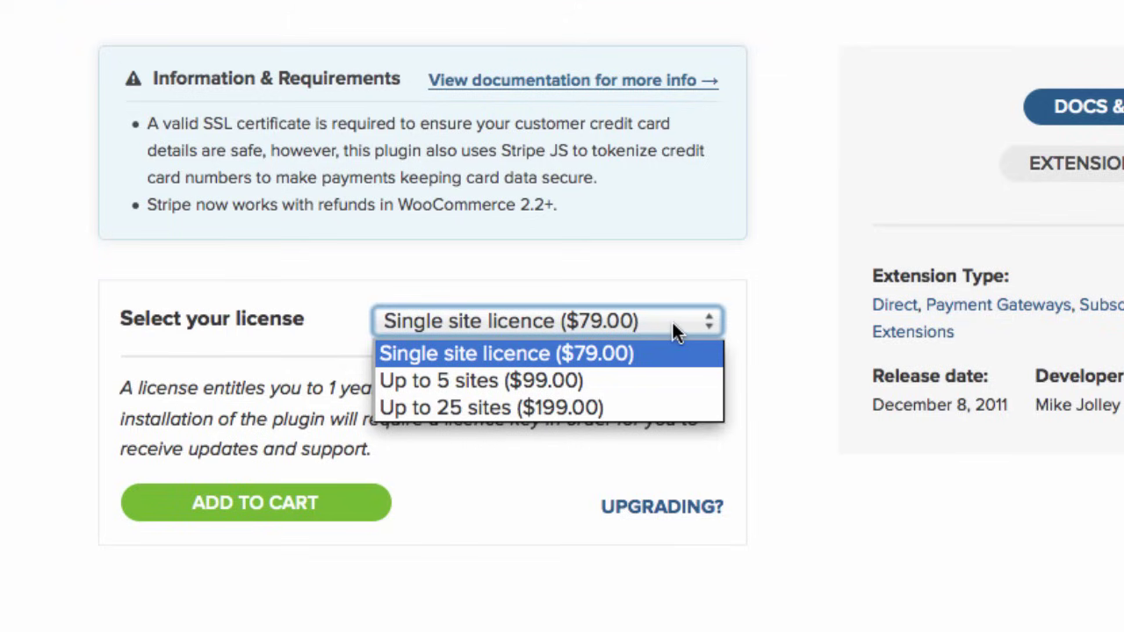
click(58, 248)
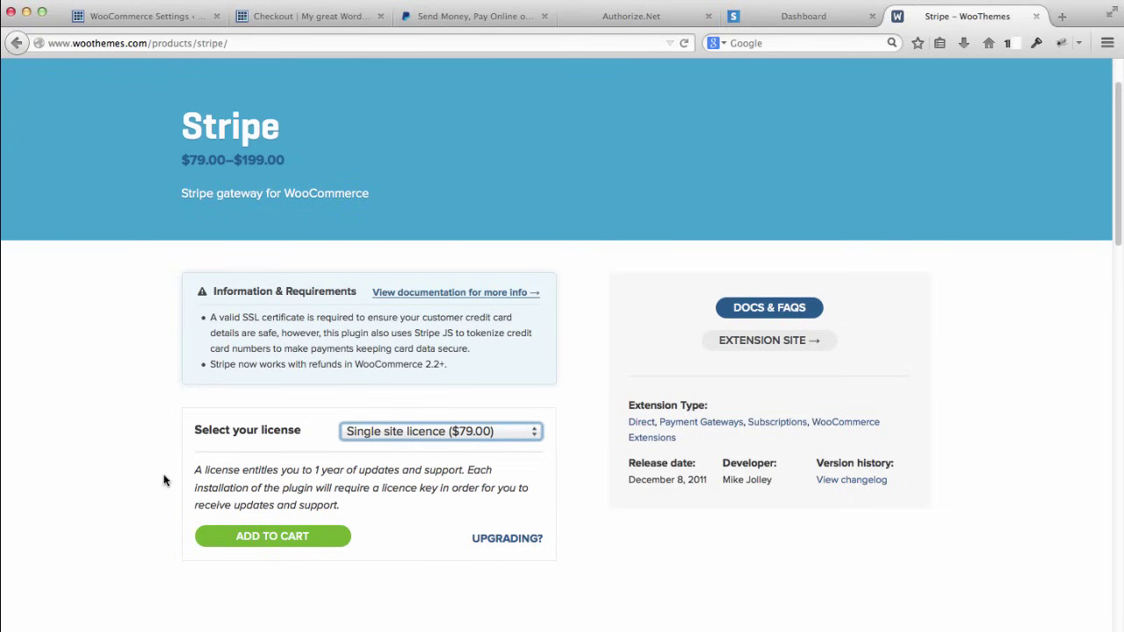
Step: Add the Stripe extension with the $79.00 Single site licence to the cart
click(146, 446)
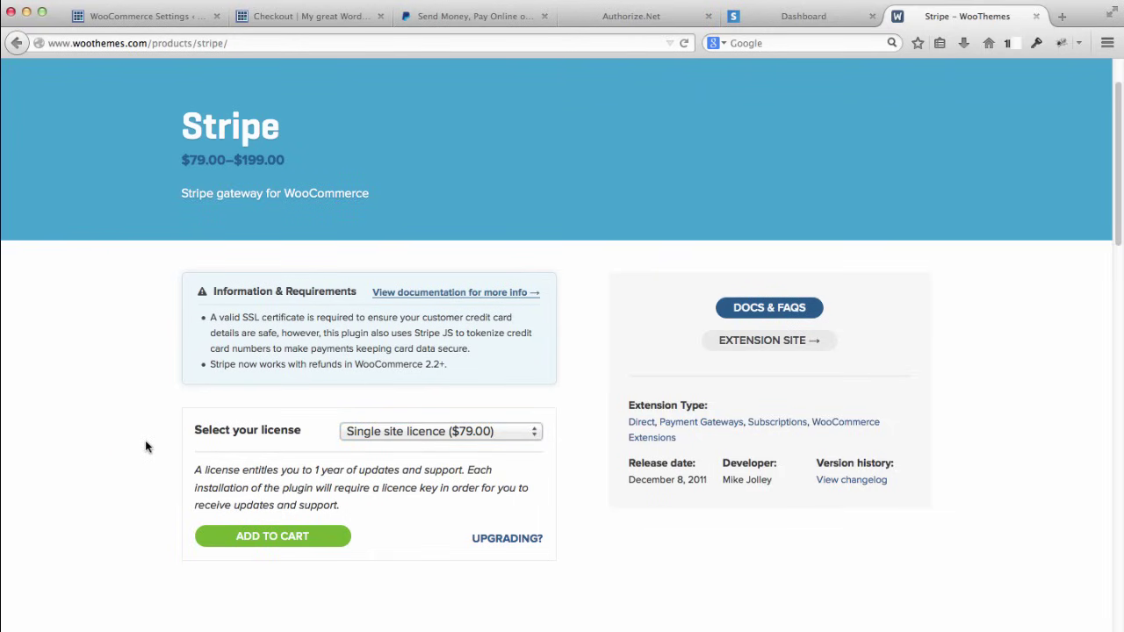
scroll(146, 446, down, 3)
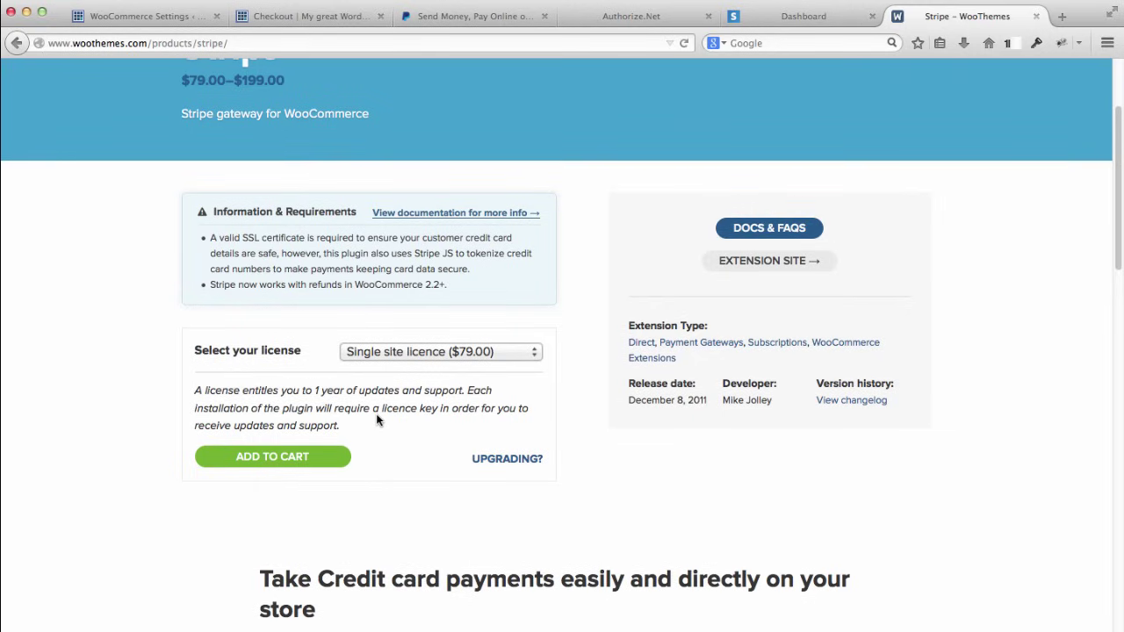
click(514, 354)
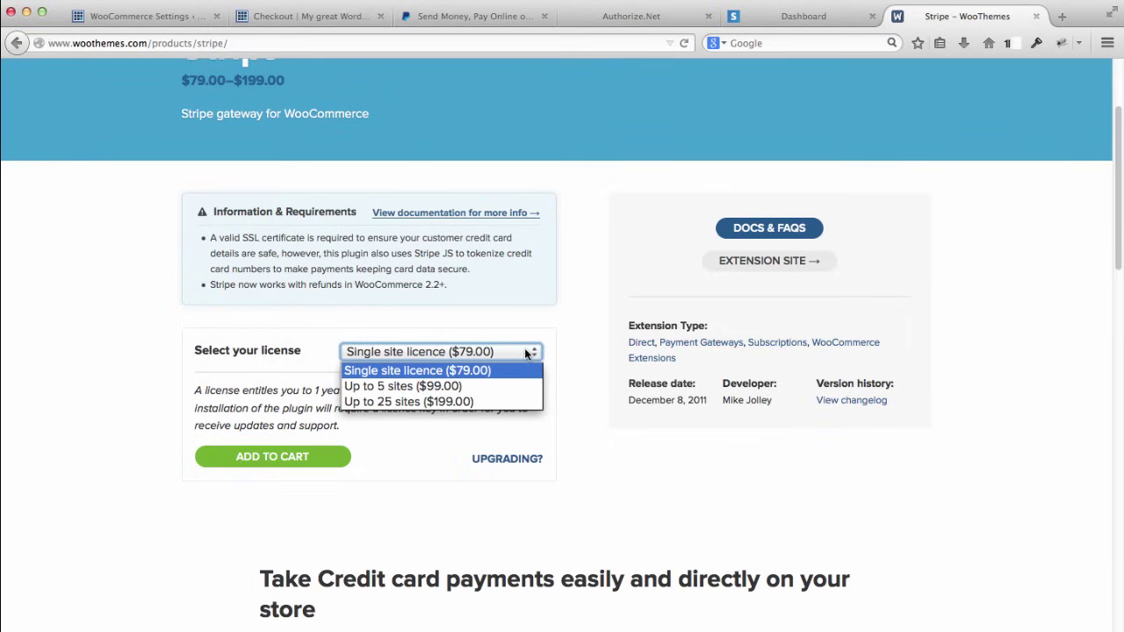
click(143, 388)
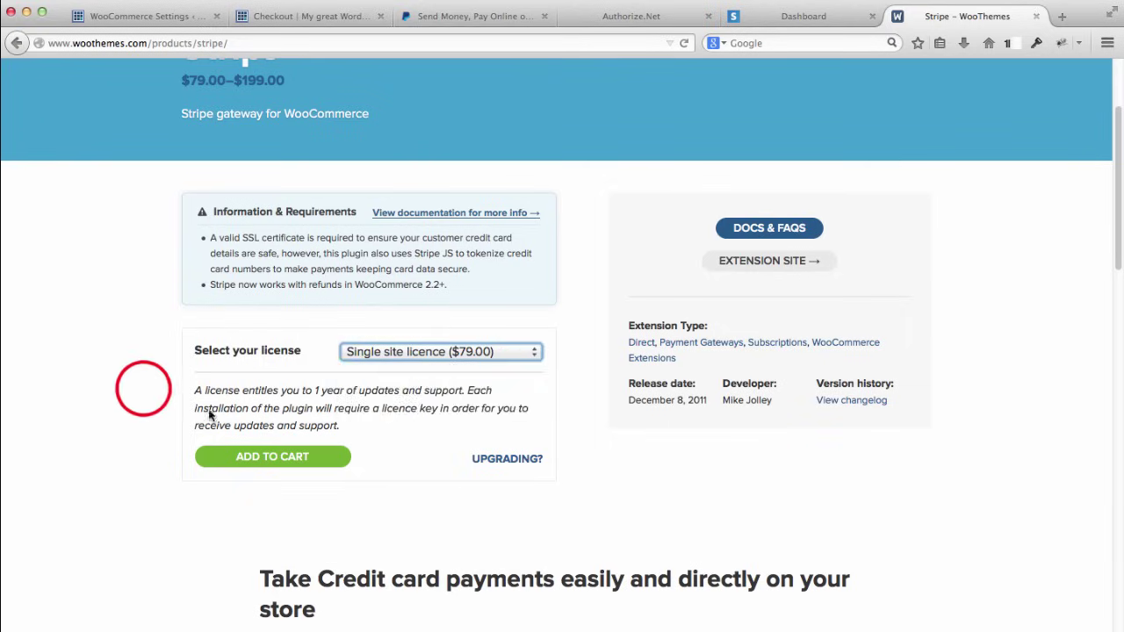
click(143, 388)
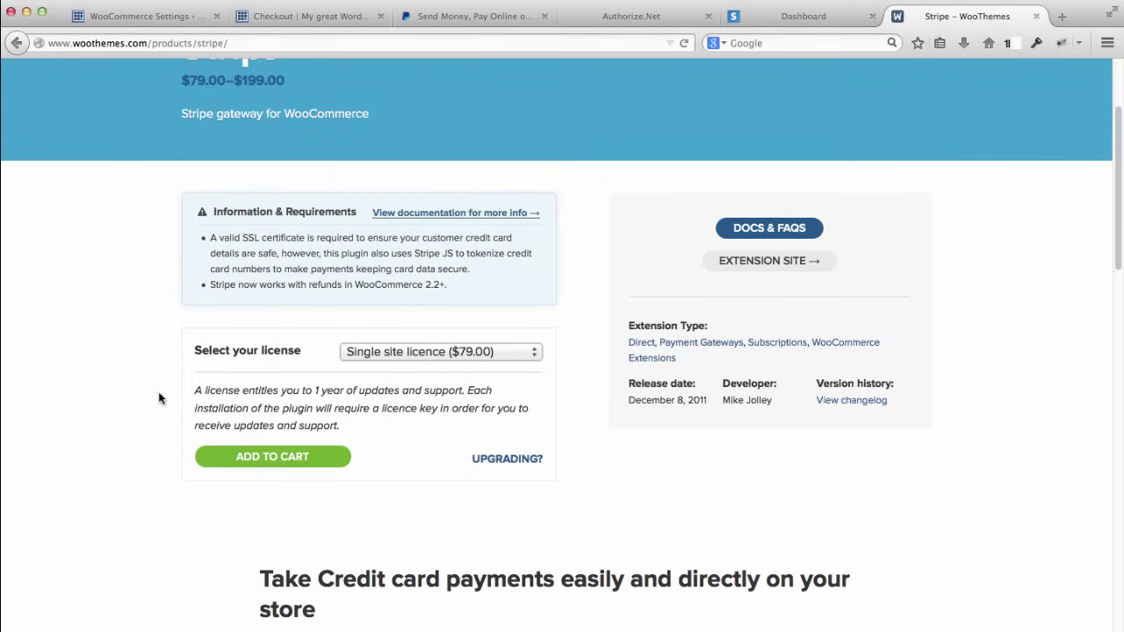
click(296, 463)
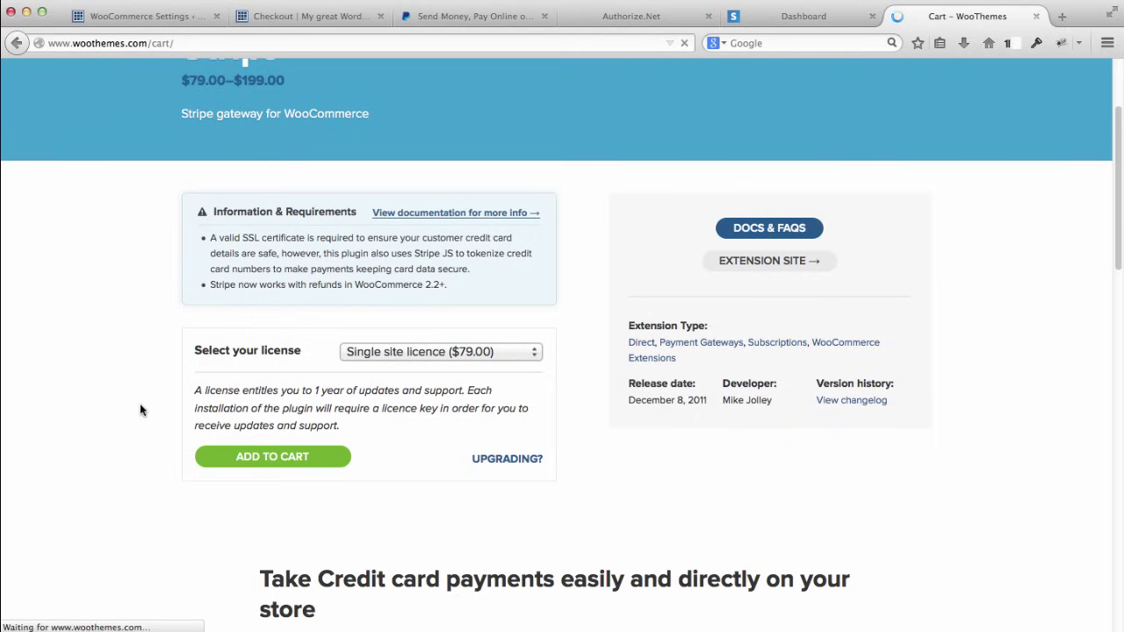
Step: Review the cart holding Stripe at $79.00, then go to My Account
scroll(263, 413, down, 2)
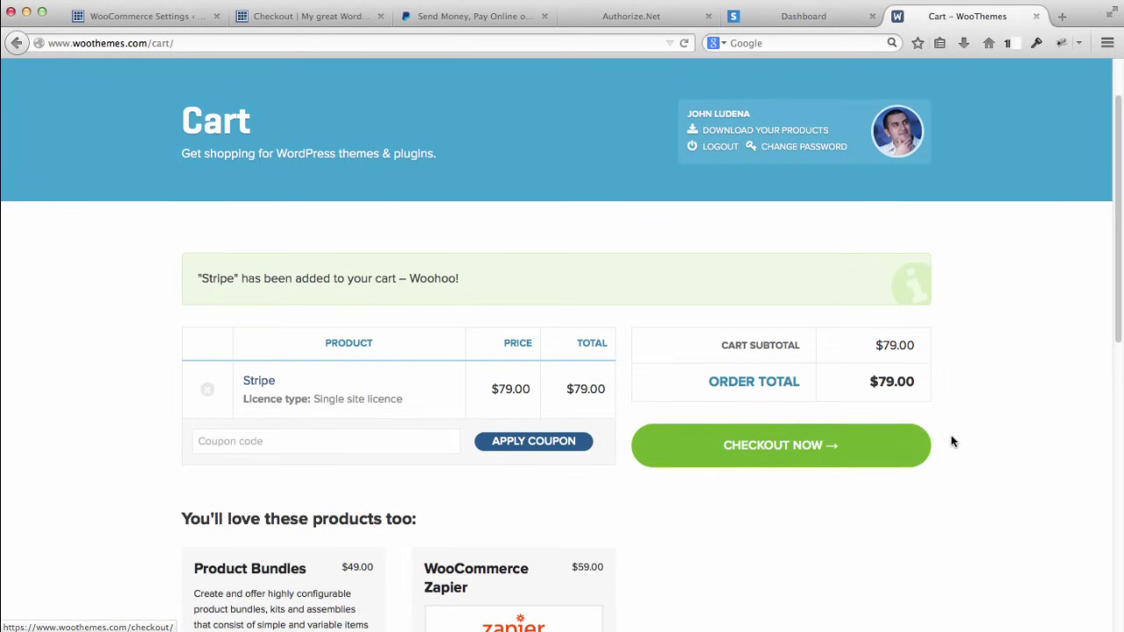
scroll(946, 432, down, 2)
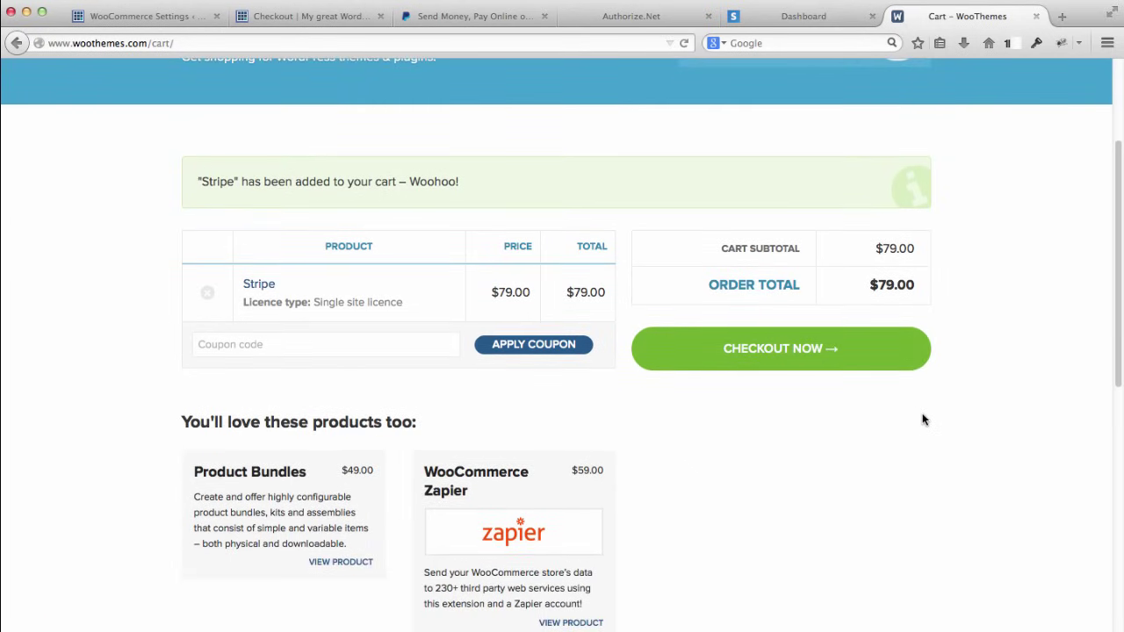
scroll(962, 360, up, 4)
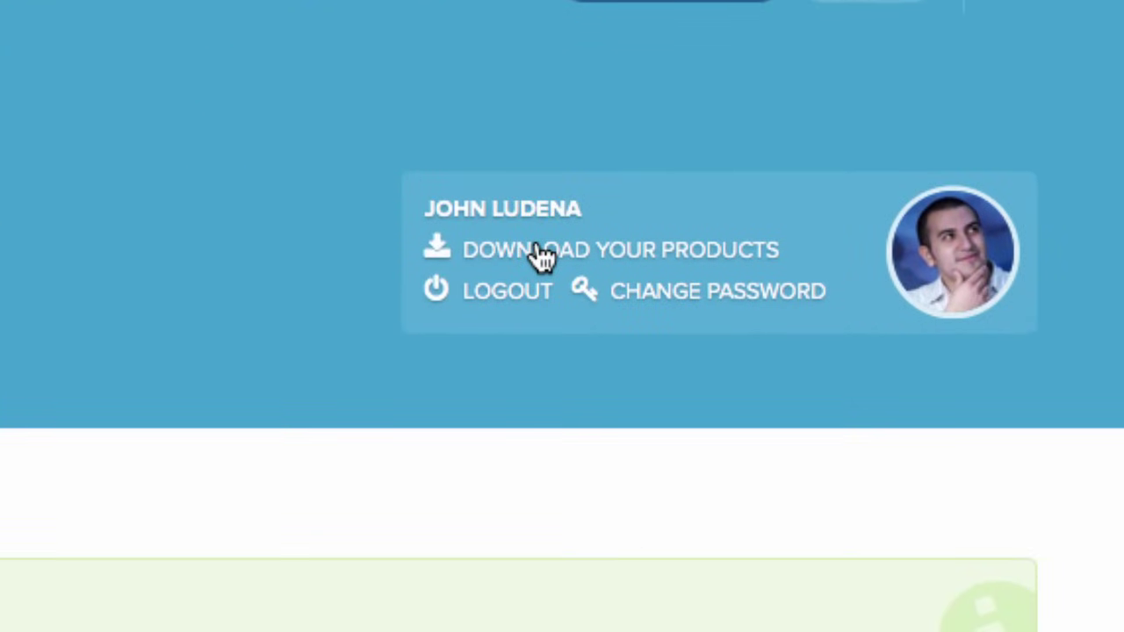
click(527, 216)
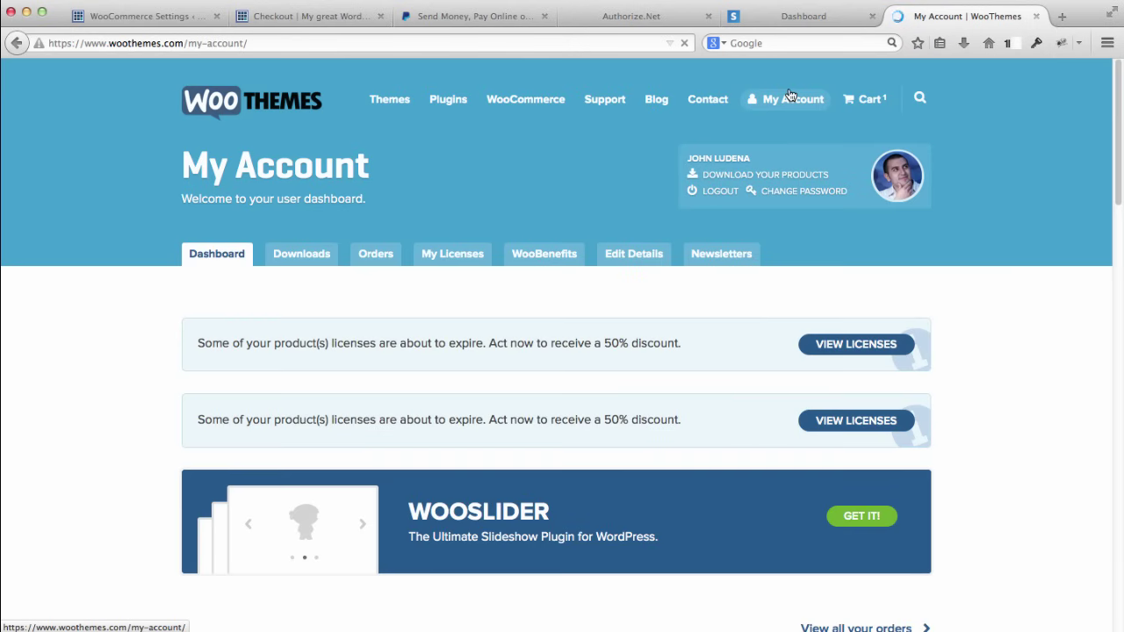
Step: View the $79.00 Stripe order dated October 30, 2014 from the Your Orders table
click(789, 96)
scroll(122, 256, down, 1)
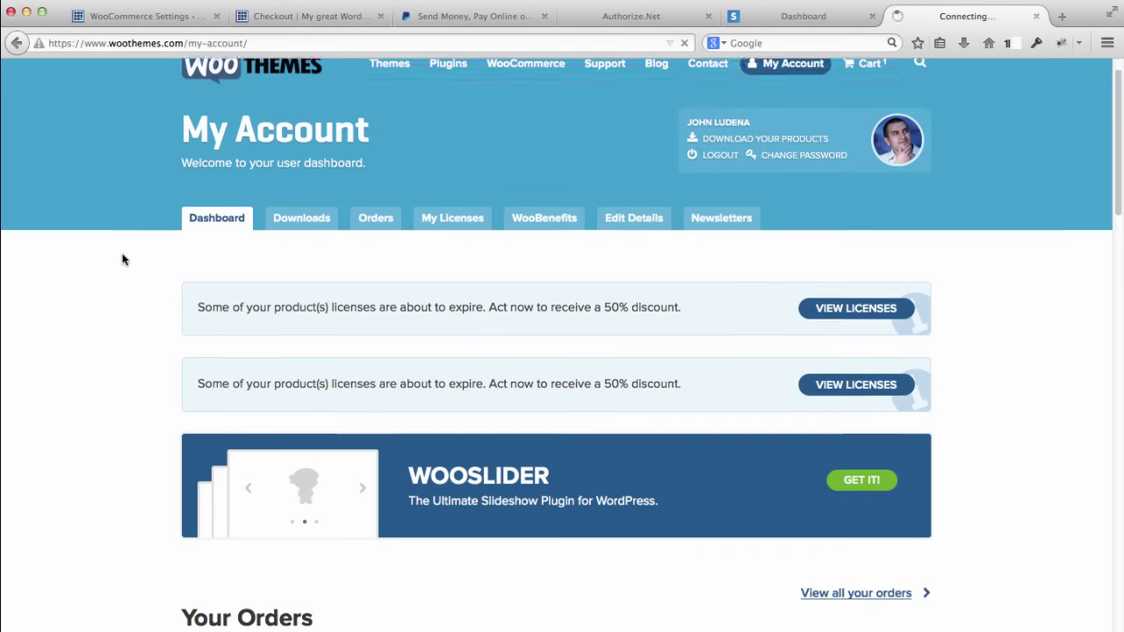
scroll(127, 254, down, 3)
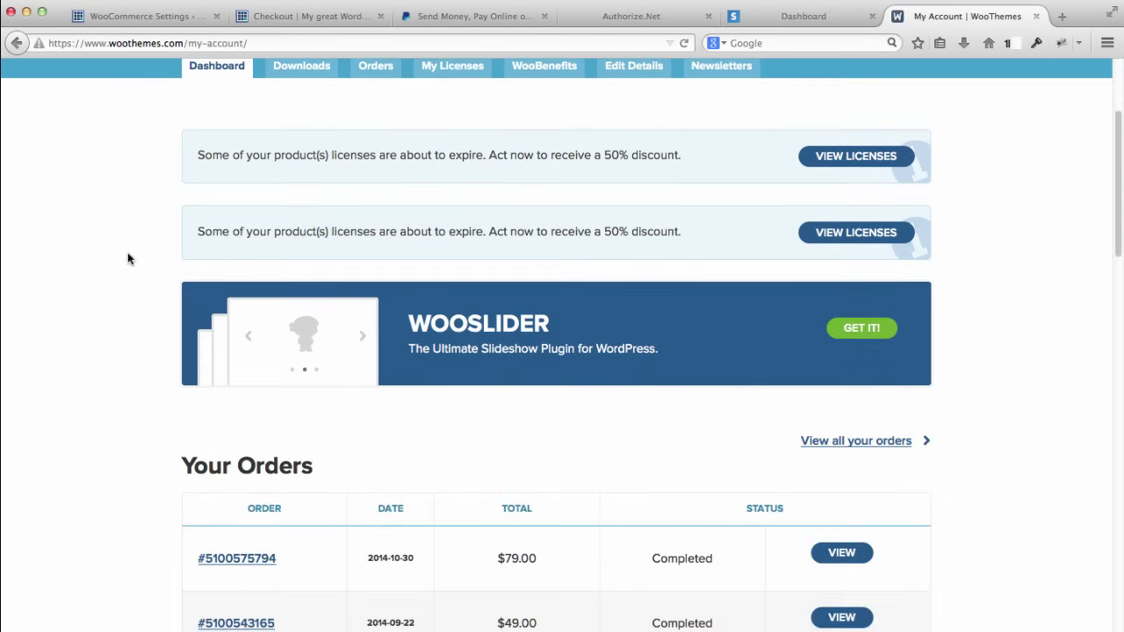
scroll(127, 254, up, 2)
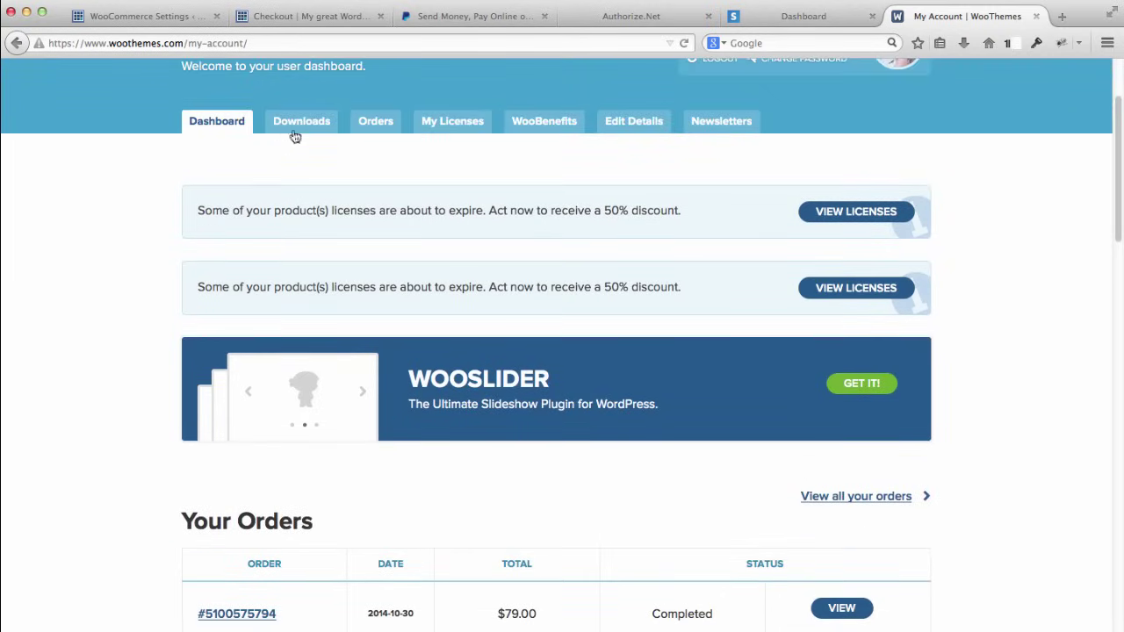
scroll(158, 266, down, 3)
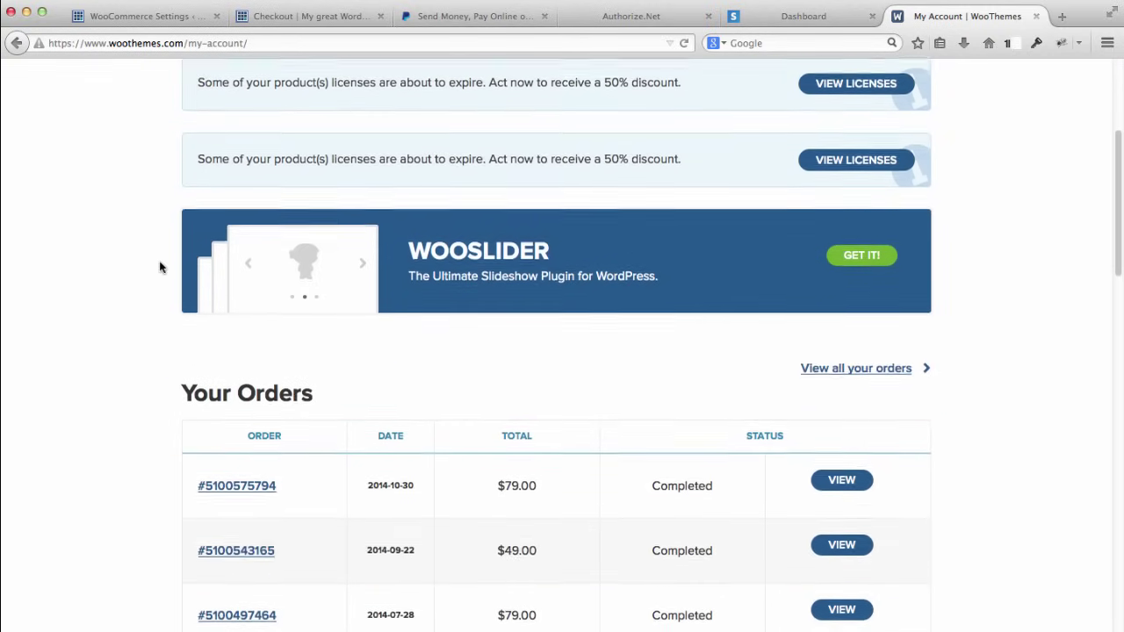
scroll(161, 263, down, 2)
scroll(159, 244, down, 2)
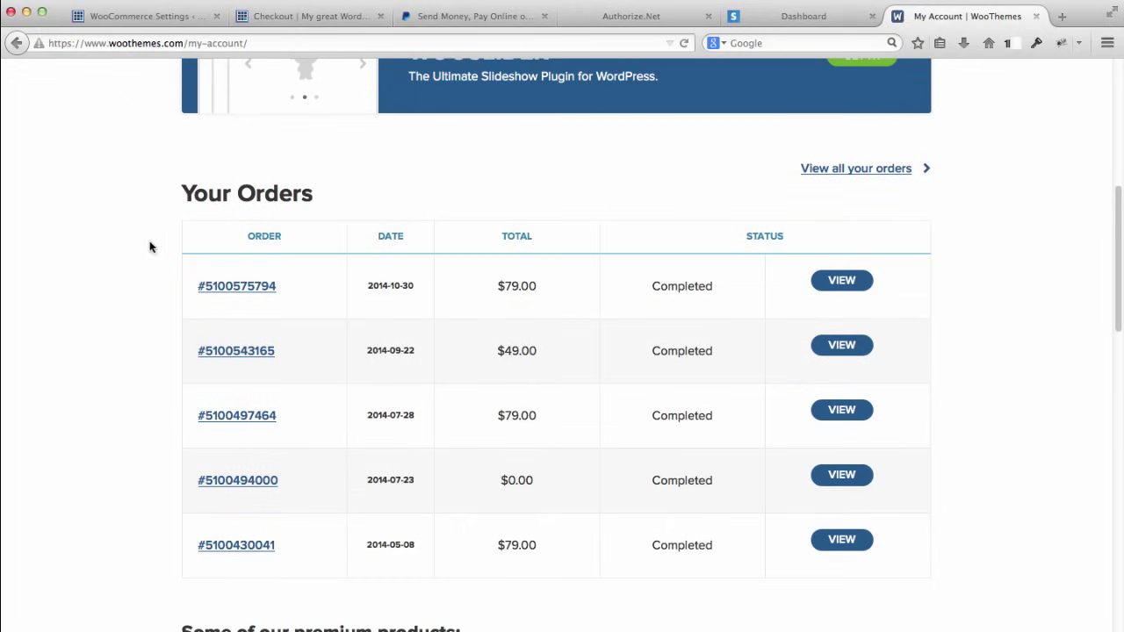
scroll(170, 237, up, 8)
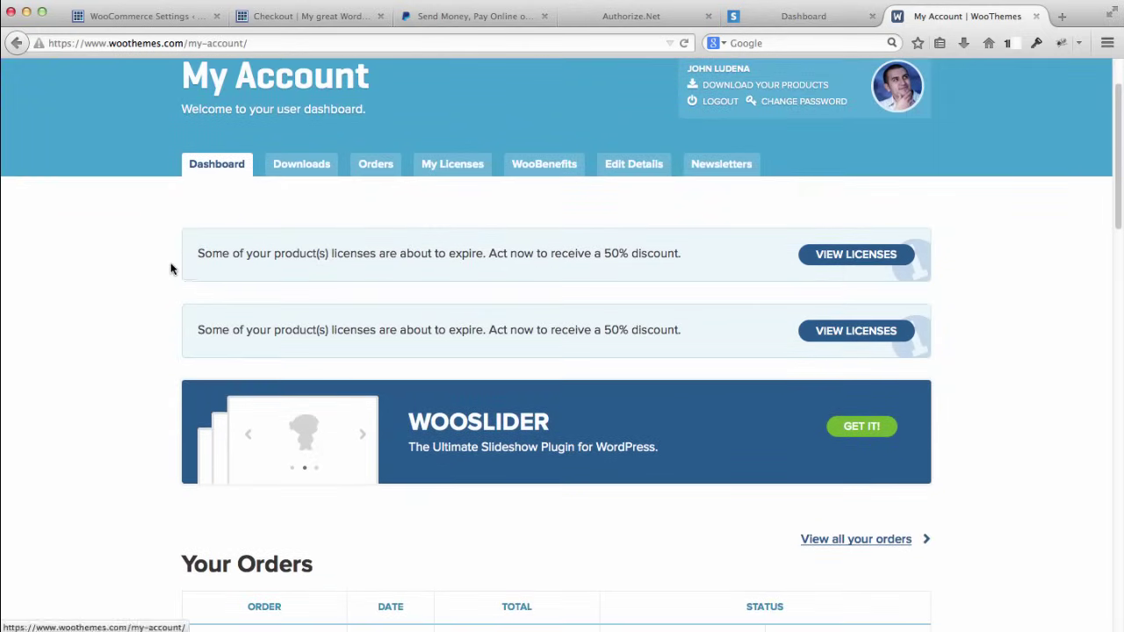
scroll(171, 268, down, 6)
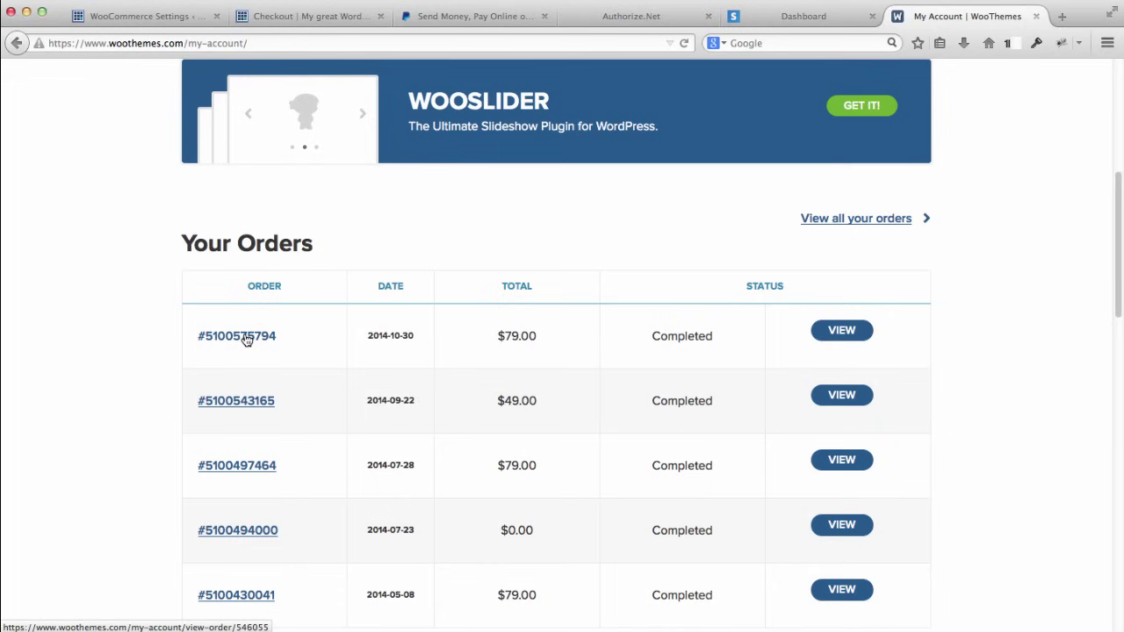
click(836, 331)
click(834, 332)
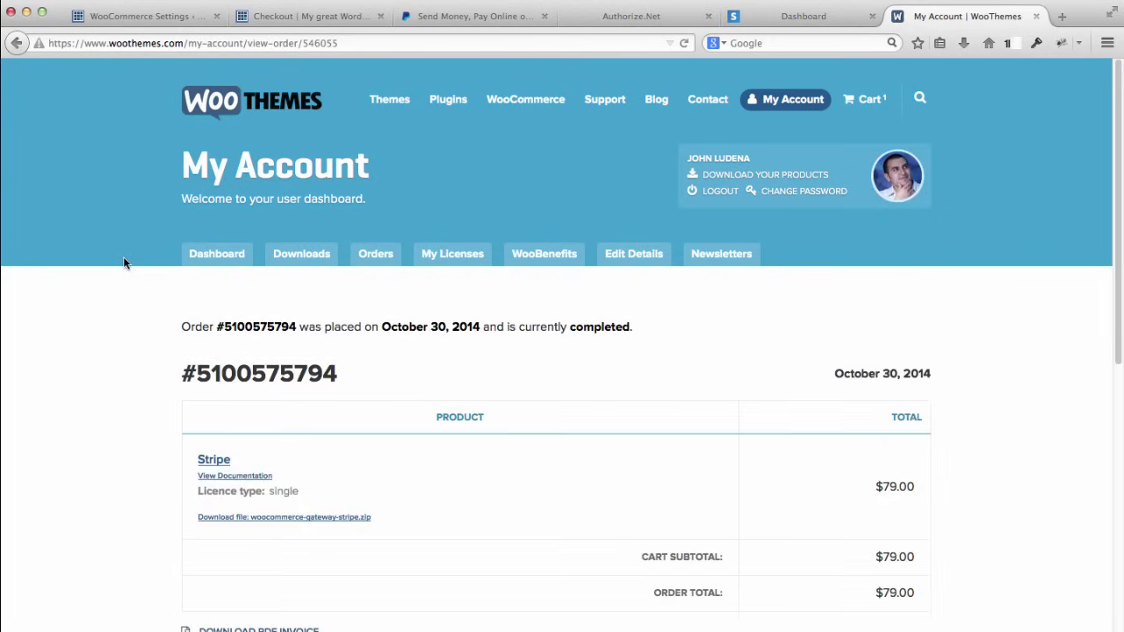
scroll(122, 264, down, 2)
Step: Download woocommerce-gateway-stripe.zip from the order and return to the WooCommerce settings tab
scroll(125, 262, down, 2)
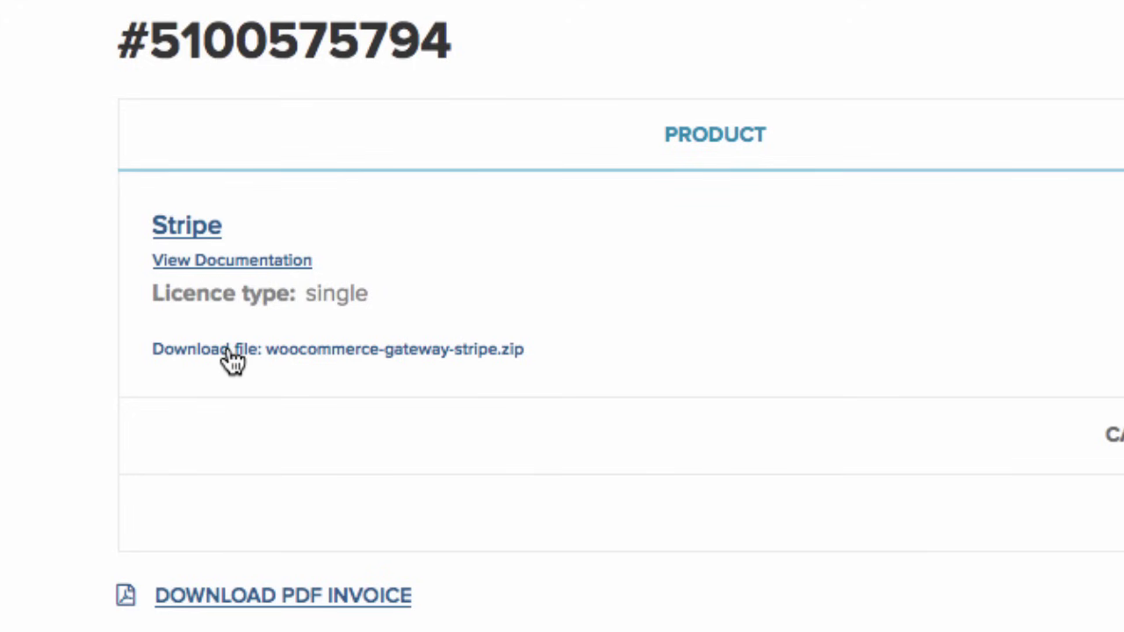
click(230, 358)
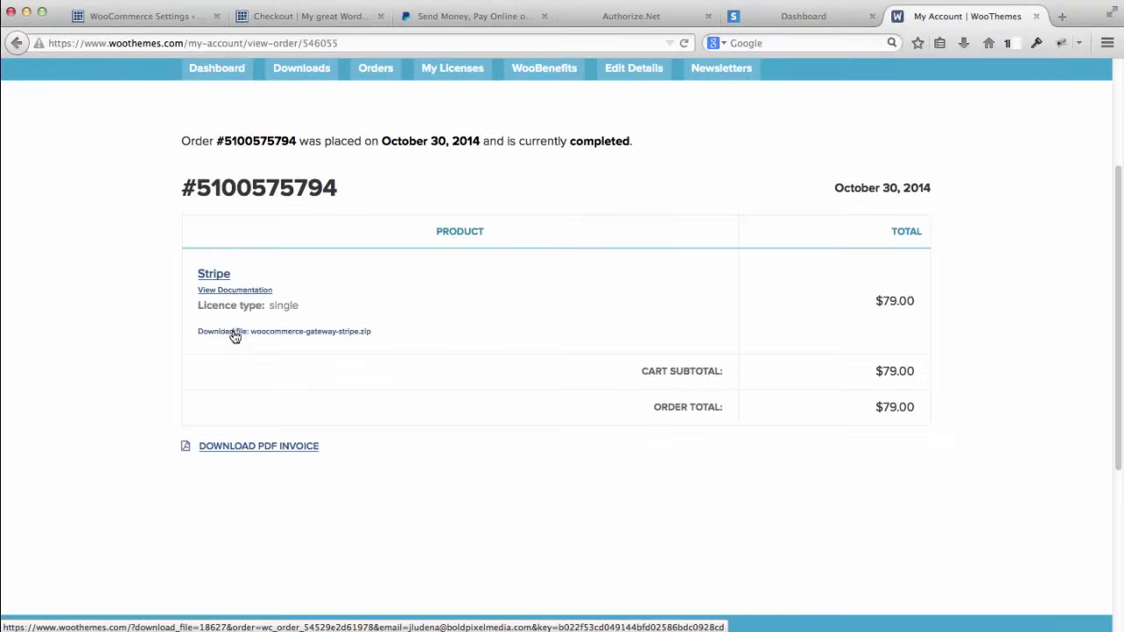
click(234, 334)
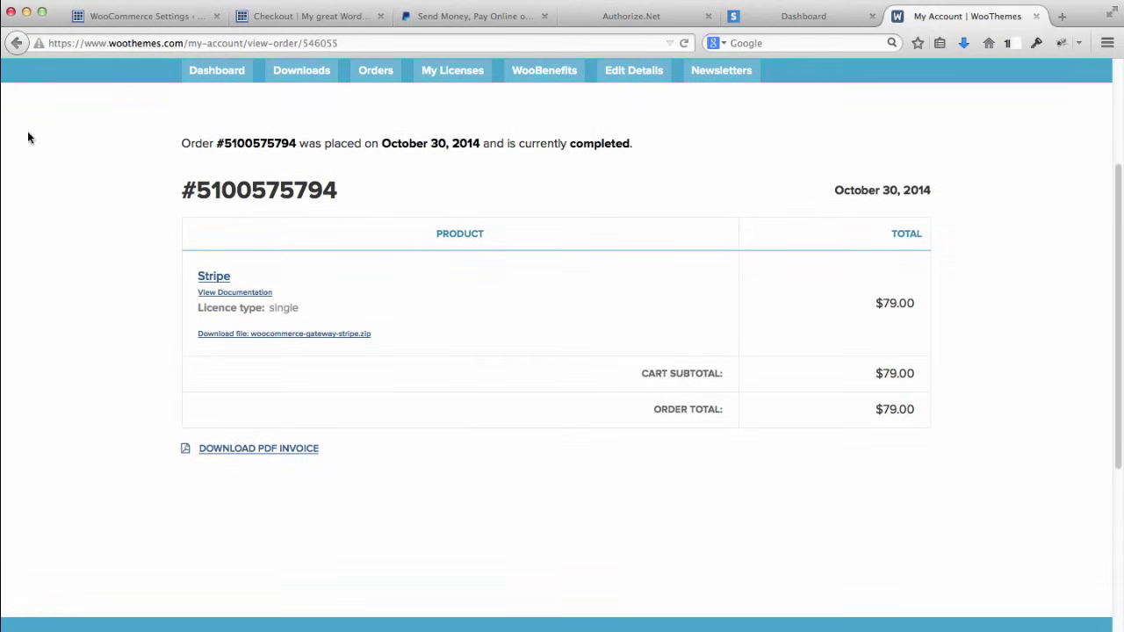
click(117, 18)
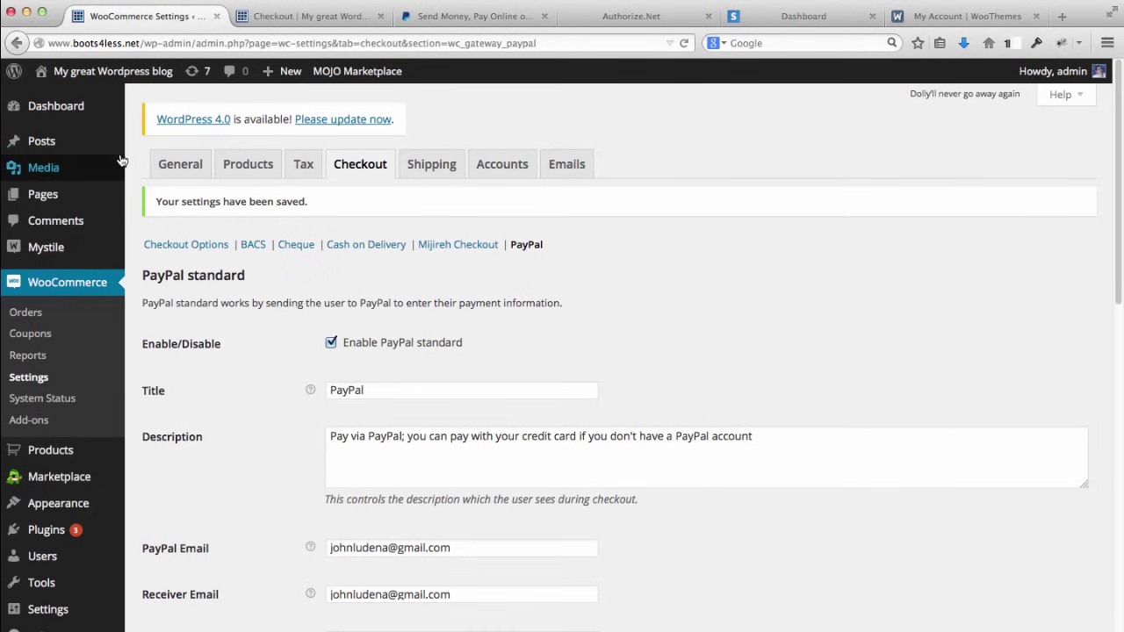
Step: Scroll through the PayPal standard settings: enabled, titled PayPal, prefix WC-, Capture action
scroll(108, 299, down, 4)
mouse_move(108, 298)
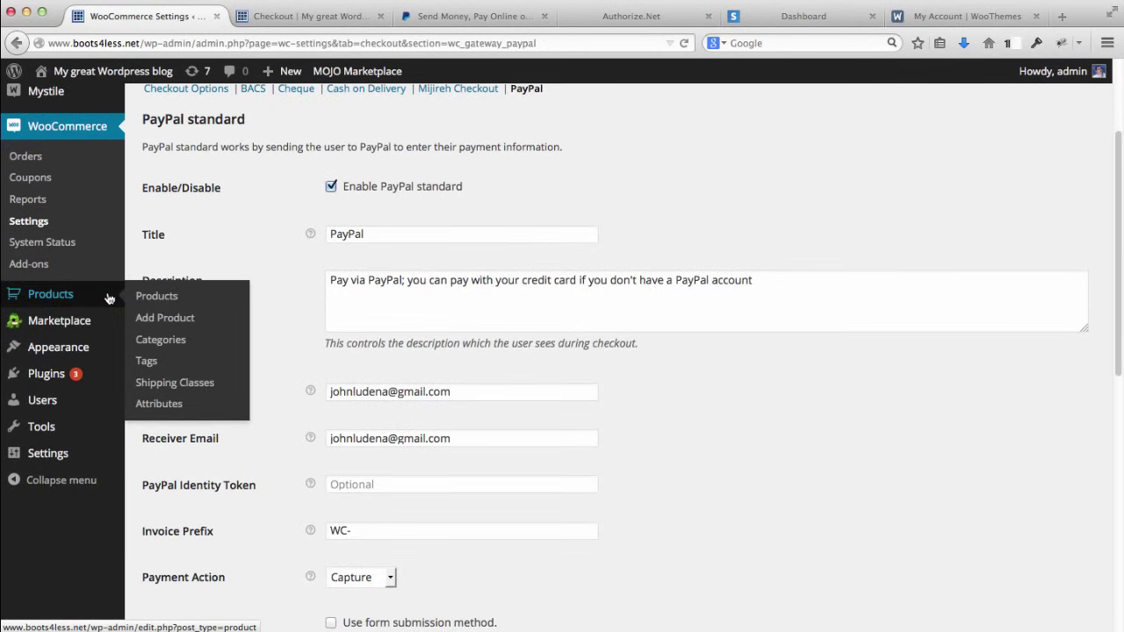
scroll(290, 303, up, 1)
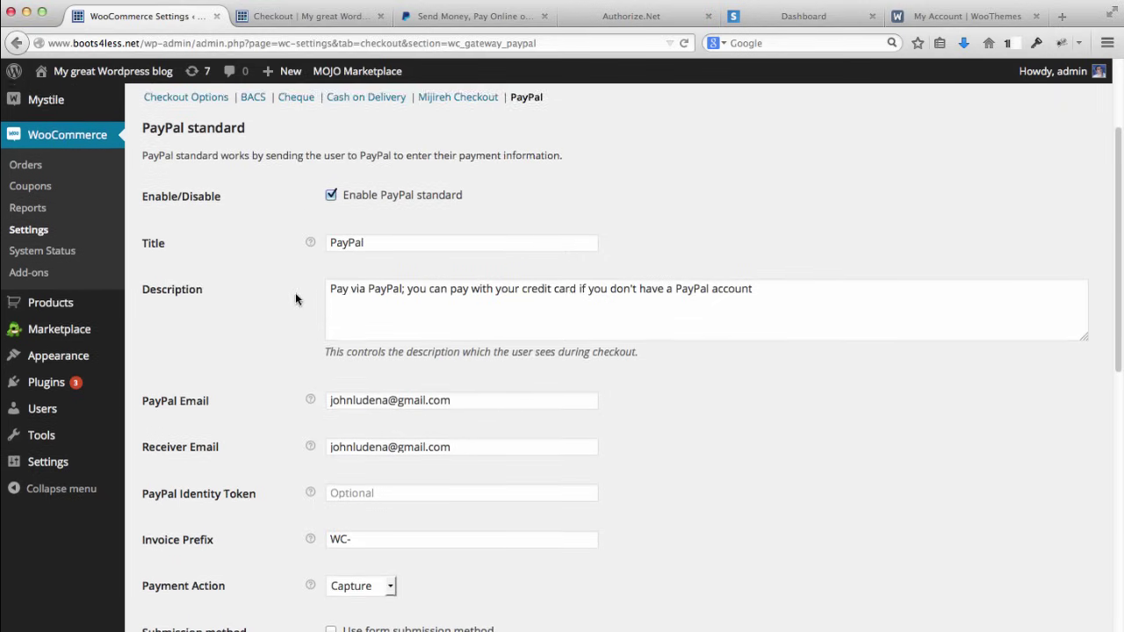
scroll(295, 299, up, 4)
scroll(295, 298, down, 5)
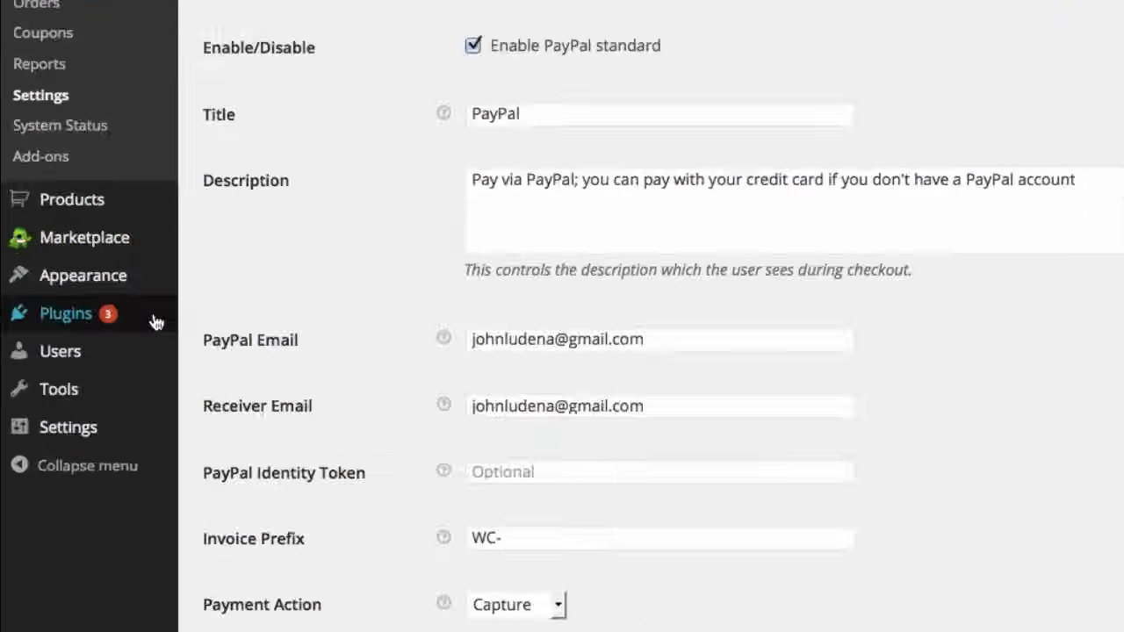
mouse_move(109, 333)
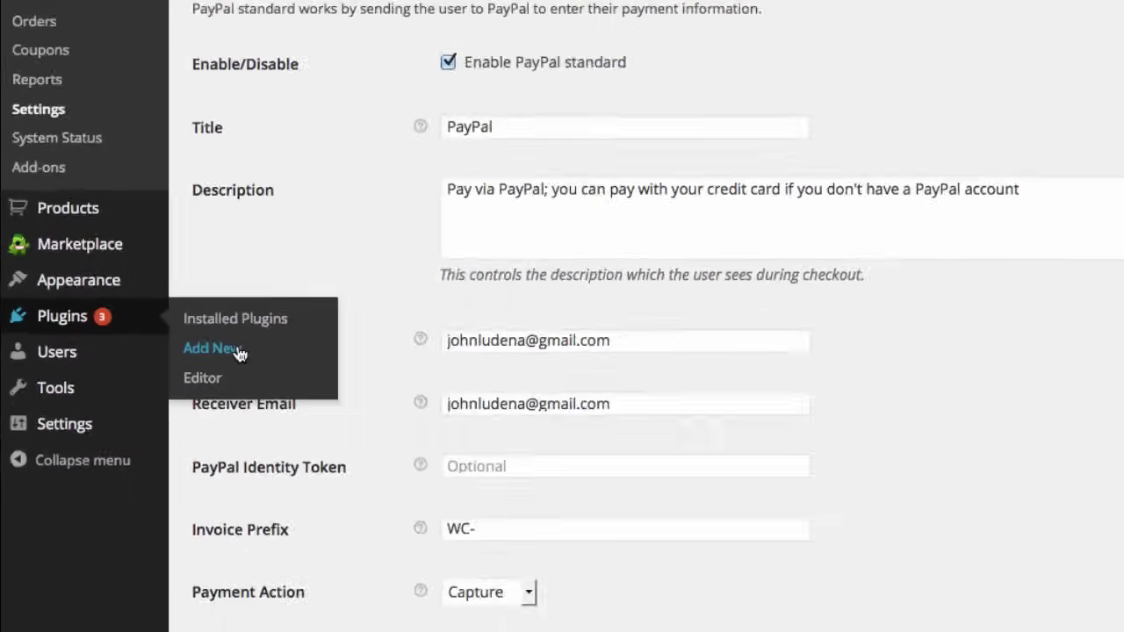
Step: Go to Plugins > Add New and switch to the Upload Plugin form
click(211, 349)
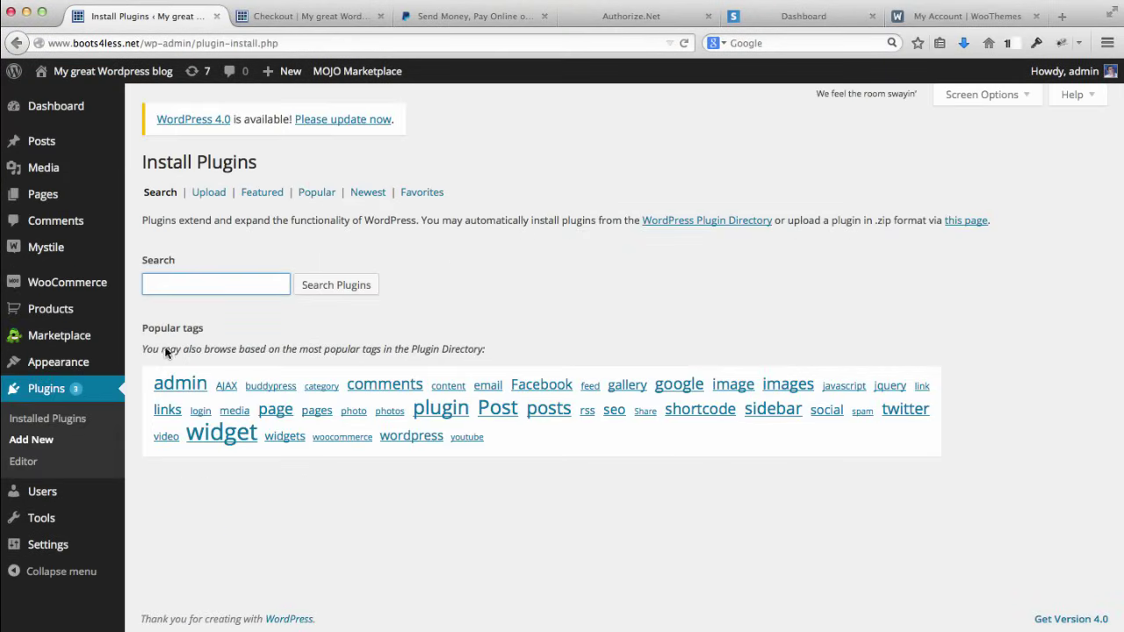
click(211, 287)
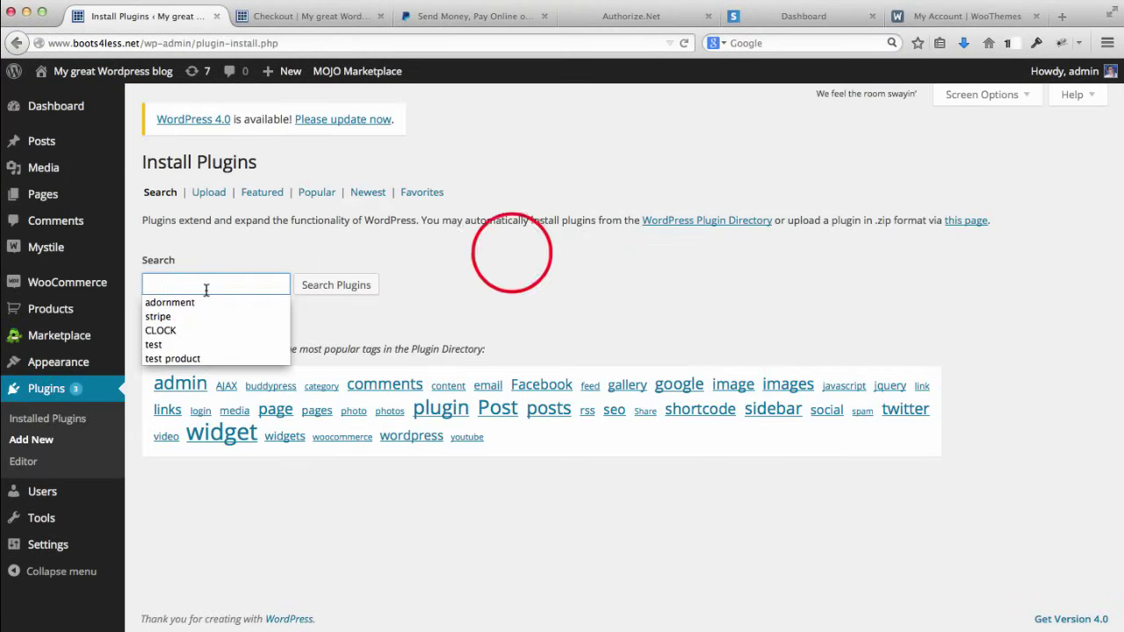
click(211, 192)
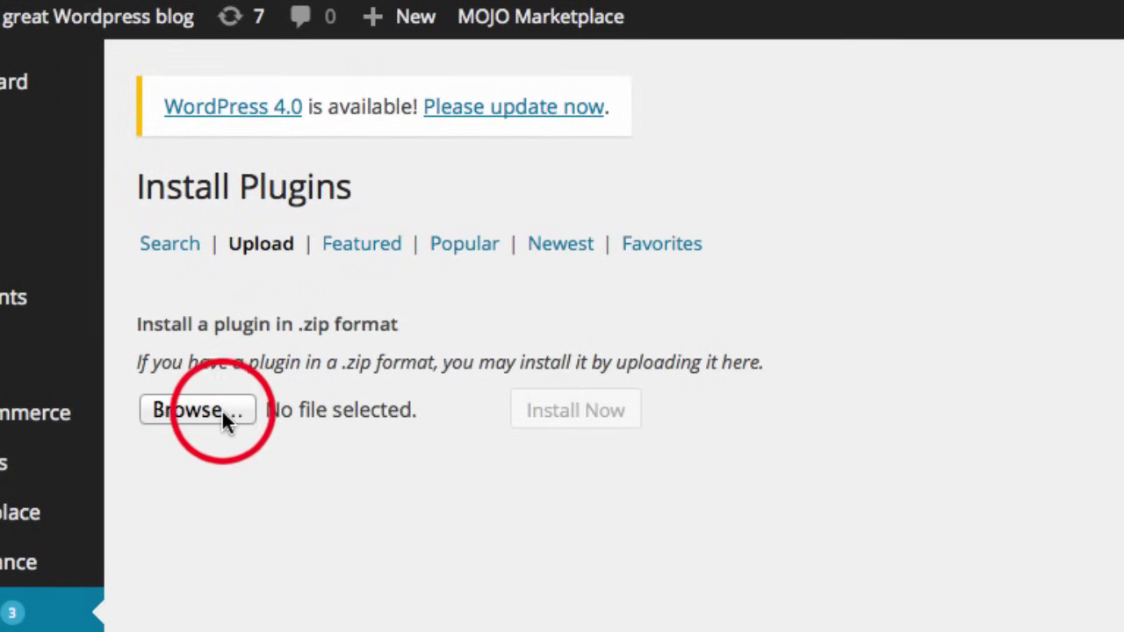
Step: Upload woocommerce-gateway-stripe.zip from Downloads and install it
click(222, 410)
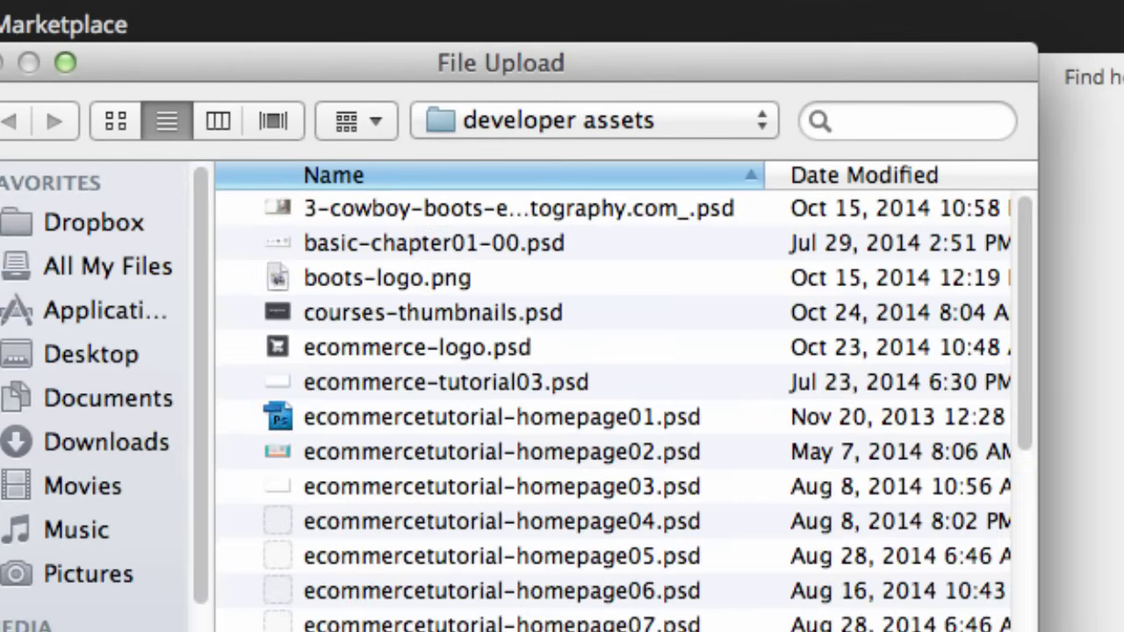
click(100, 442)
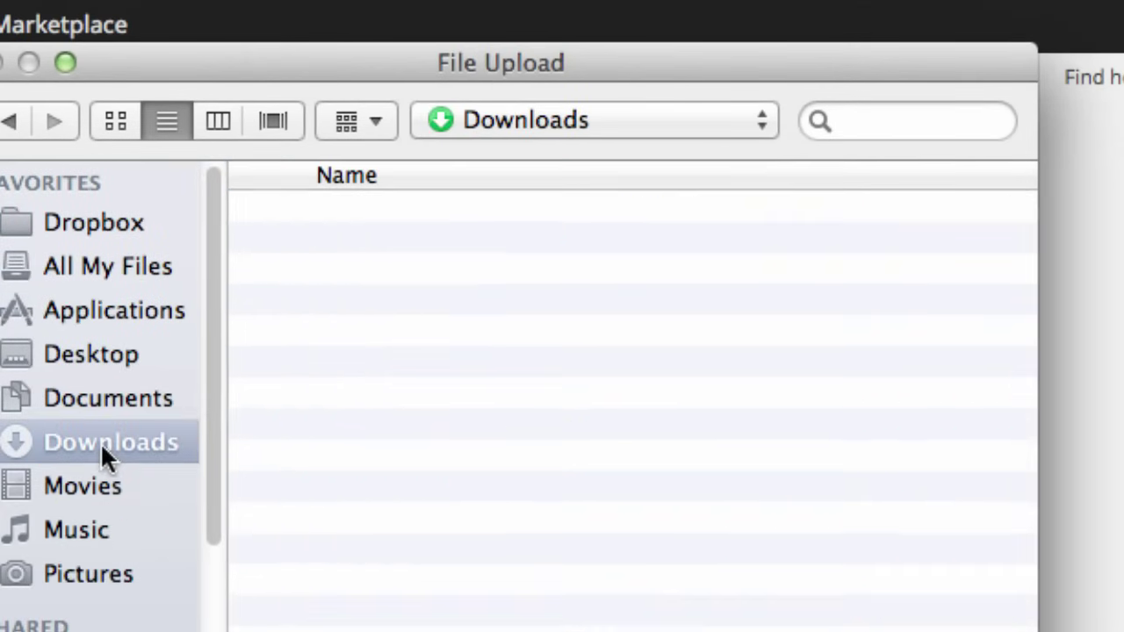
click(384, 241)
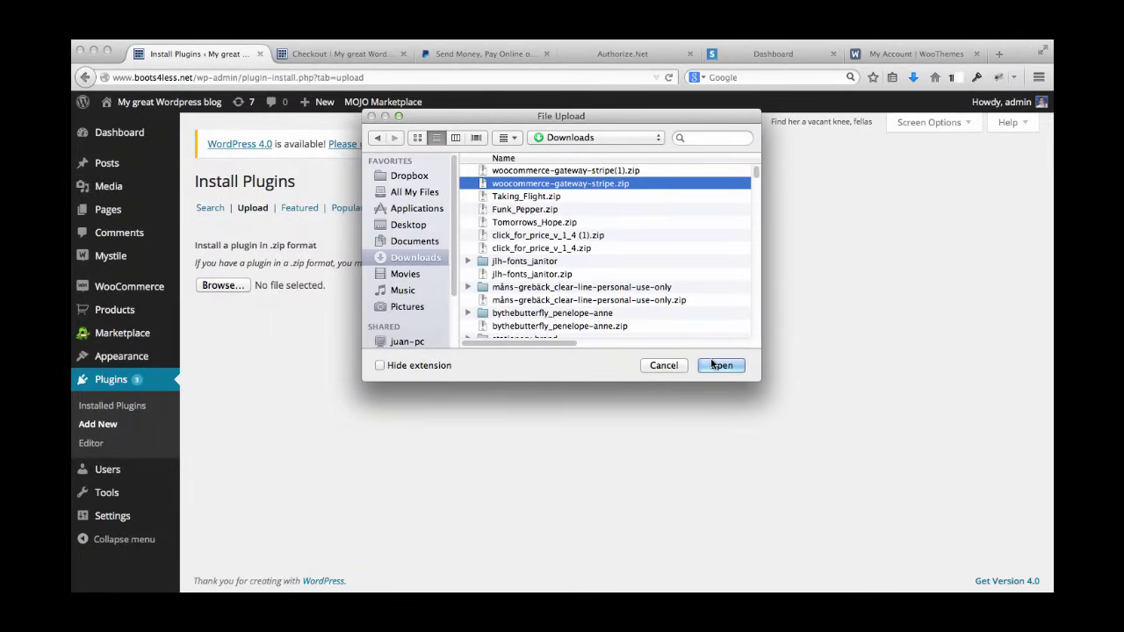
click(730, 386)
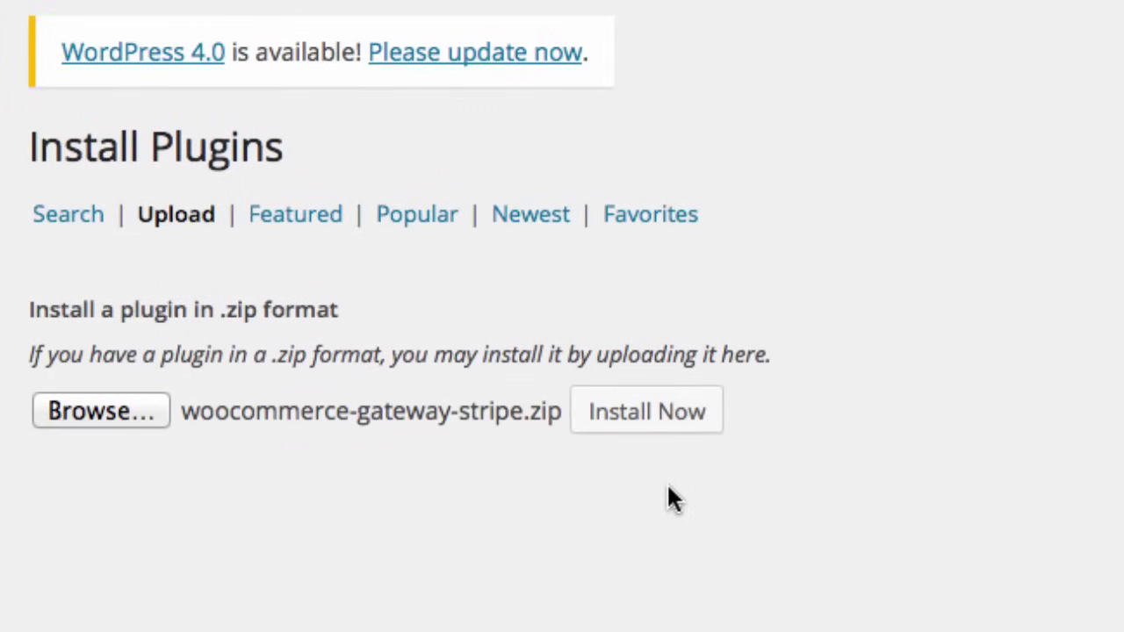
click(664, 415)
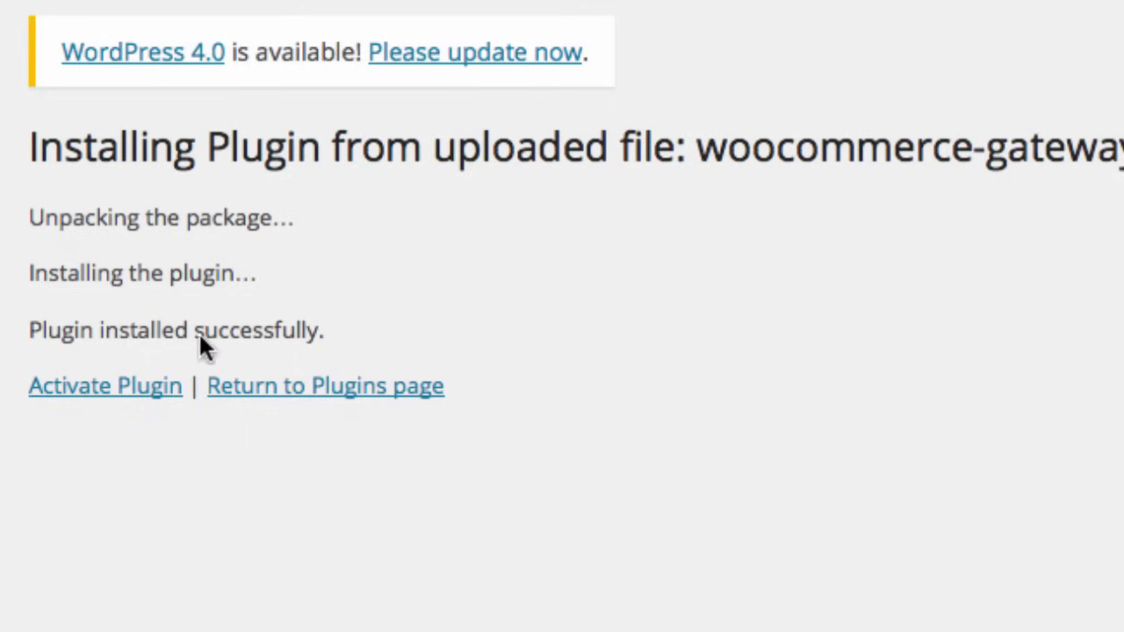
Step: Activate the Stripe gateway plugin and confirm the 'Plugin activated.' notice
click(120, 394)
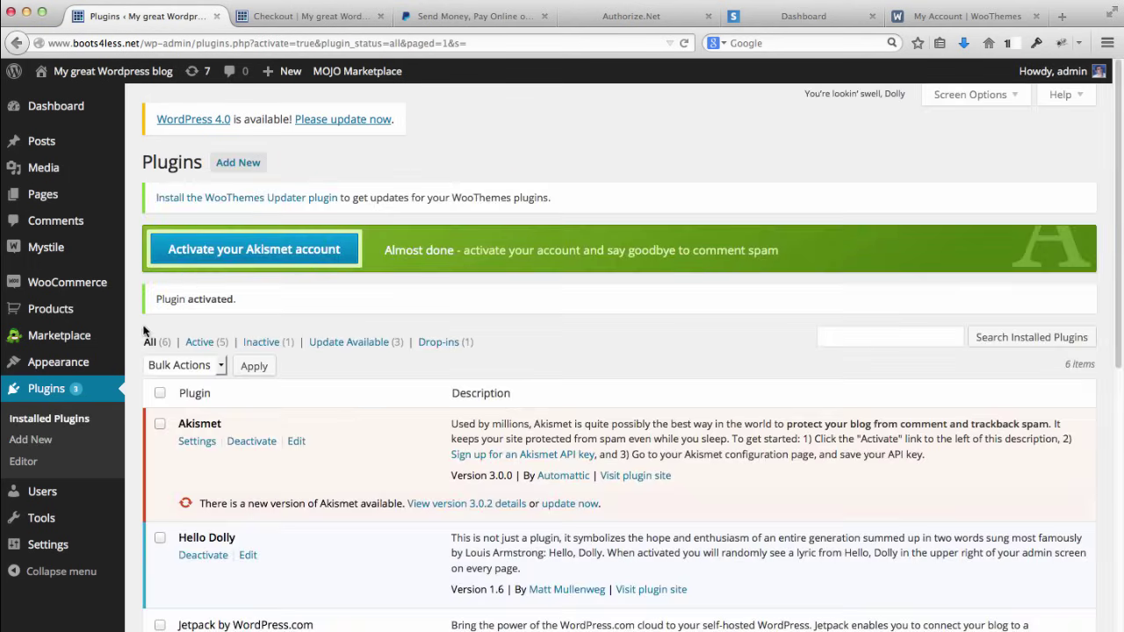
click(158, 300)
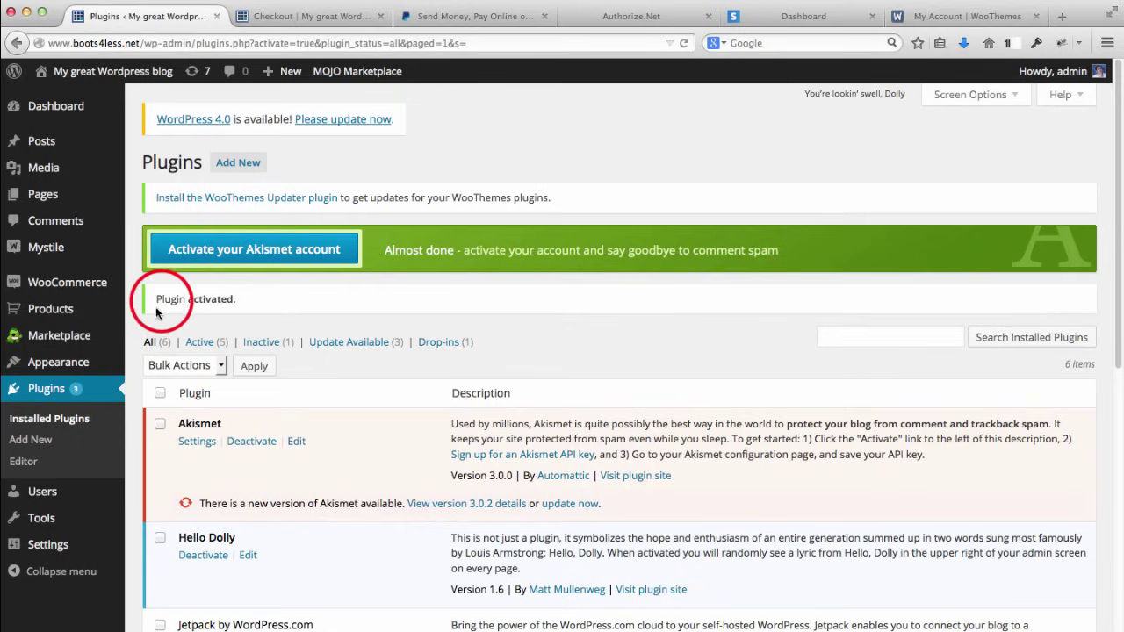
drag(162, 301, 261, 297)
click(254, 296)
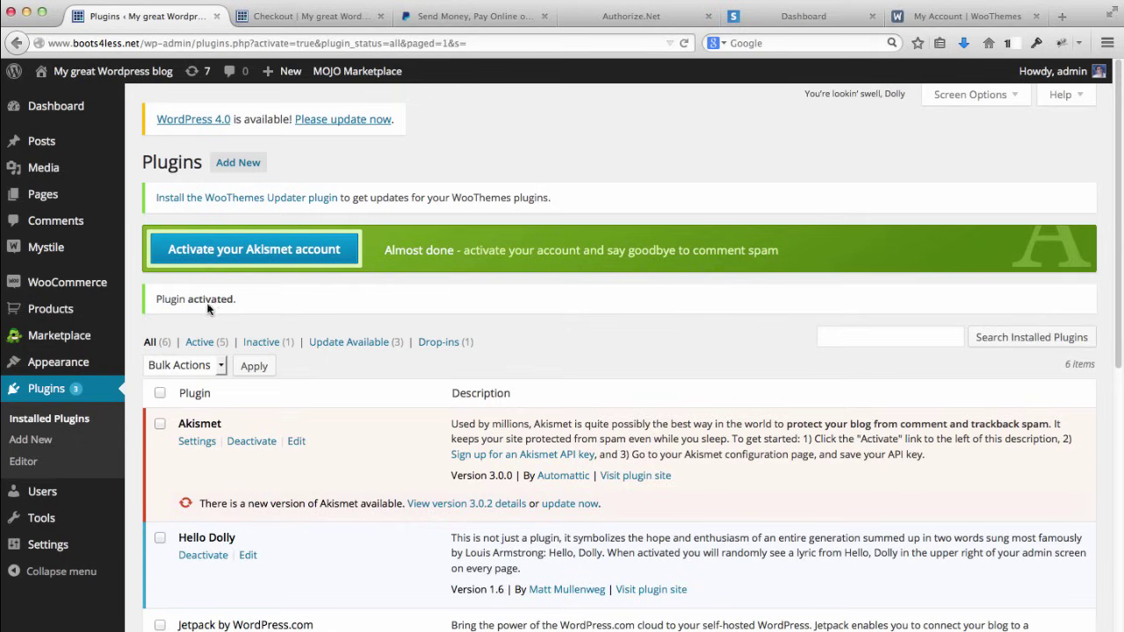
mouse_move(62, 282)
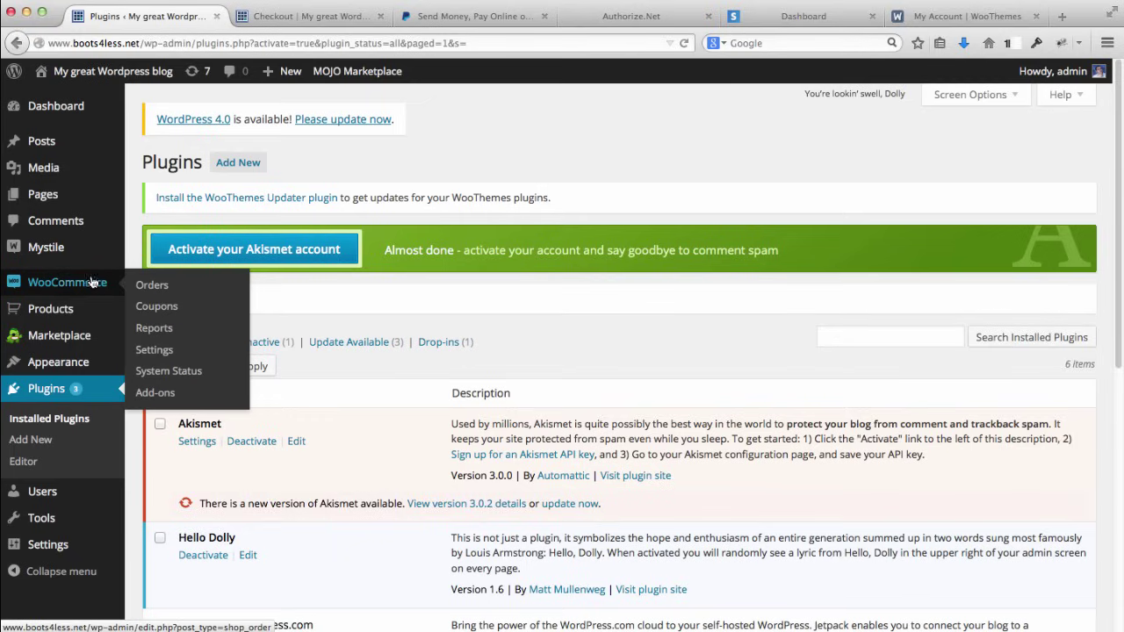
click(155, 350)
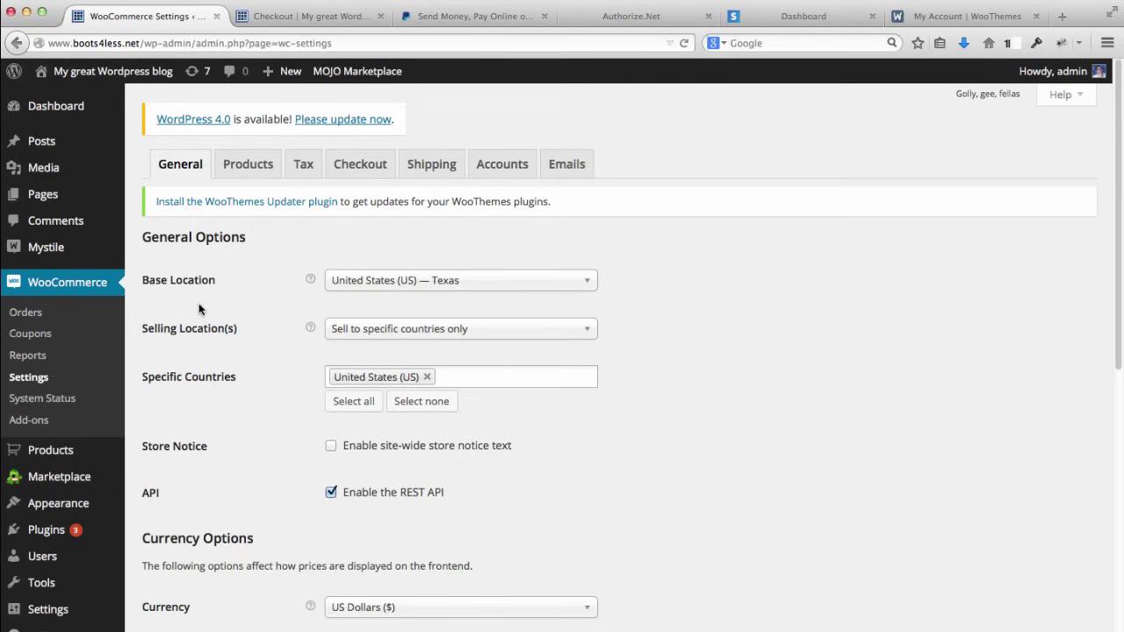
Step: Tick Enable Stripe in the Checkout > Stripe settings, leaving Enable Test Mode checked
click(369, 165)
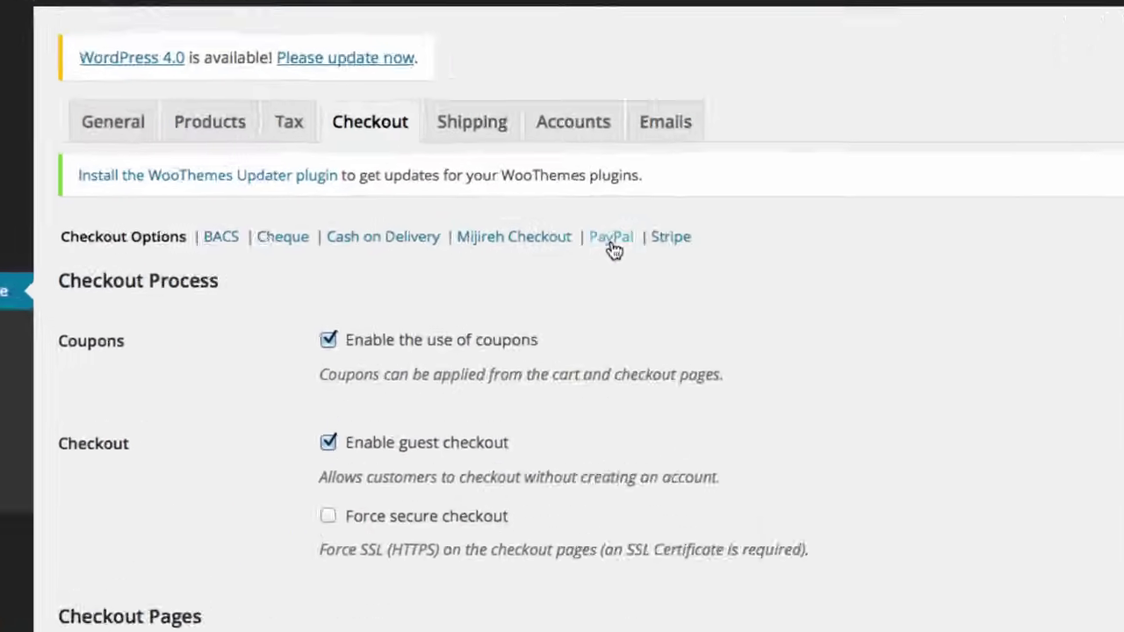
click(568, 247)
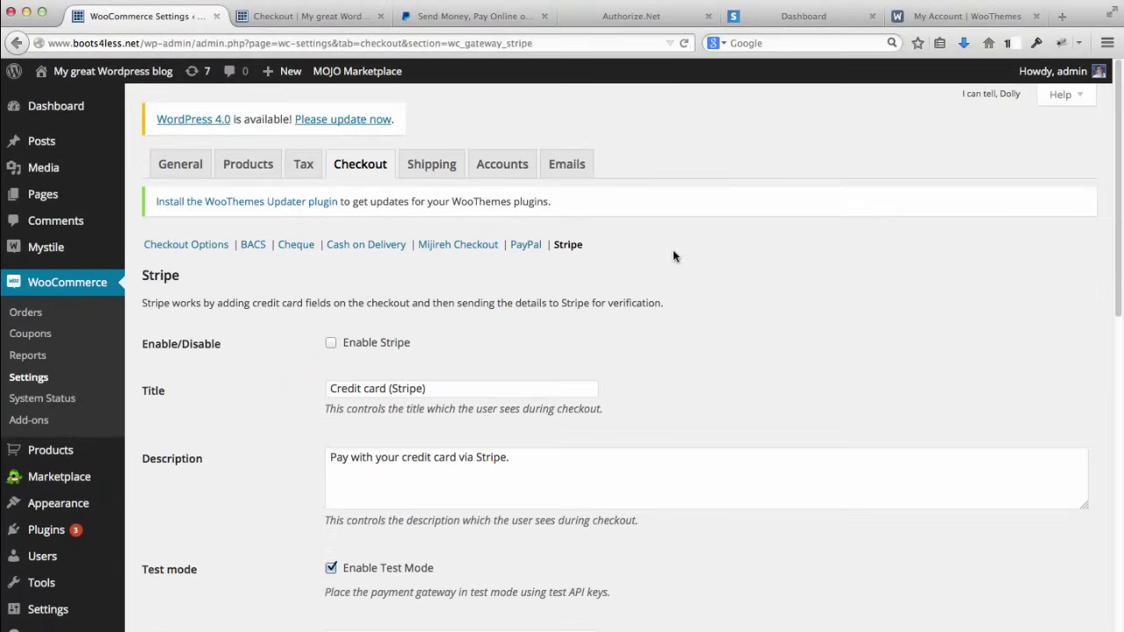
scroll(863, 247, down, 2)
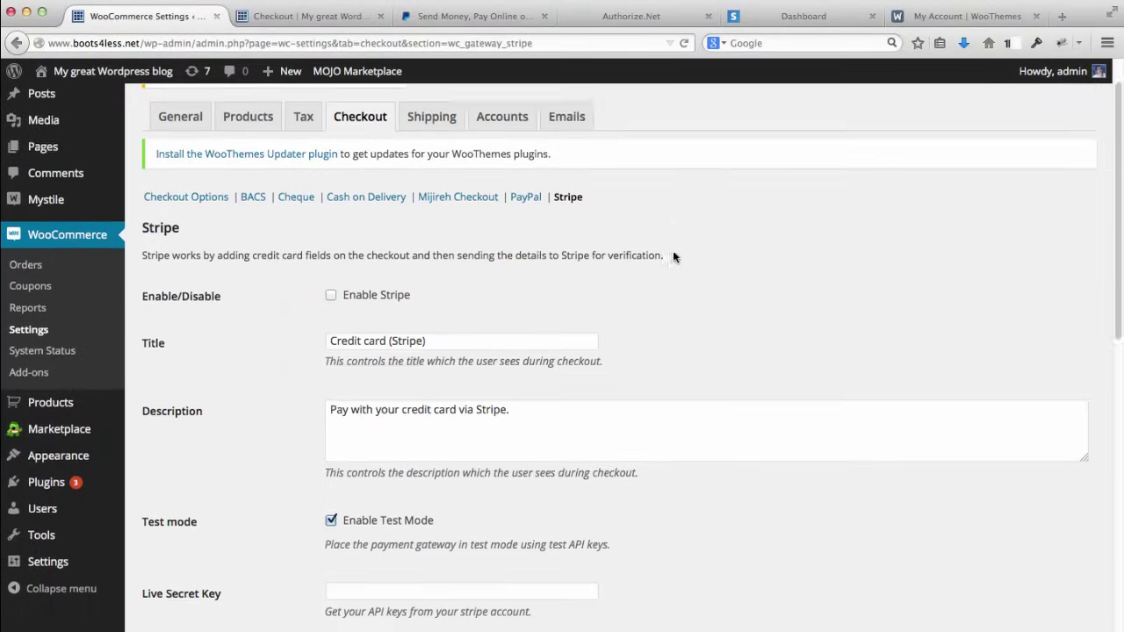
scroll(672, 256, down, 1)
click(331, 264)
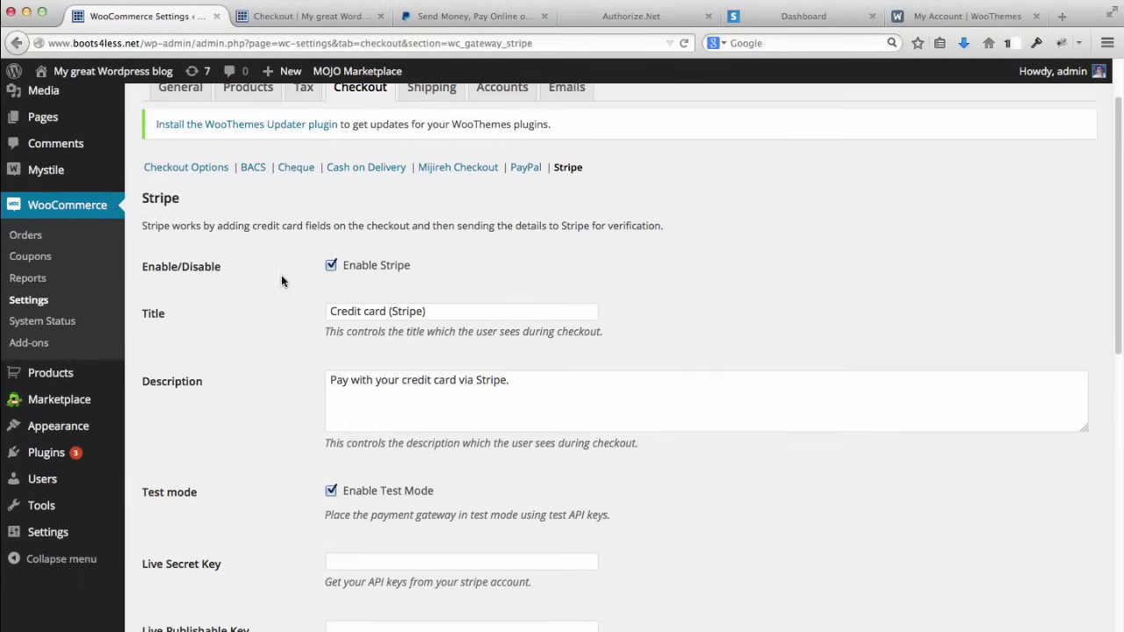
scroll(281, 280, down, 5)
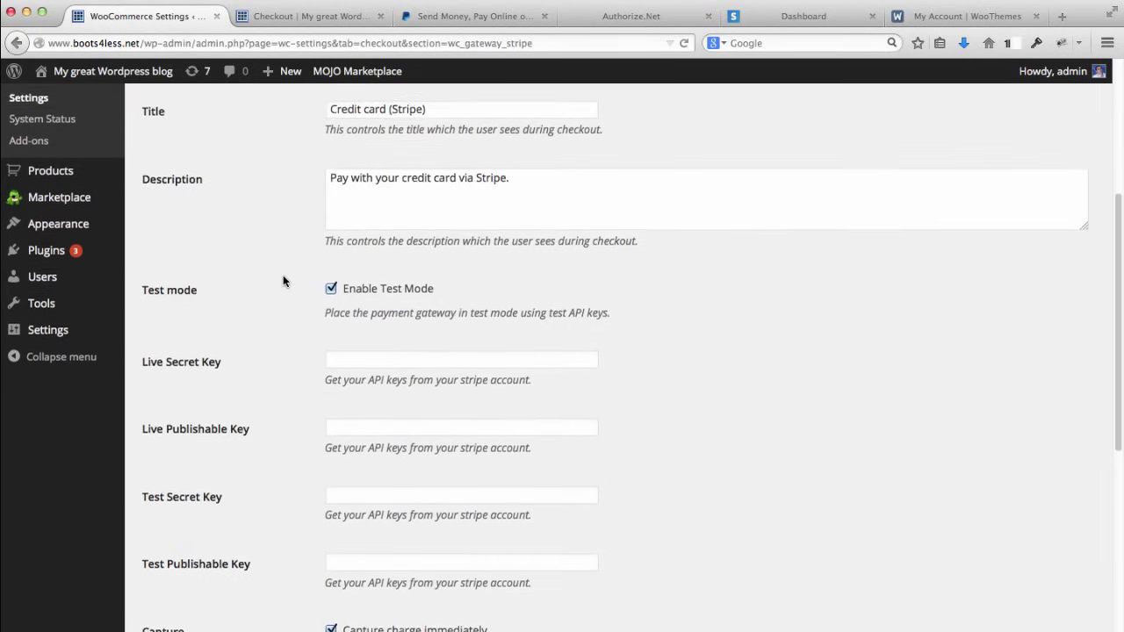
scroll(285, 280, down, 2)
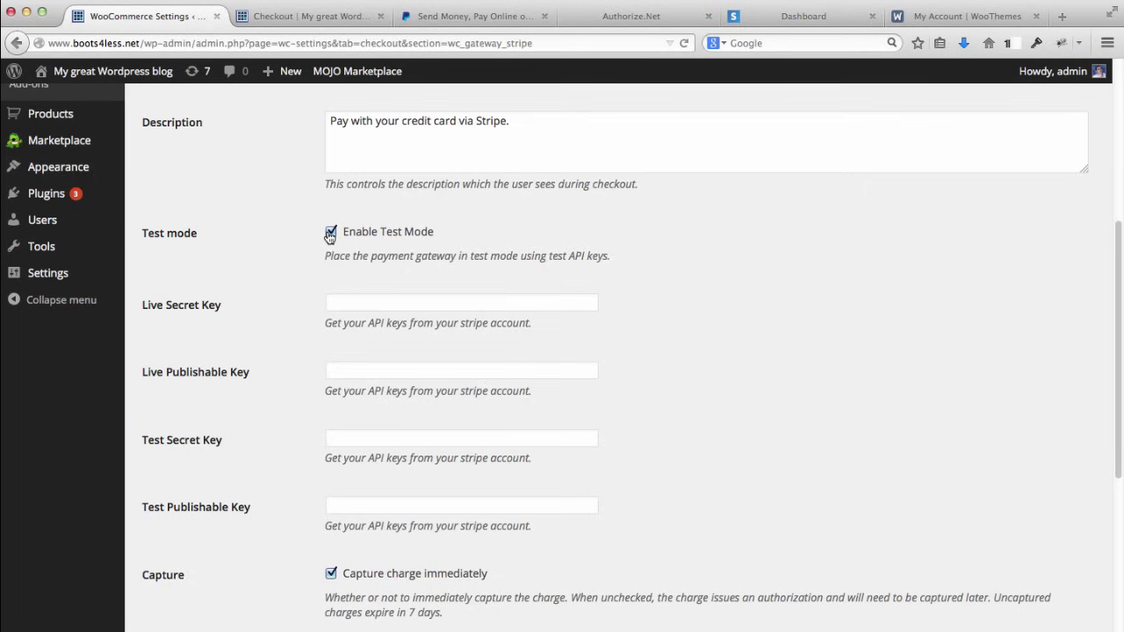
click(328, 301)
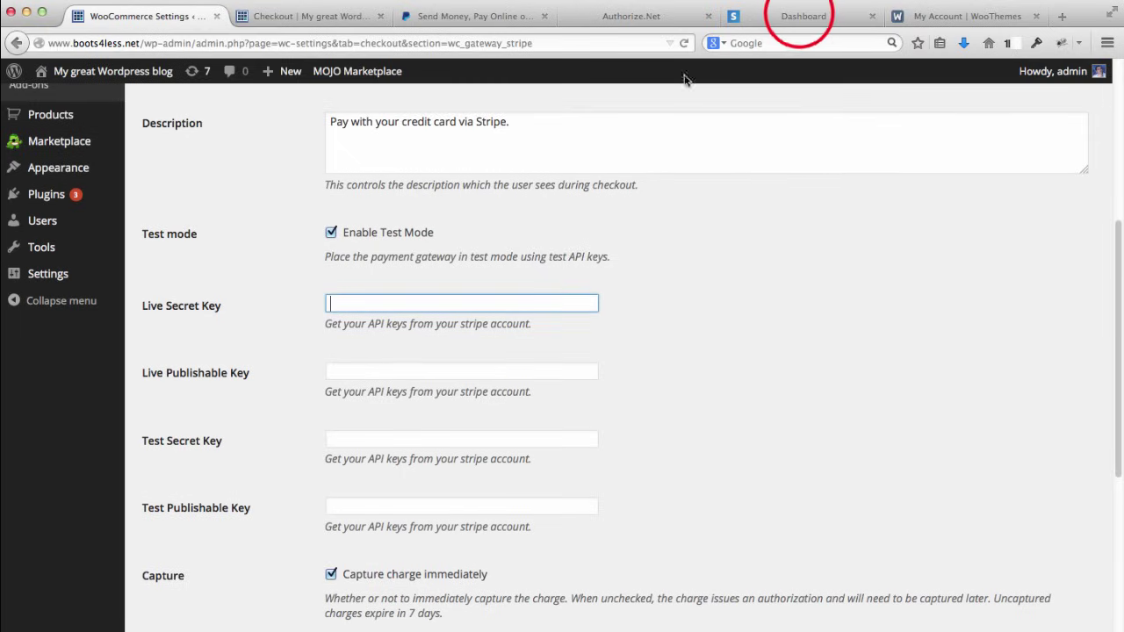
Step: Go to Stripe Account Settings > API Keys and select the full Test Secret Key
click(800, 16)
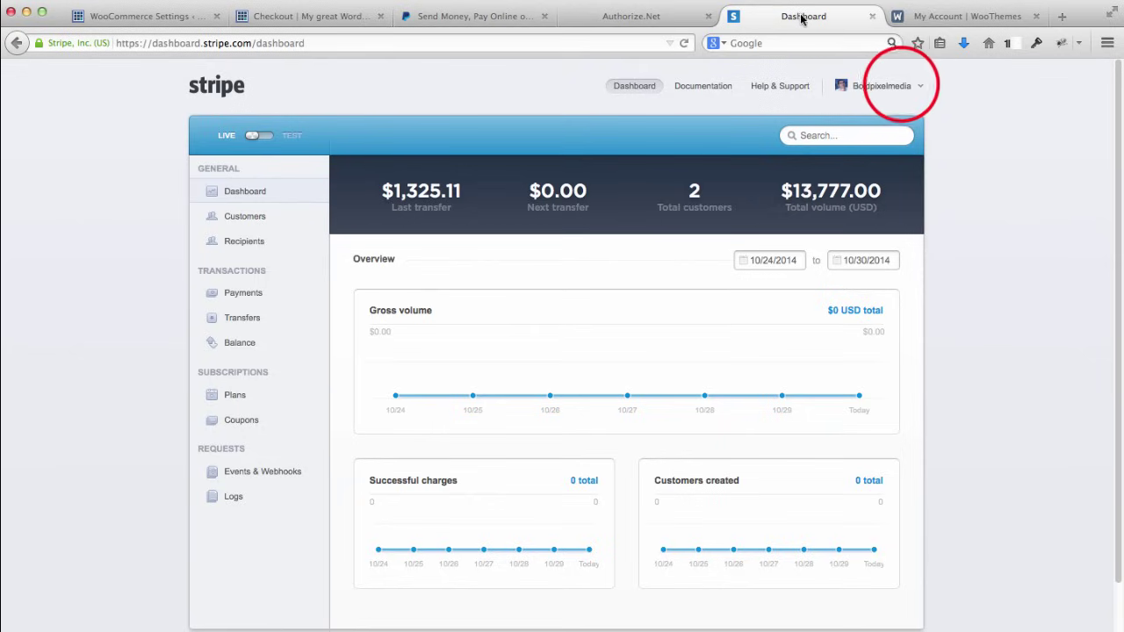
click(882, 86)
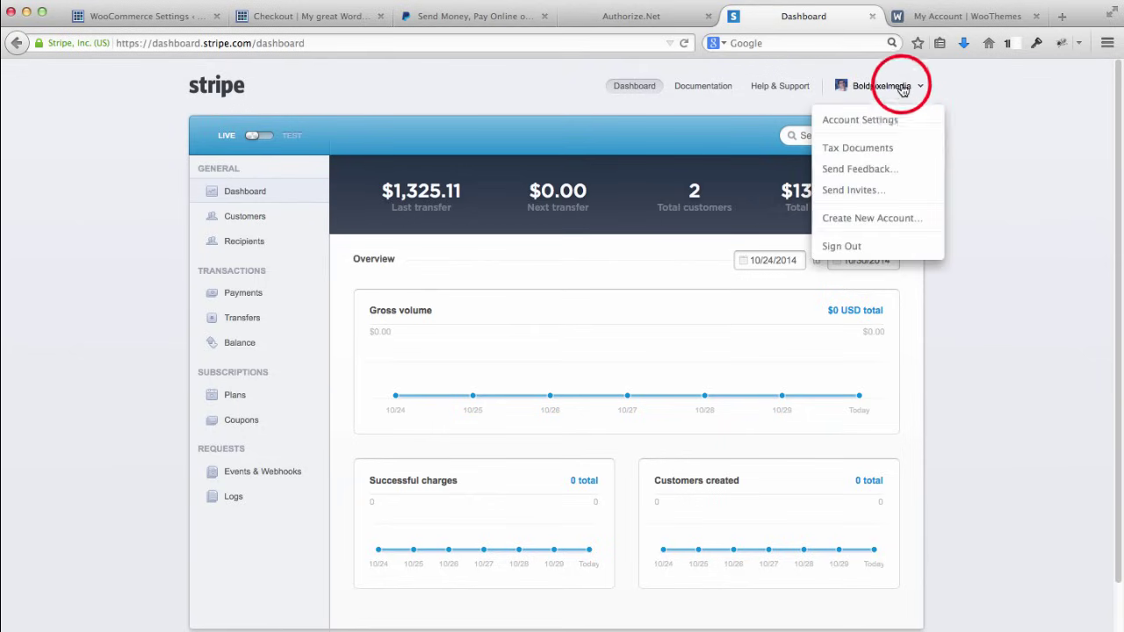
click(880, 119)
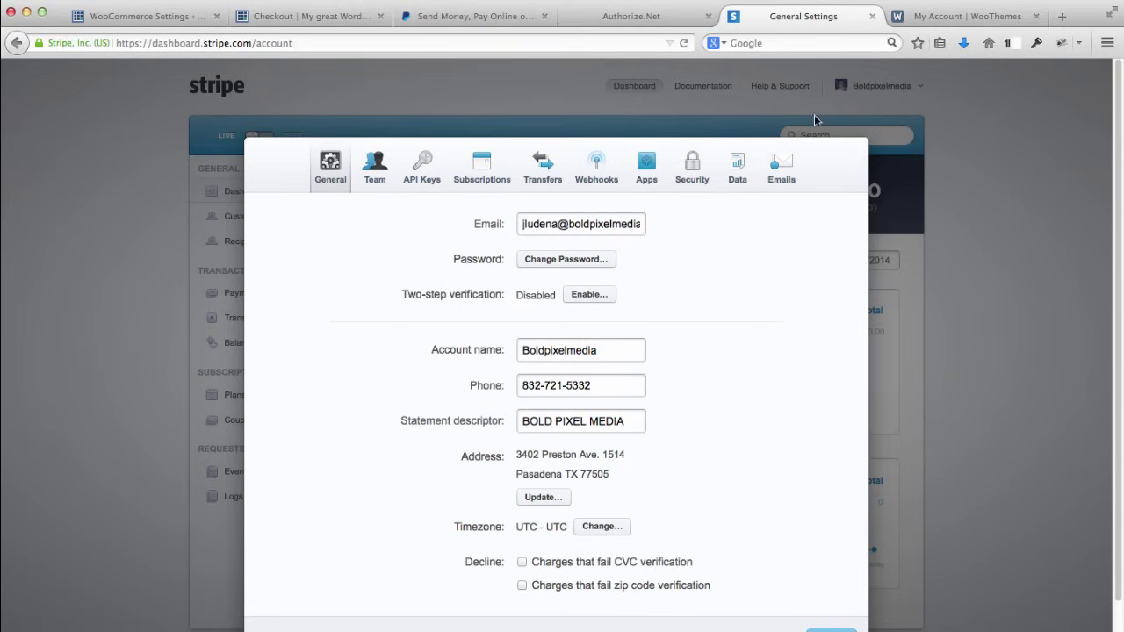
click(427, 161)
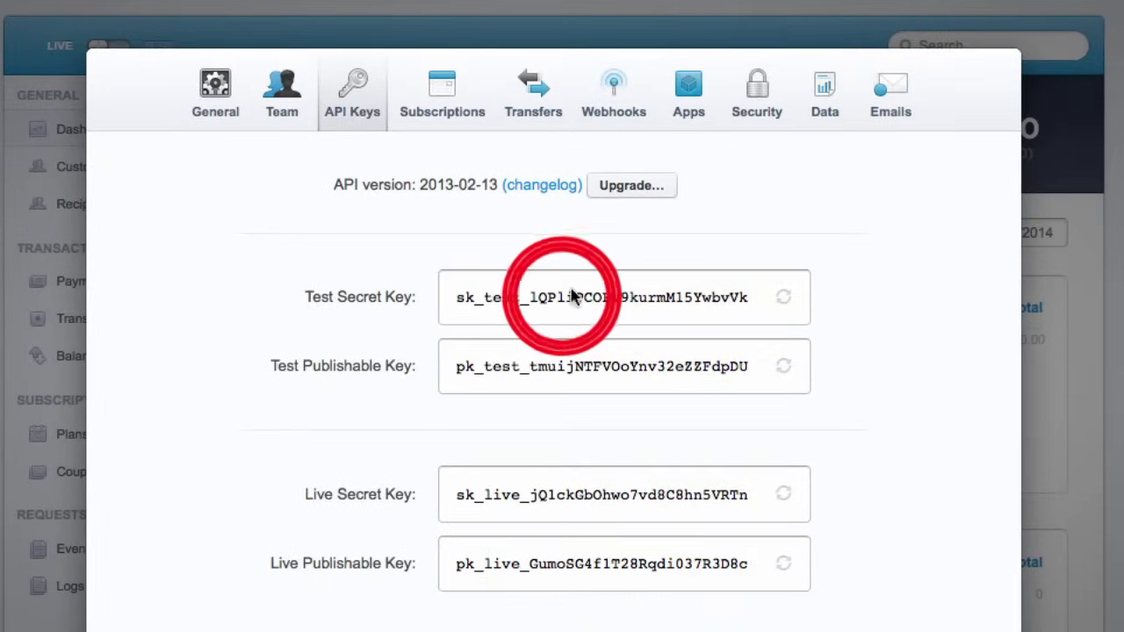
triple_click(567, 297)
key(super+c)
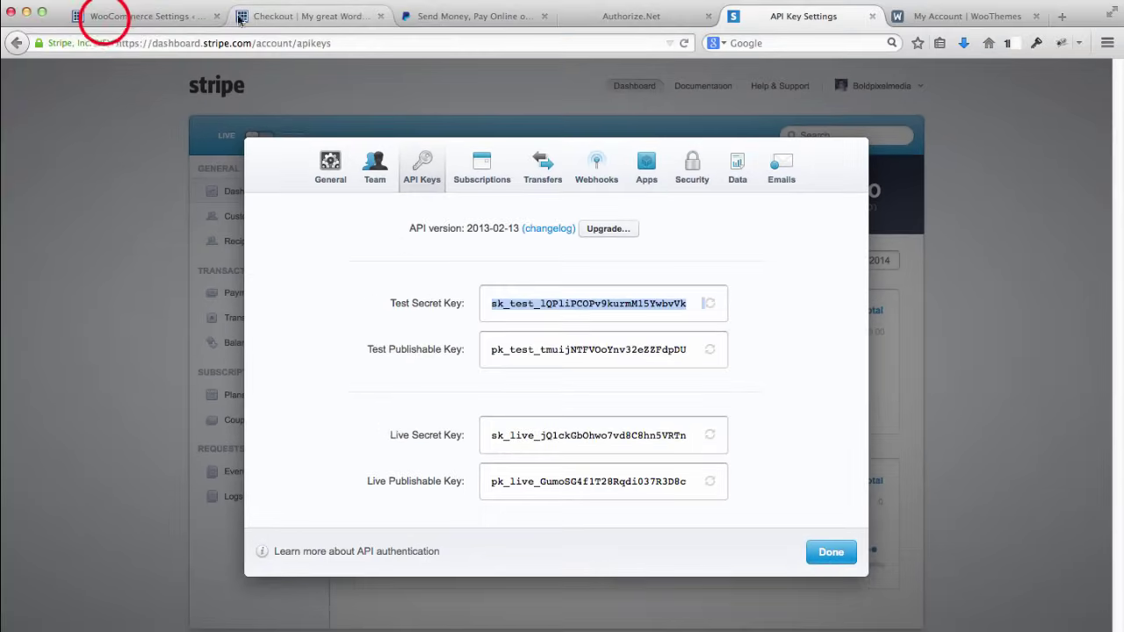
Step: Paste the copied test secret key into WooCommerce's Test Secret Key field
click(105, 15)
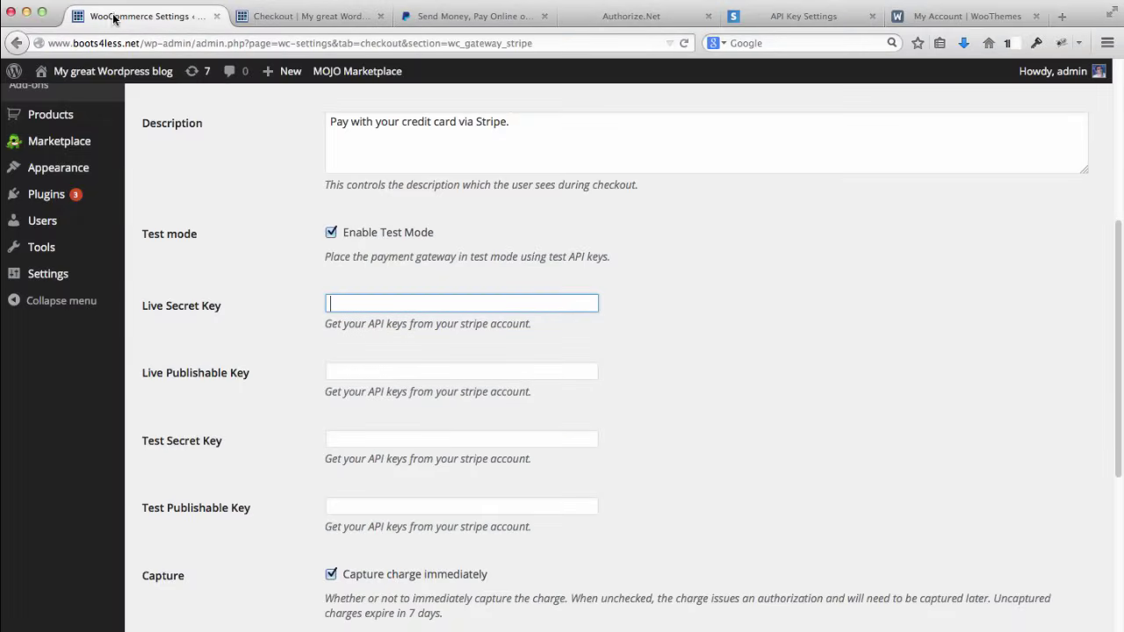
click(363, 438)
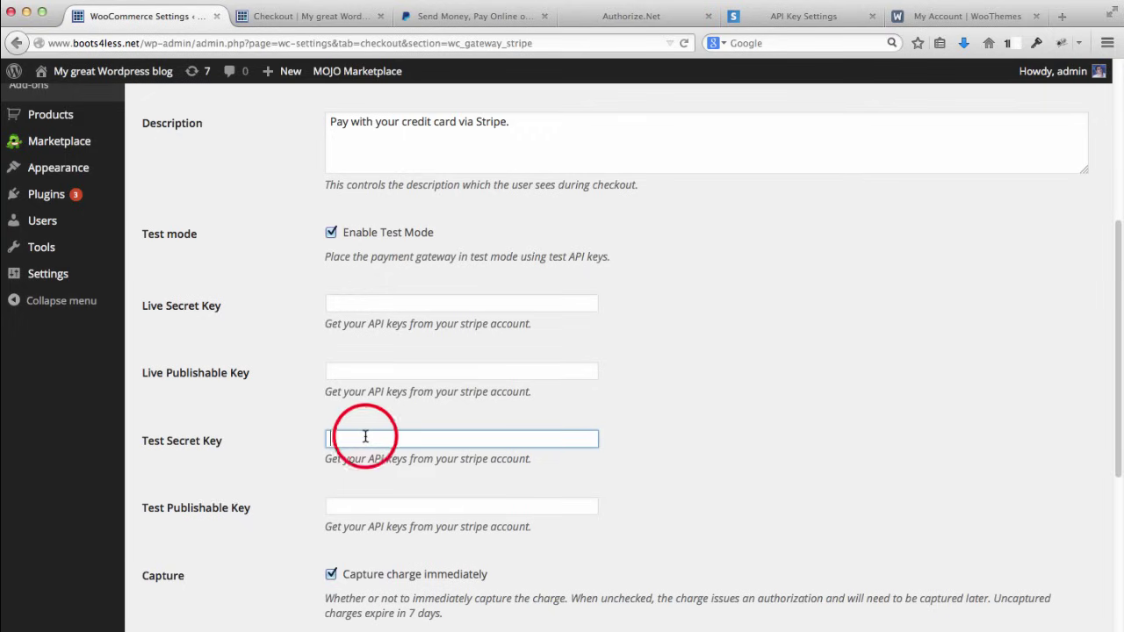
key(super+v)
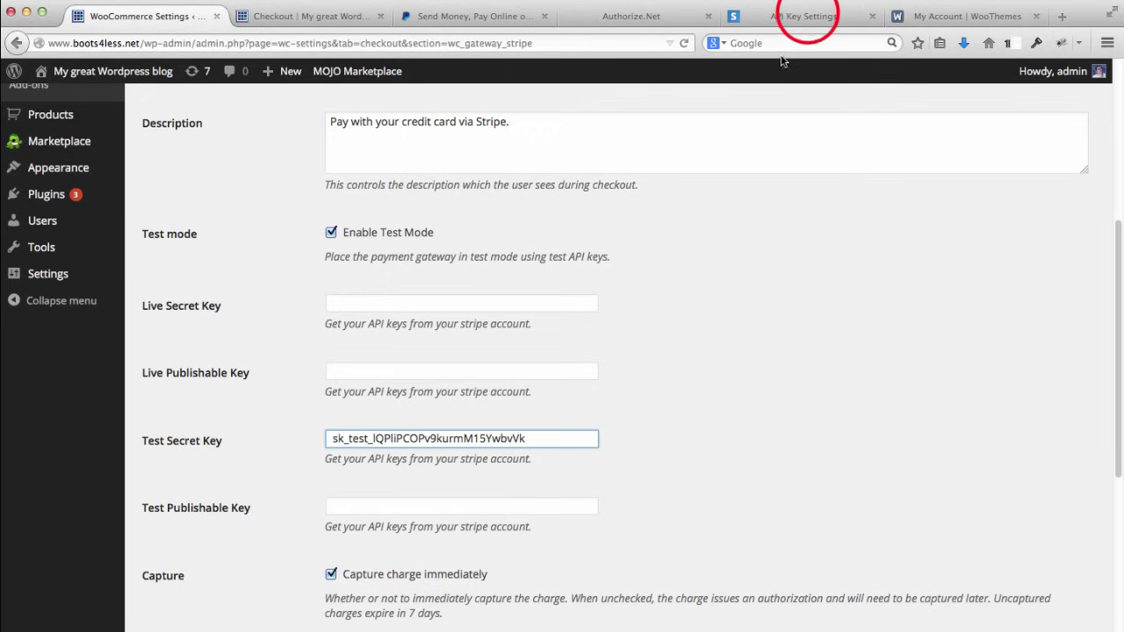
Step: Copy the test publishable key from Stripe into the Test Publishable Key field
click(806, 18)
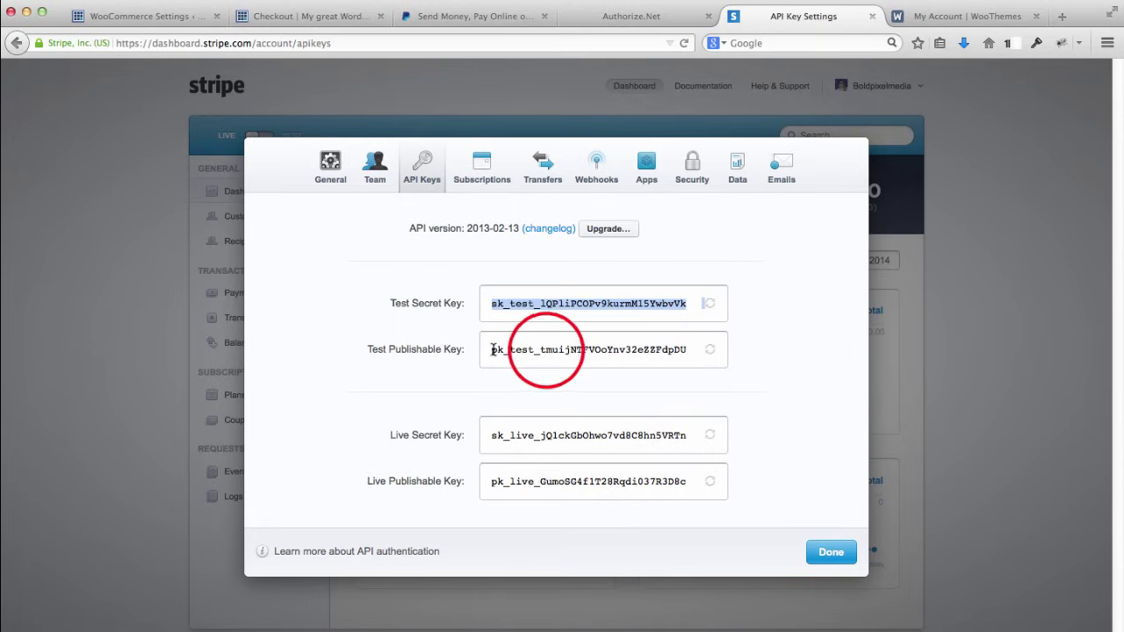
double_click(546, 350)
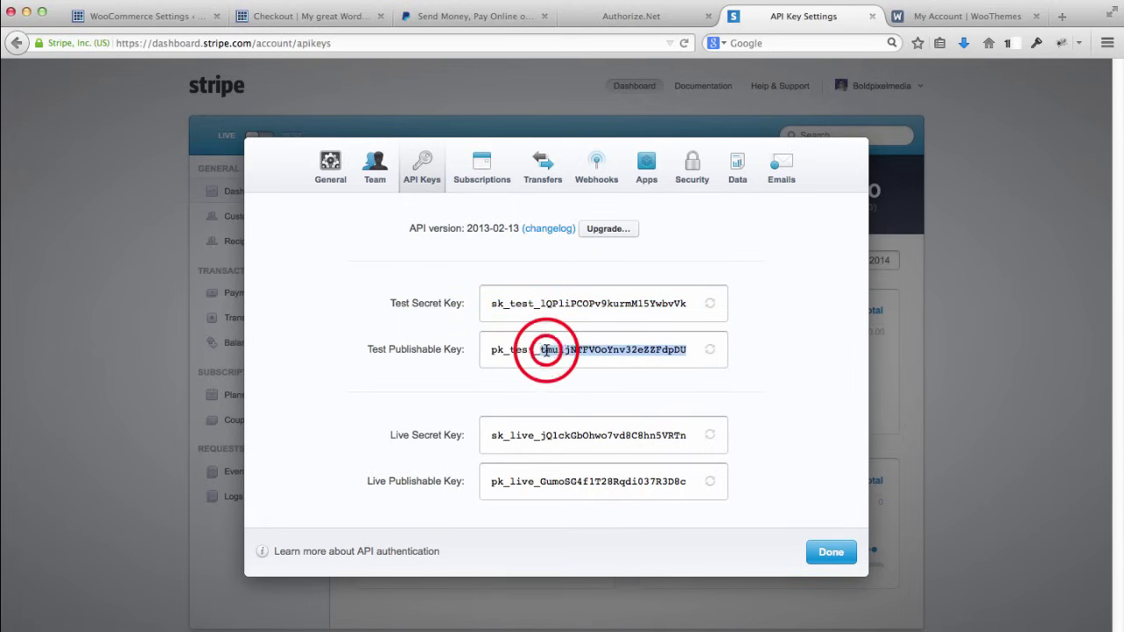
triple_click(546, 350)
click(546, 349)
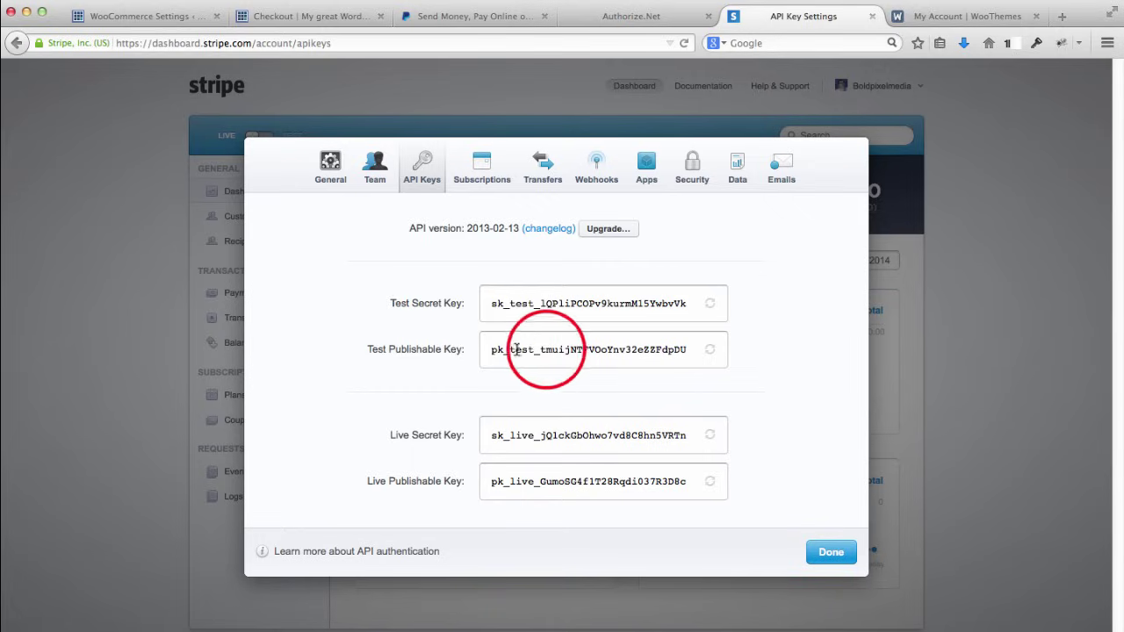
drag(491, 350, 683, 355)
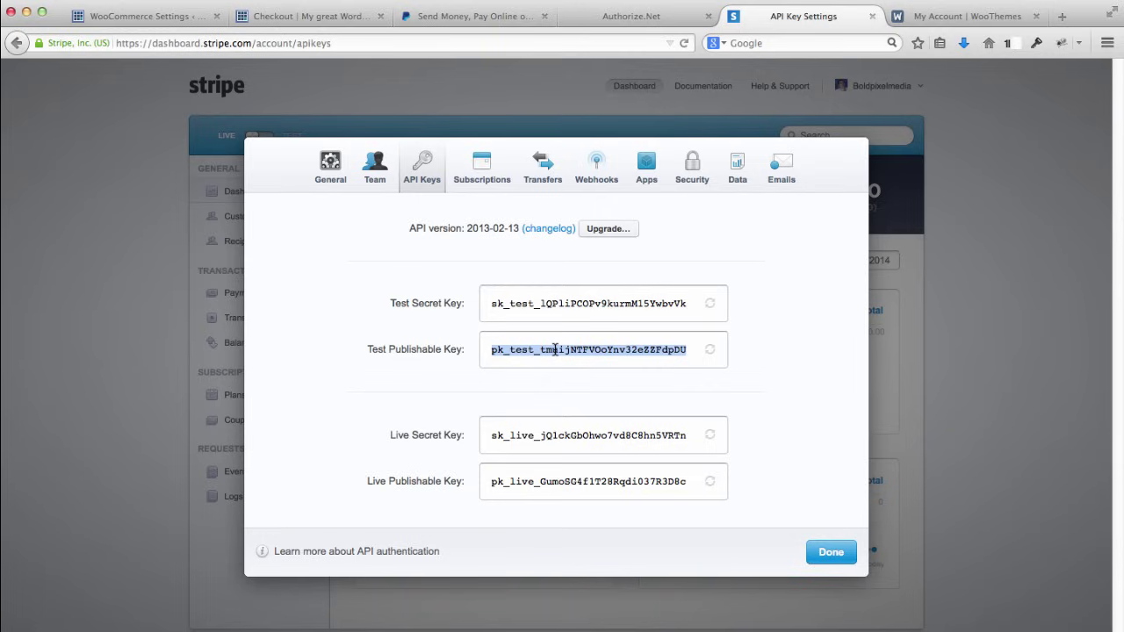
right_click(554, 349)
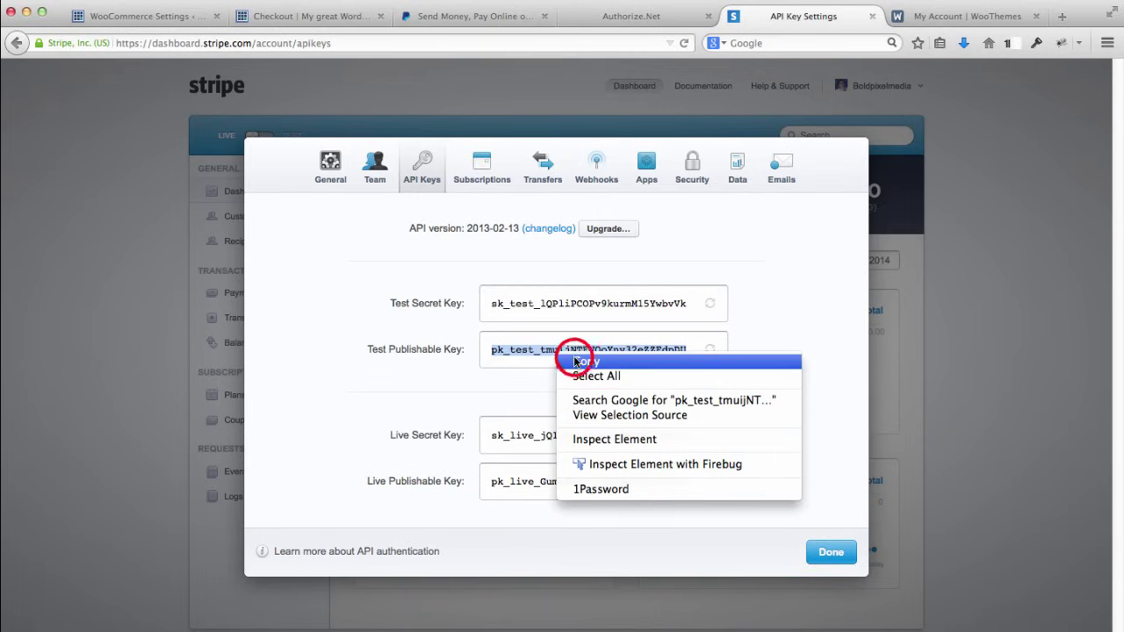
click(566, 361)
click(141, 16)
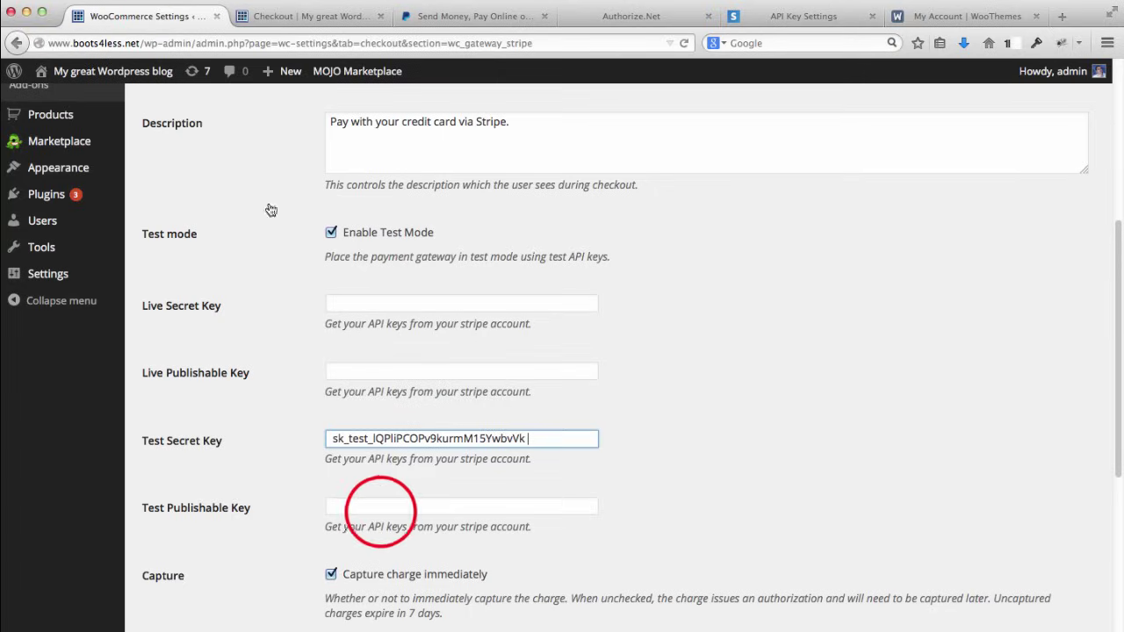
click(381, 507)
key(super+v)
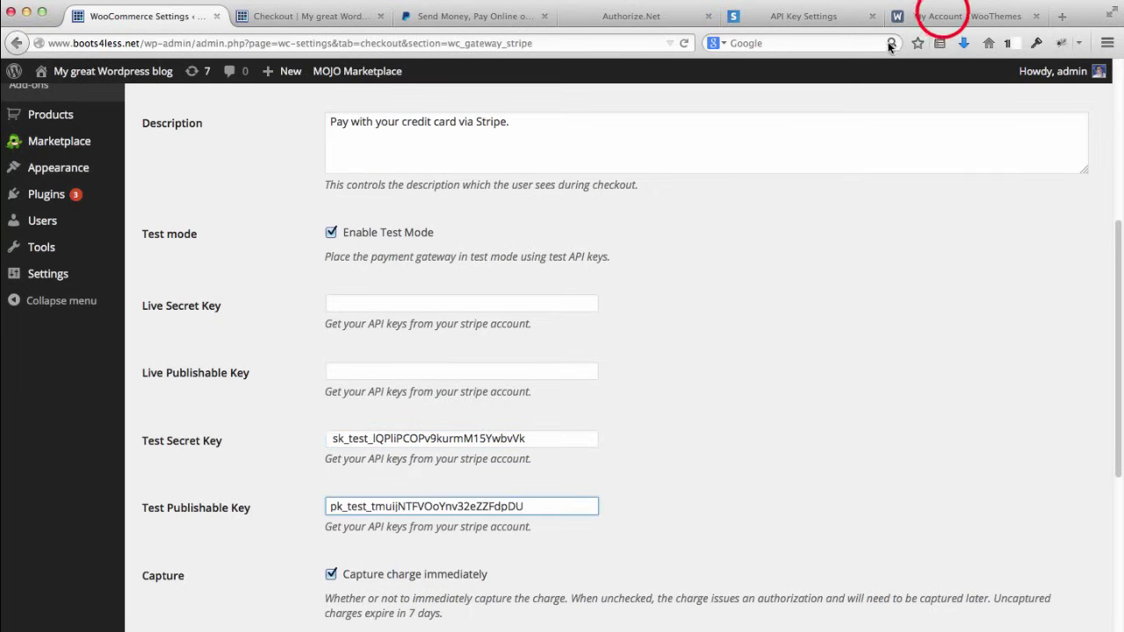
Step: Copy the live secret key from Stripe into the Live Secret Key field
click(944, 18)
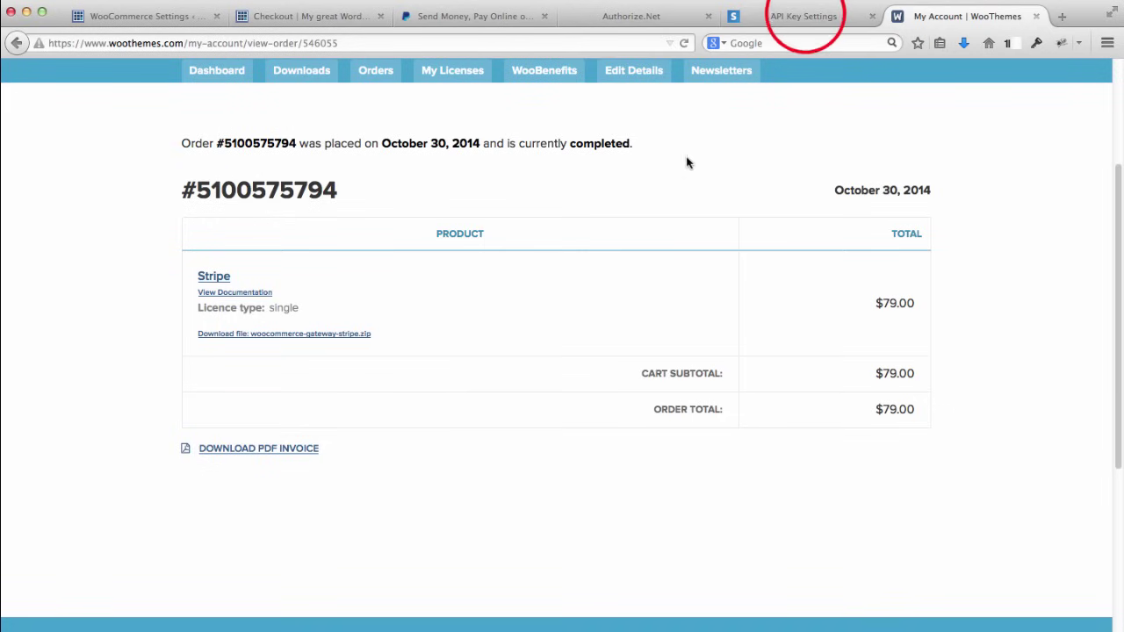
click(802, 15)
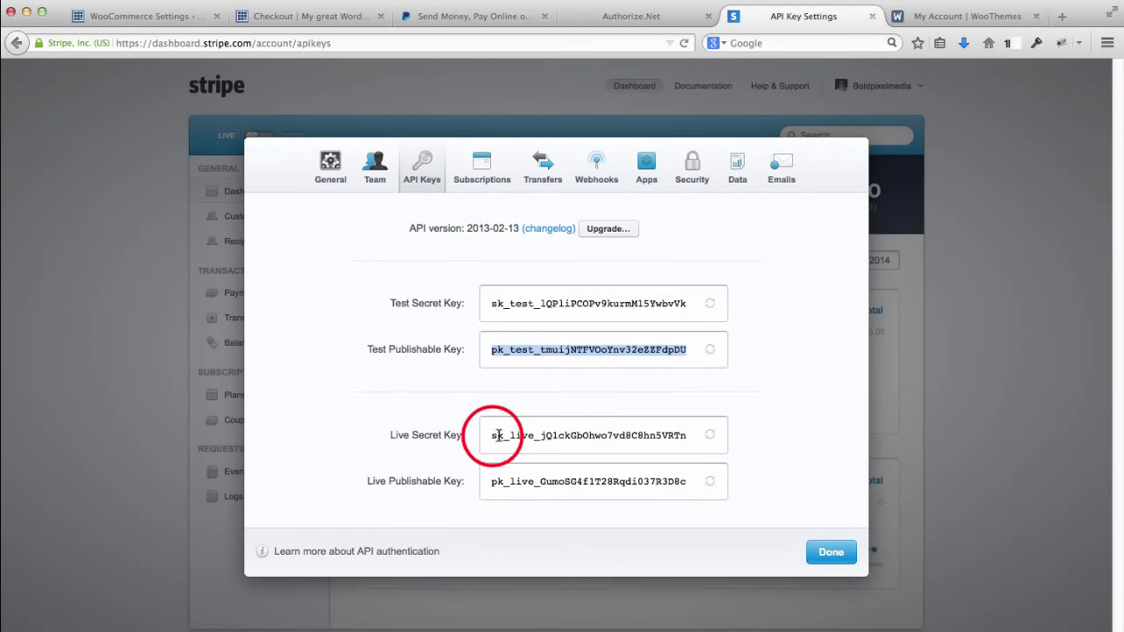
drag(492, 435, 690, 439)
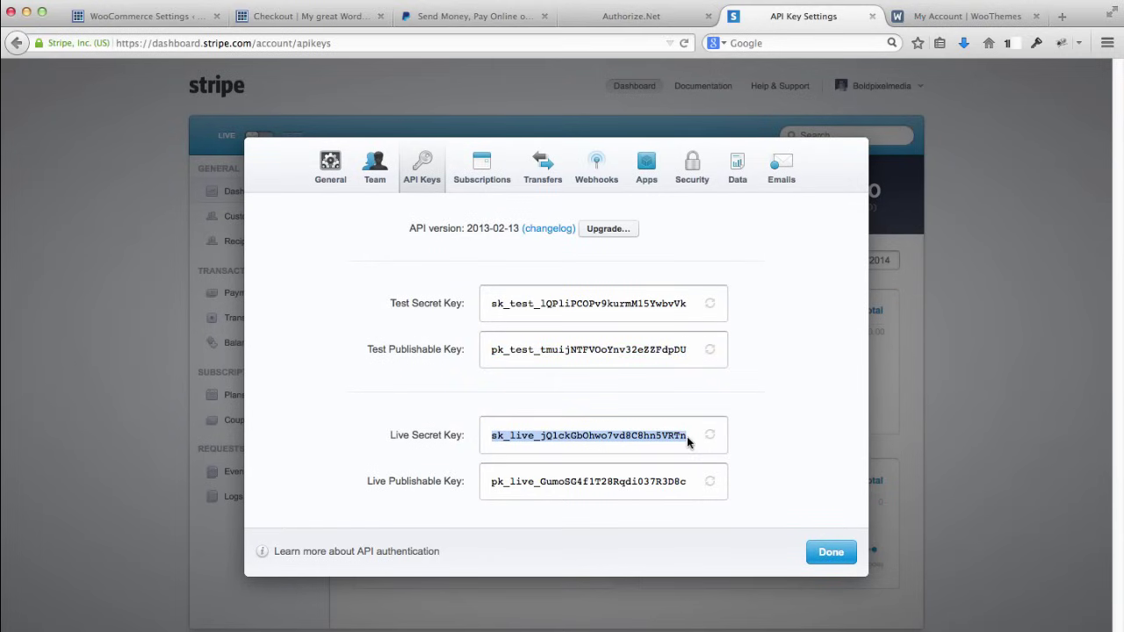
right_click(641, 446)
click(660, 450)
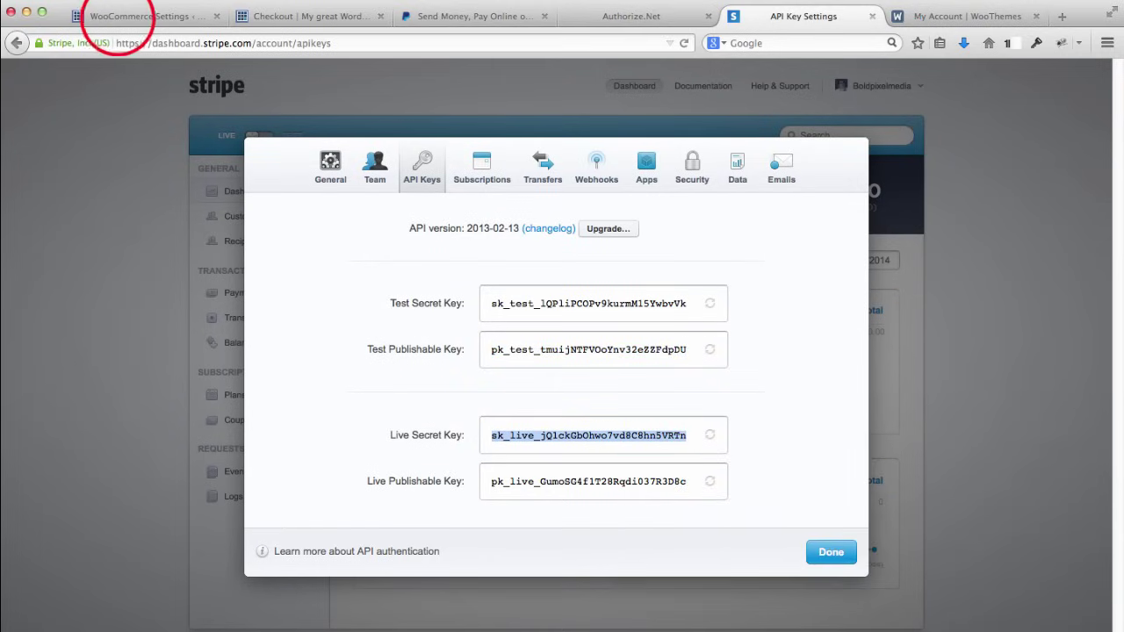
click(118, 18)
click(389, 304)
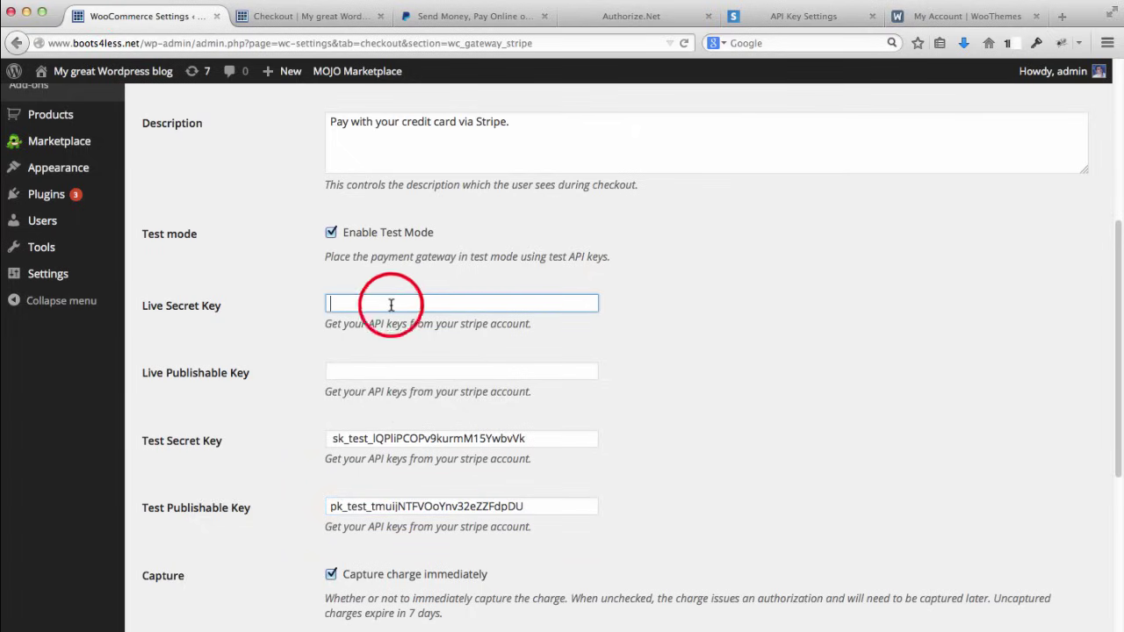
key(super+v)
Step: Copy the live publishable key from Stripe into the Live Publishable Key field
click(943, 16)
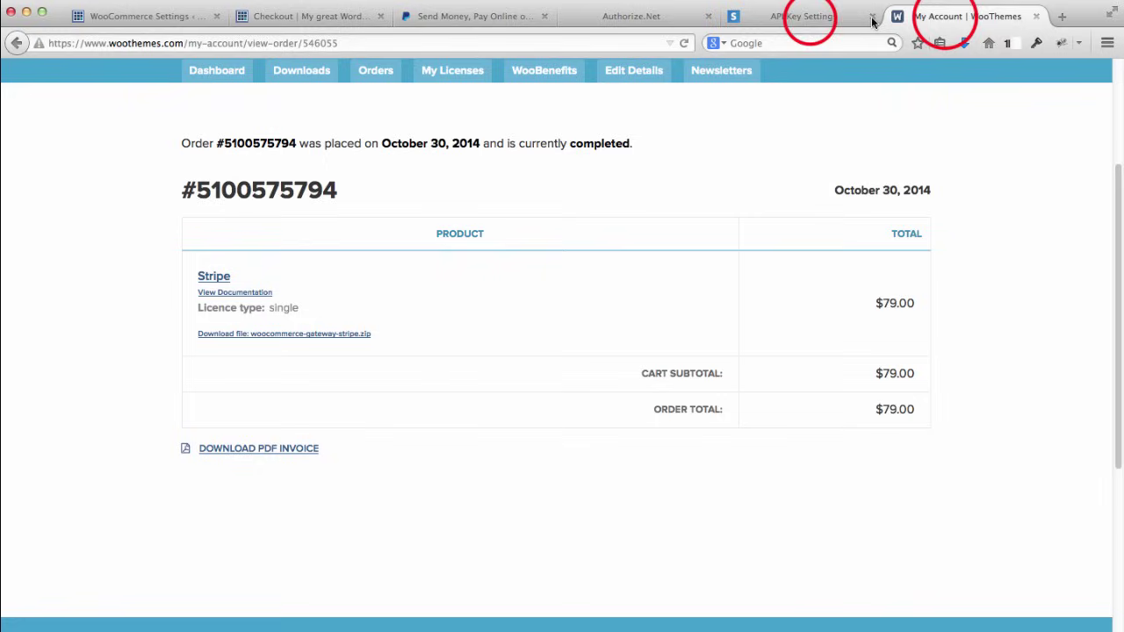
click(810, 19)
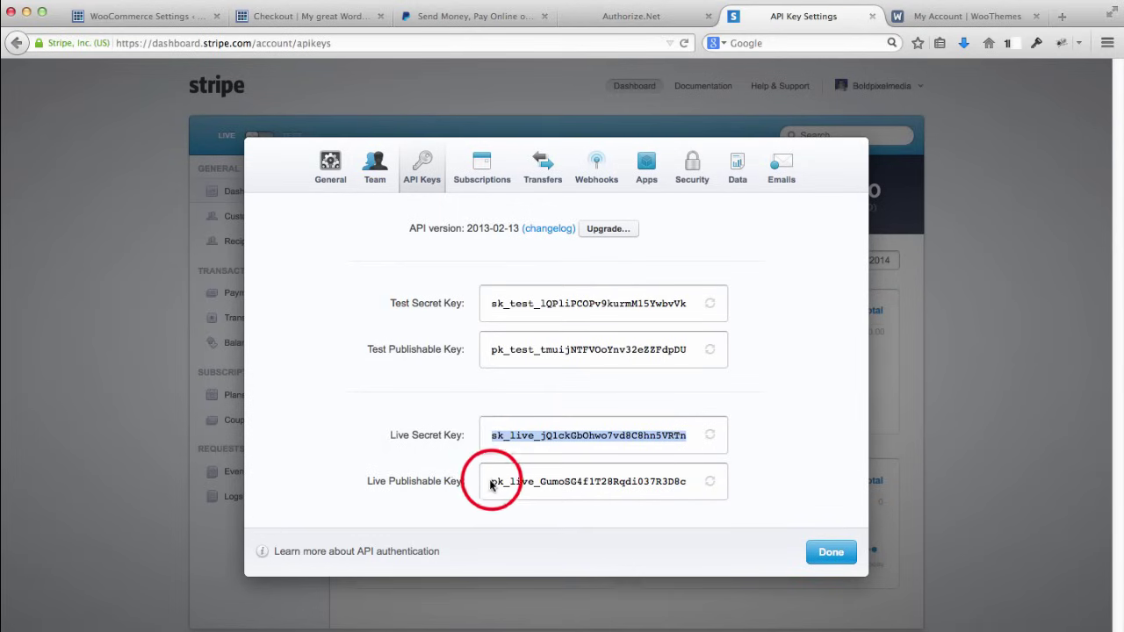
drag(490, 479, 688, 483)
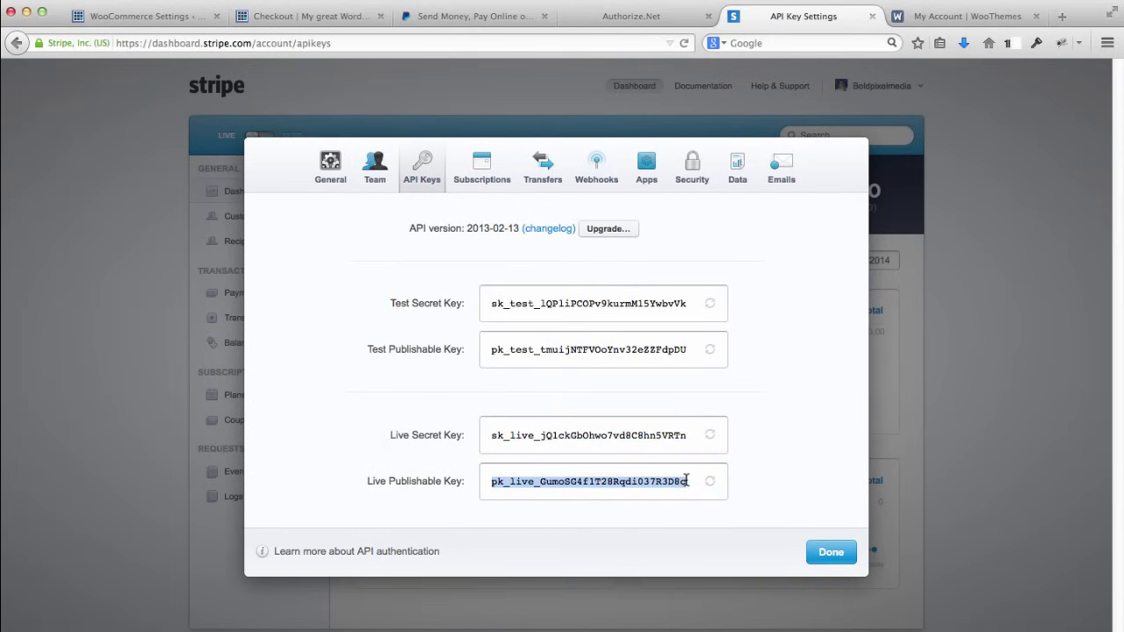
right_click(602, 484)
click(648, 346)
click(126, 18)
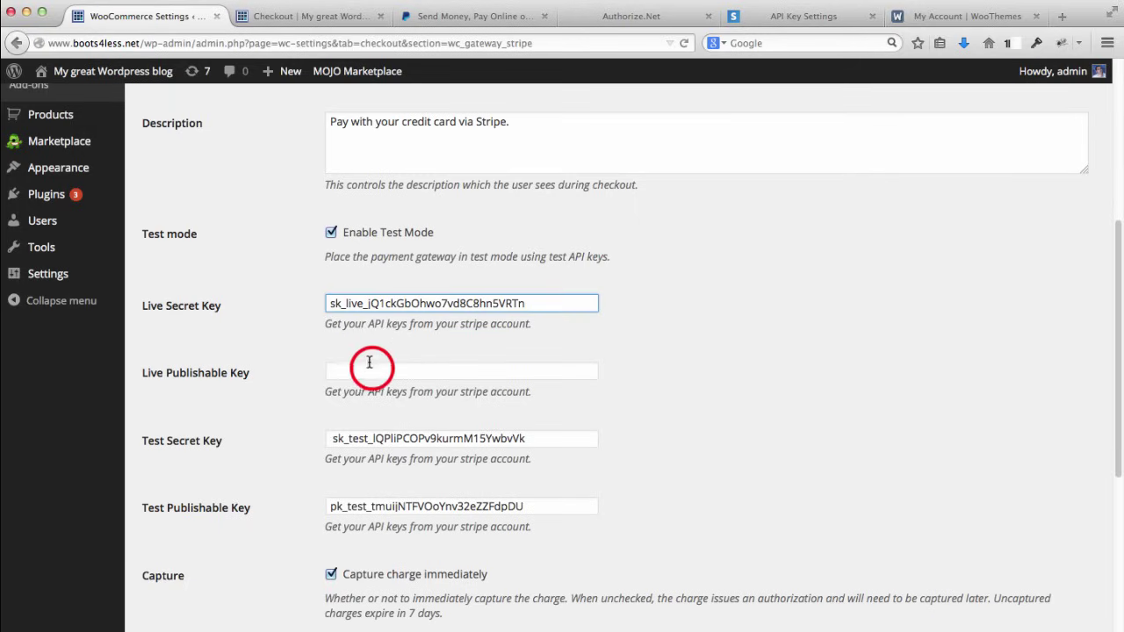
click(369, 373)
key(super+v)
click(668, 354)
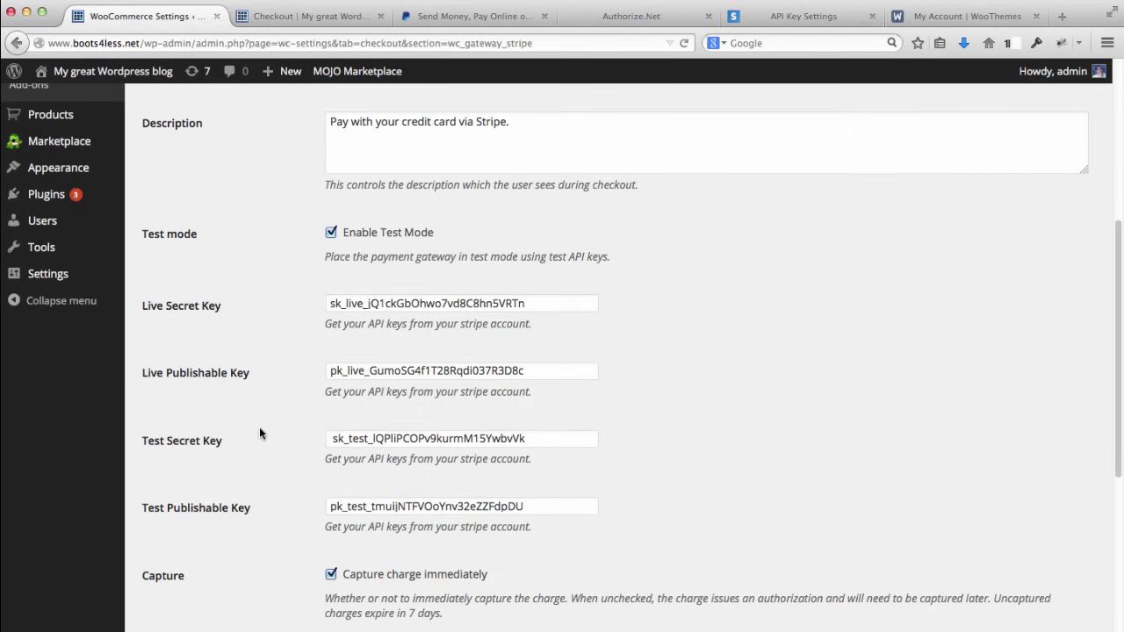
Step: Click Save changes at the bottom of the Stripe gateway settings page
scroll(258, 430, down, 2)
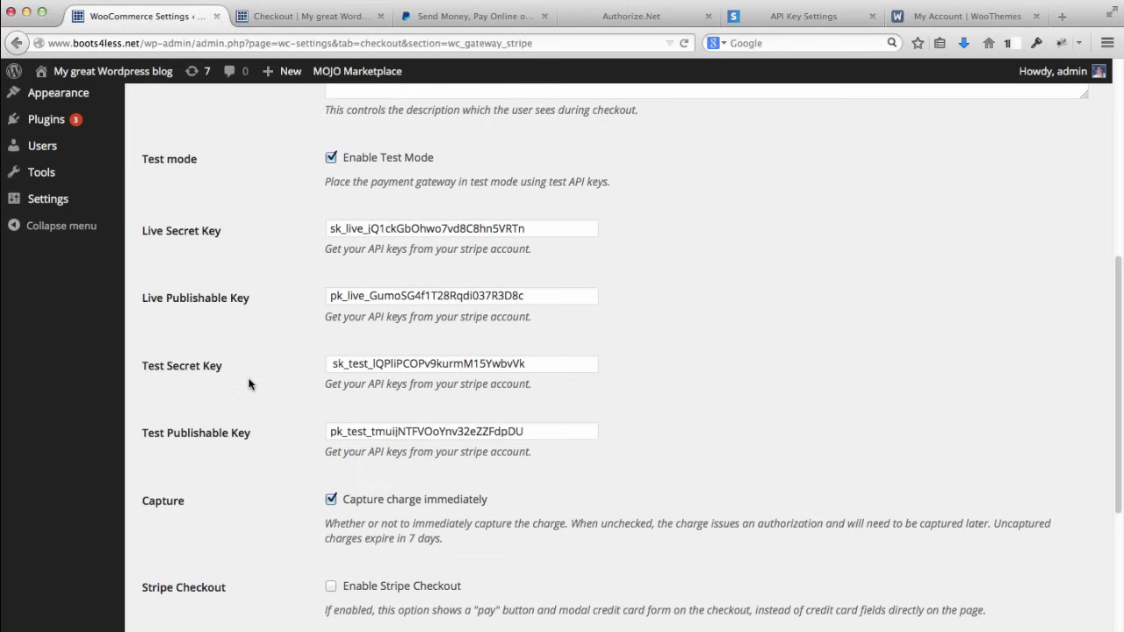
scroll(250, 378, down, 5)
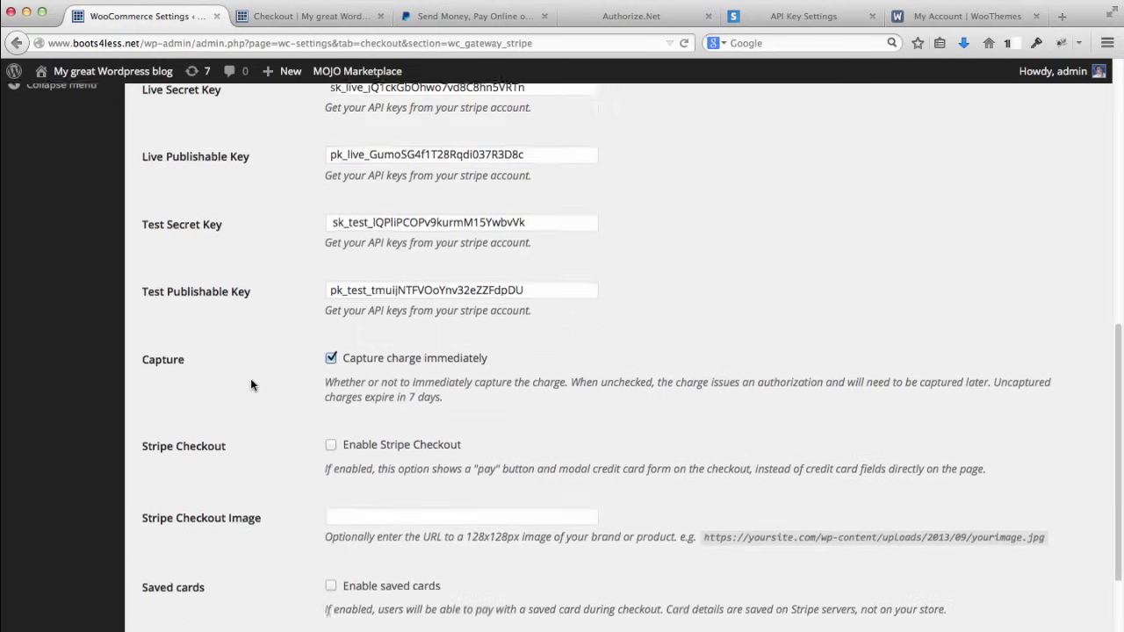
scroll(305, 338, down, 2)
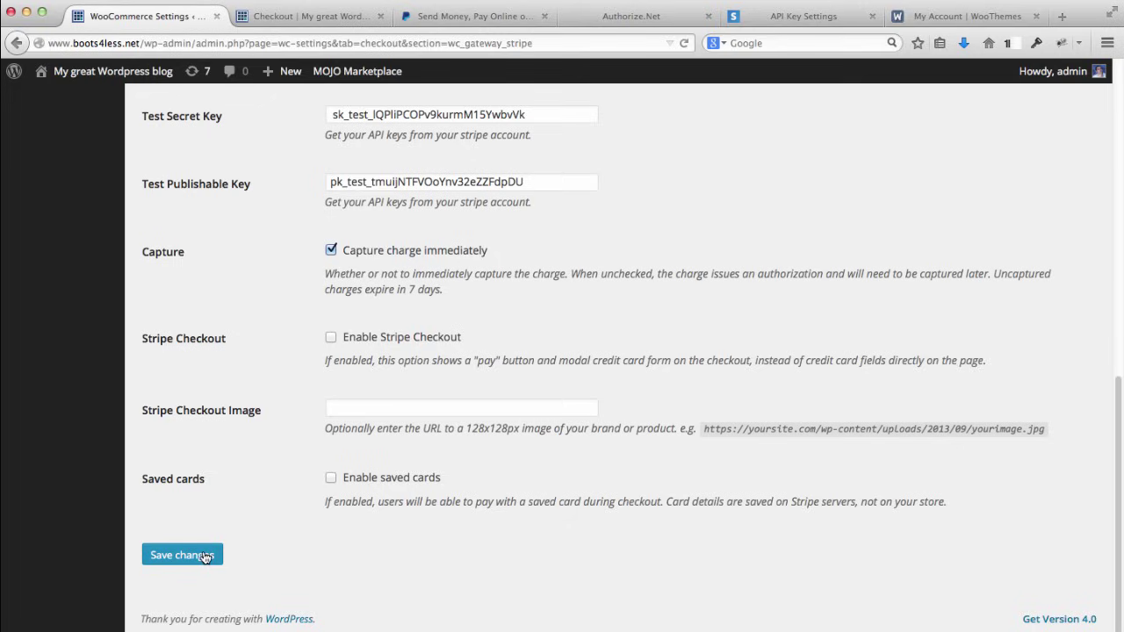
click(205, 556)
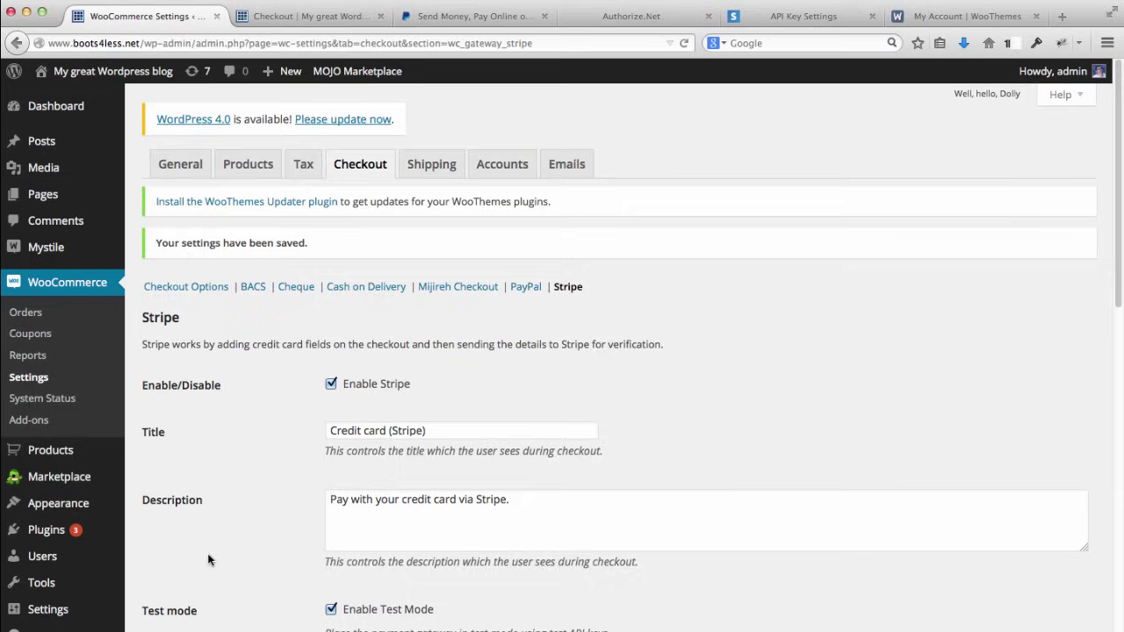
Step: Reload the store's checkout page so the new Stripe option appears
click(301, 19)
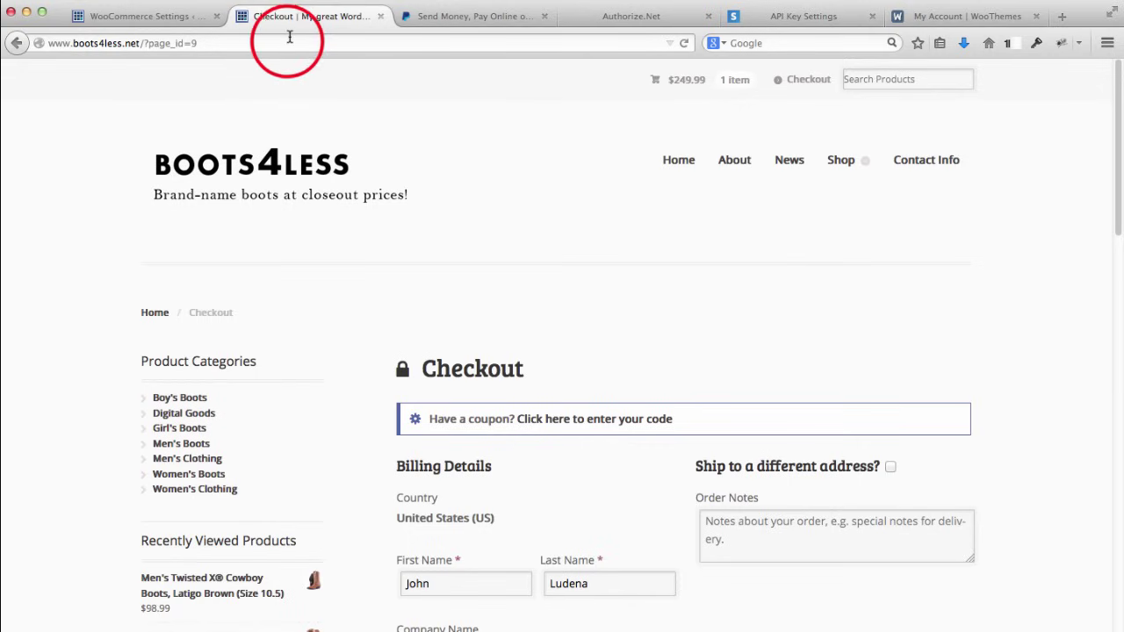
click(289, 37)
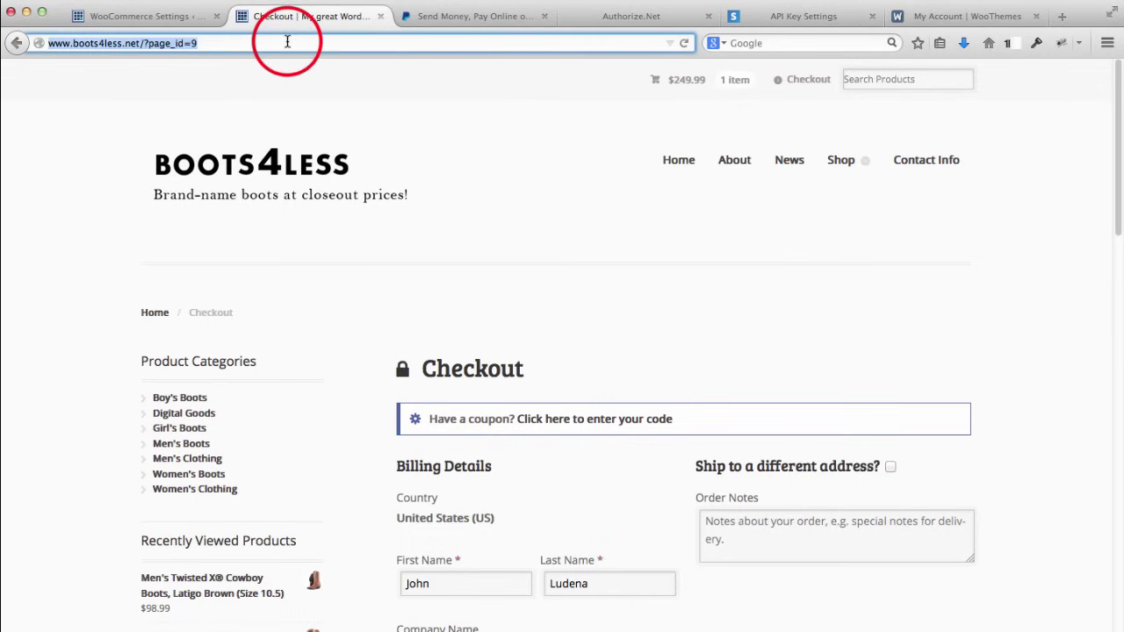
key(Return)
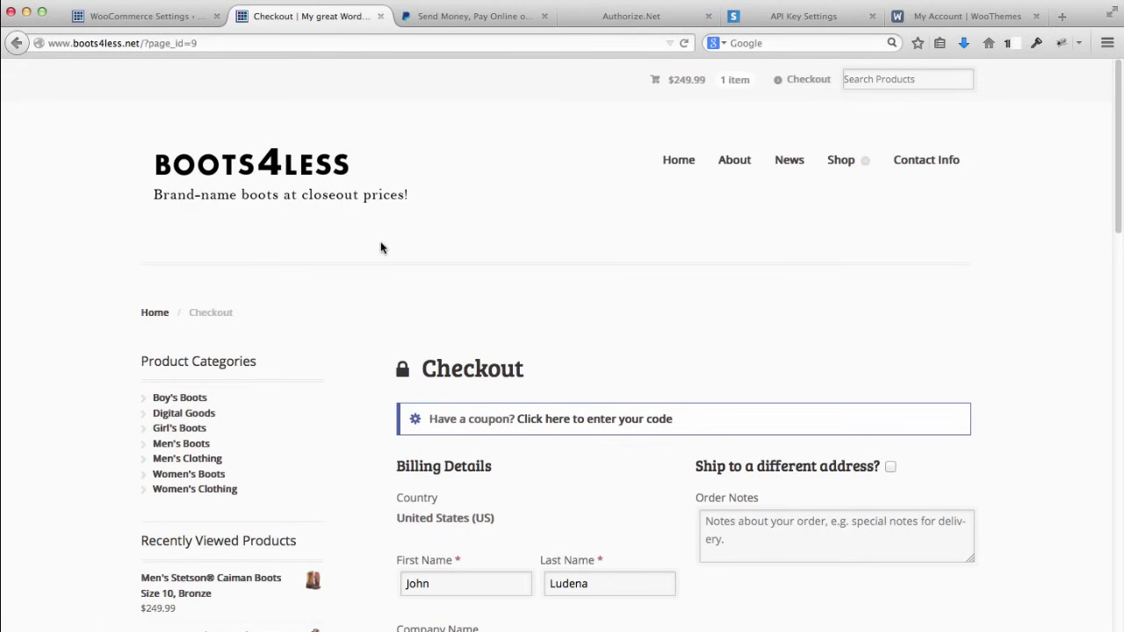
scroll(343, 243, down, 5)
scroll(352, 237, down, 10)
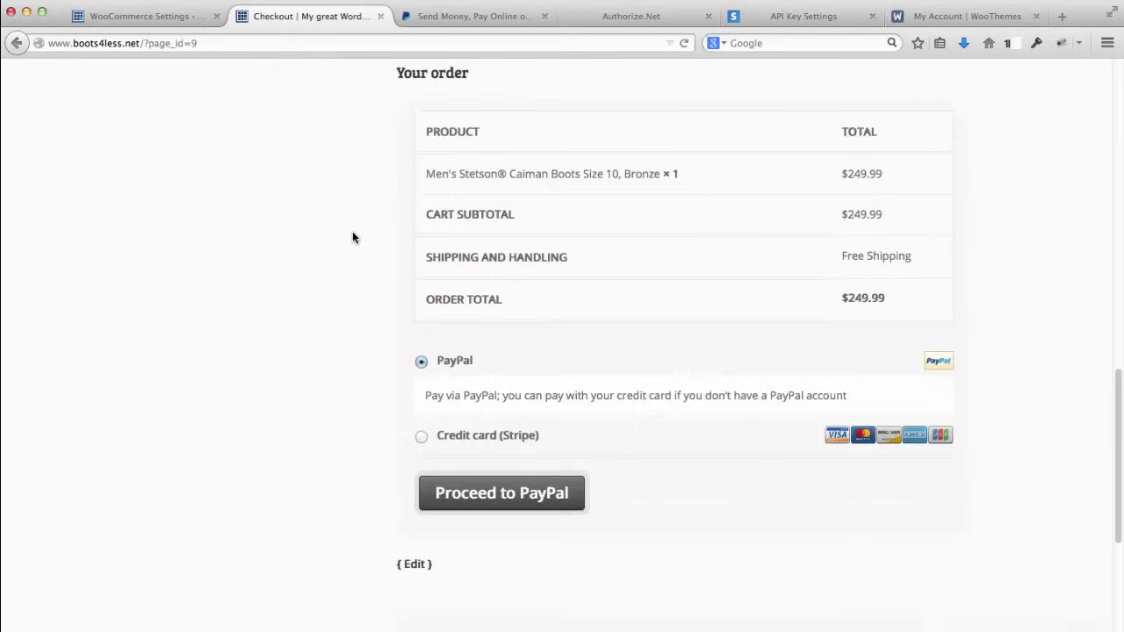
scroll(352, 237, up, 1)
scroll(352, 237, up, 2)
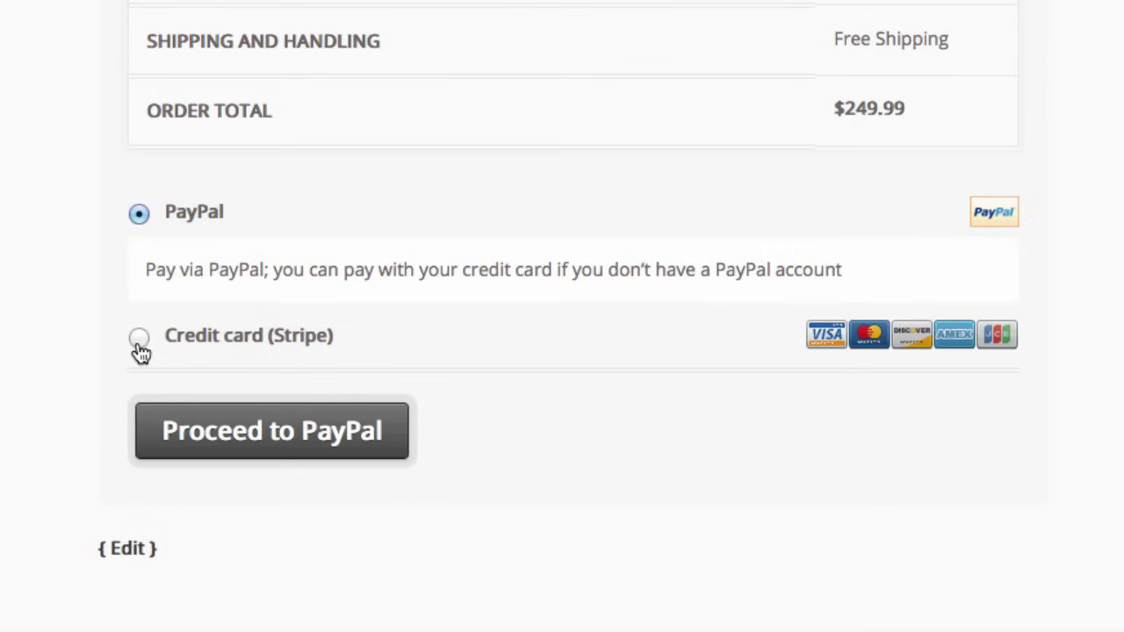
Step: Choose Credit card (Stripe) as the payment method to show its card form
click(139, 341)
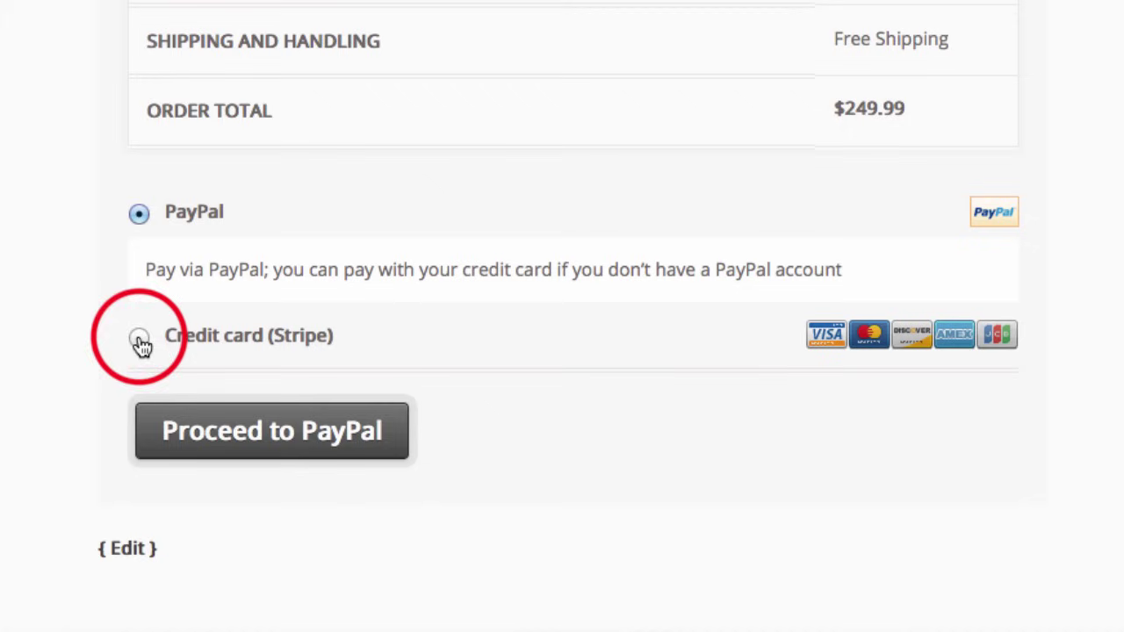
scroll(38, 322, down, 2)
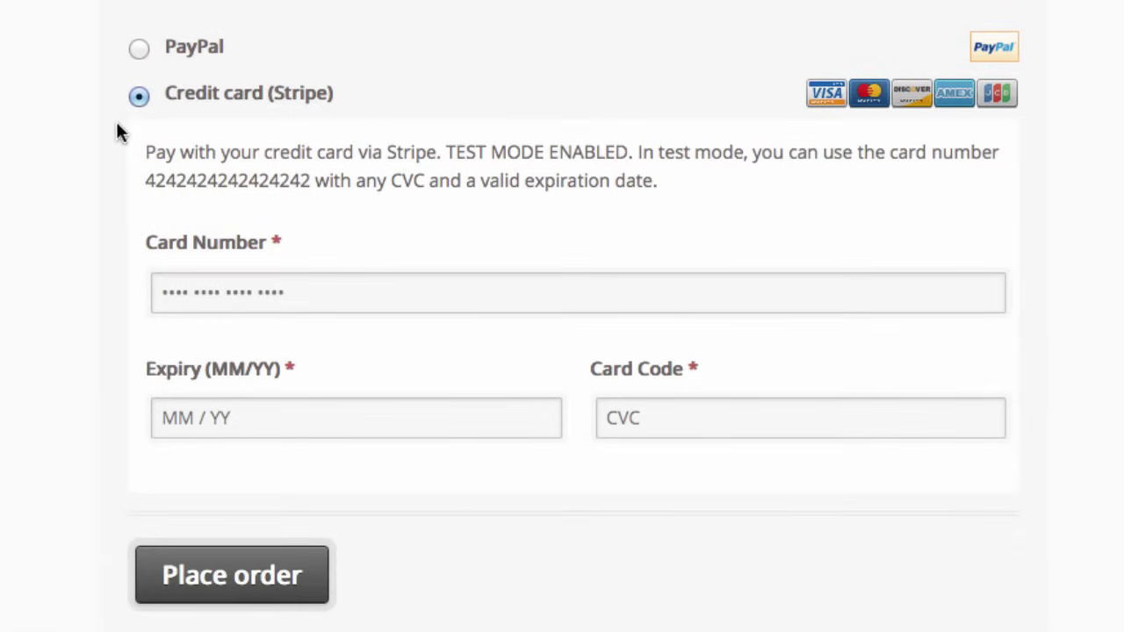
scroll(167, 175, down, 1)
click(324, 264)
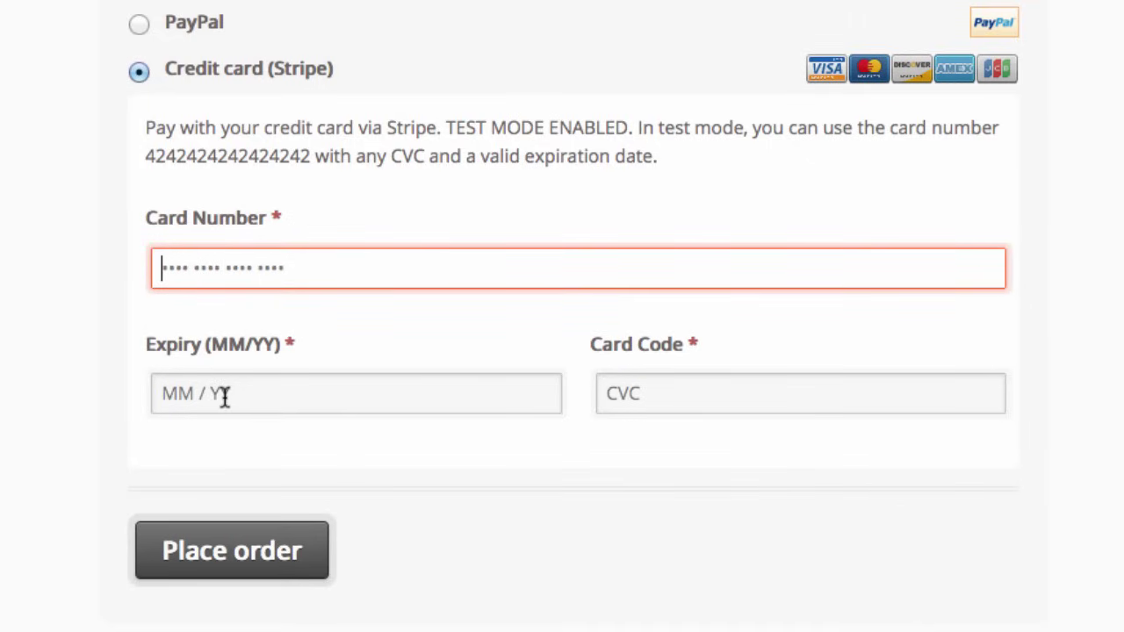
click(642, 395)
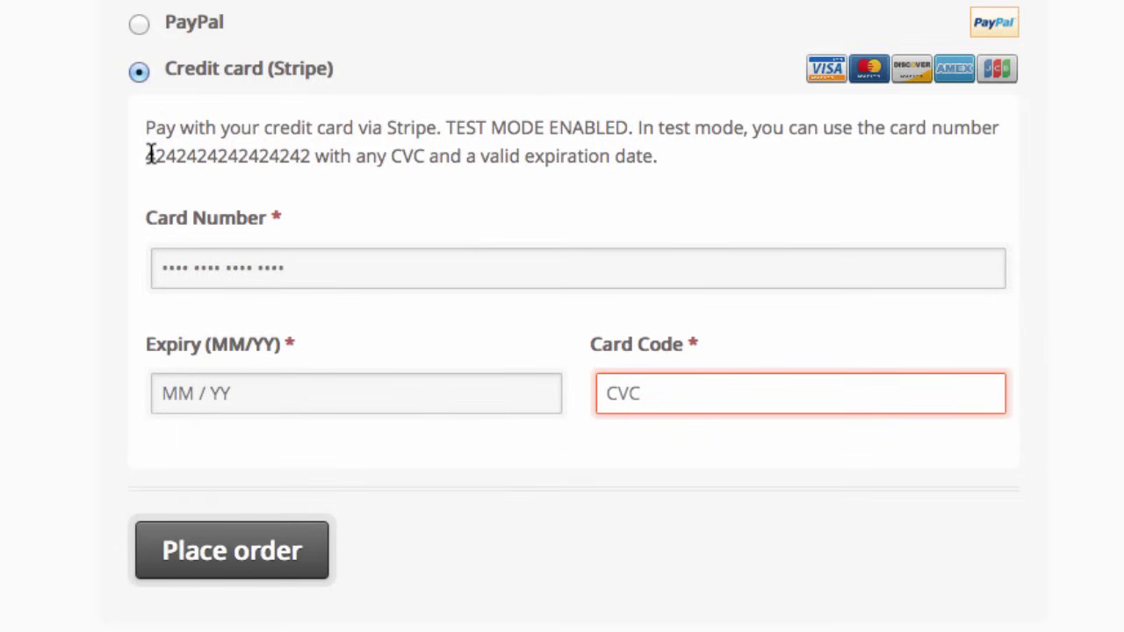
double_click(203, 155)
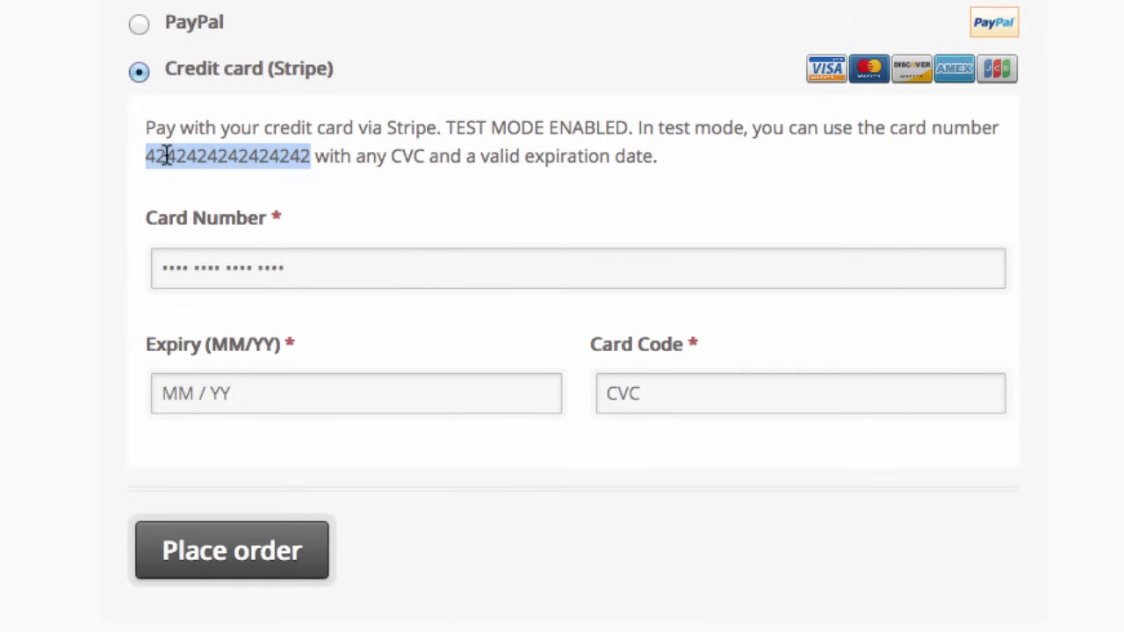
click(268, 259)
click(301, 265)
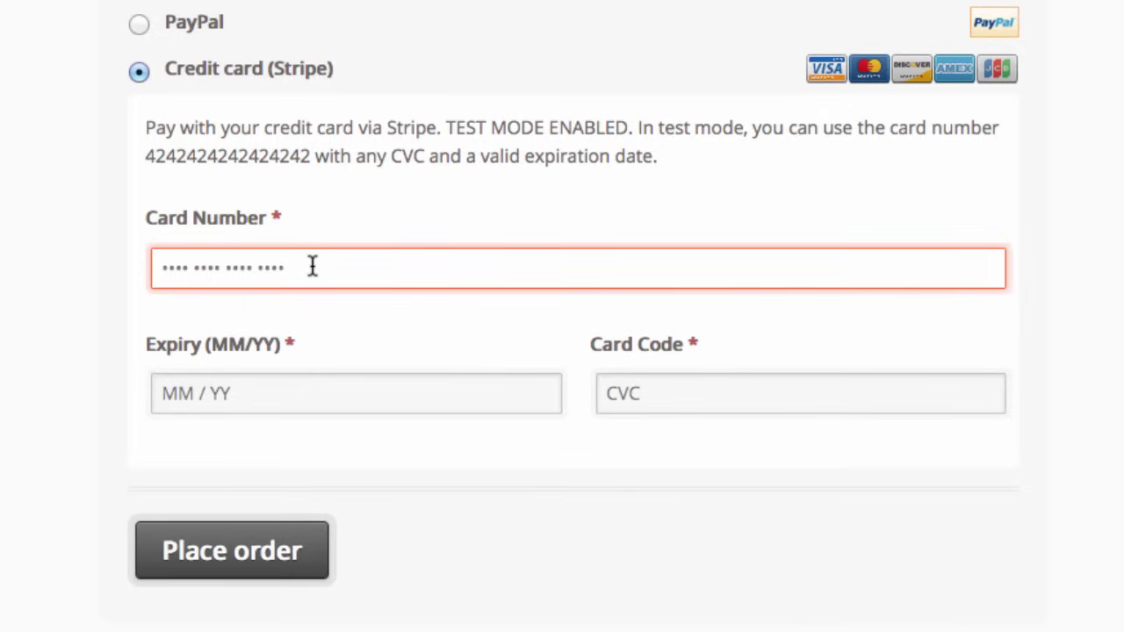
key(ctrl+v)
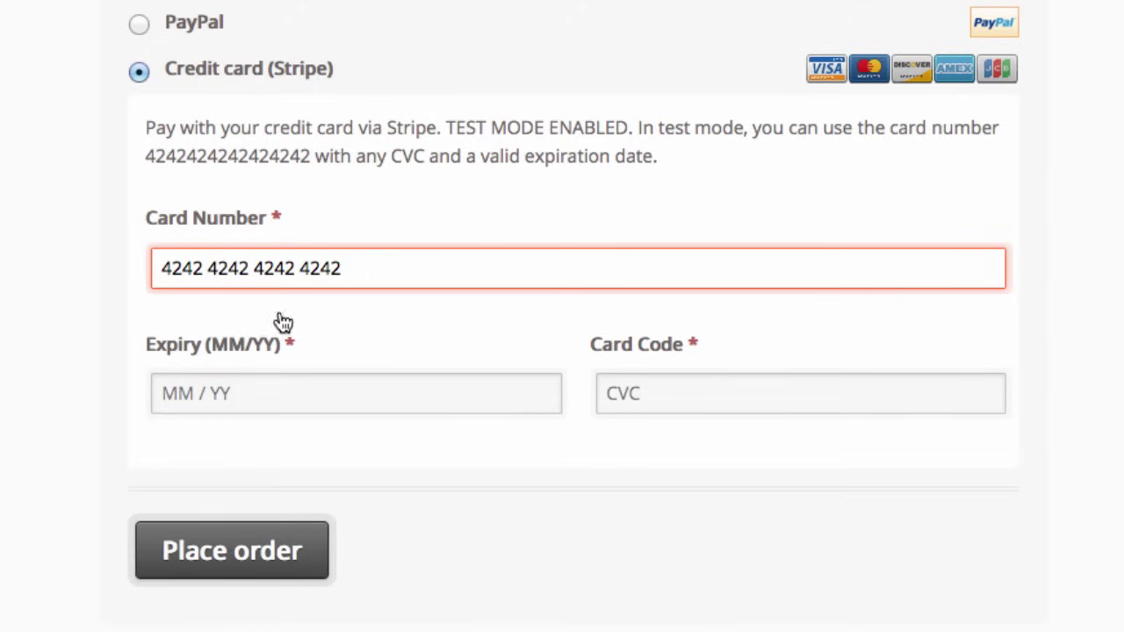
Step: Enter expiry 12 / 14 and a card code, then submit the order
click(255, 388)
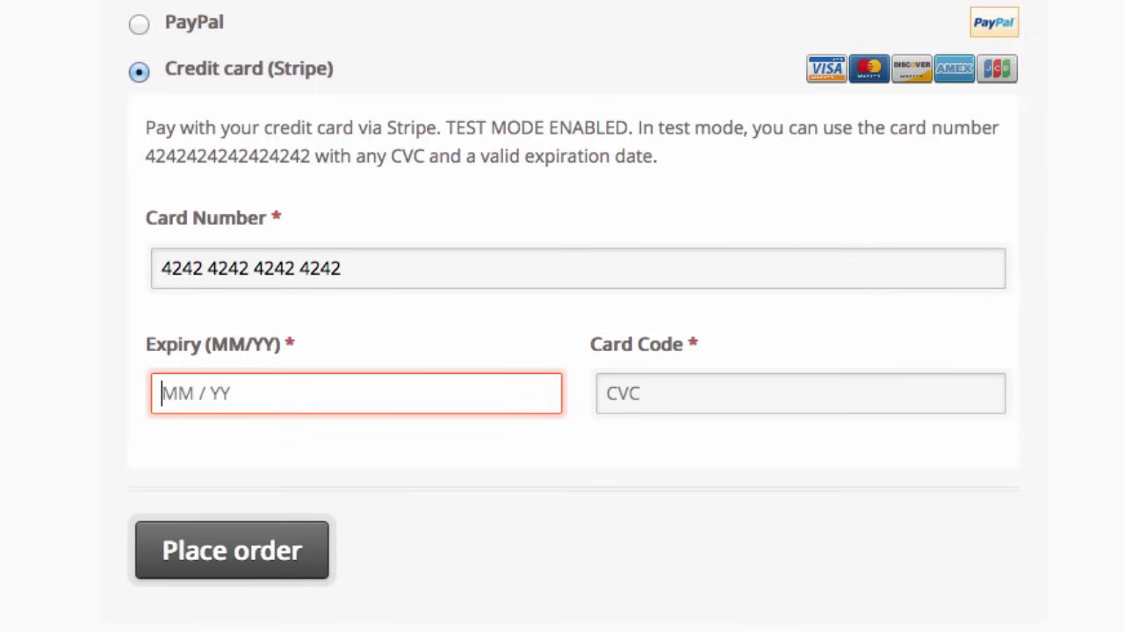
text(12 / )
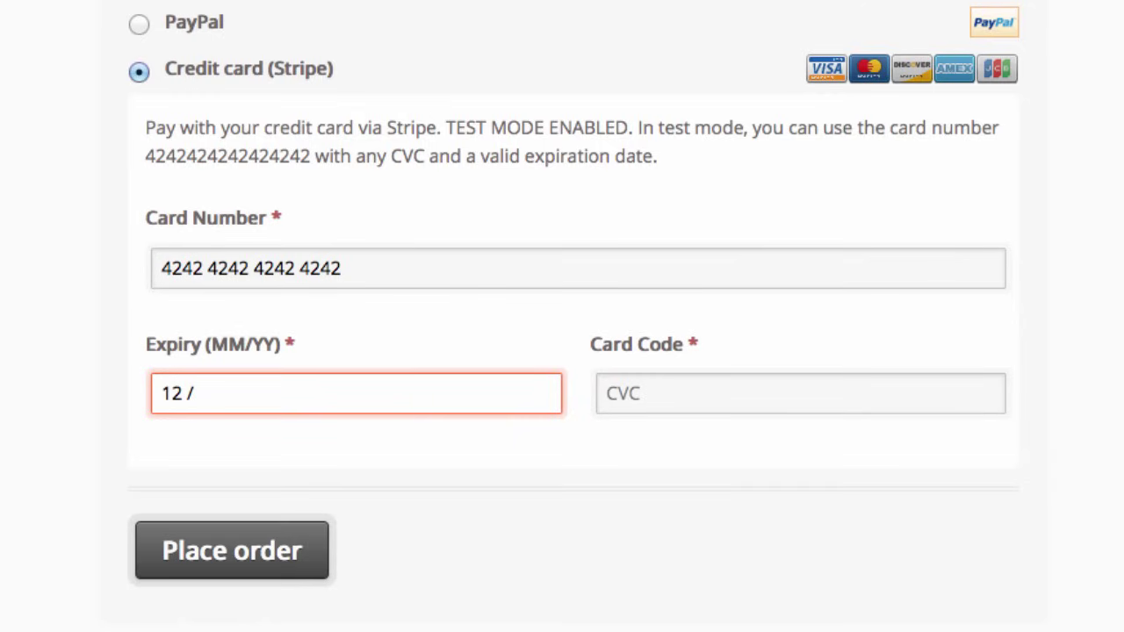
text(14)
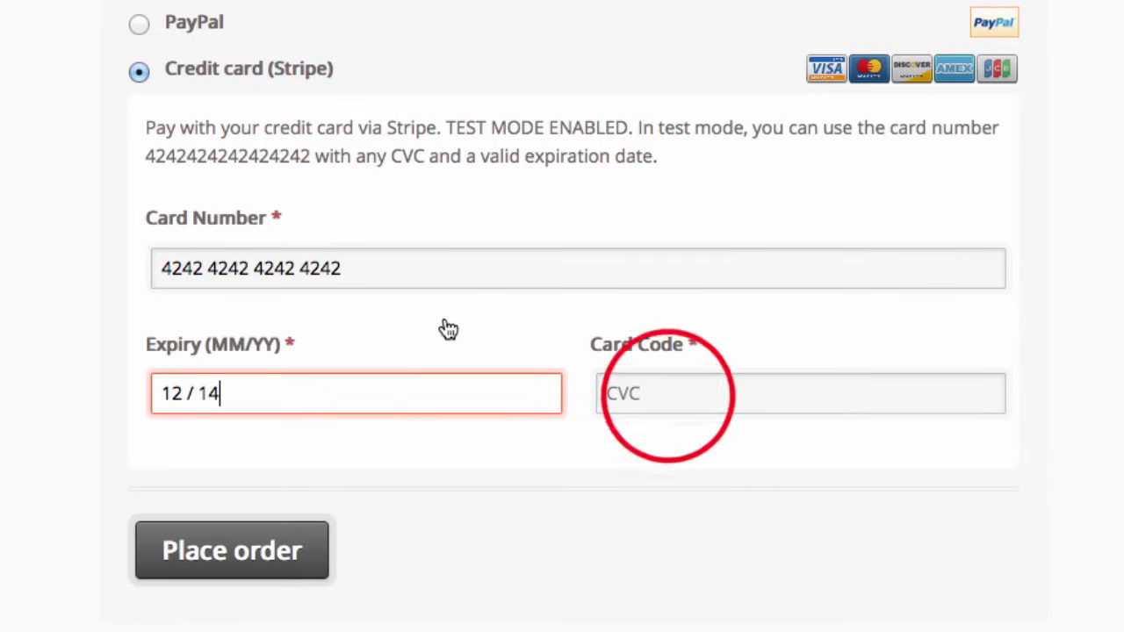
click(667, 394)
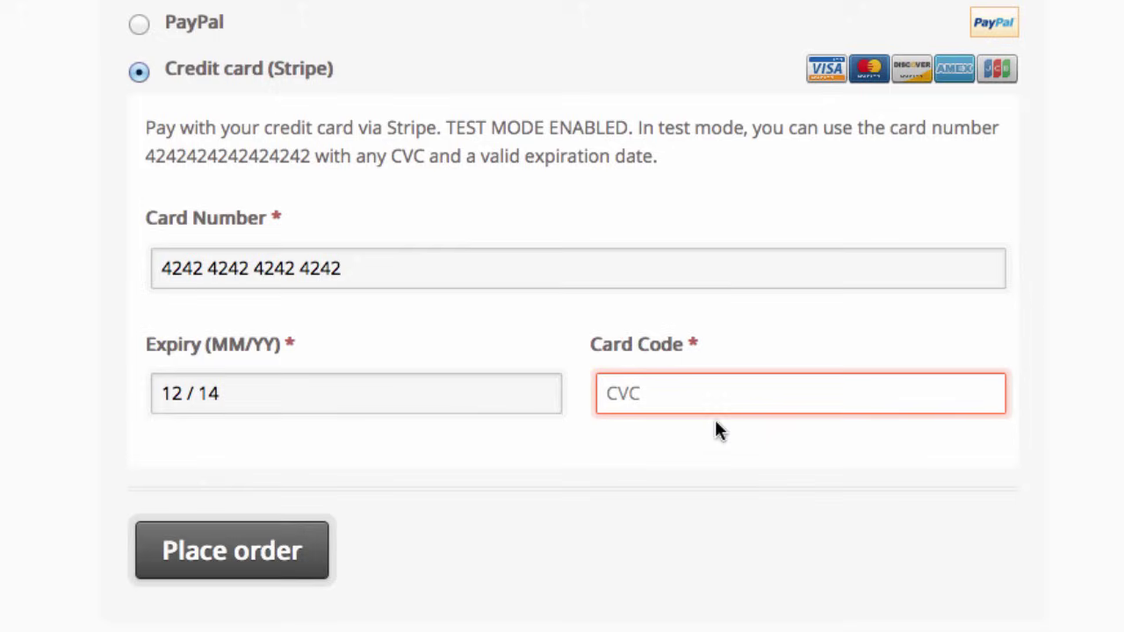
click(233, 549)
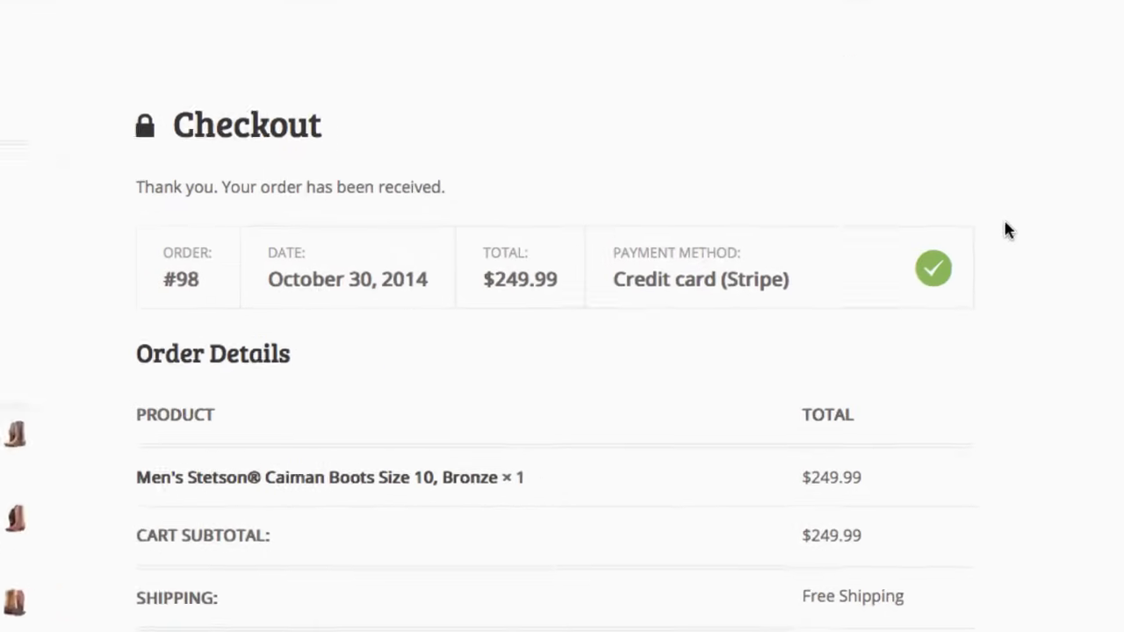
Step: Scroll through the order-received page for order #98 ($249.99) and its customer details
scroll(1017, 190, down, 2)
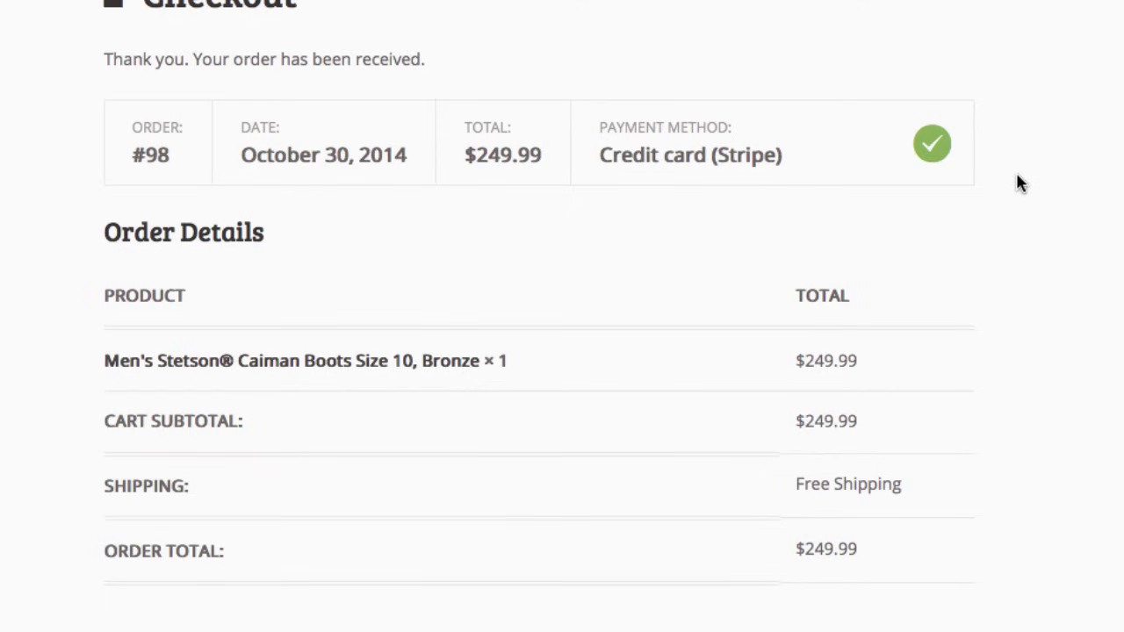
scroll(271, 70, down, 3)
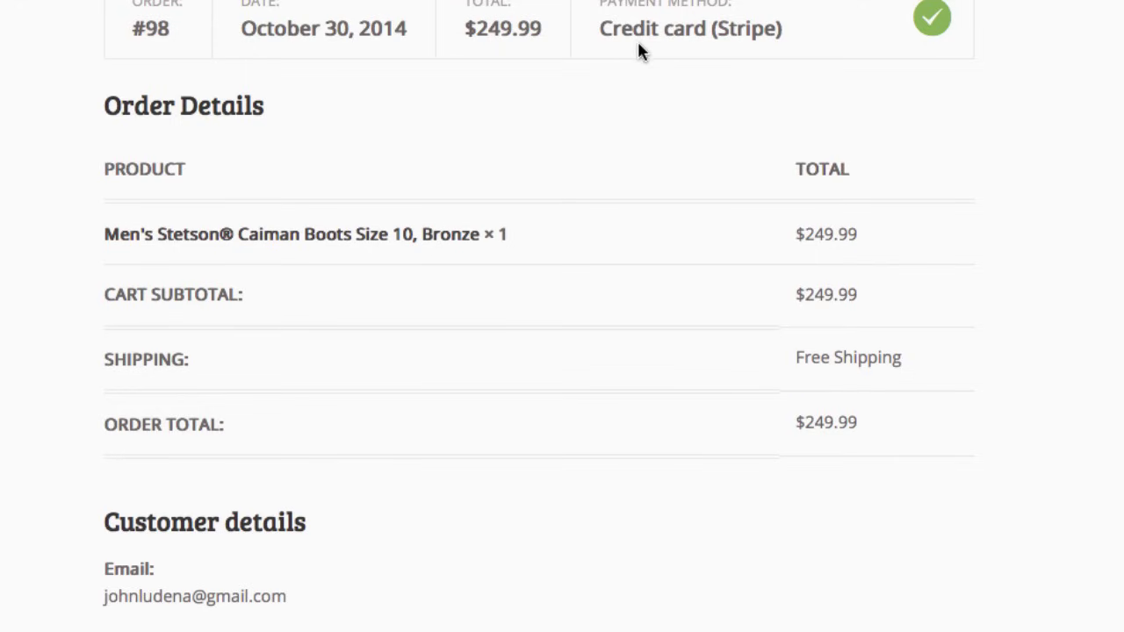
scroll(639, 51, down, 1)
scroll(614, 50, down, 3)
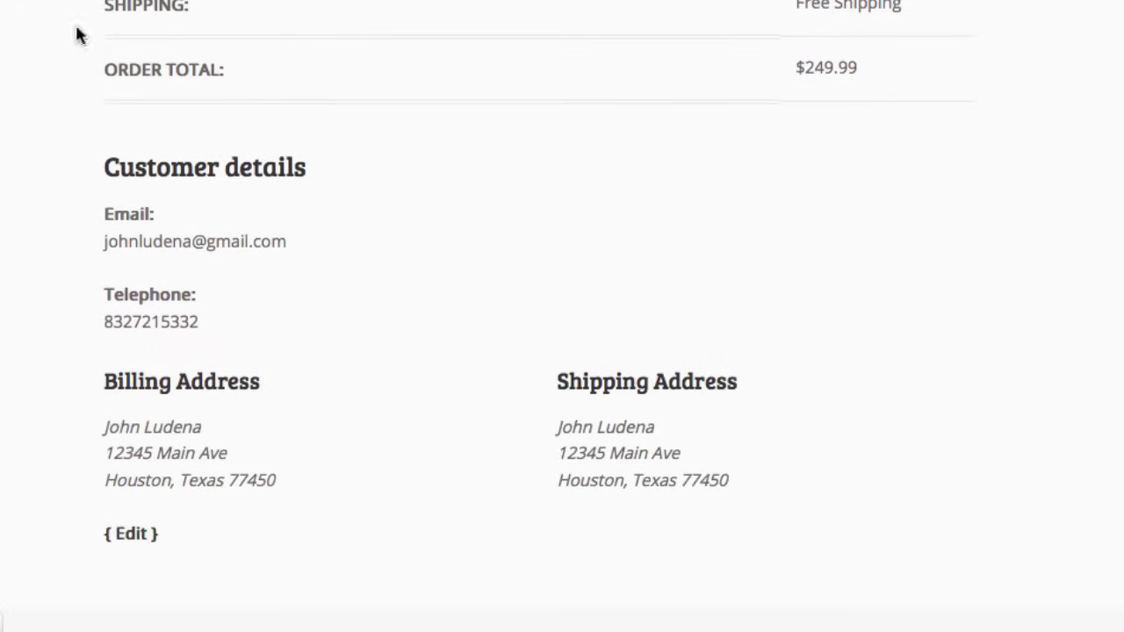
scroll(65, 167, down, 2)
scroll(65, 168, up, 10)
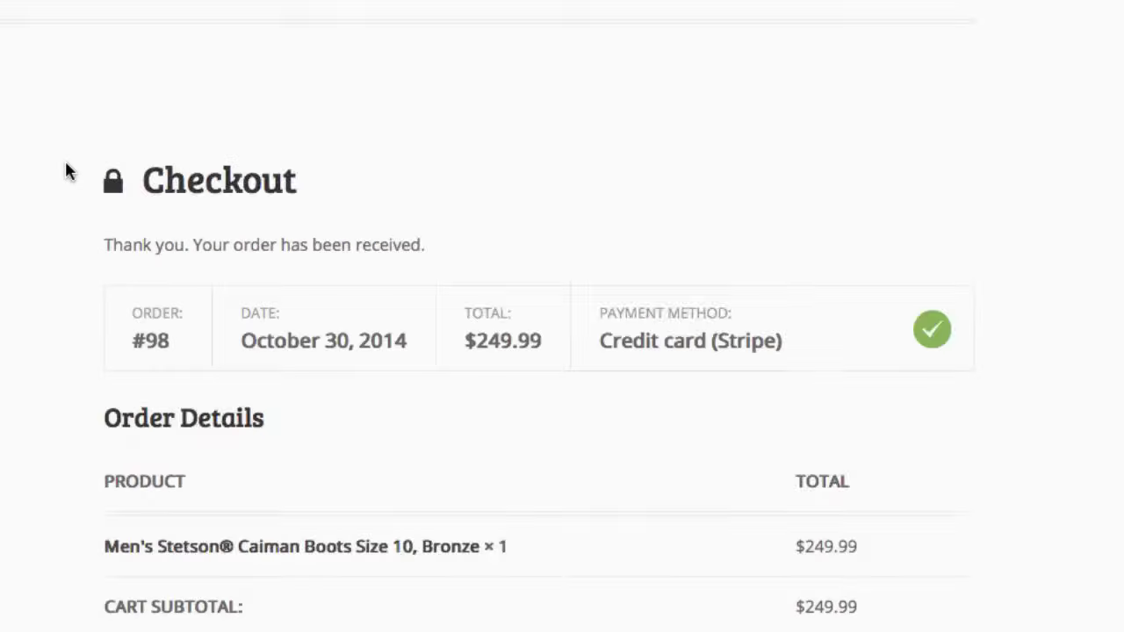
scroll(207, 305, down, 1)
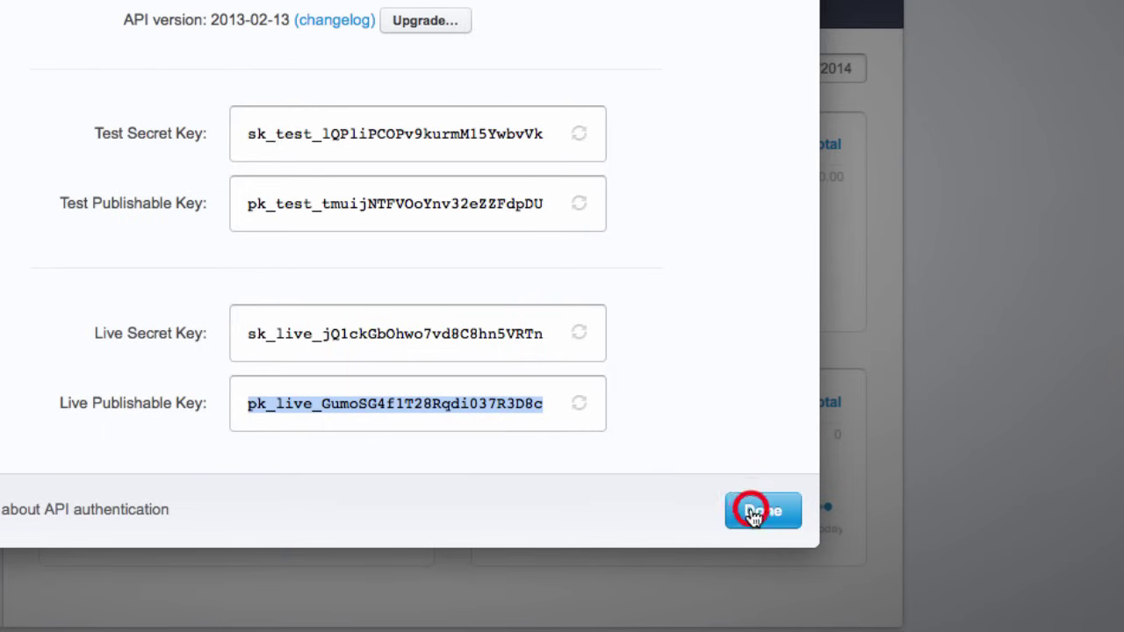
Step: Close the API keys dialog and switch to TEST to see today's $249.99 charge
click(747, 509)
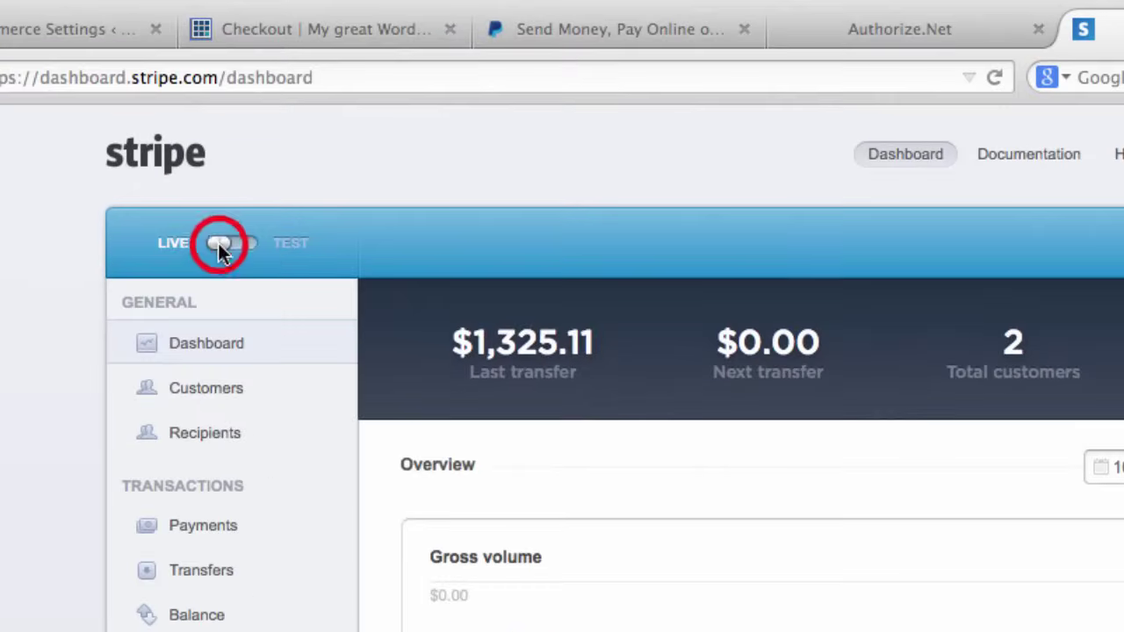
click(251, 135)
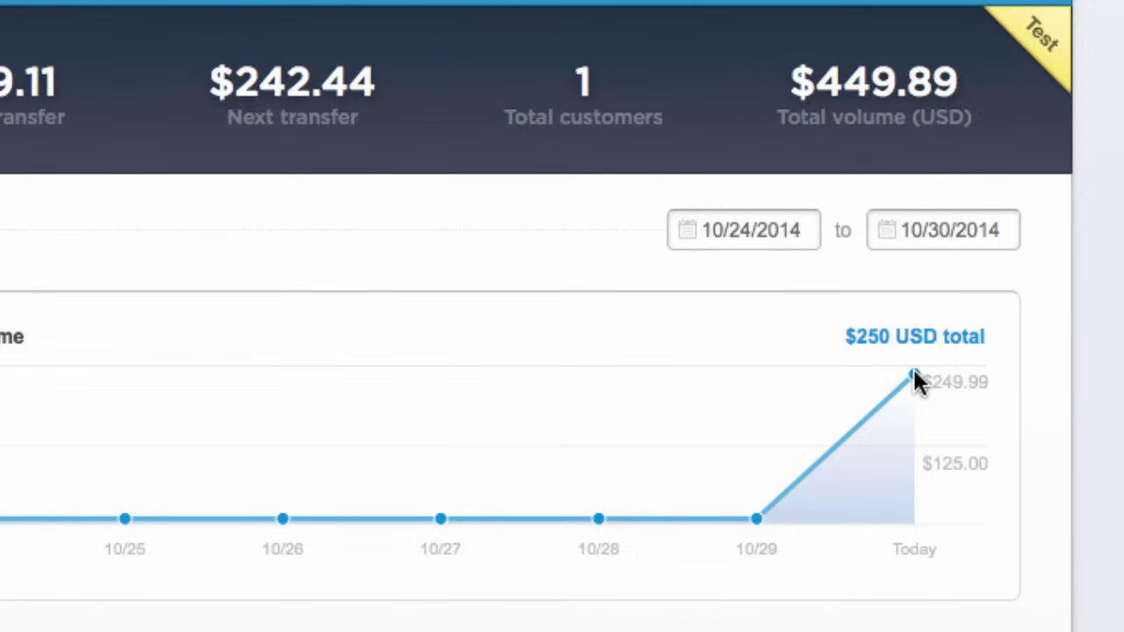
mouse_move(913, 379)
scroll(1075, 321, down, 3)
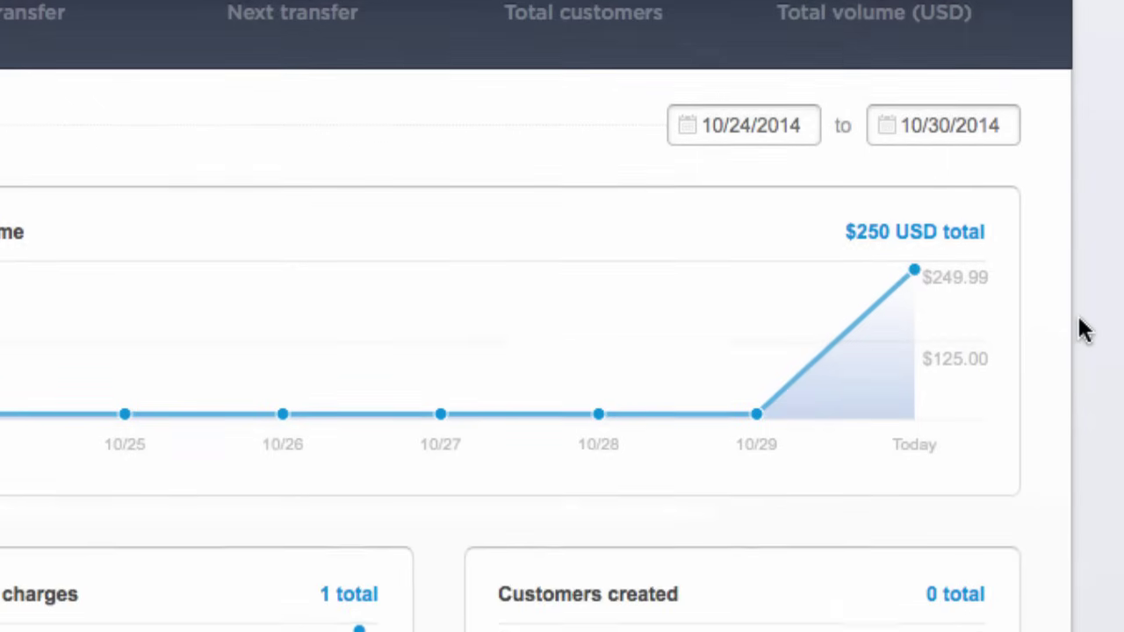
scroll(1099, 328, up, 3)
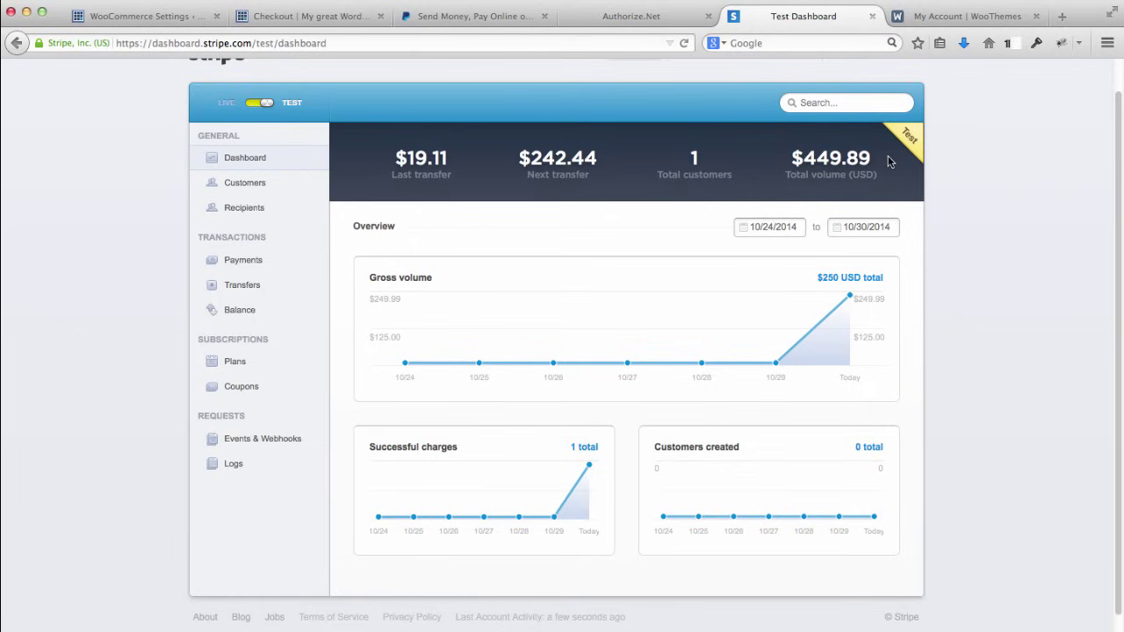
Step: Browse test Customers, Recipients and Payments (showing the $249.99 charge), then Transfers
scroll(1029, 166, up, 1)
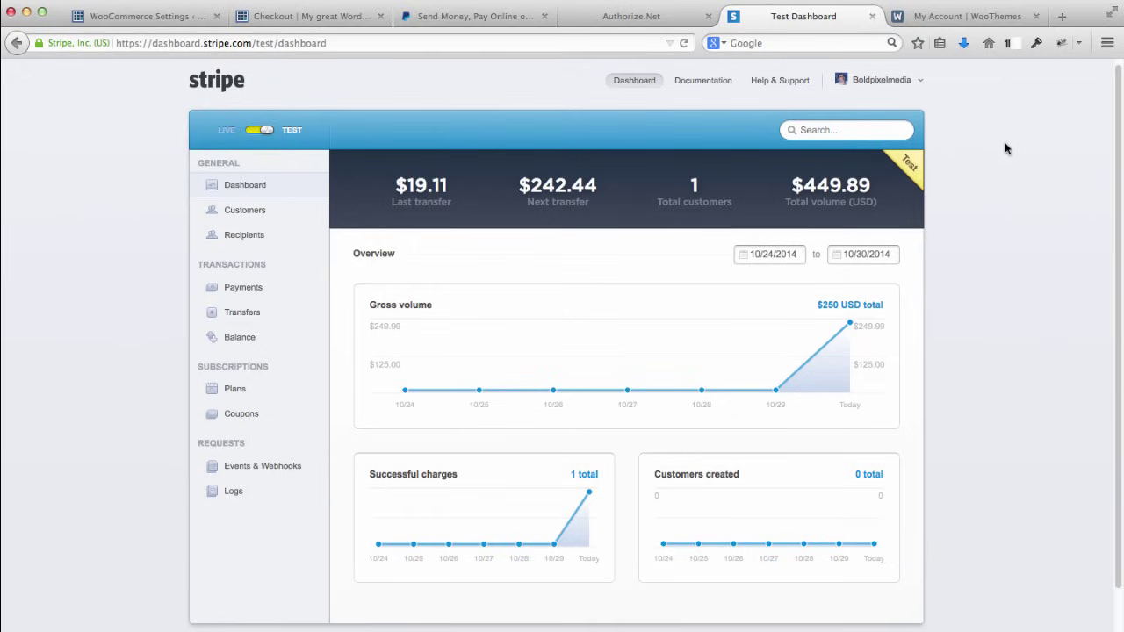
scroll(1007, 150, down, 1)
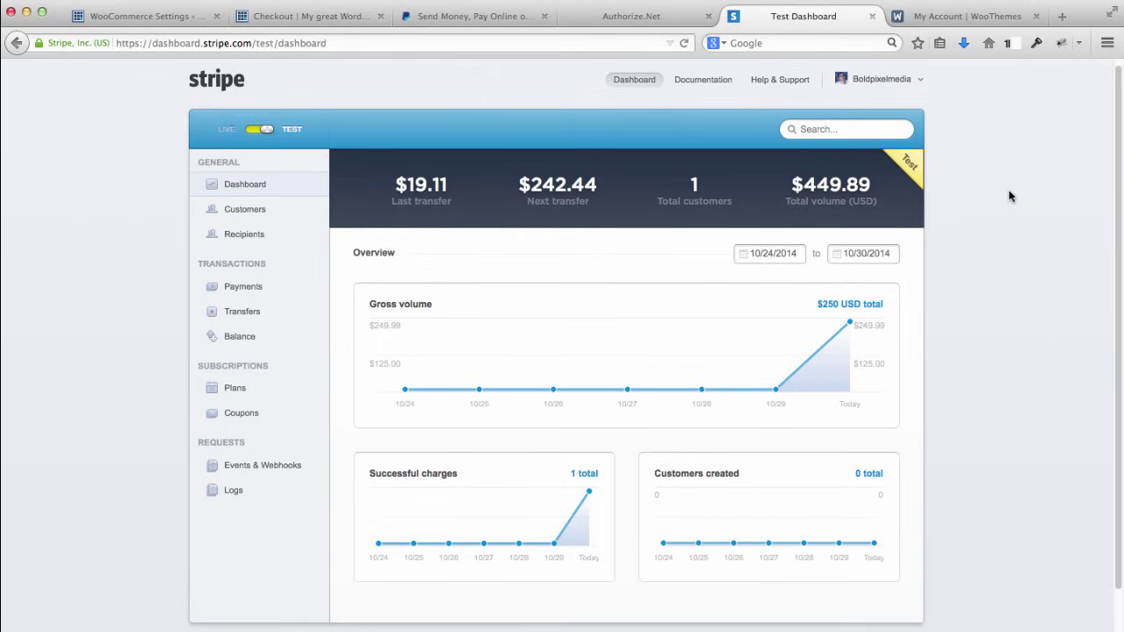
click(243, 217)
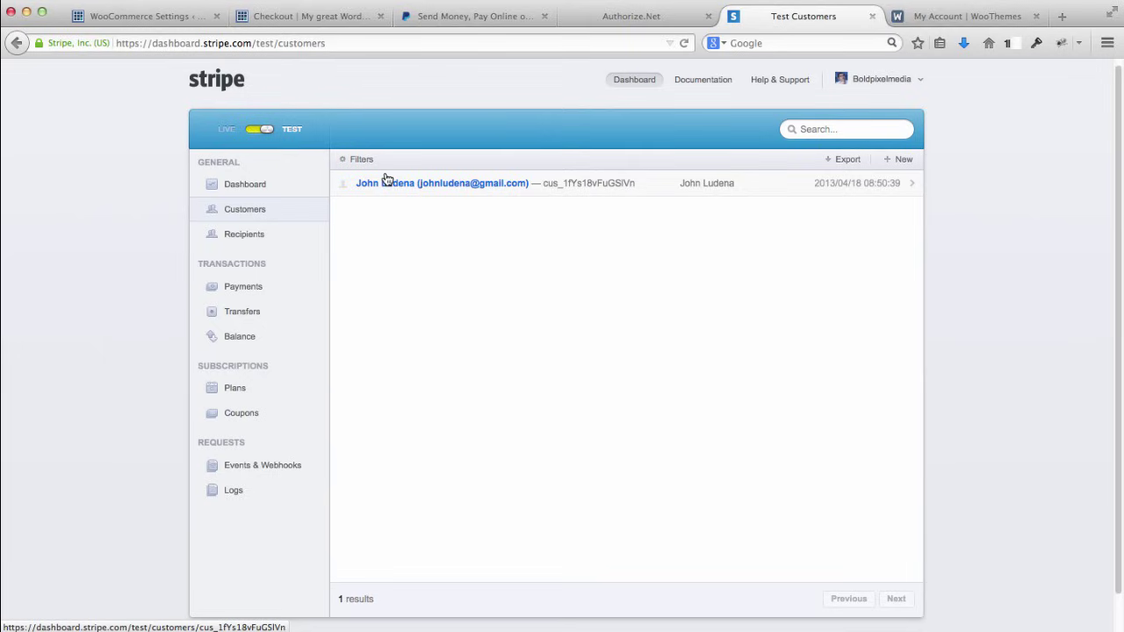
click(253, 237)
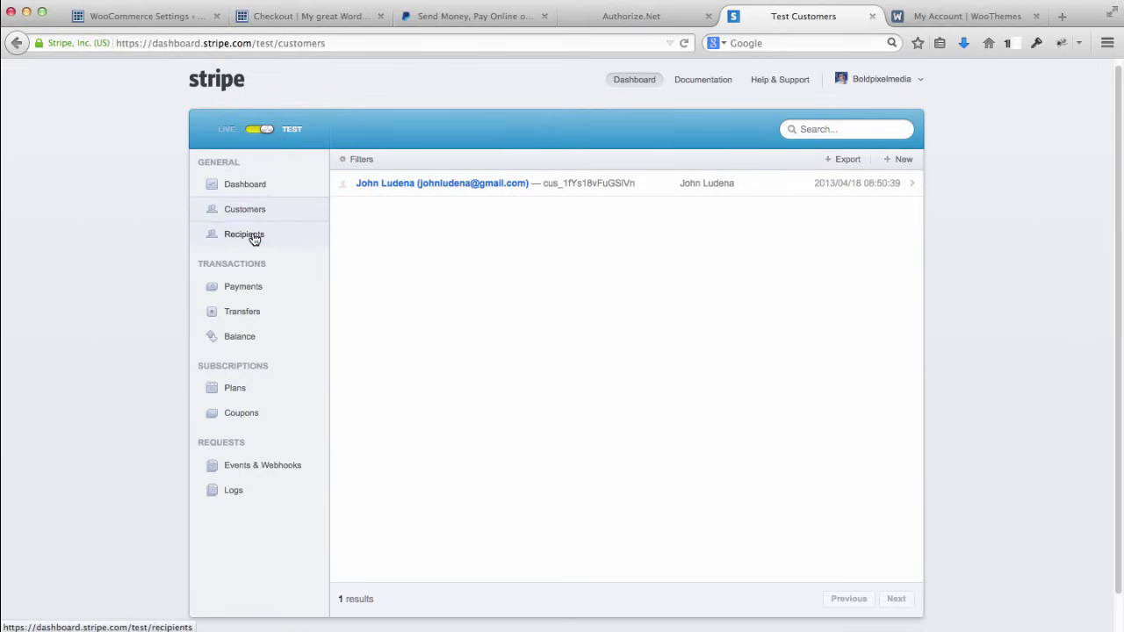
click(256, 186)
click(259, 289)
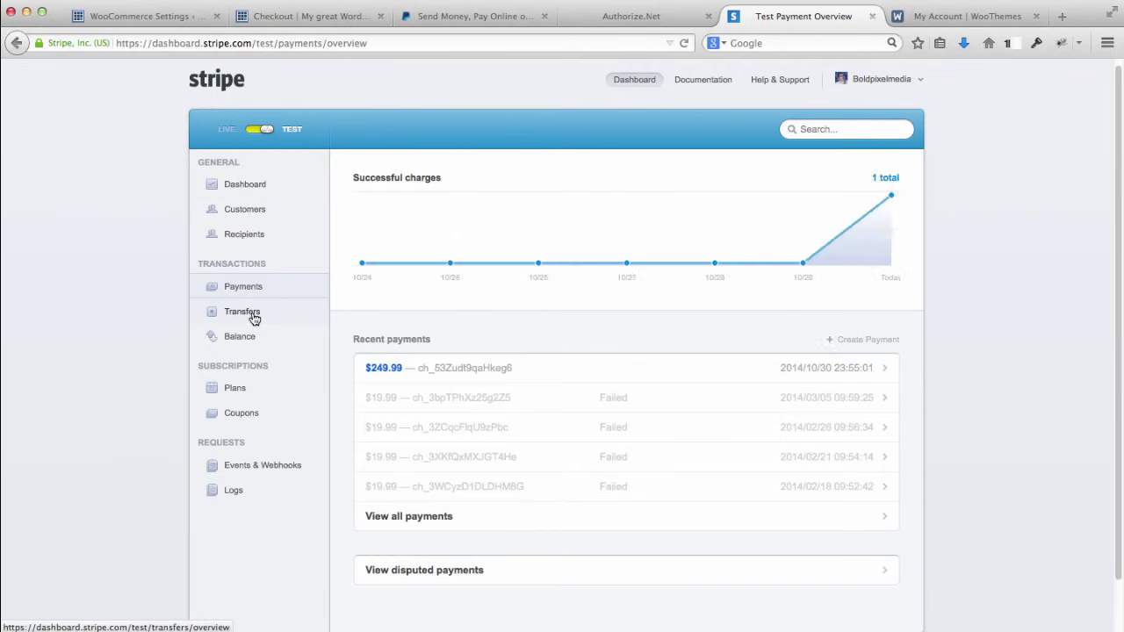
click(254, 319)
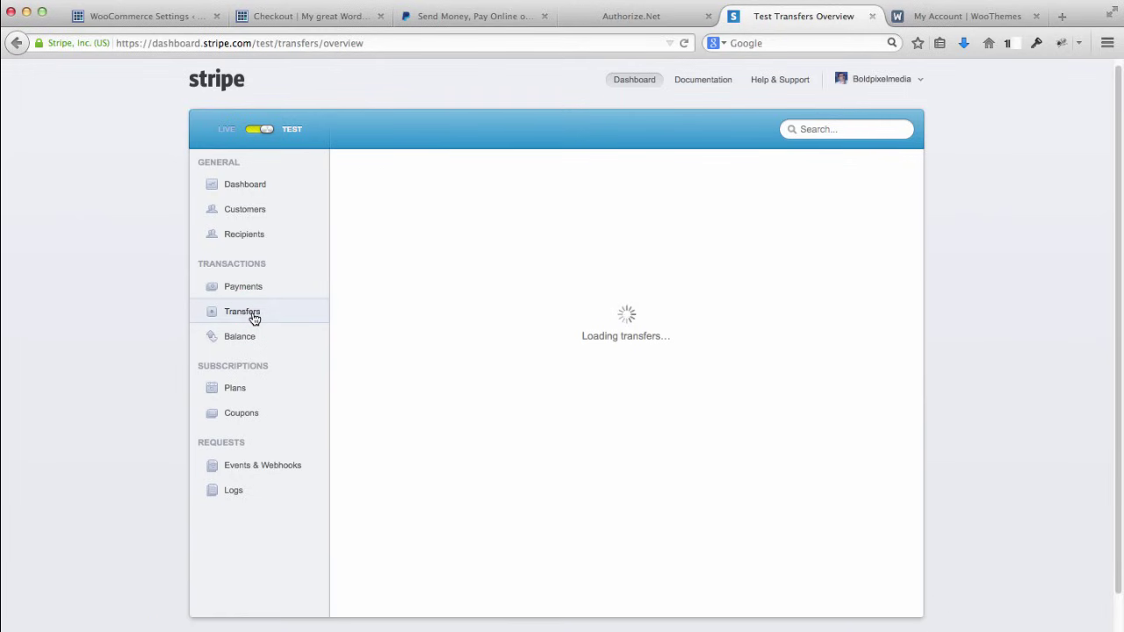
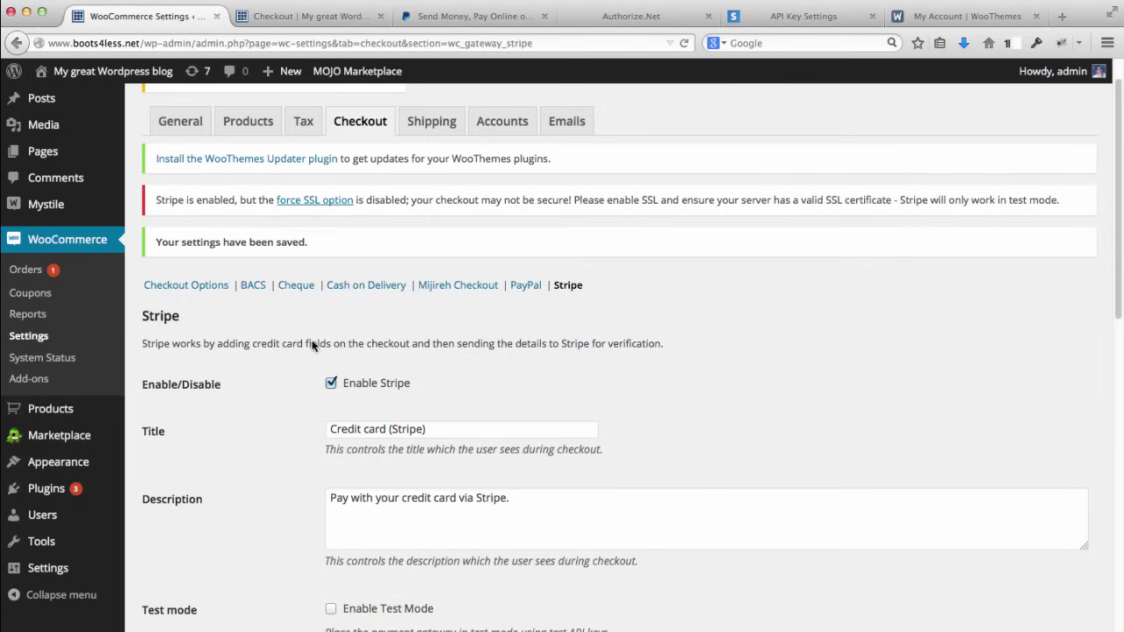
Step: Scroll the Stripe gateway settings, then view the store's checkout page and its web address
scroll(312, 343, down, 3)
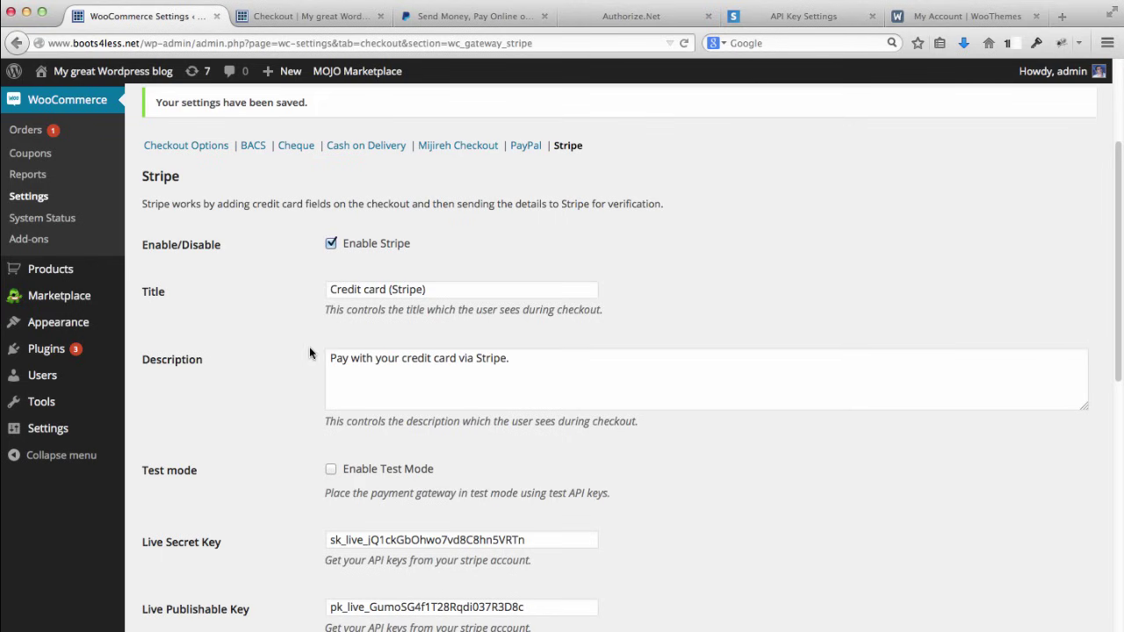
scroll(296, 341, up, 1)
scroll(296, 347, up, 3)
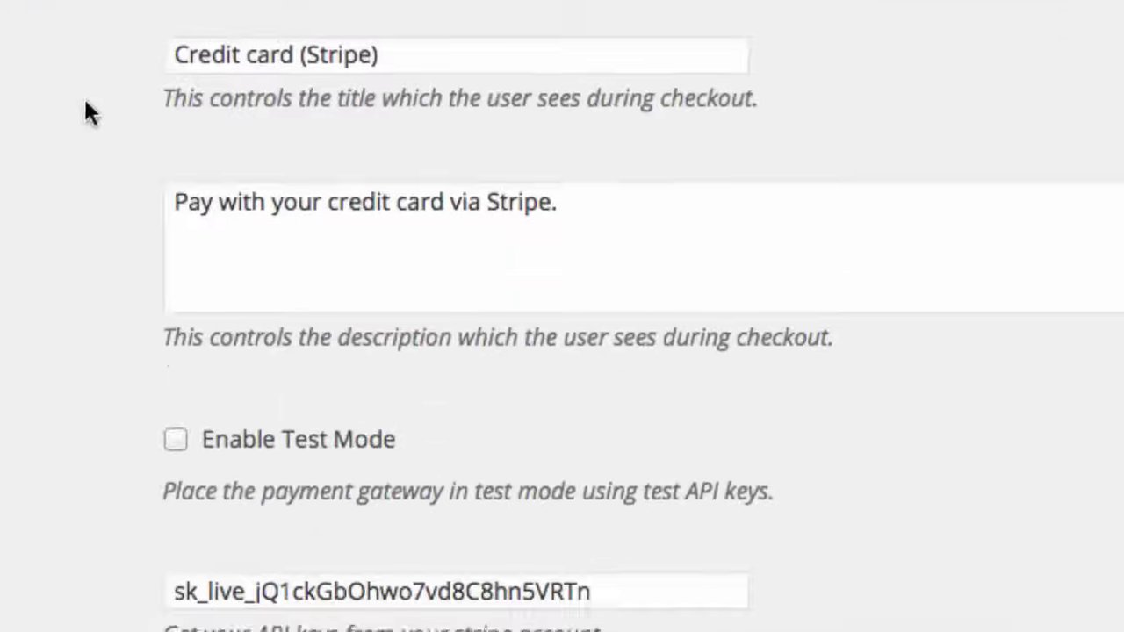
scroll(76, 103, down, 3)
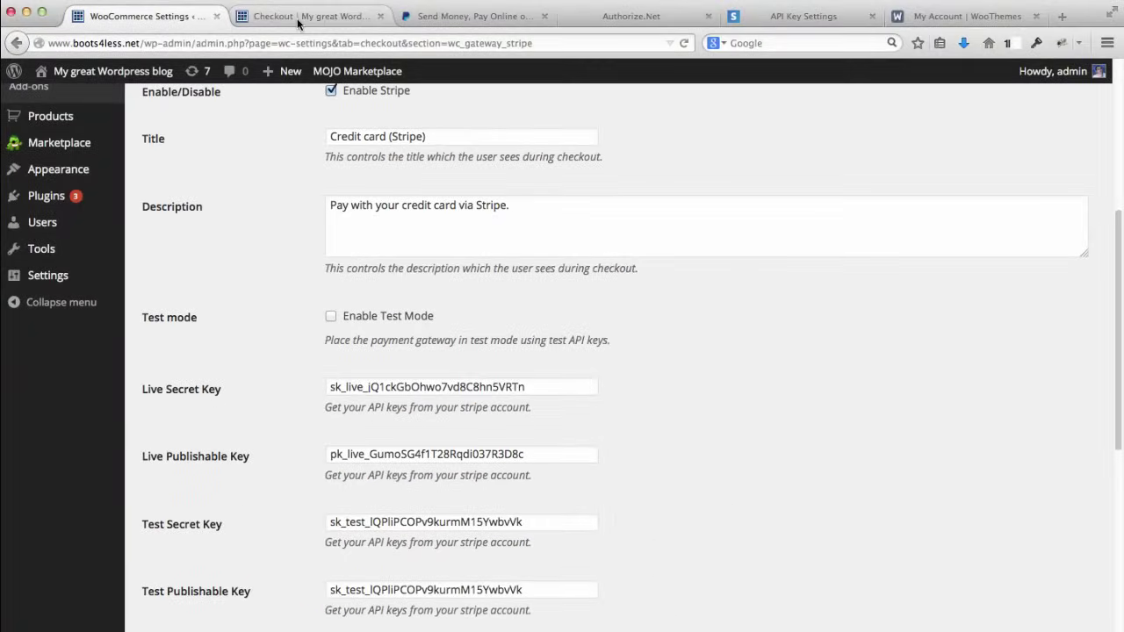
click(297, 22)
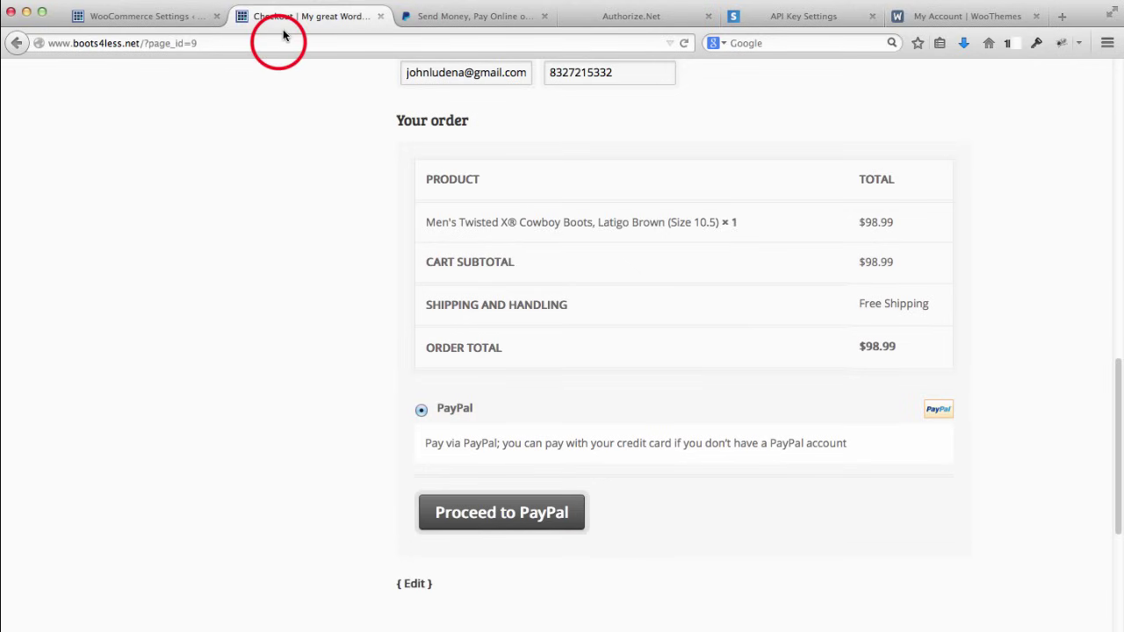
click(277, 43)
scroll(320, 174, down, 2)
scroll(319, 174, down, 1)
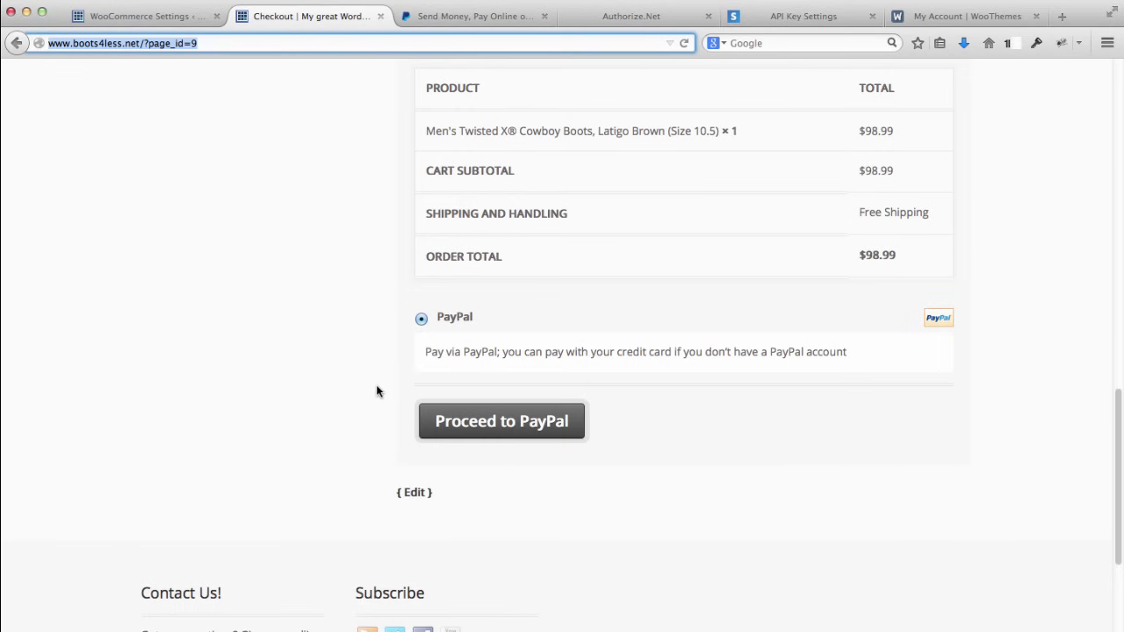
Step: Go back over the Stripe gateway settings in WooCommerce
click(163, 16)
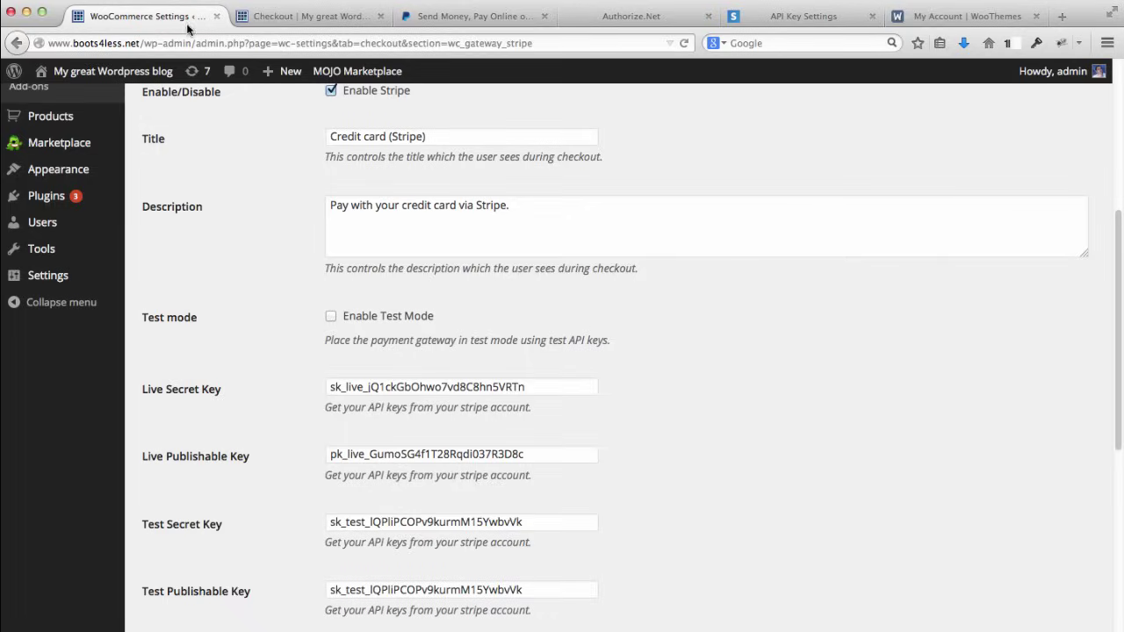
scroll(273, 290, down, 2)
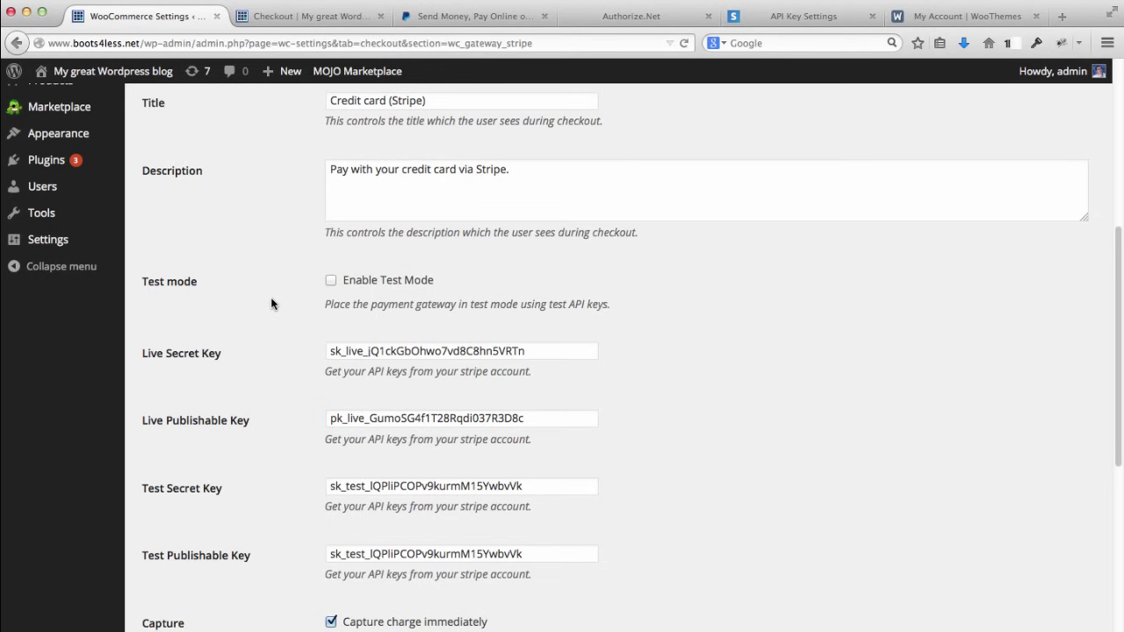
scroll(271, 303, up, 10)
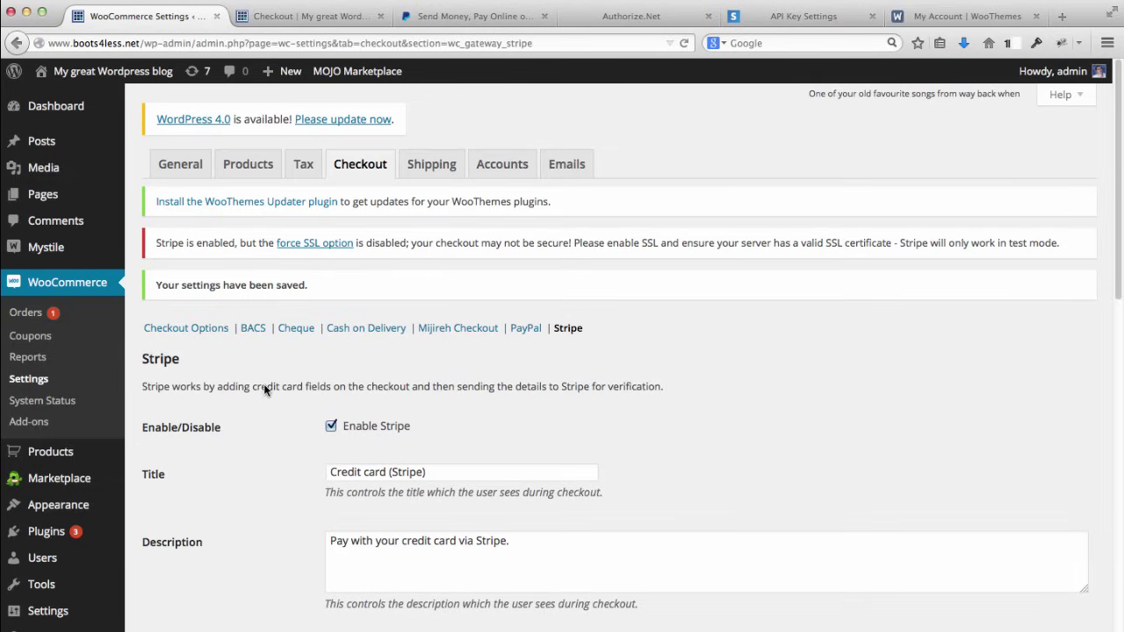
scroll(263, 384, down, 4)
scroll(263, 383, up, 4)
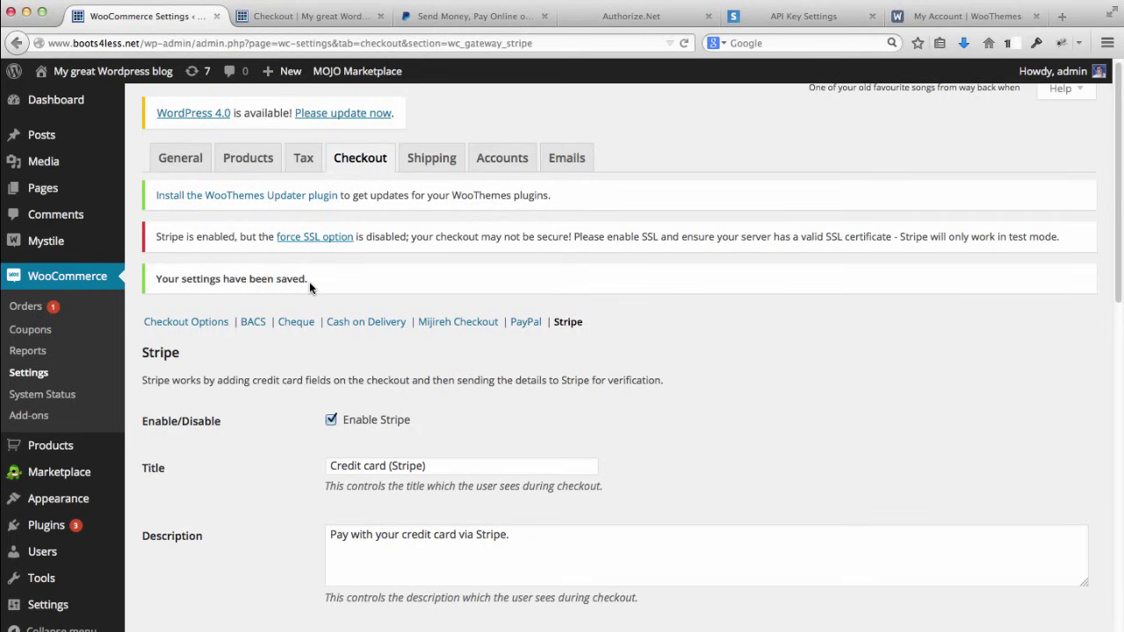
Step: Look through the General store settings, then bring up Checkout Options with guest checkout enabled
click(181, 163)
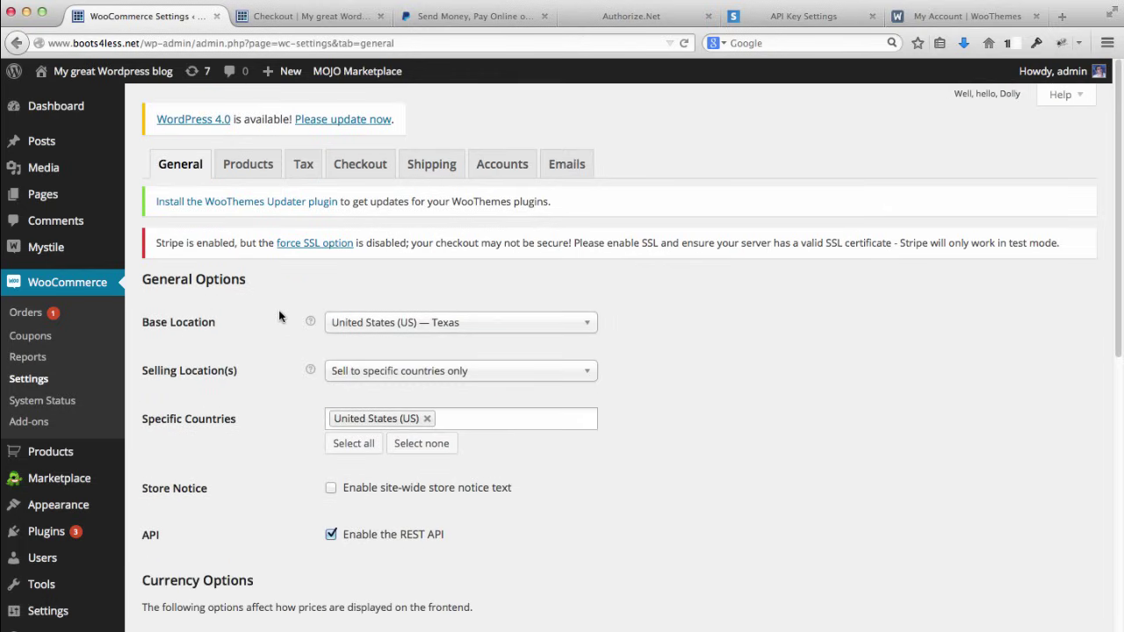
scroll(279, 316, down, 7)
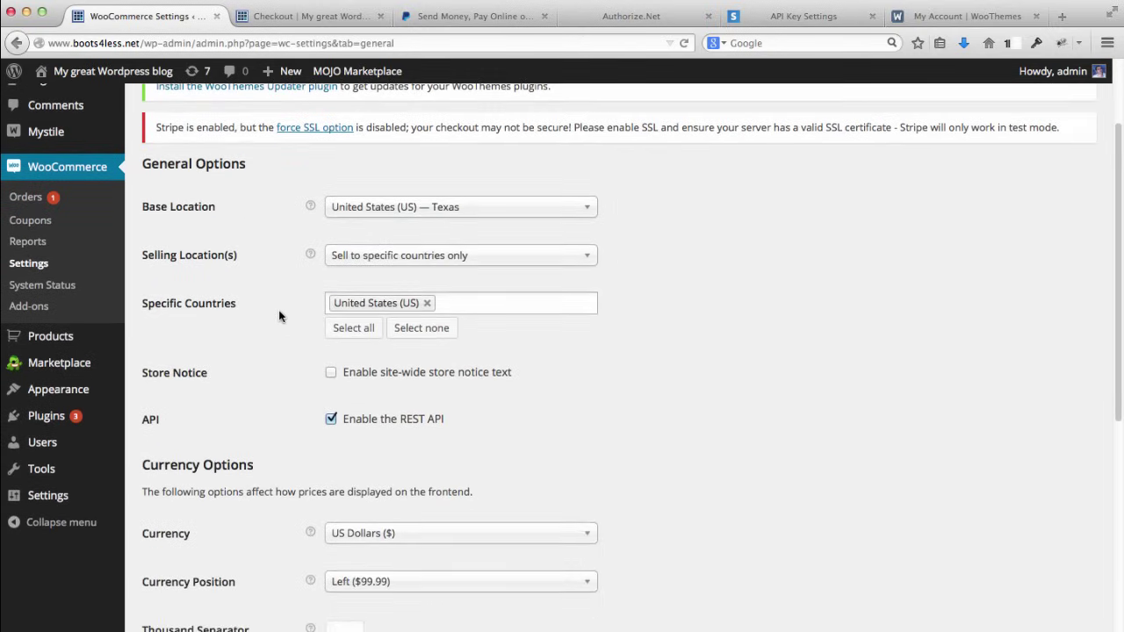
scroll(279, 316, down, 5)
scroll(279, 316, up, 10)
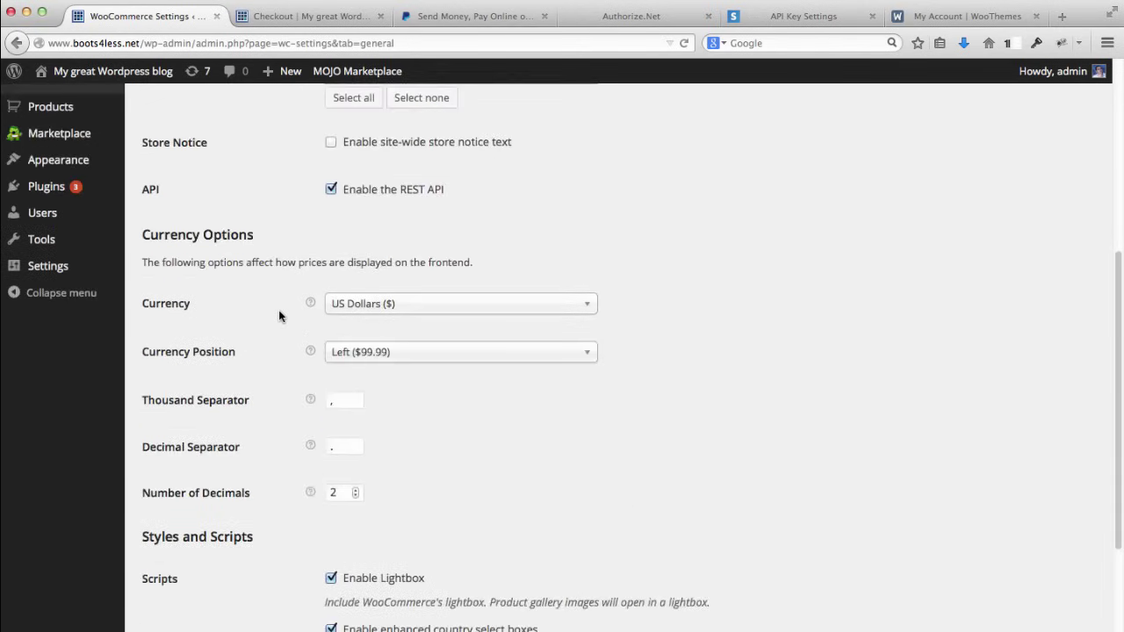
click(369, 173)
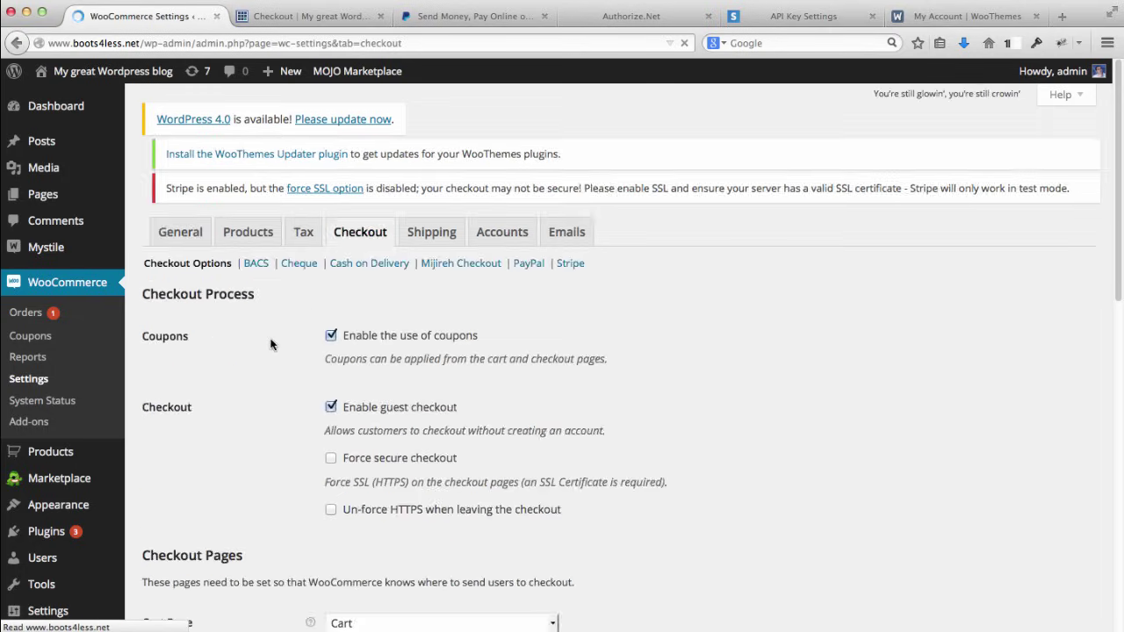
Step: Review Checkout Options with Force secure checkout unchecked, then view the $98.99 PayPal-only checkout
scroll(260, 293, down, 2)
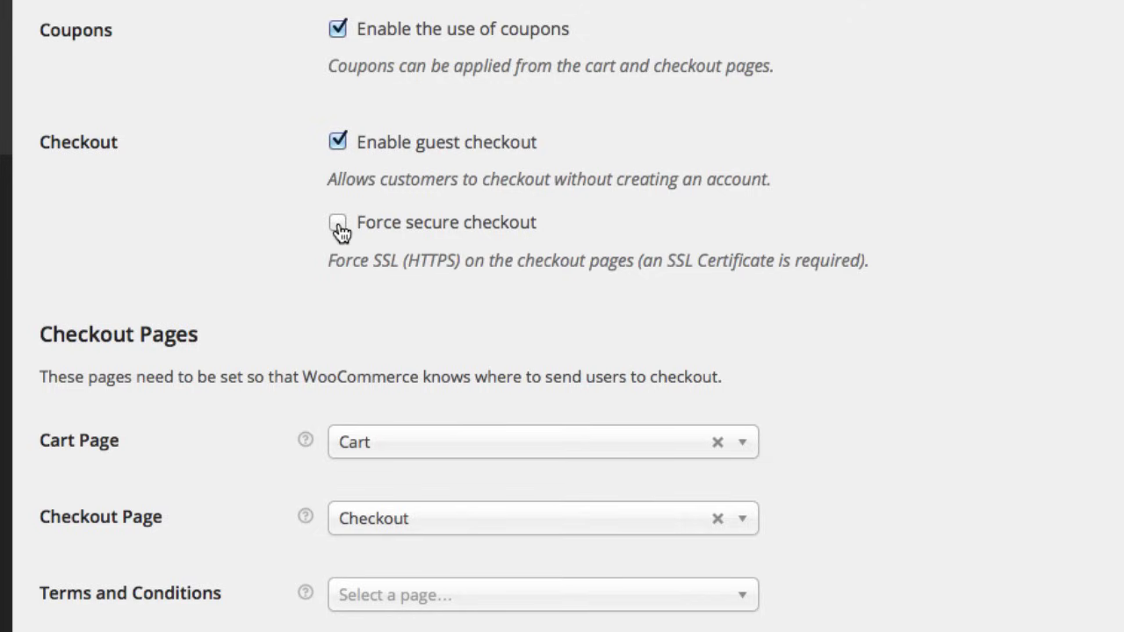
click(215, 214)
scroll(215, 219, down, 2)
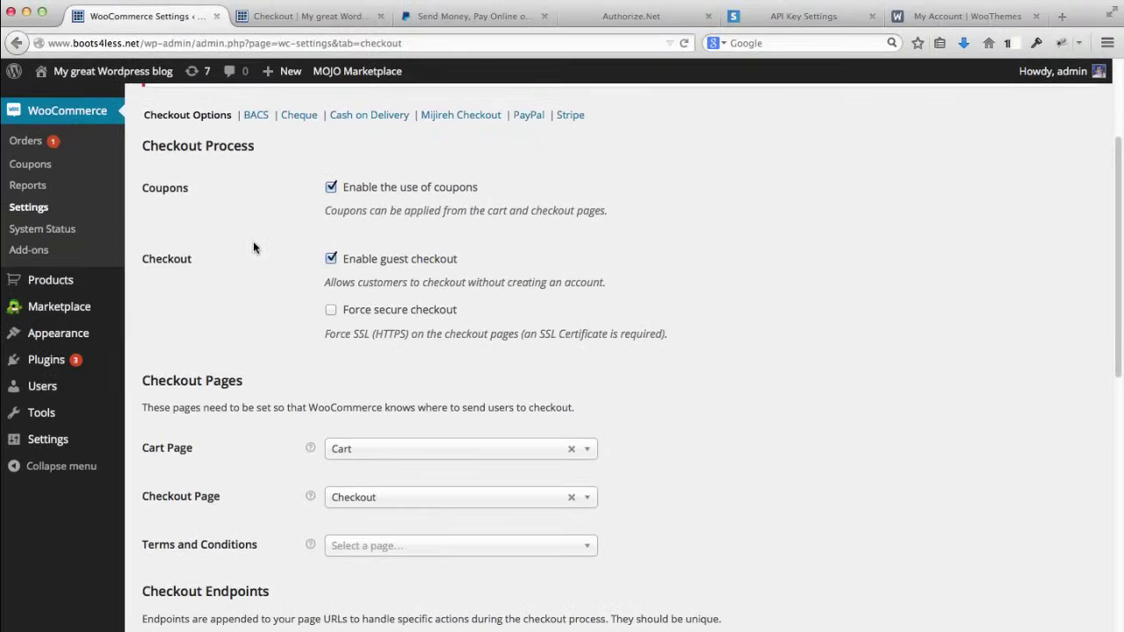
click(309, 17)
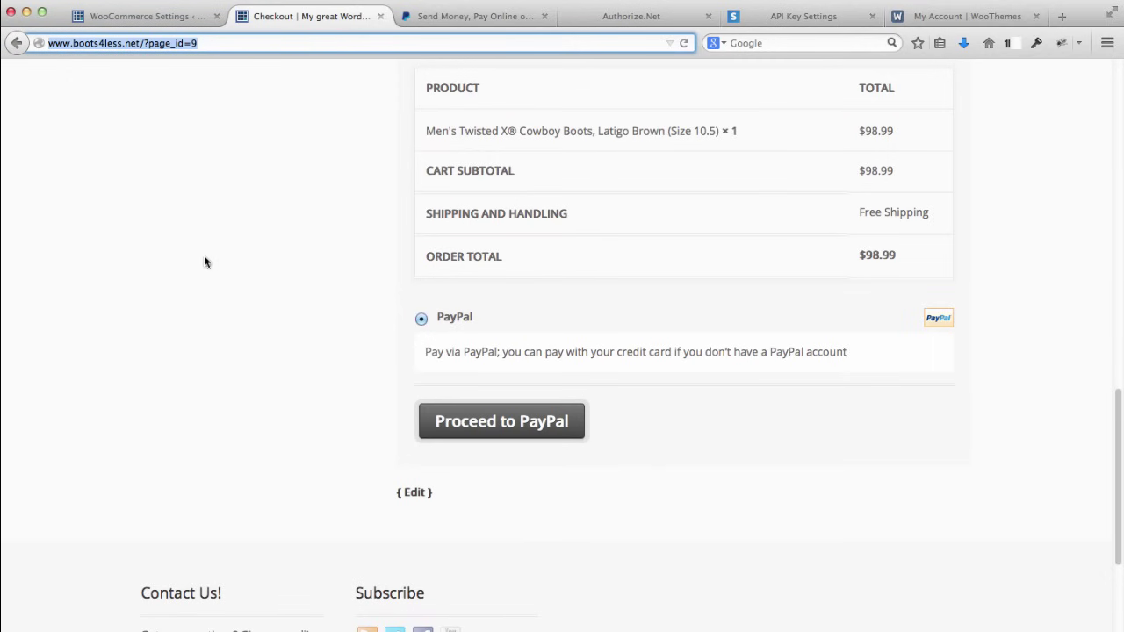
Step: Scroll the $98.99 checkout with filled billing details to the top, then return to Stripe API keys
scroll(133, 264, up, 2)
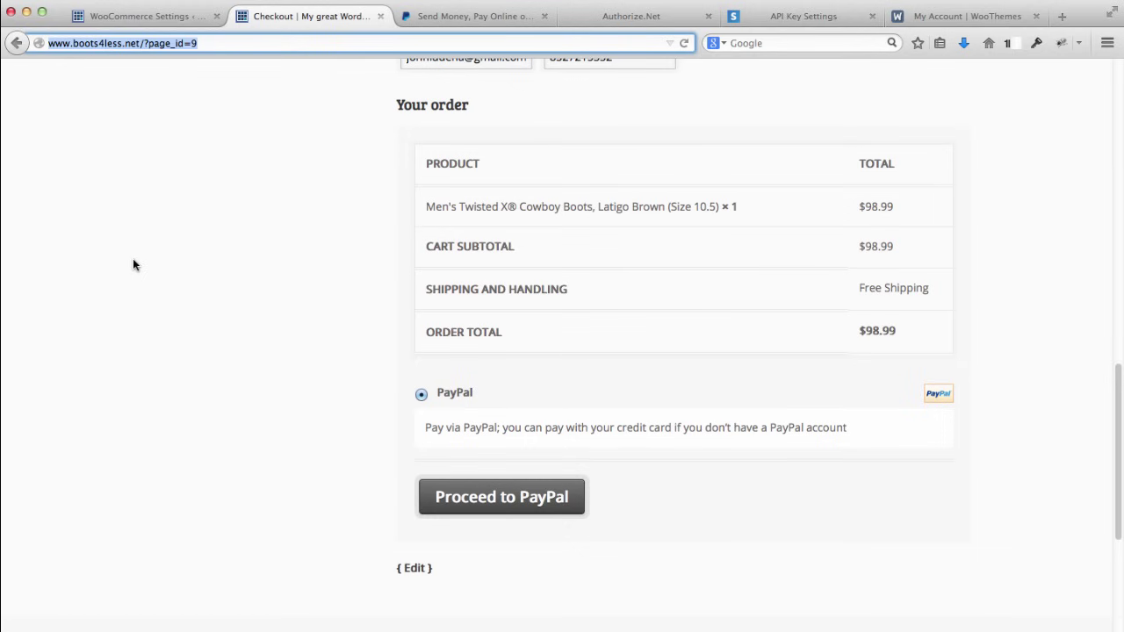
scroll(985, 234, up, 6)
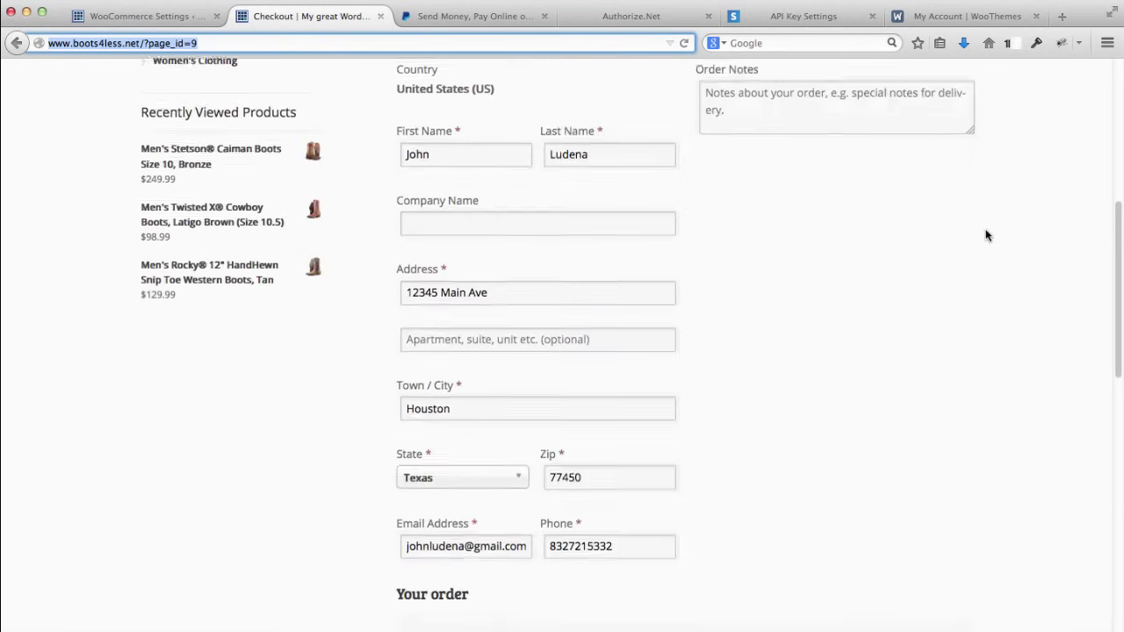
scroll(985, 234, up, 5)
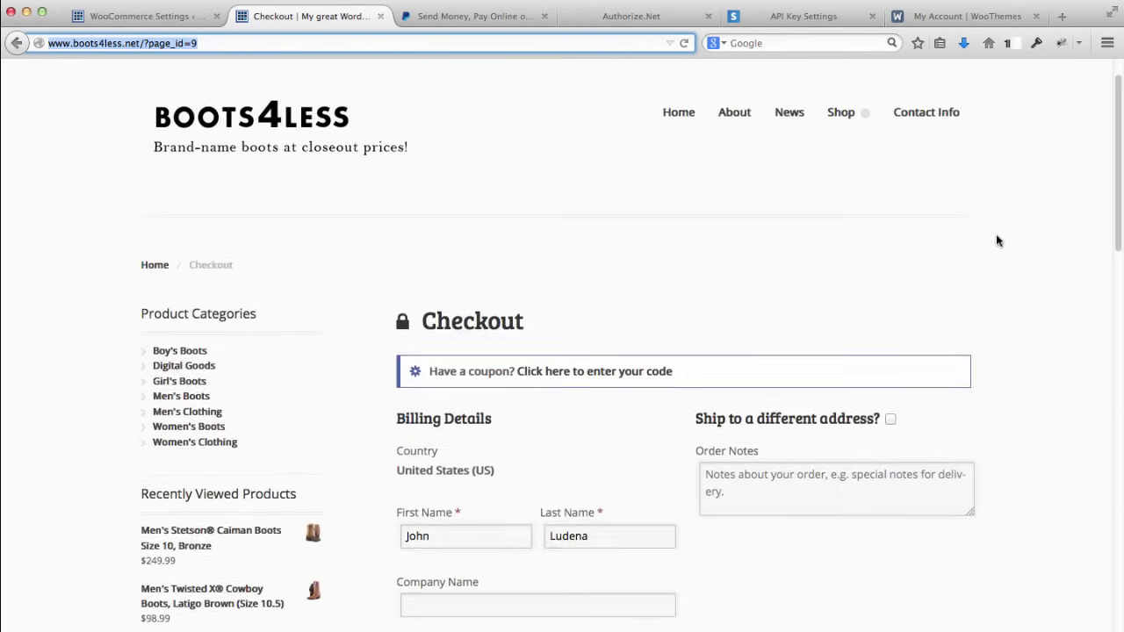
scroll(997, 240, up, 1)
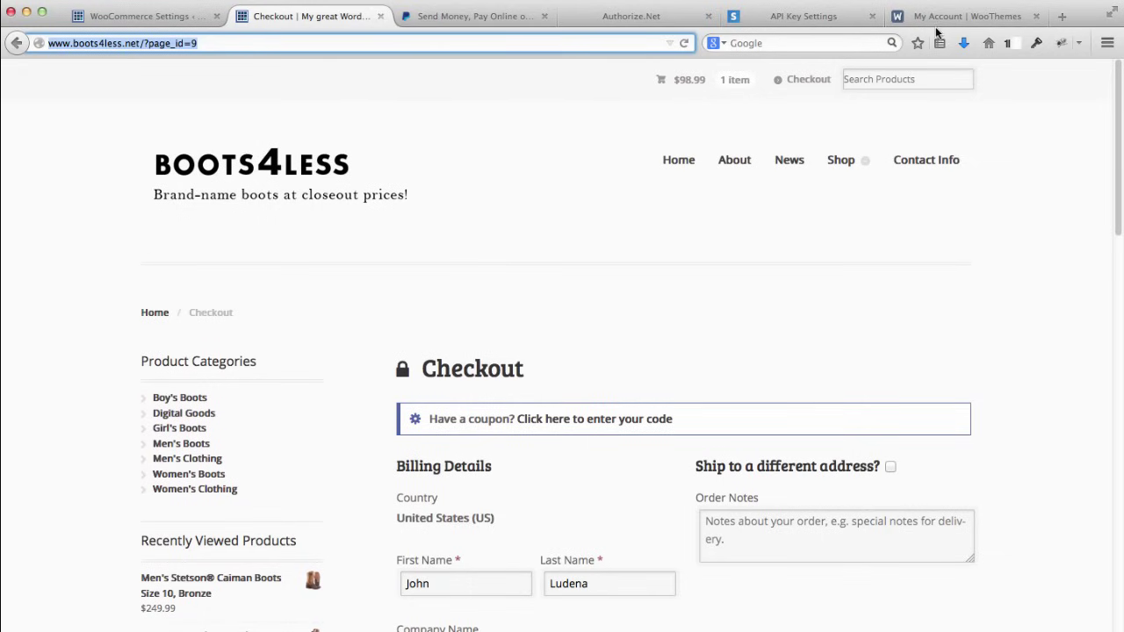
click(784, 17)
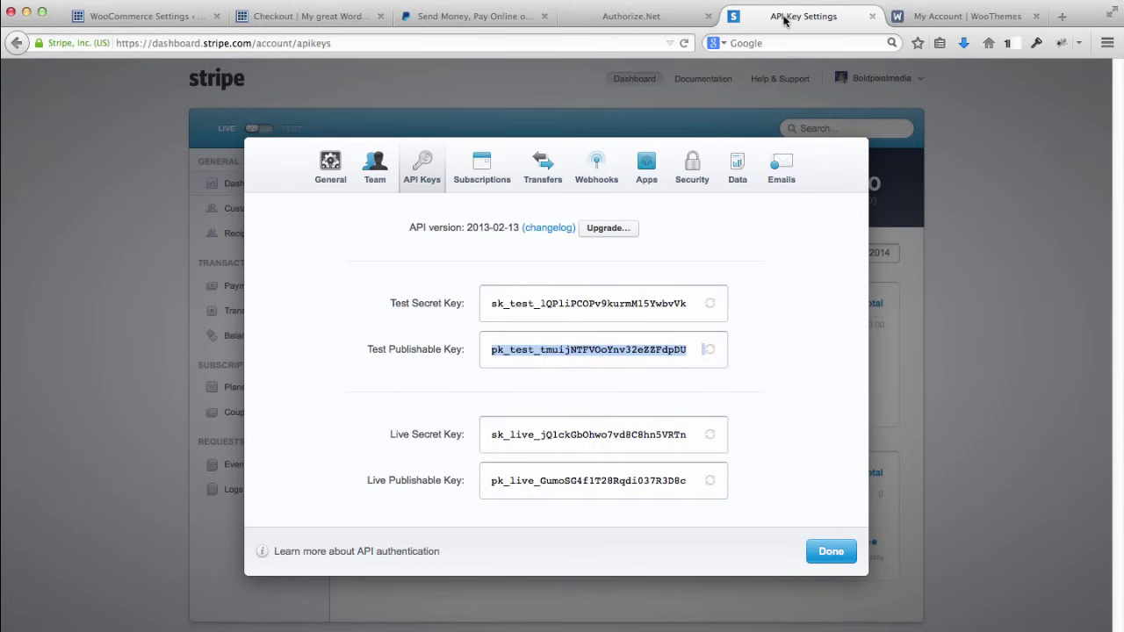
Step: Close the API keys dialog, return to the Stripe dashboard and sign out of the account
click(825, 549)
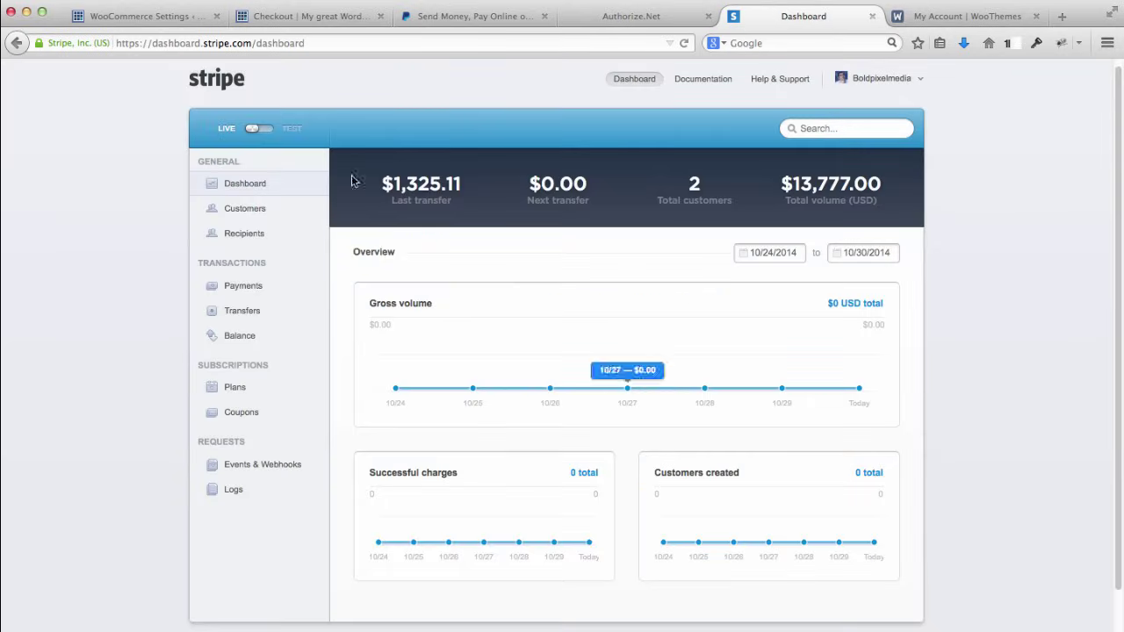
click(224, 77)
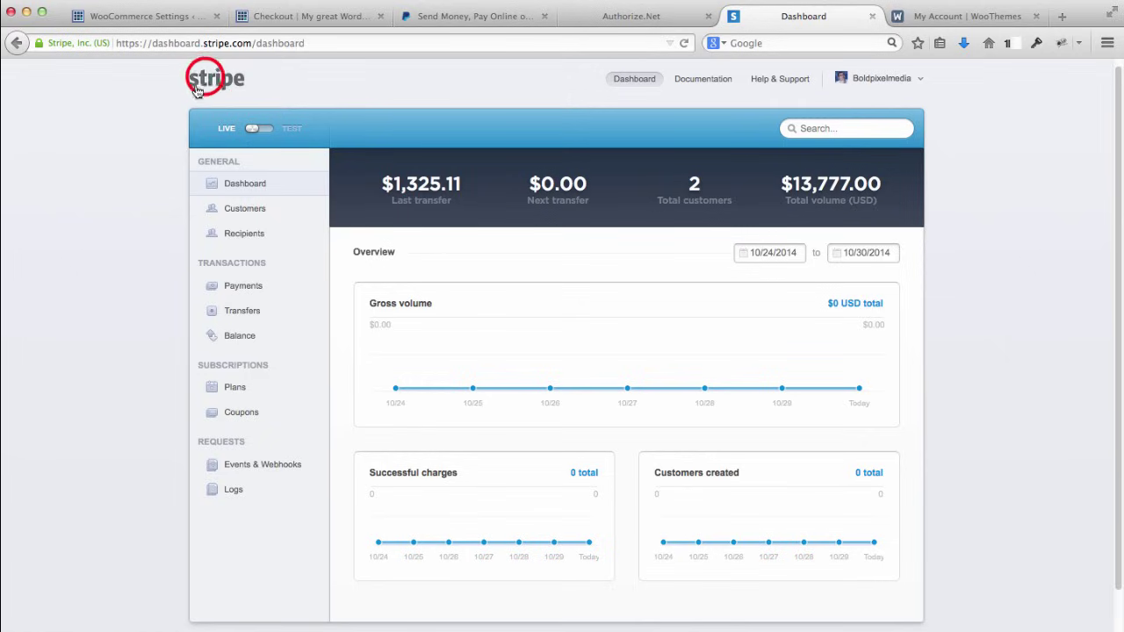
click(206, 76)
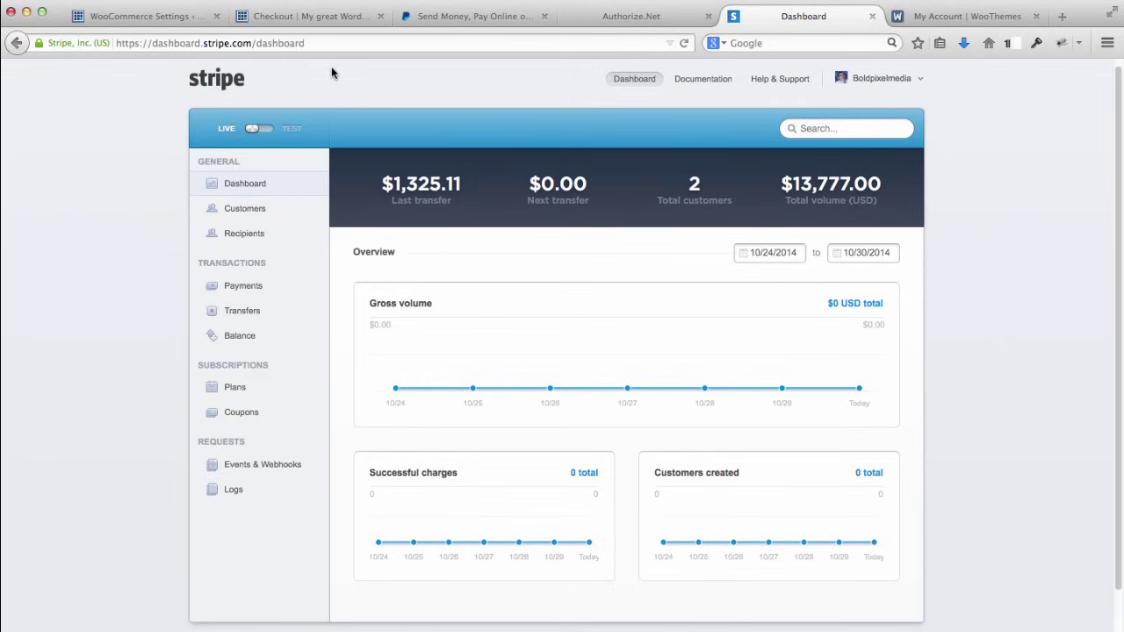
click(906, 83)
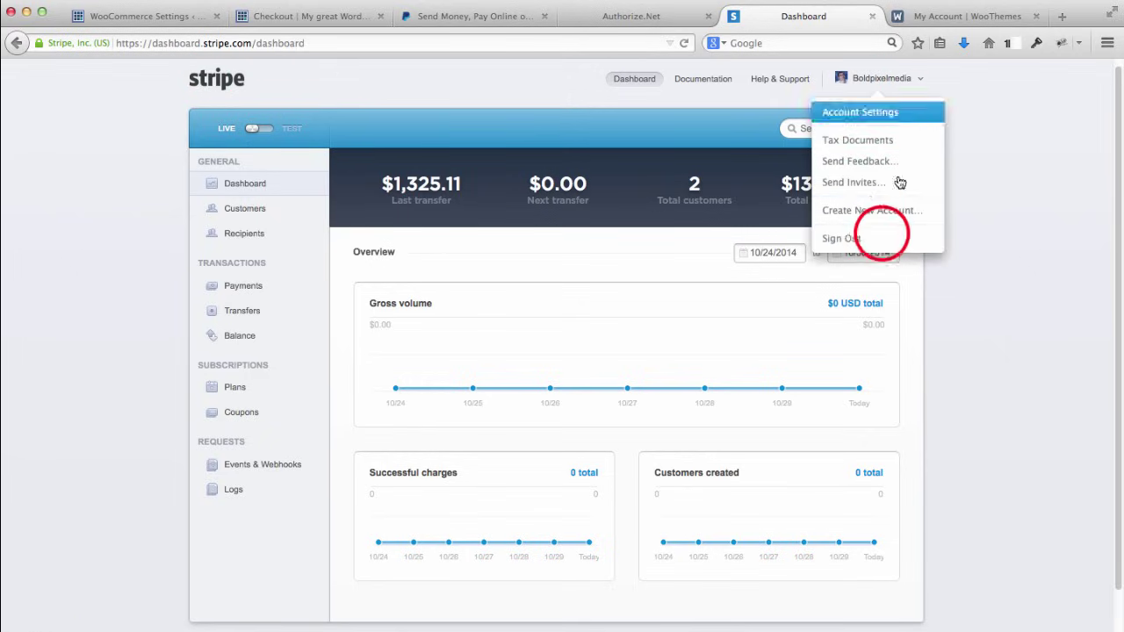
click(880, 232)
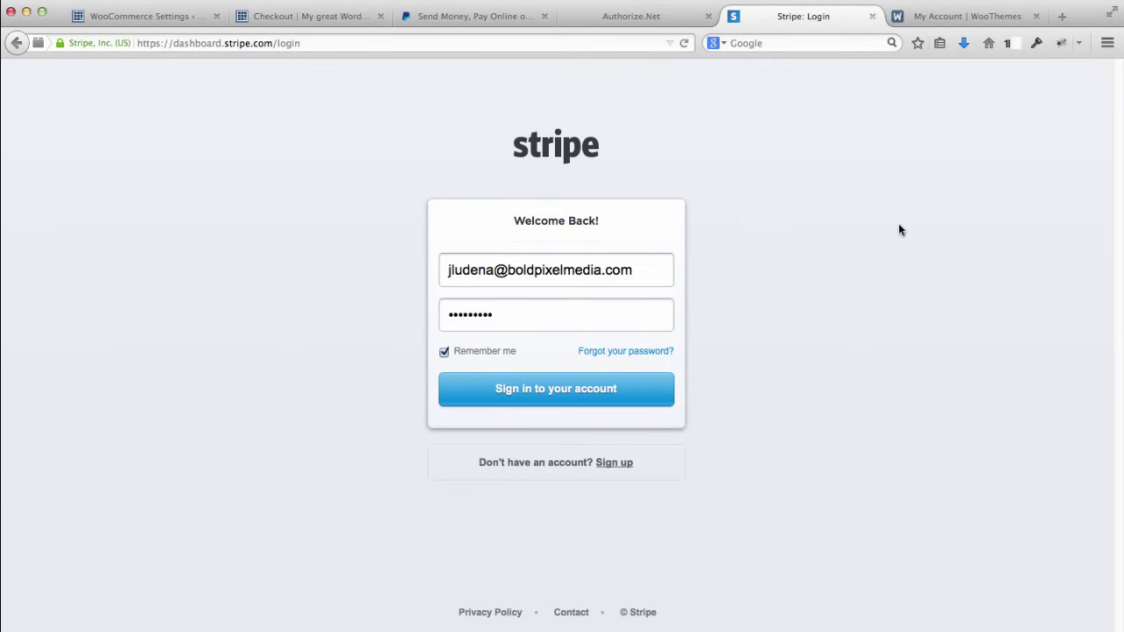
click(657, 18)
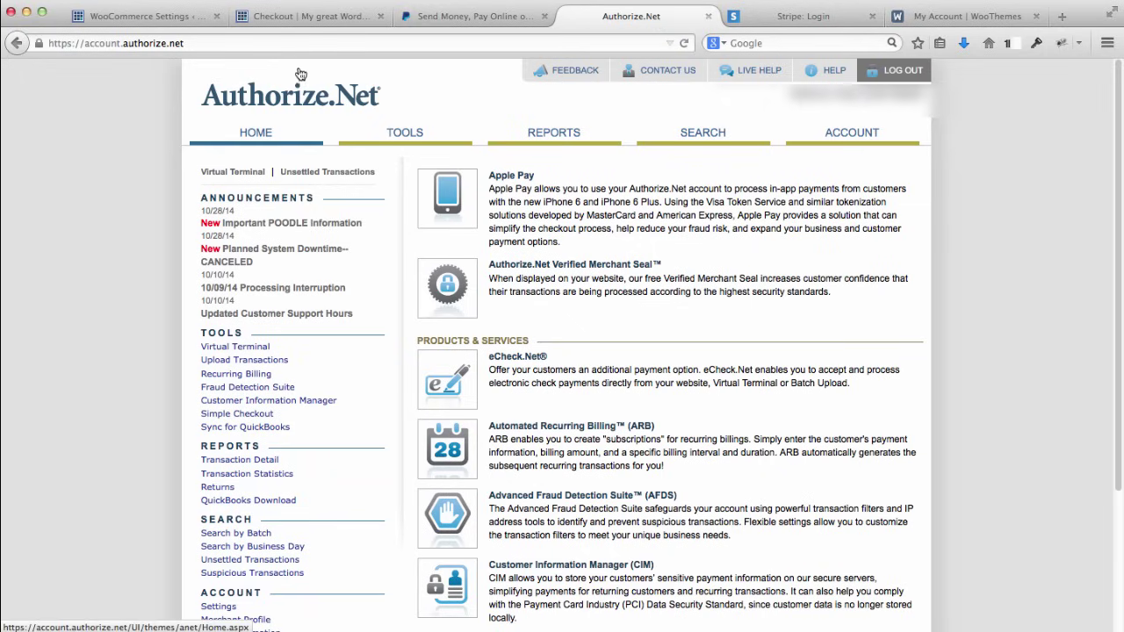
Step: Open a new blank browser tab beside the signed-in Authorize.Net dashboard
click(1061, 17)
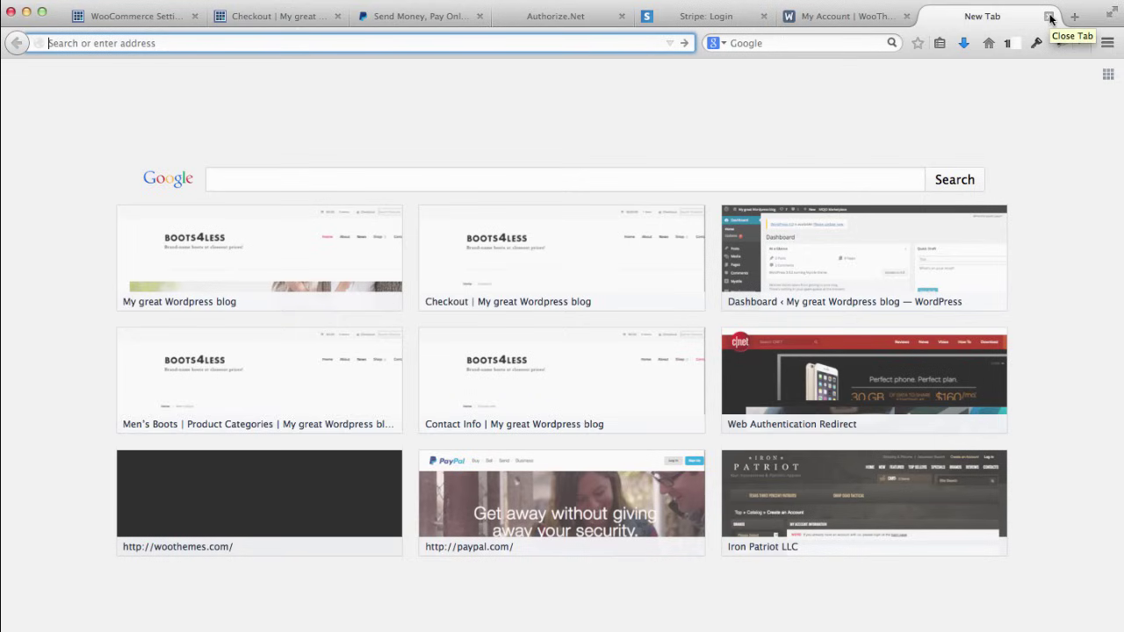
Step: Load paypal.com and scroll its homepage down to the checkout section
text(paypal.com)
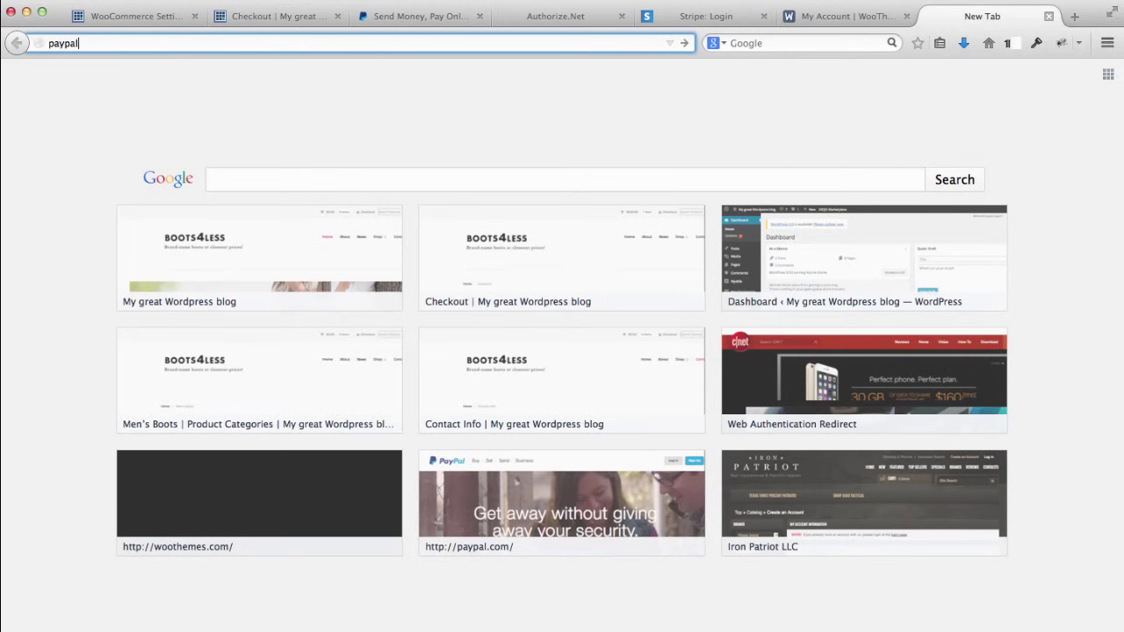
key(Return)
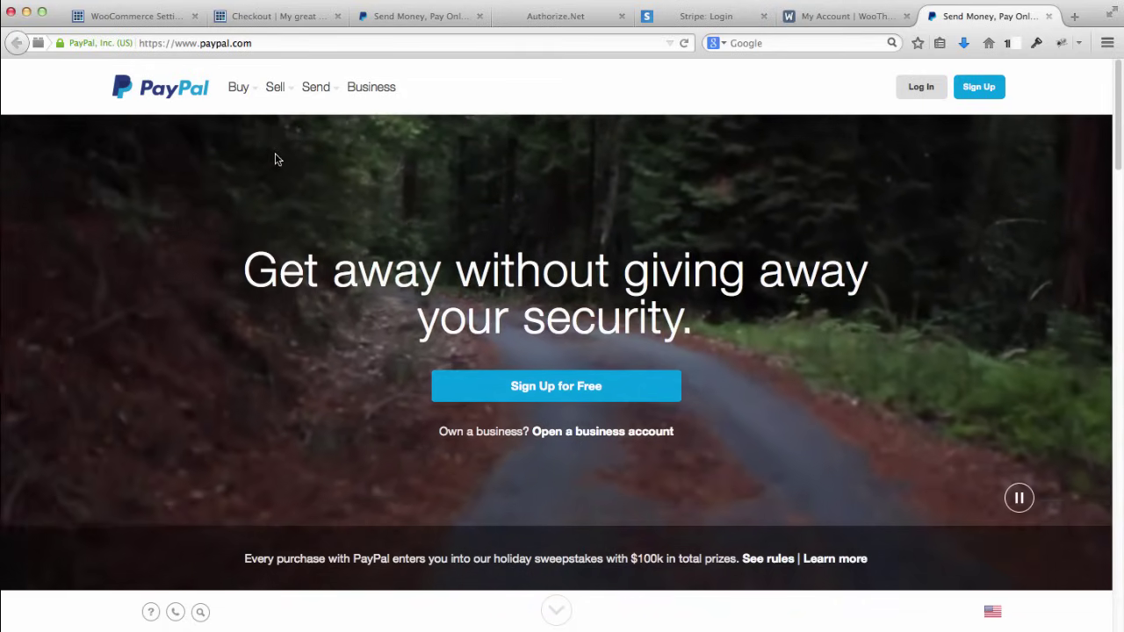
scroll(187, 274, down, 2)
scroll(187, 275, down, 2)
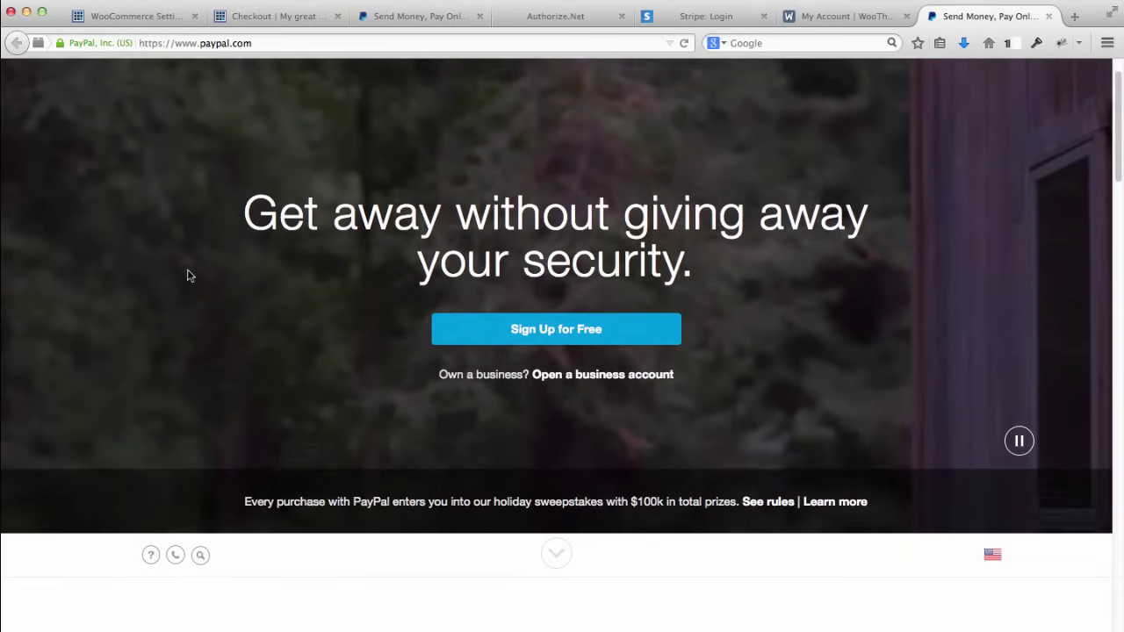
scroll(181, 282, down, 10)
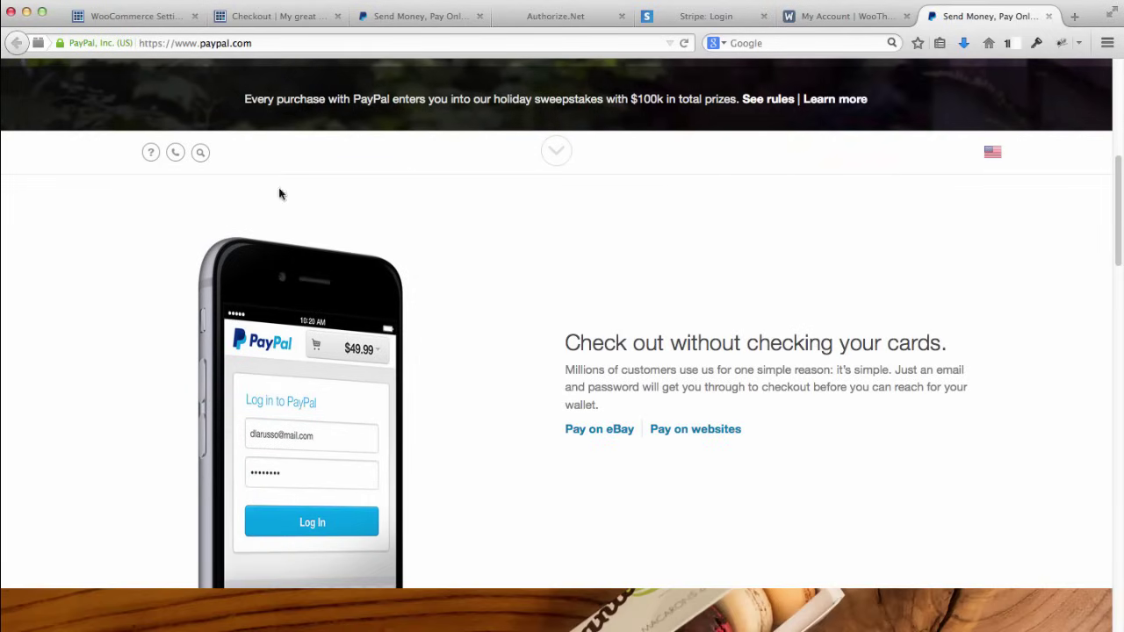
click(306, 20)
Step: Go to woothemes.com and open the WooCommerce Extensions catalogue
click(396, 18)
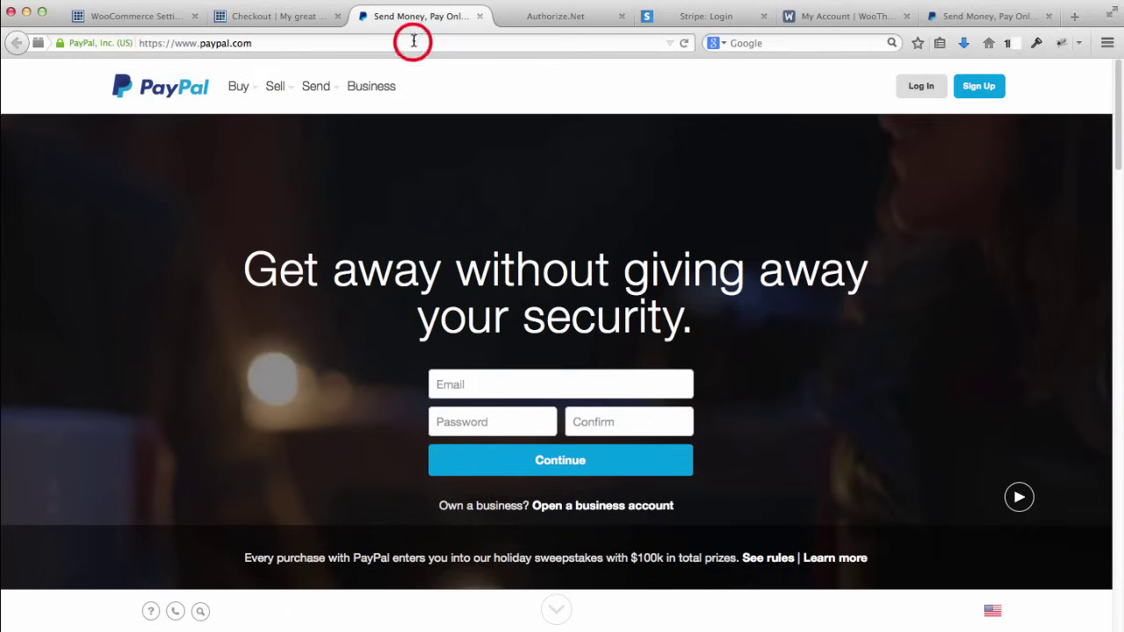
click(410, 42)
text(w)
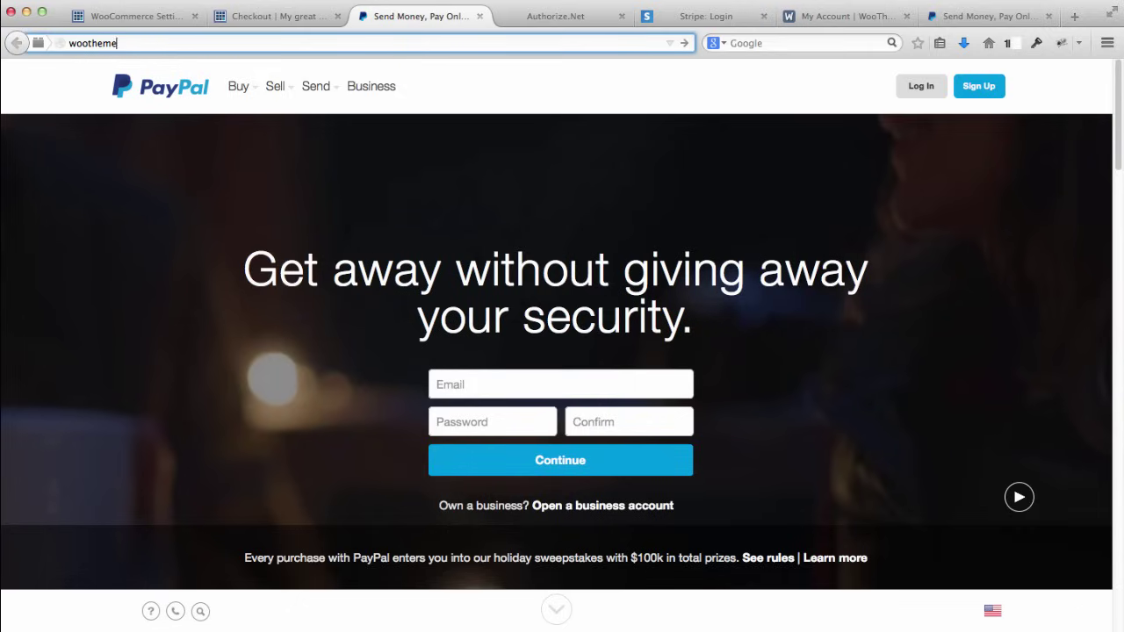
text(oothemes.com)
key(Return)
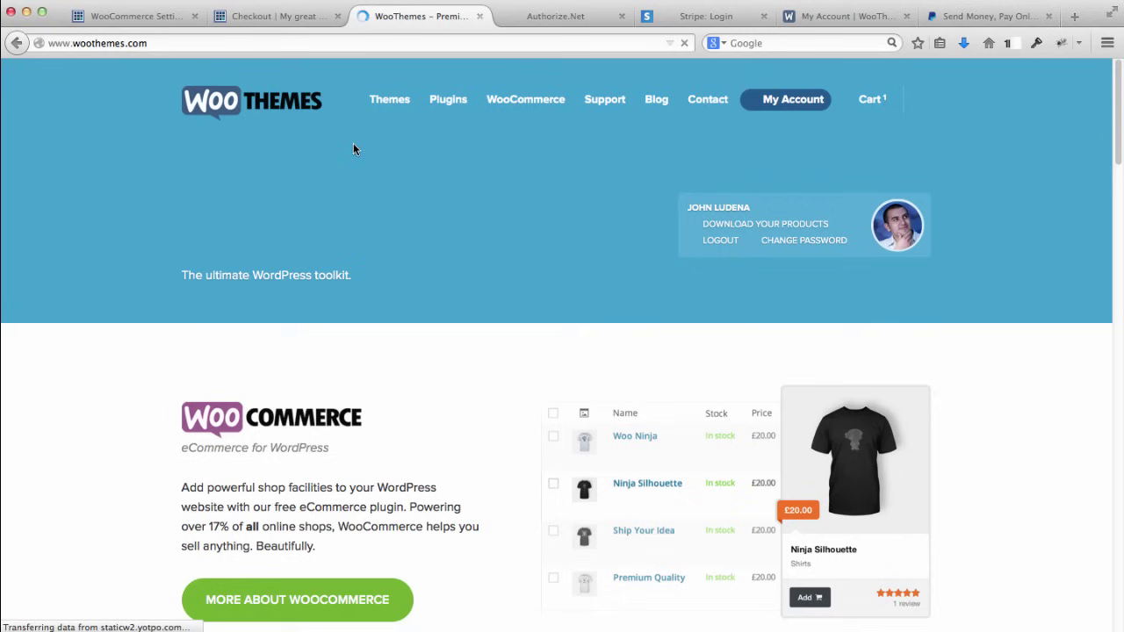
mouse_move(447, 100)
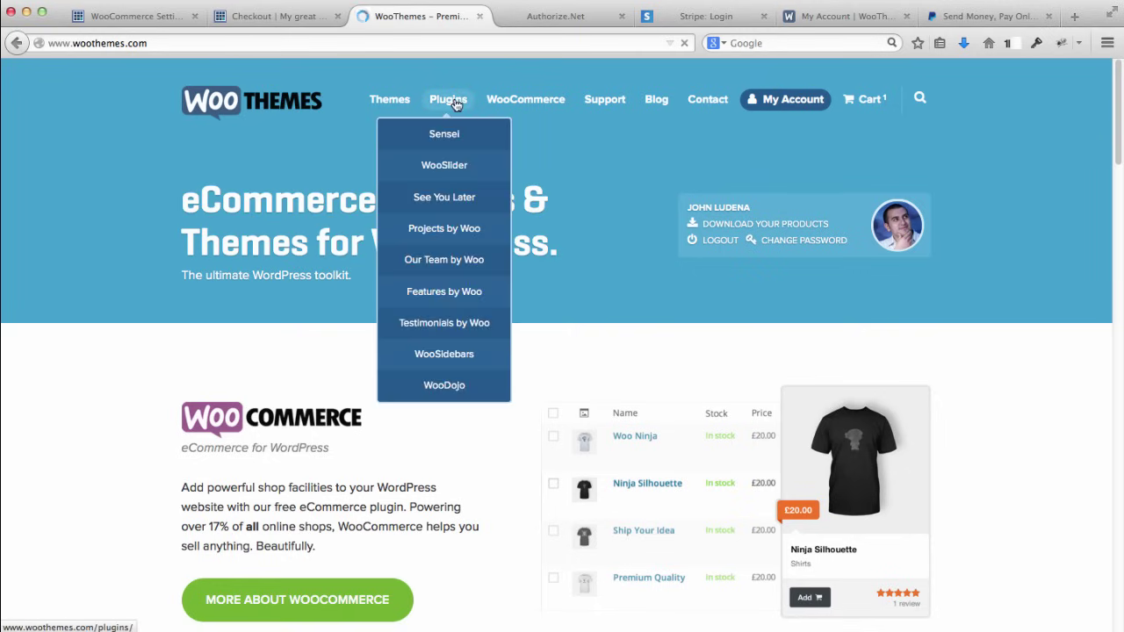
mouse_move(525, 102)
click(524, 171)
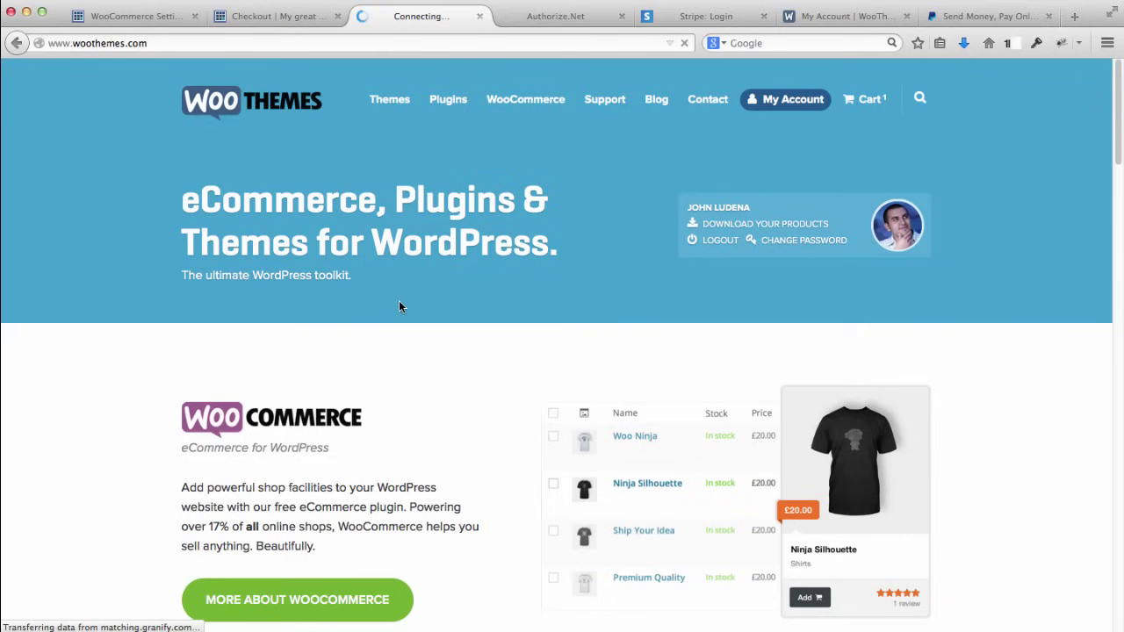
Step: Search the extensions for 'paypal pro' and scroll to the $79.00 PayPal Pro gateway
click(231, 347)
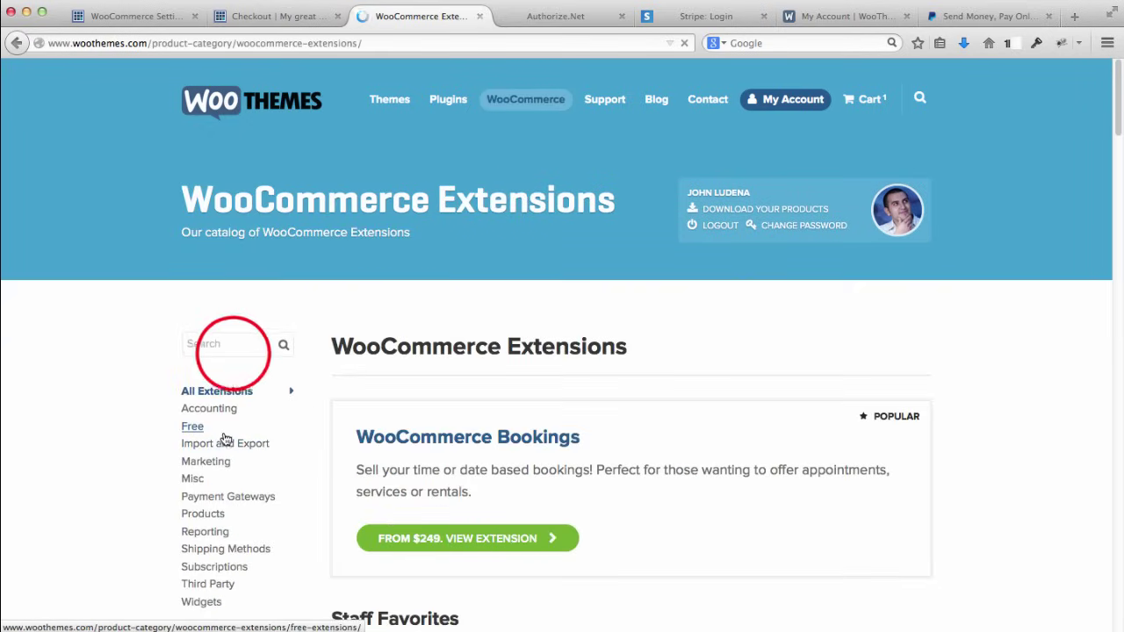
text(paypal)
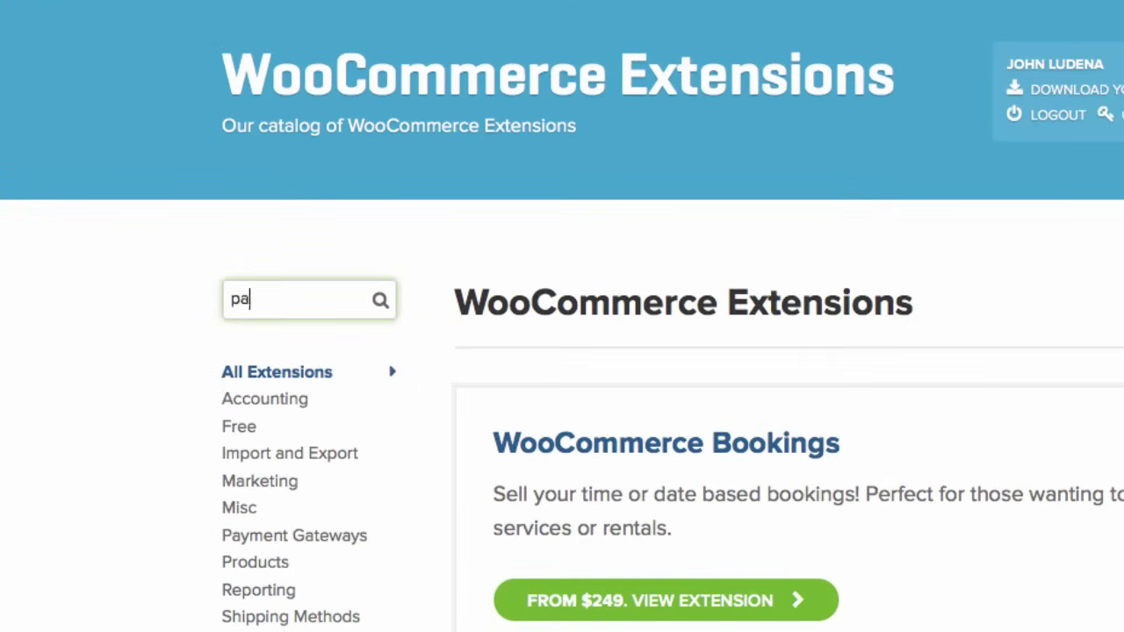
text( pro)
key(Return)
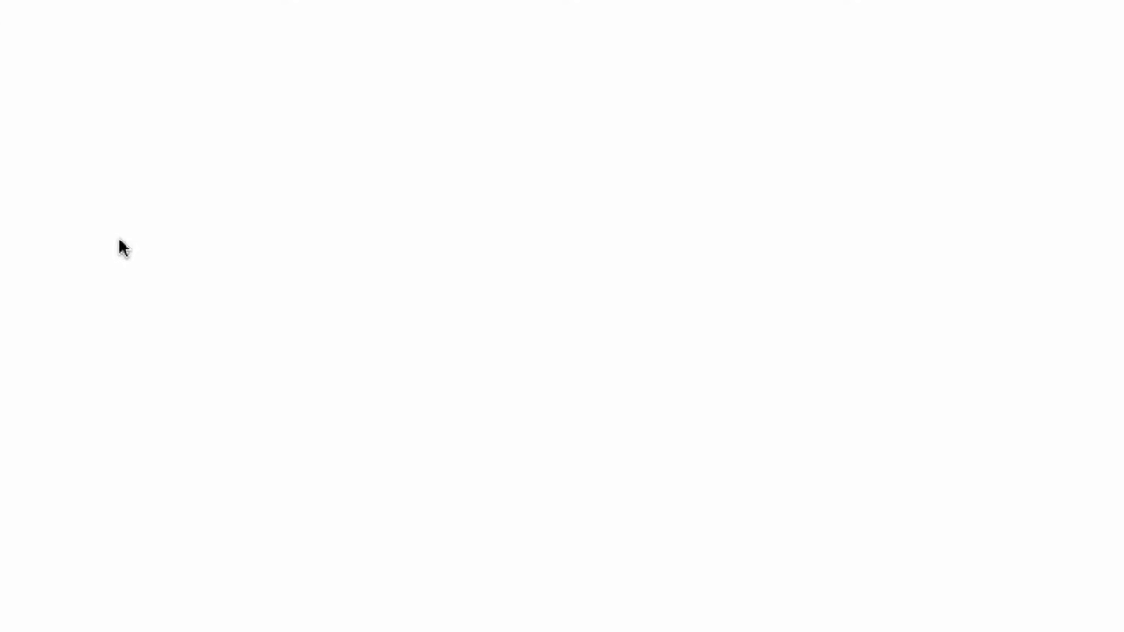
scroll(130, 312, down, 2)
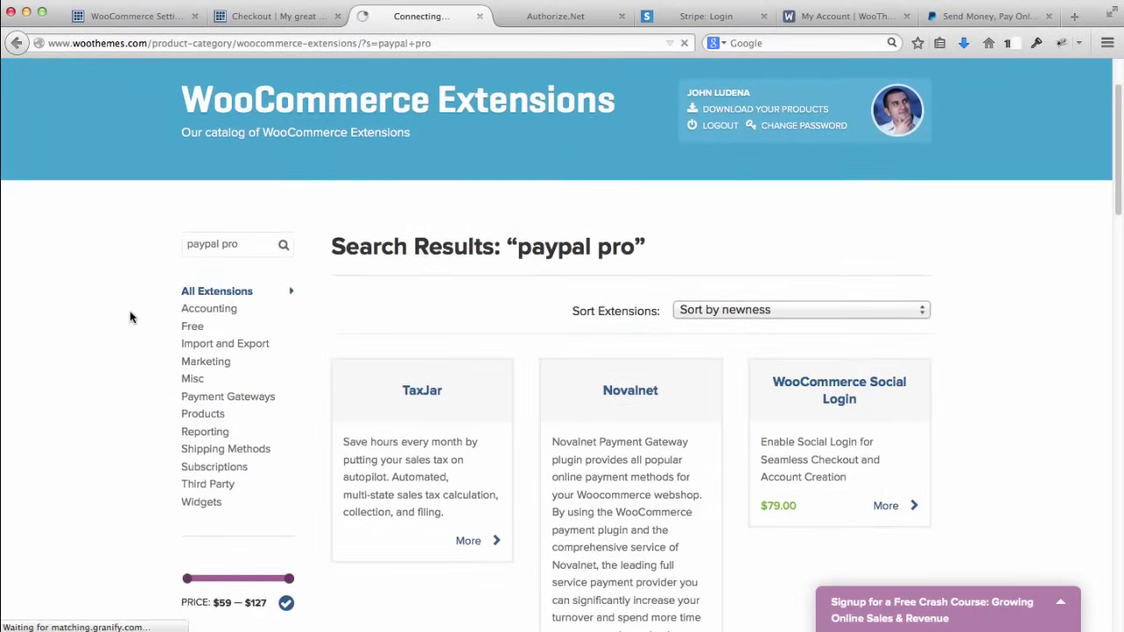
scroll(130, 317, down, 6)
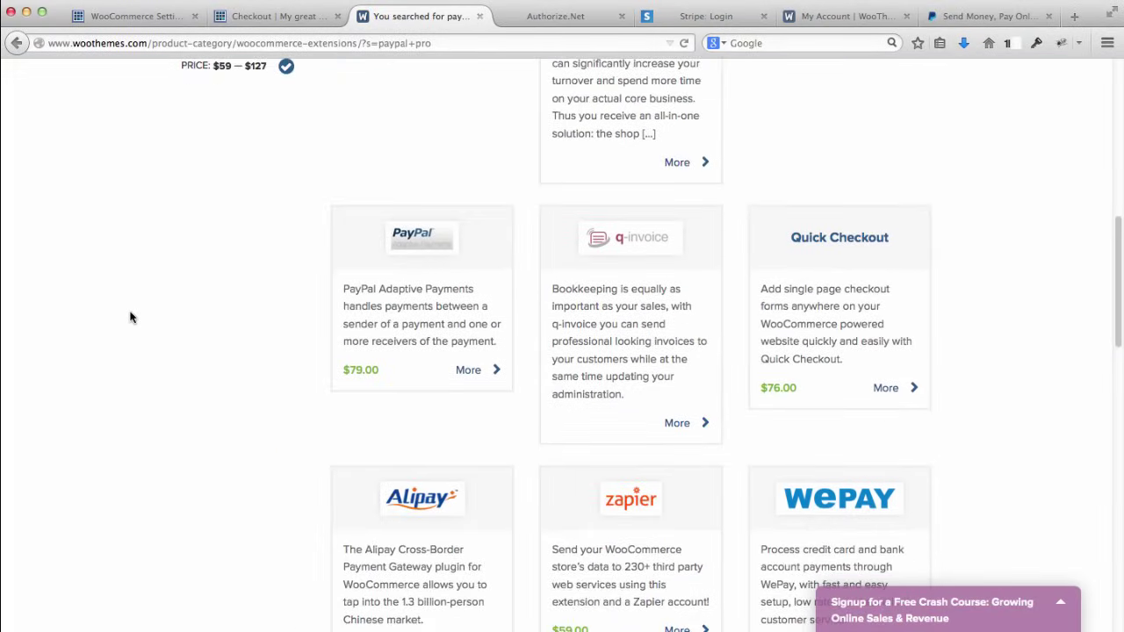
scroll(130, 317, down, 2)
scroll(133, 317, down, 1)
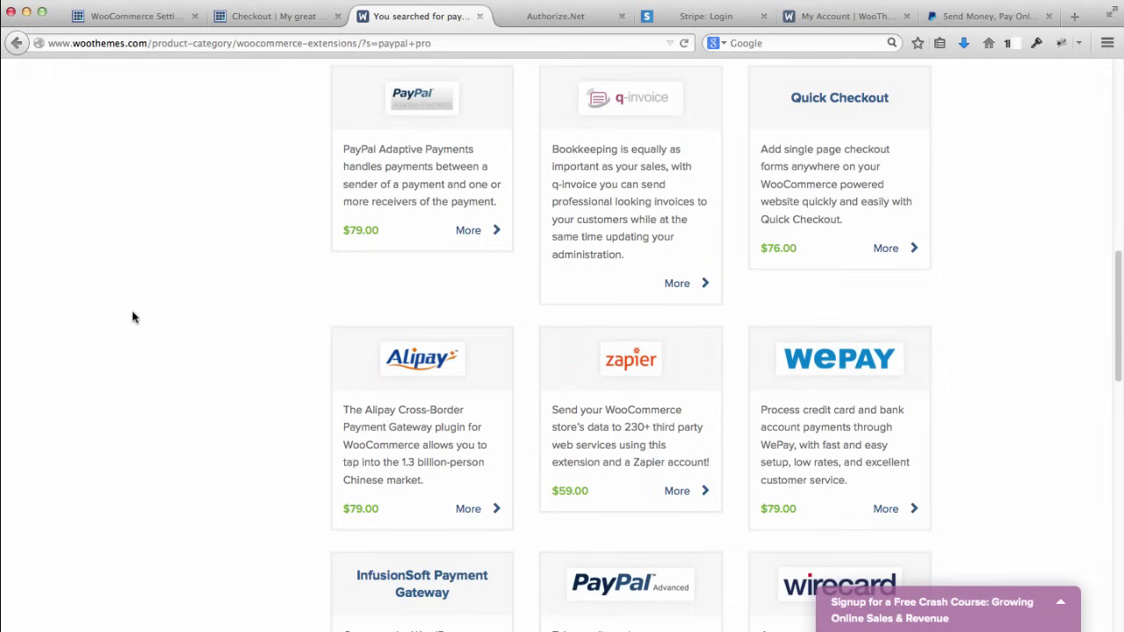
scroll(139, 322, down, 3)
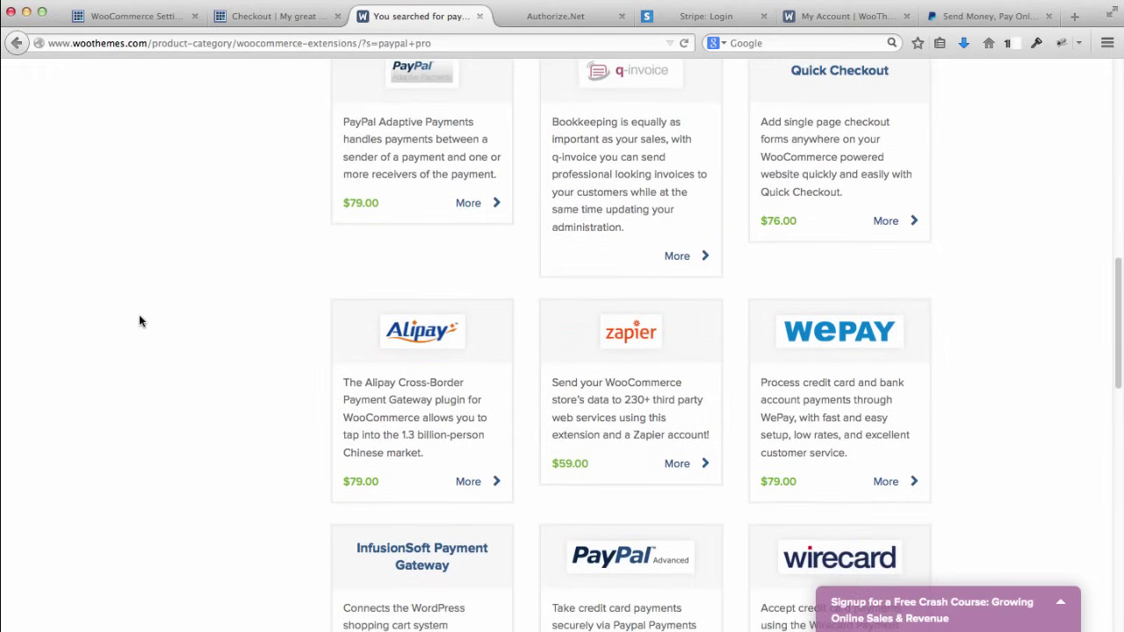
scroll(138, 321, down, 7)
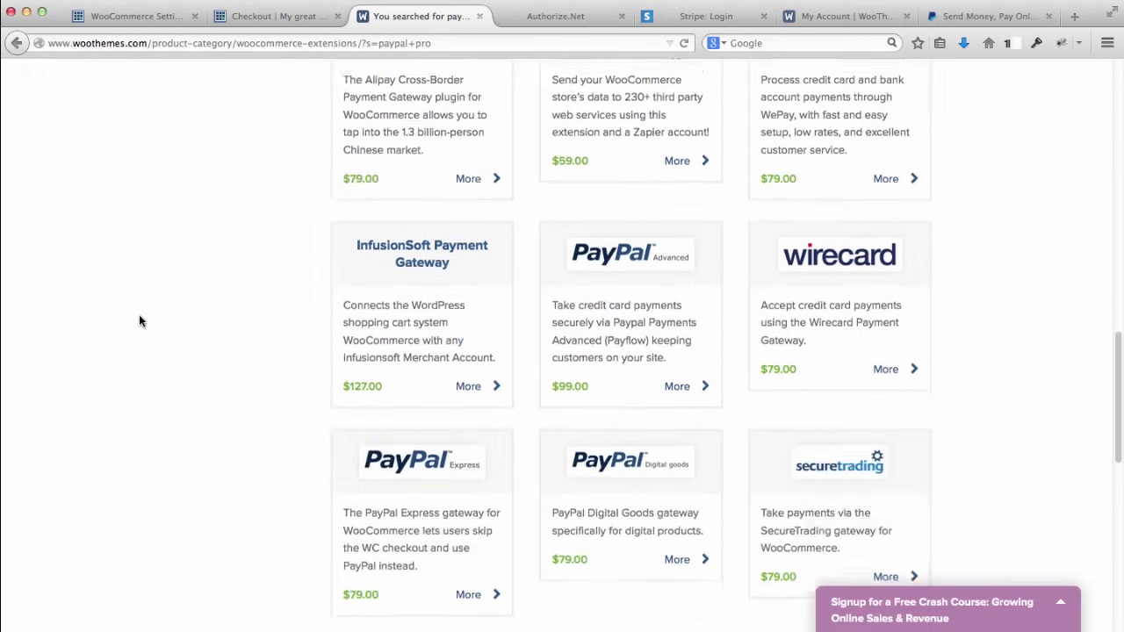
scroll(138, 321, down, 5)
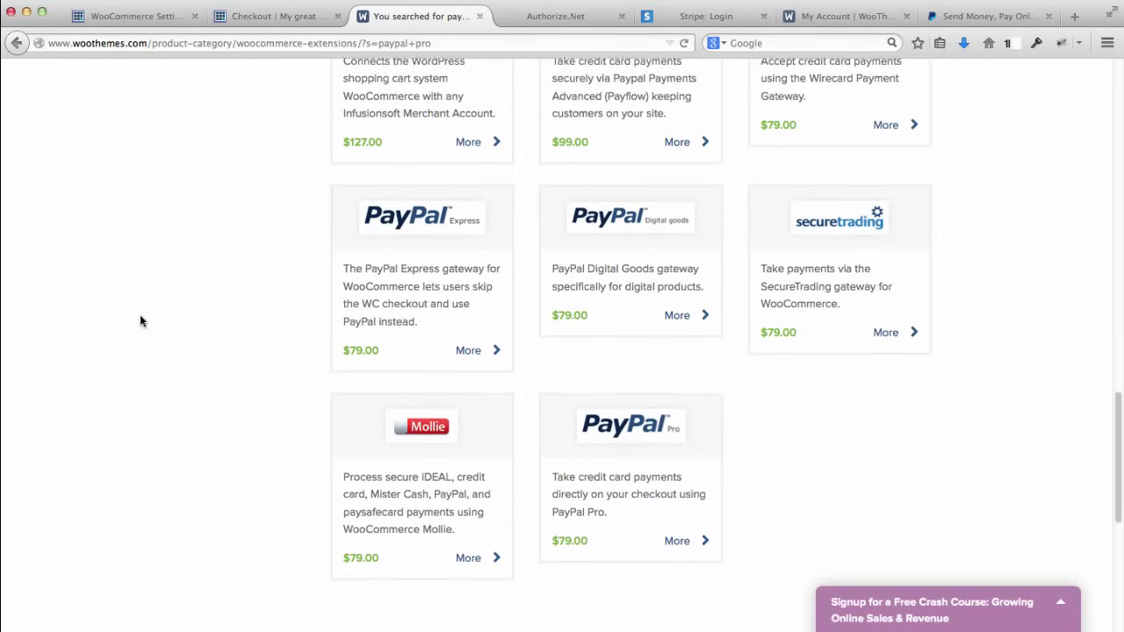
Step: Open the PayPal Pro product page and review its $79.00–$199.00 pricing and SSL requirement
click(649, 382)
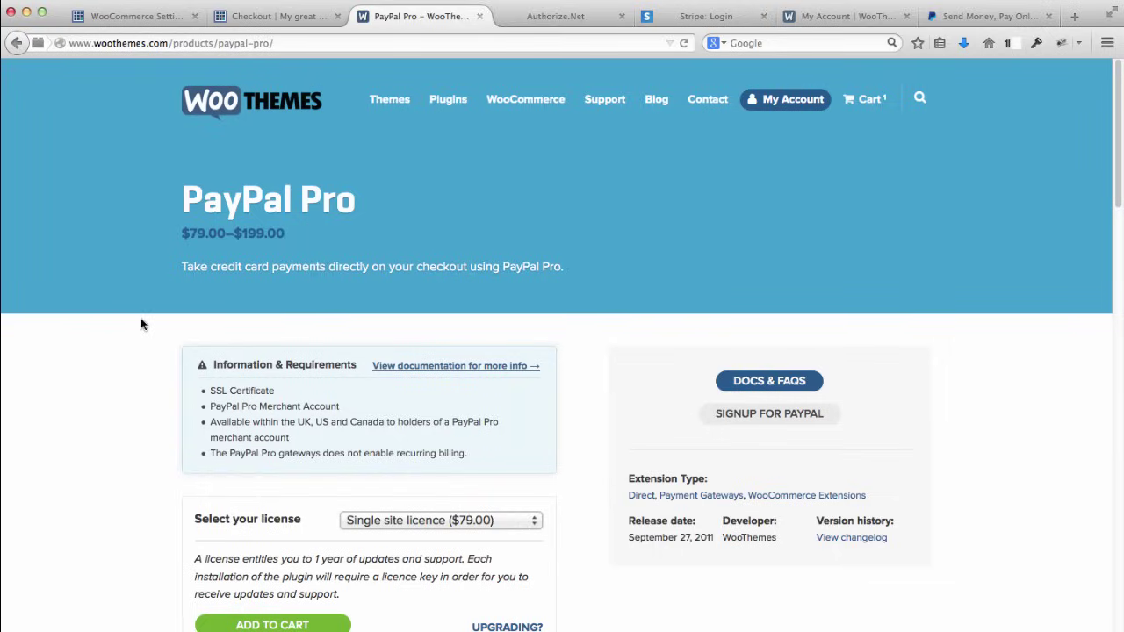
scroll(150, 322, down, 3)
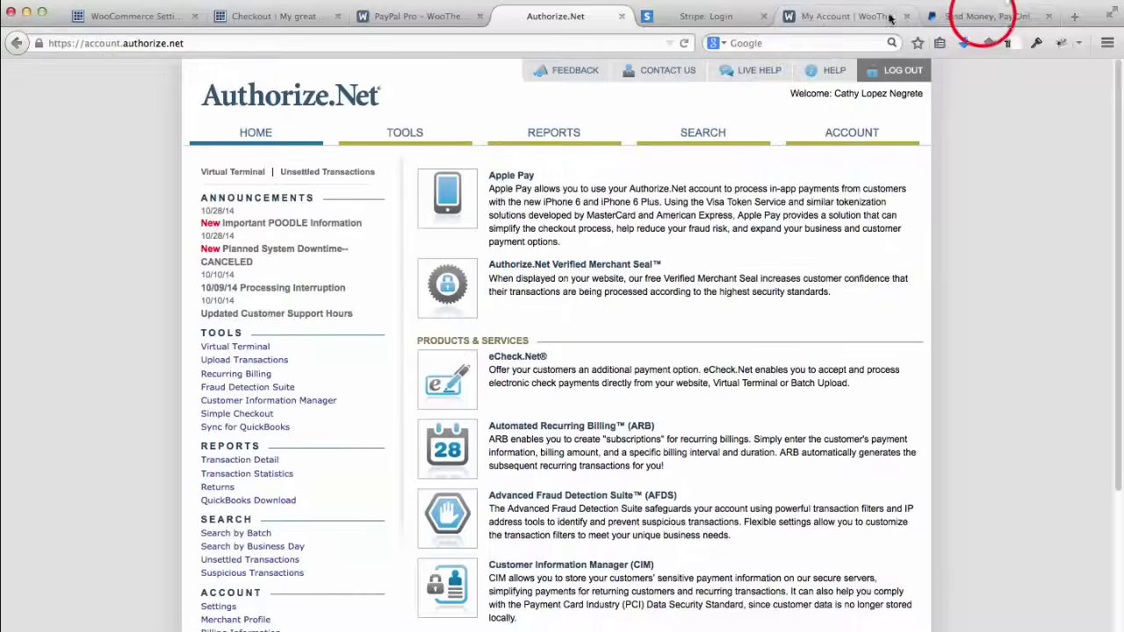
Step: Scroll the PayPal homepage down to its section on getting paid on your website
click(983, 16)
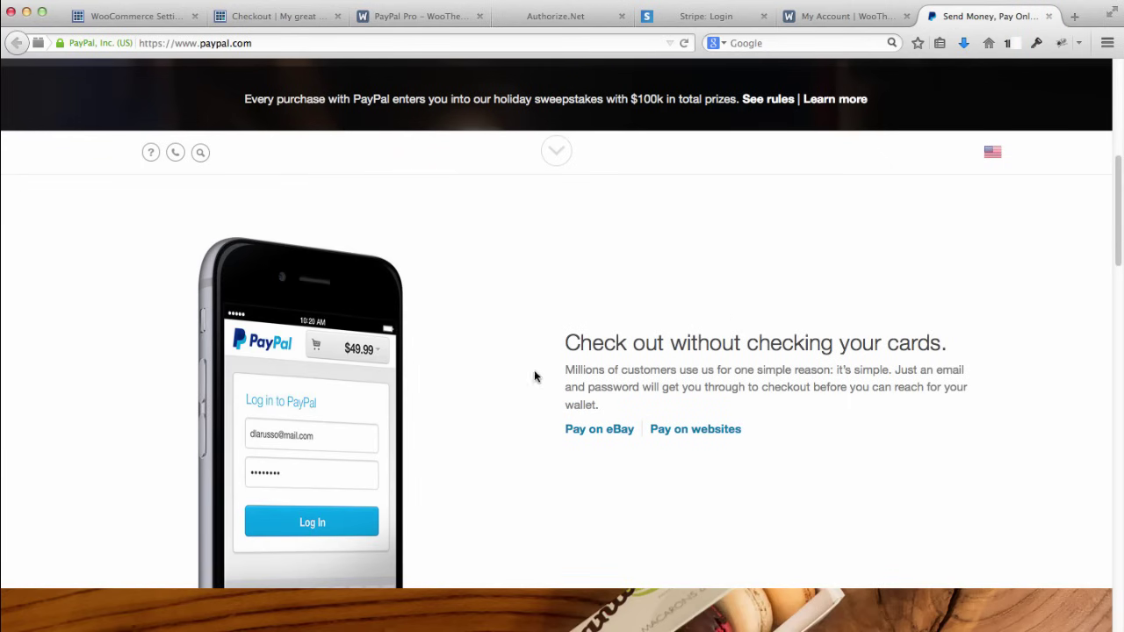
scroll(534, 375, down, 5)
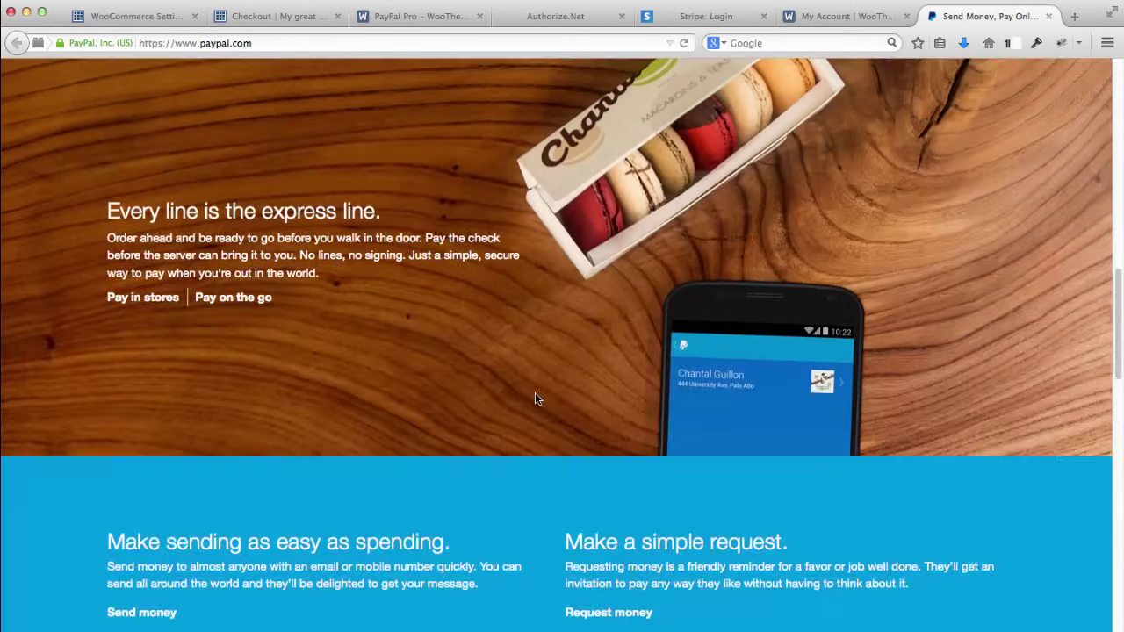
scroll(535, 398, down, 5)
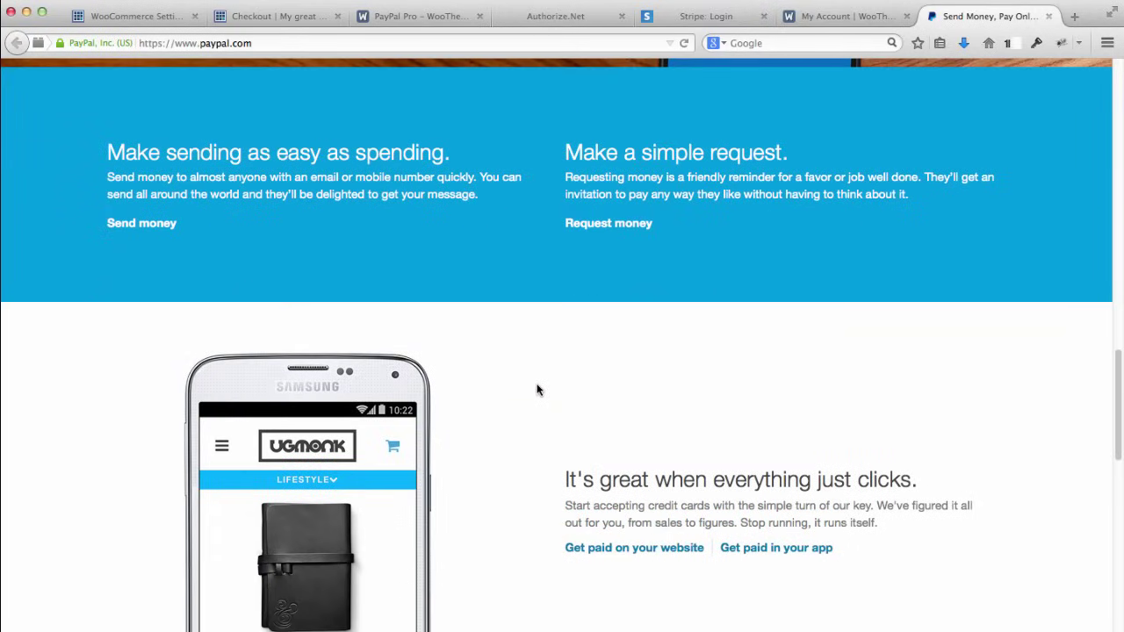
click(776, 40)
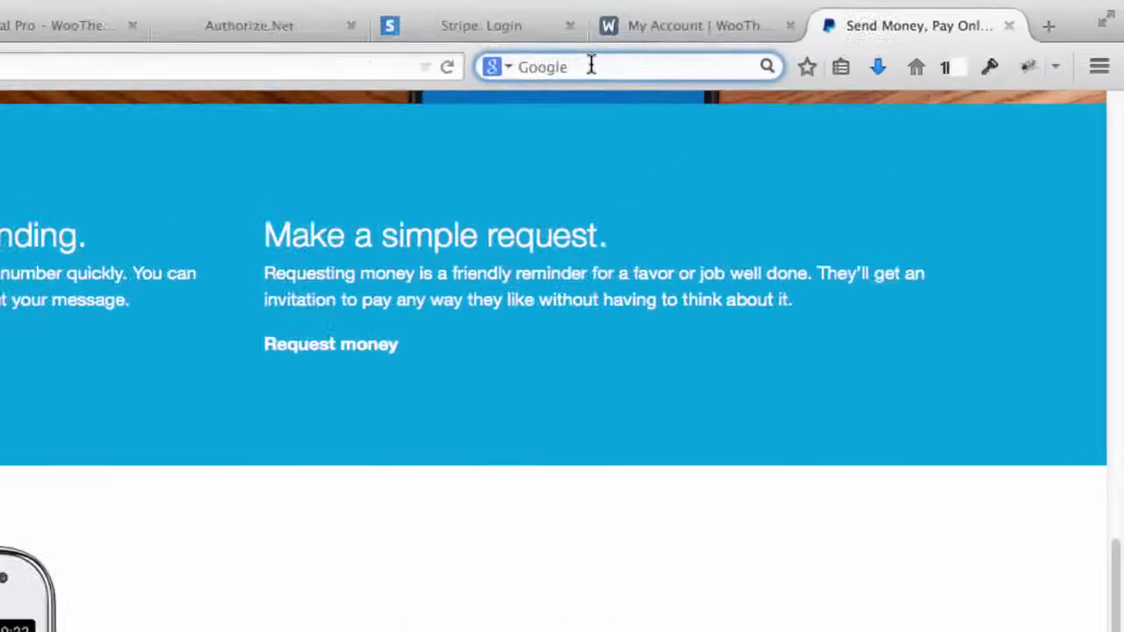
Step: Search Google for 'PayPal Pro', start the Payments Pro signup and choose $0-$49K annual sales
text(Pay)
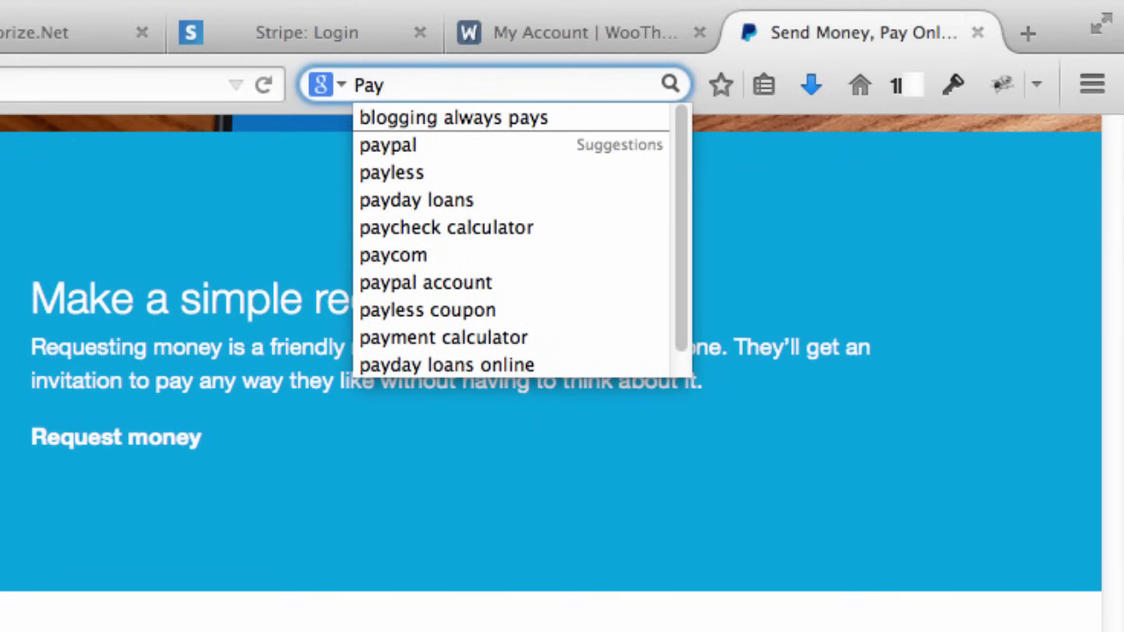
text(Pal Pro)
key(Return)
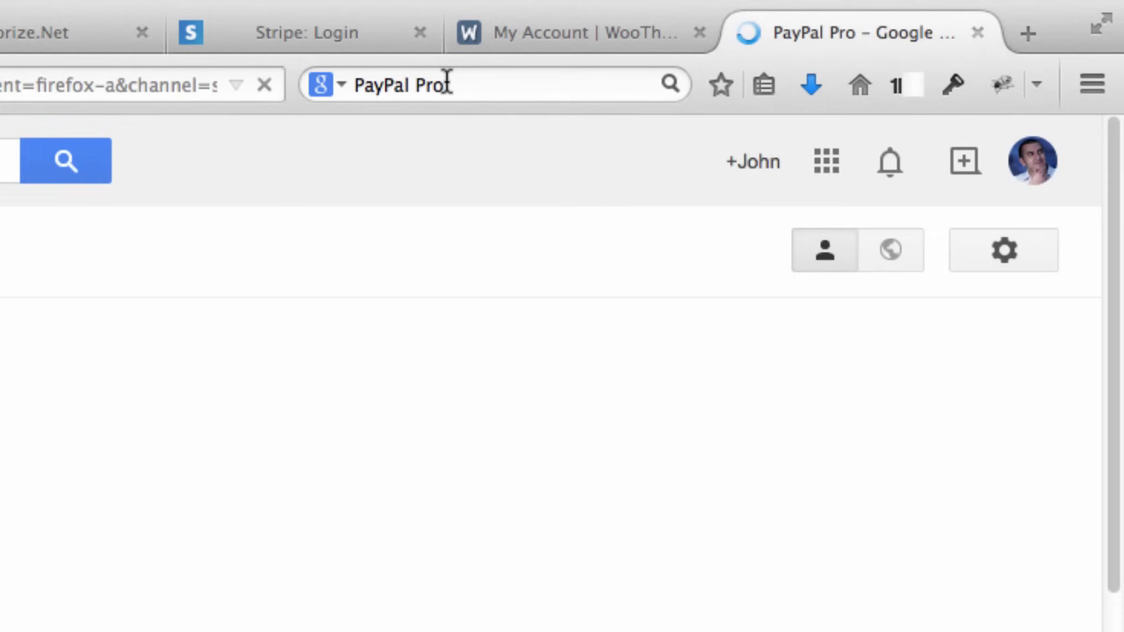
click(294, 355)
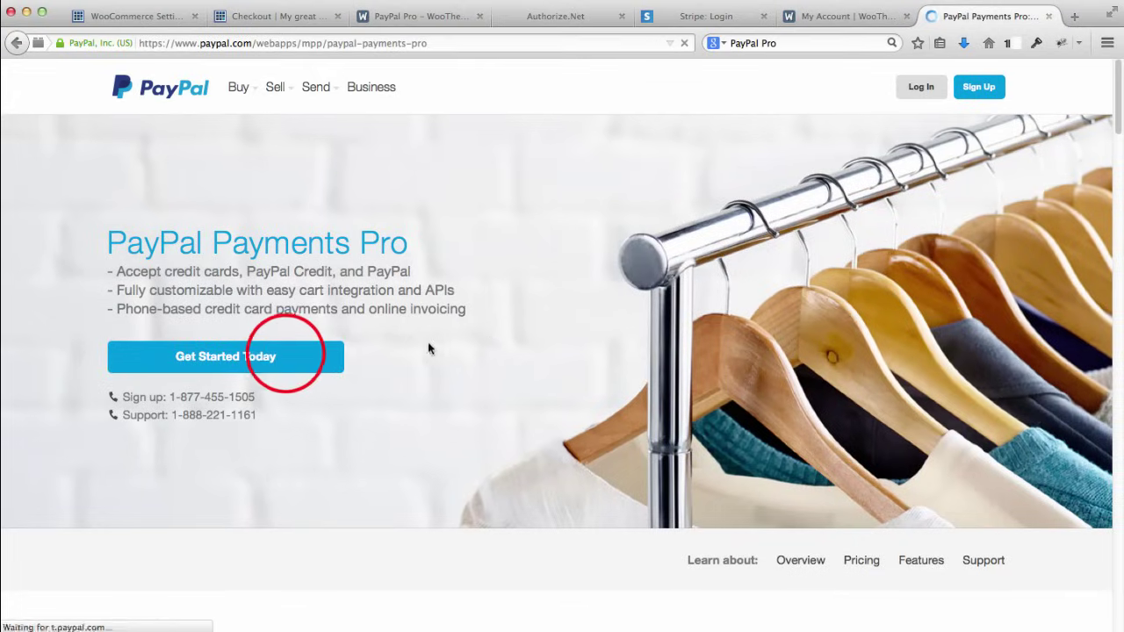
click(318, 360)
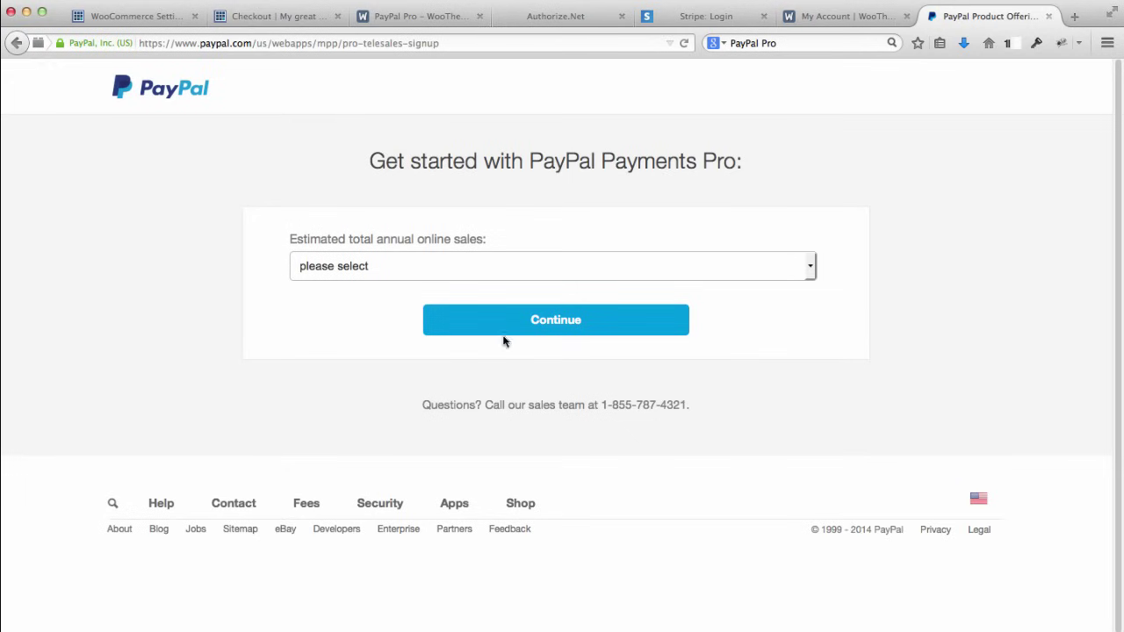
click(809, 264)
click(711, 305)
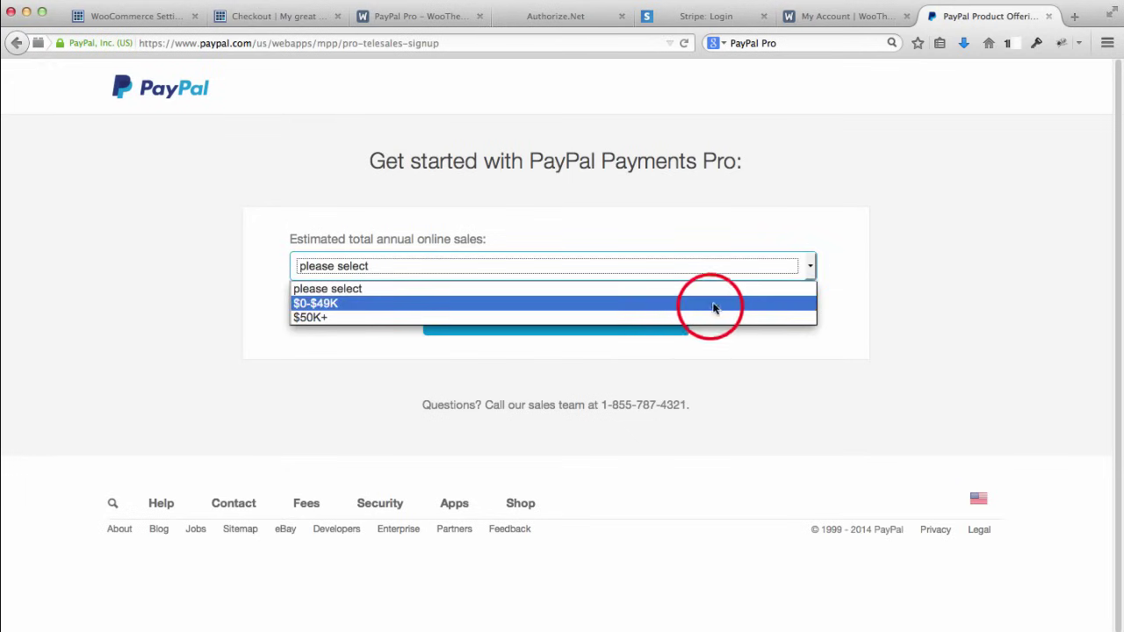
click(592, 330)
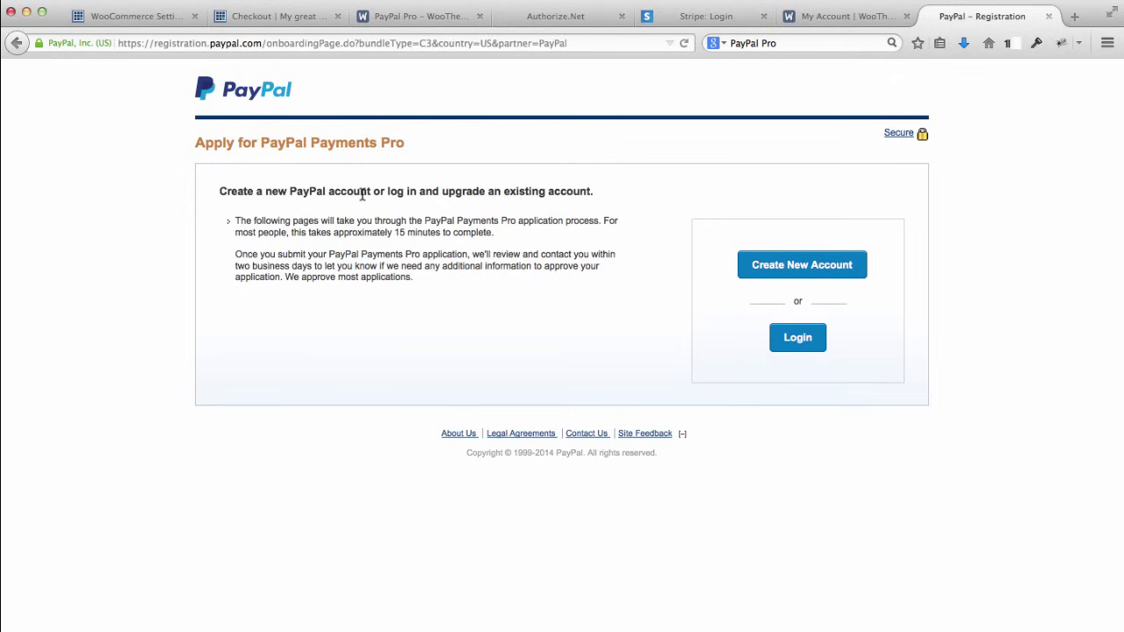
Step: Log in with the existing PayPal account using the saved e-mail and password
click(797, 337)
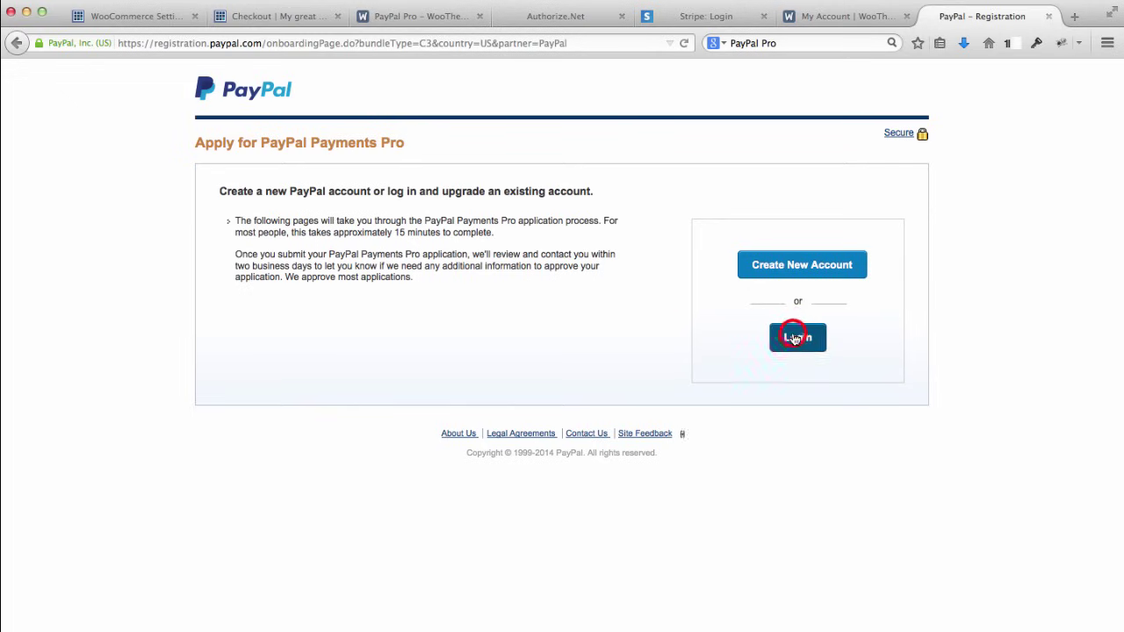
click(760, 260)
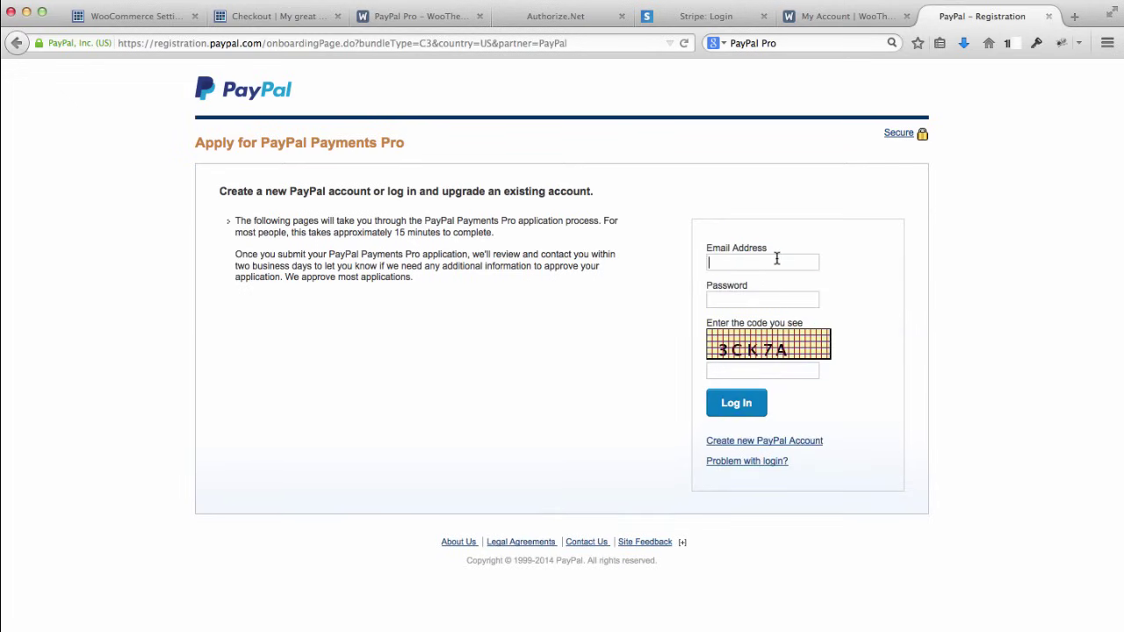
text(john)
key(Return)
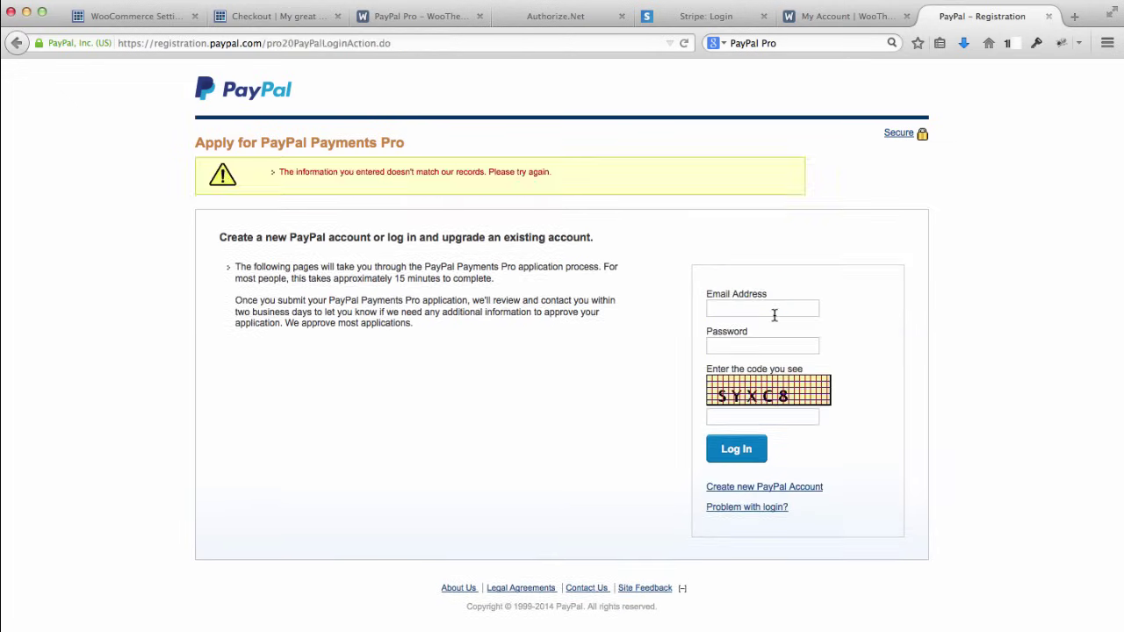
key(super+backslash)
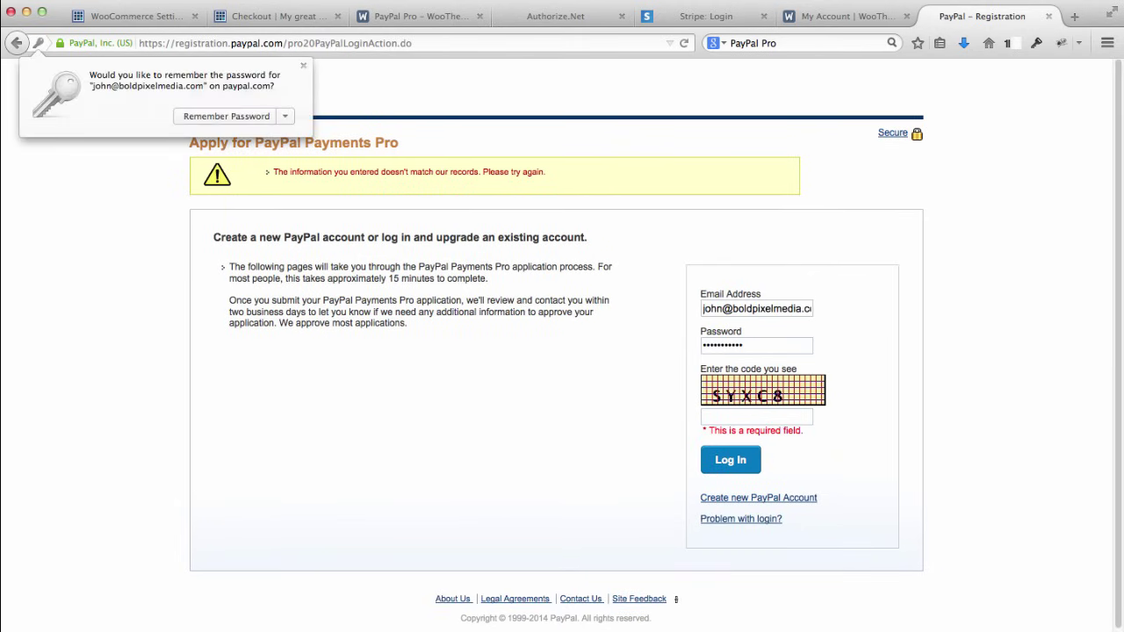
Step: Enter the captcha security code and log in to continue the Payments Pro application
click(762, 417)
text(SYXC)
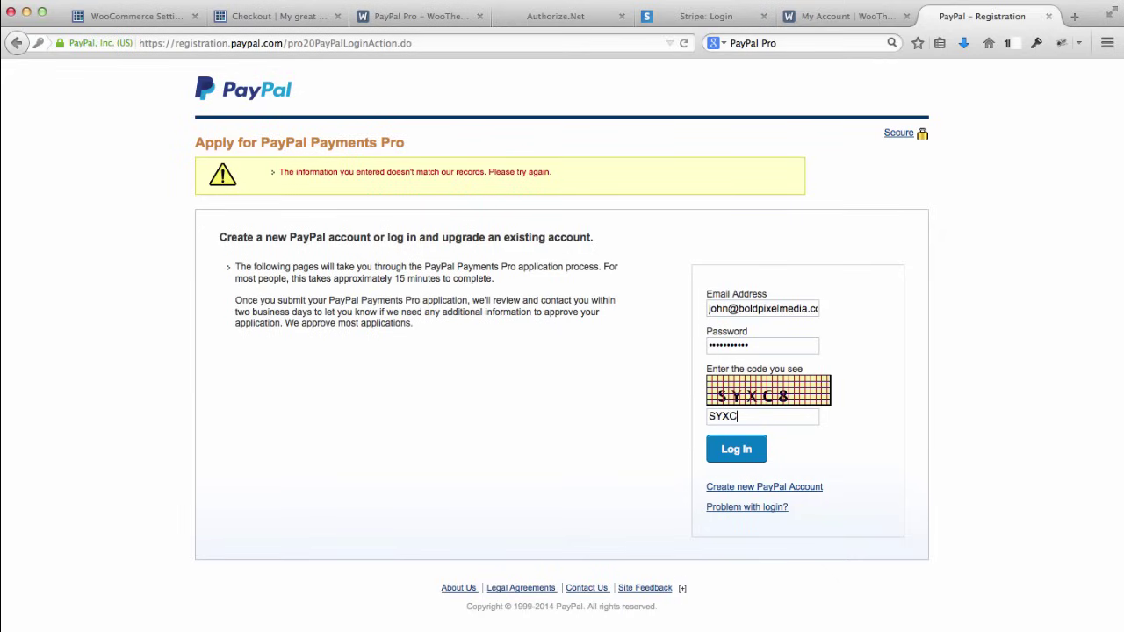
text(8)
click(737, 449)
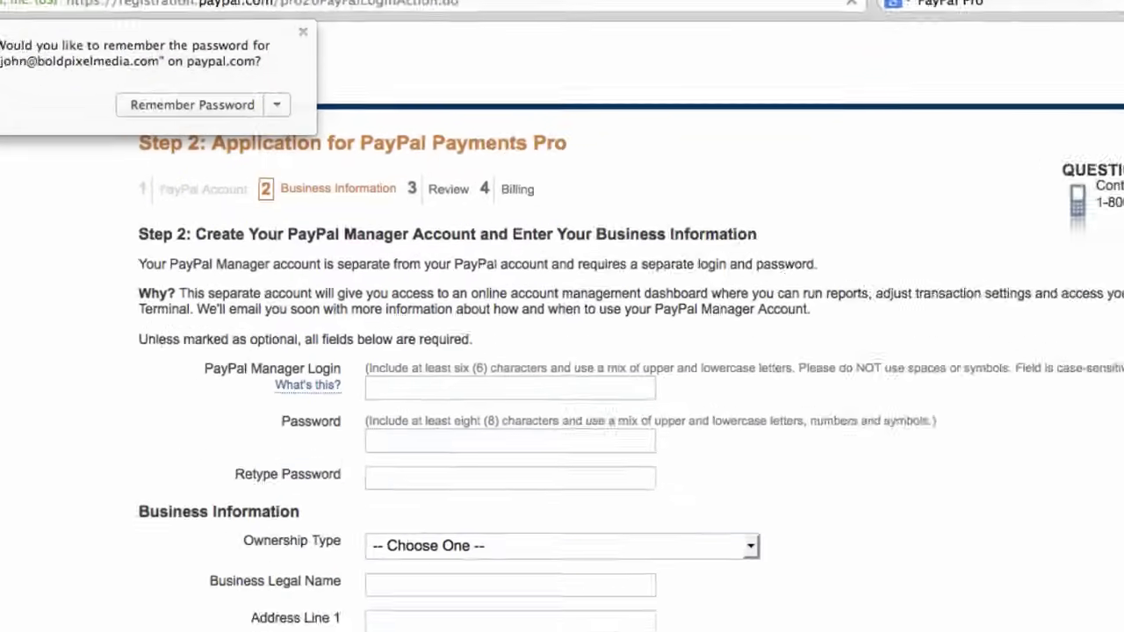
Step: Save the PayPal password in the browser, review the Step 2 business form, then switch to the Stripe login tab
click(189, 104)
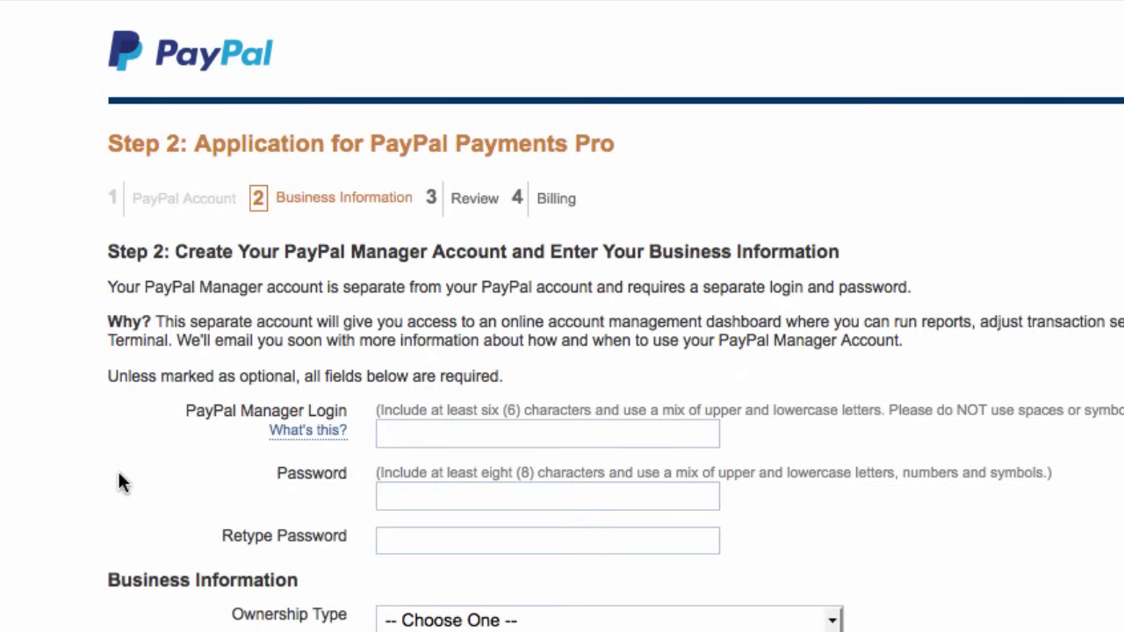
scroll(70, 466, down, 5)
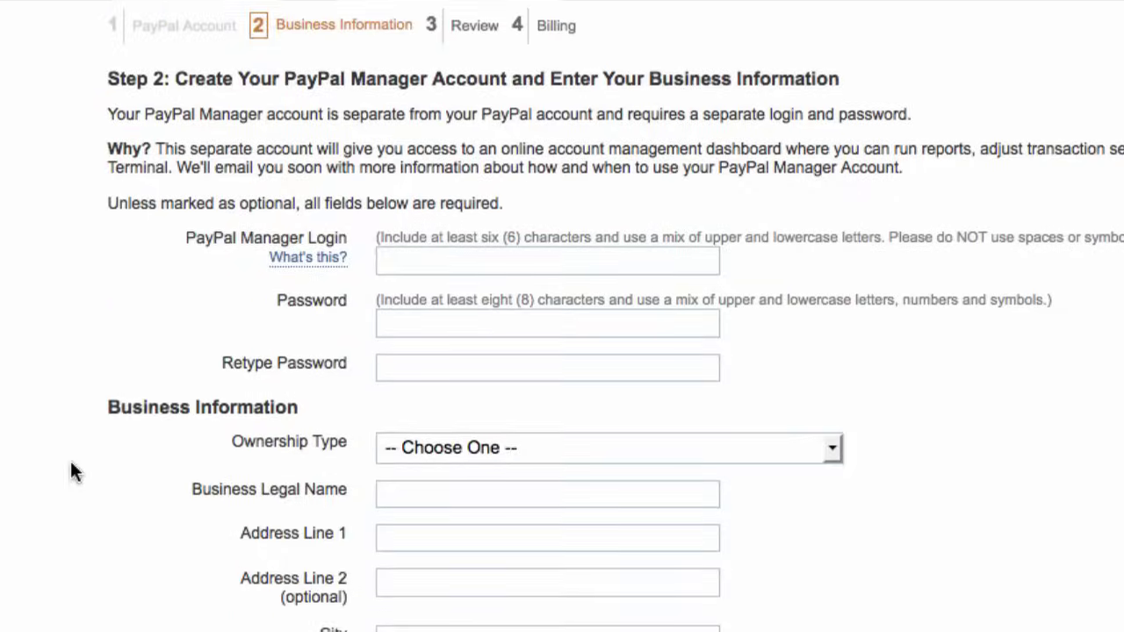
scroll(73, 469, down, 15)
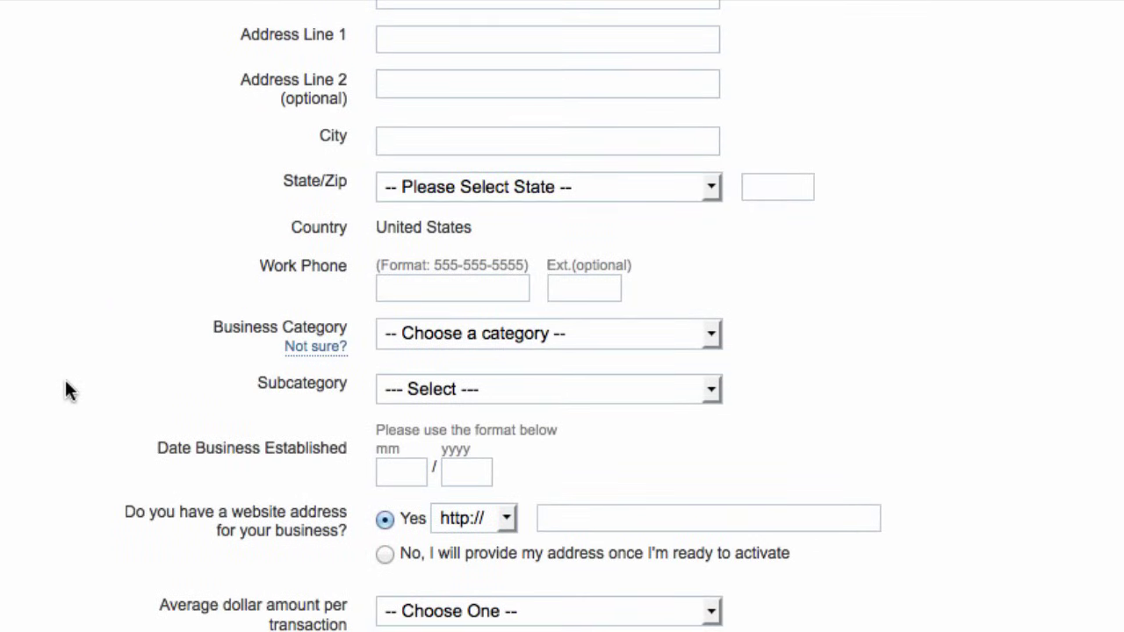
scroll(67, 386, down, 5)
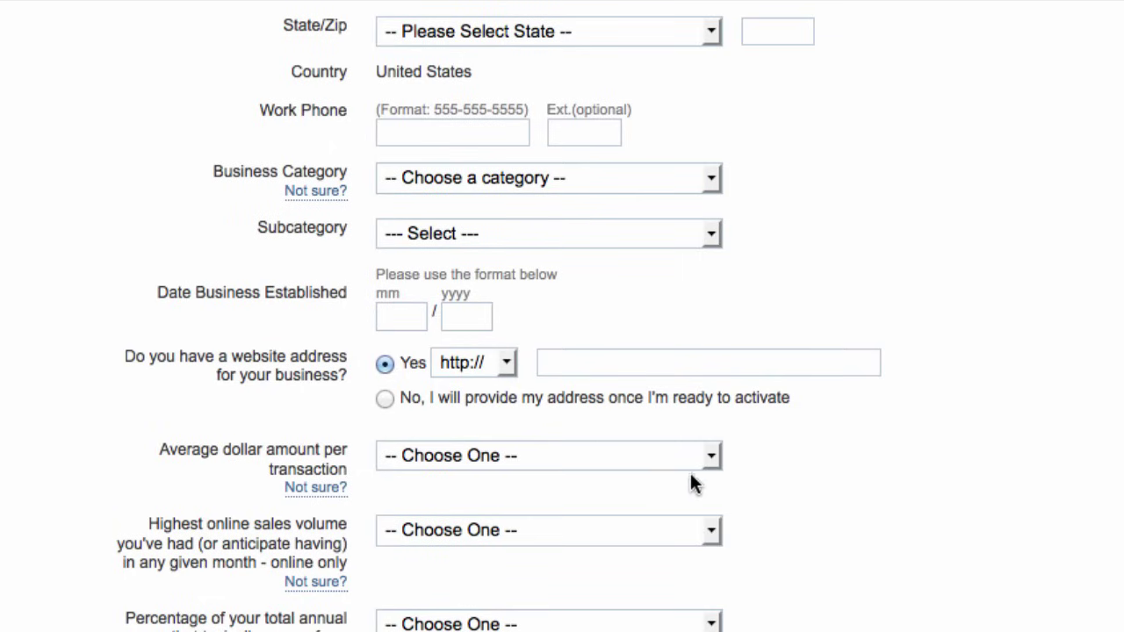
scroll(834, 481, down, 3)
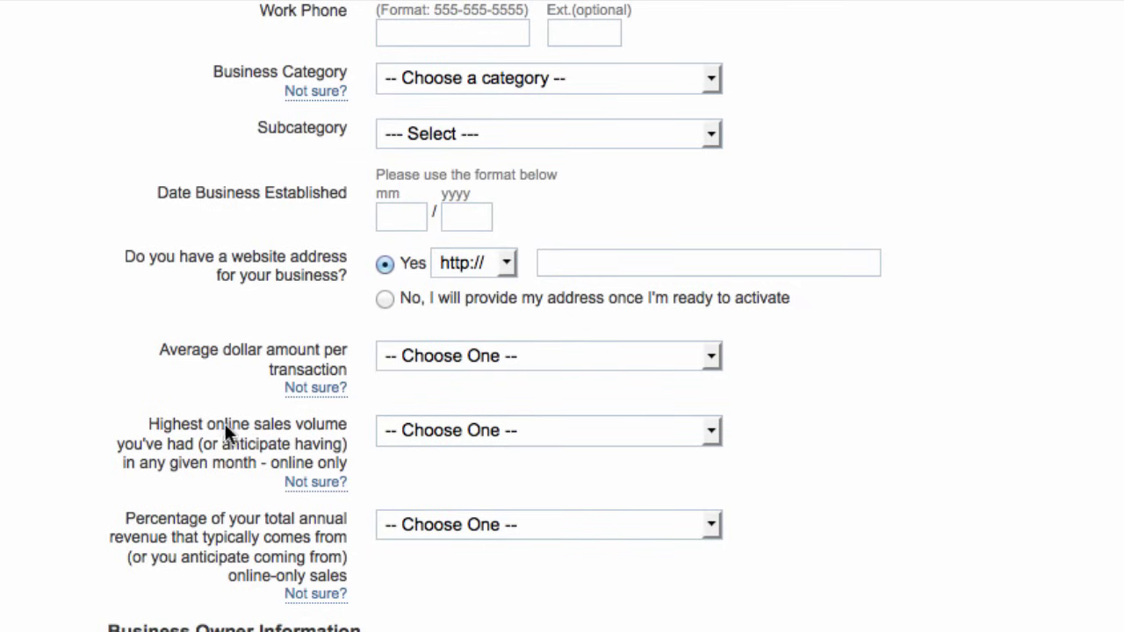
scroll(62, 463, down, 3)
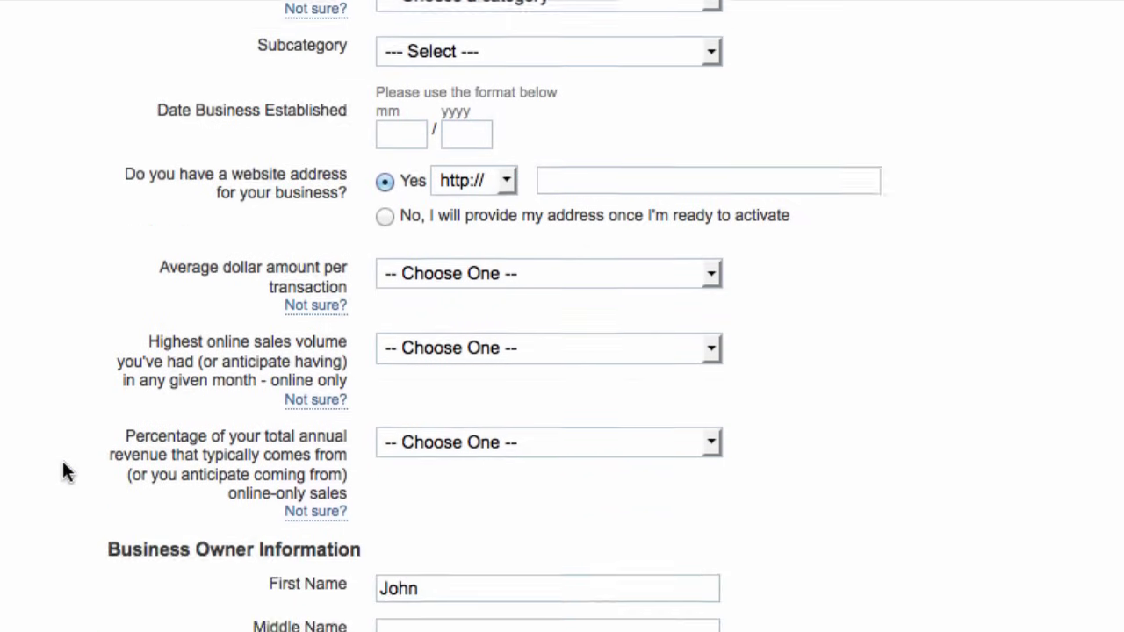
scroll(65, 458, down, 6)
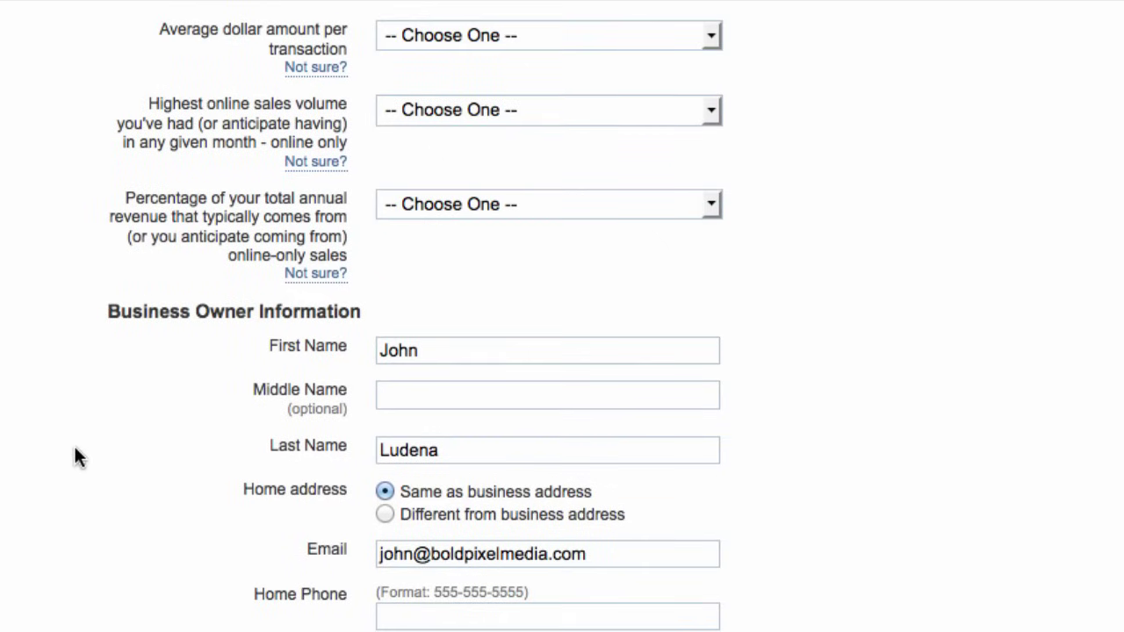
scroll(76, 457, down, 5)
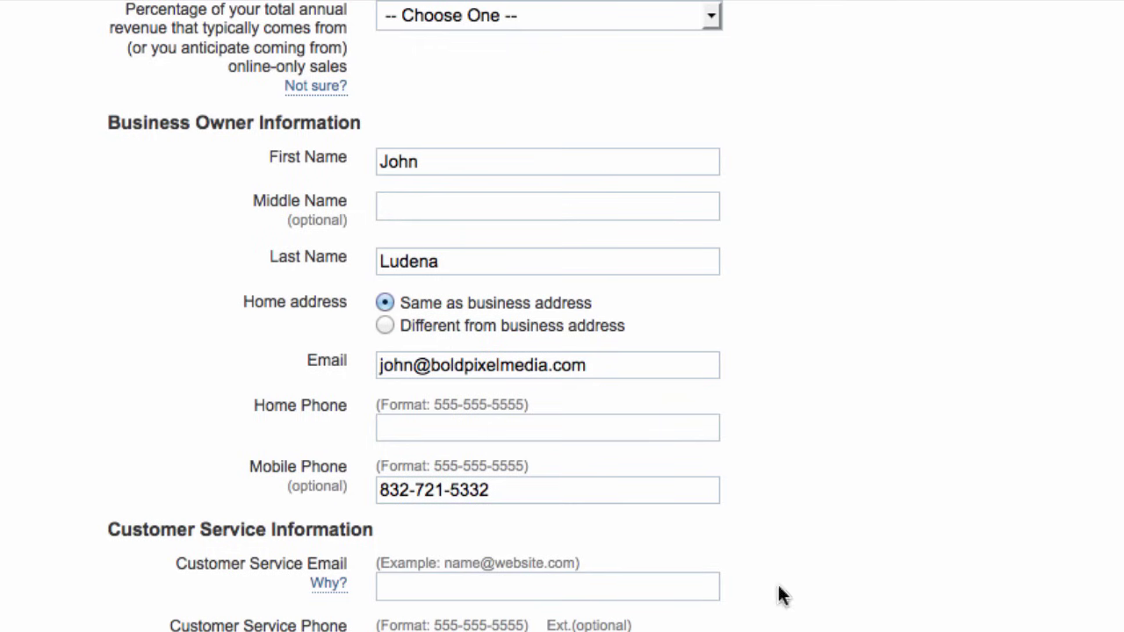
scroll(562, 316, up, 15)
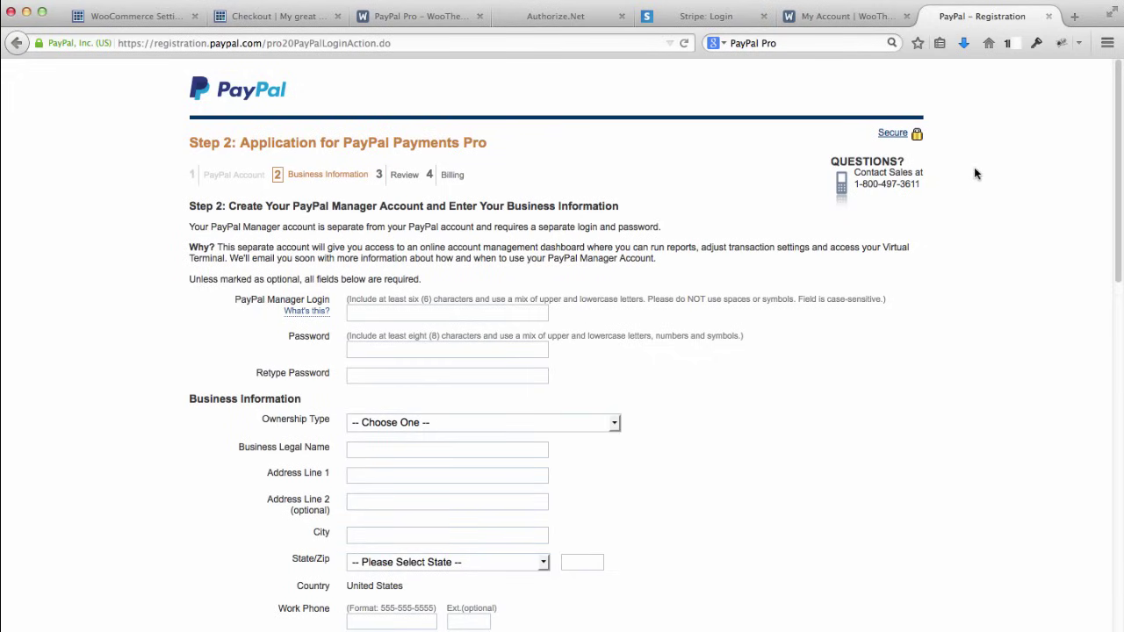
click(683, 17)
Step: Load stripe.com in the Stripe tab and scroll through its homepage
click(255, 43)
text(s)
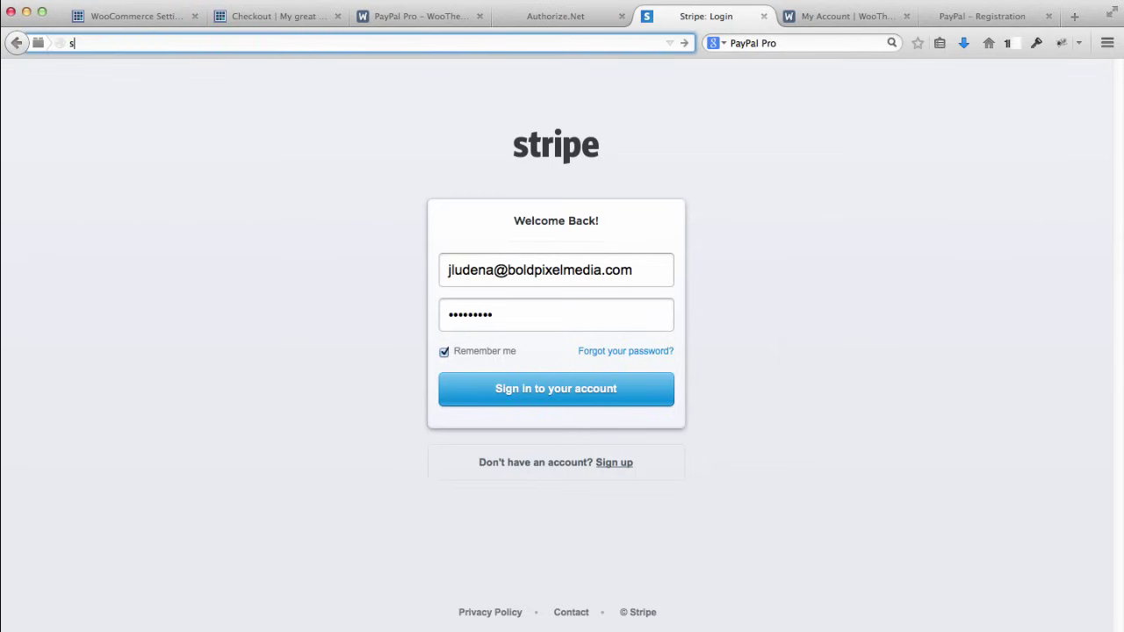
text(tripe.com)
key(Return)
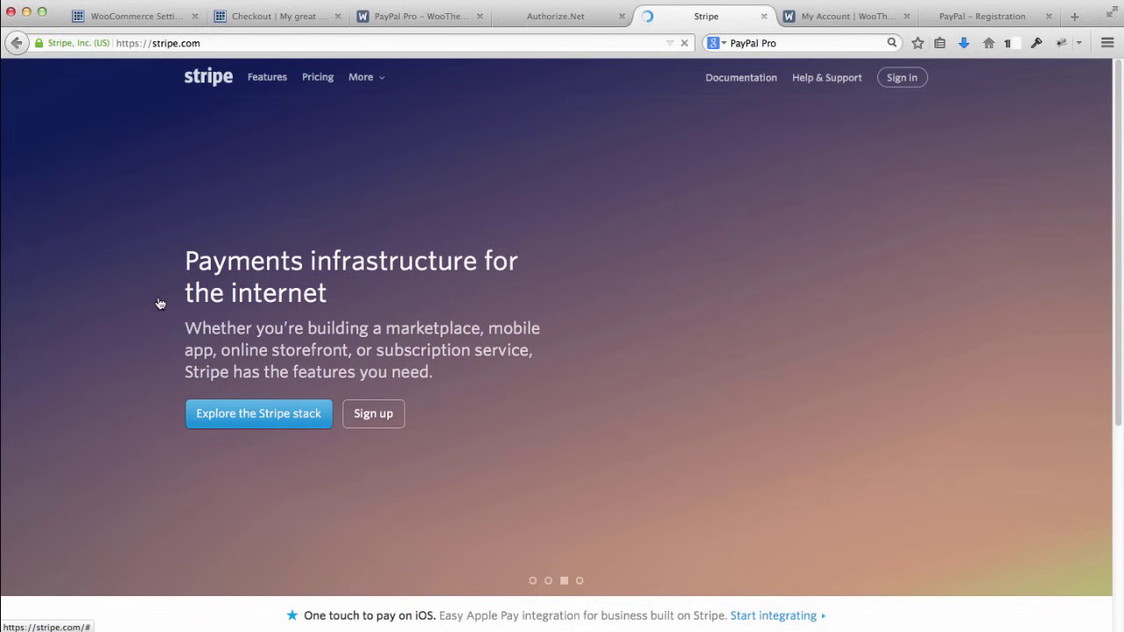
scroll(153, 321, down, 5)
scroll(152, 321, down, 1)
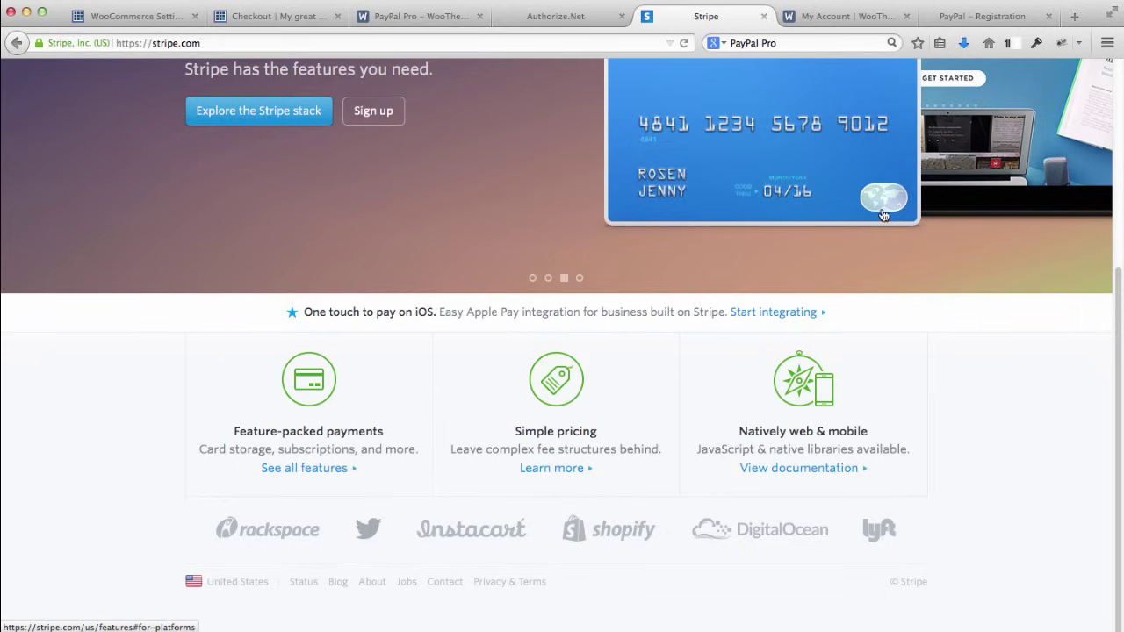
scroll(991, 254, up, 5)
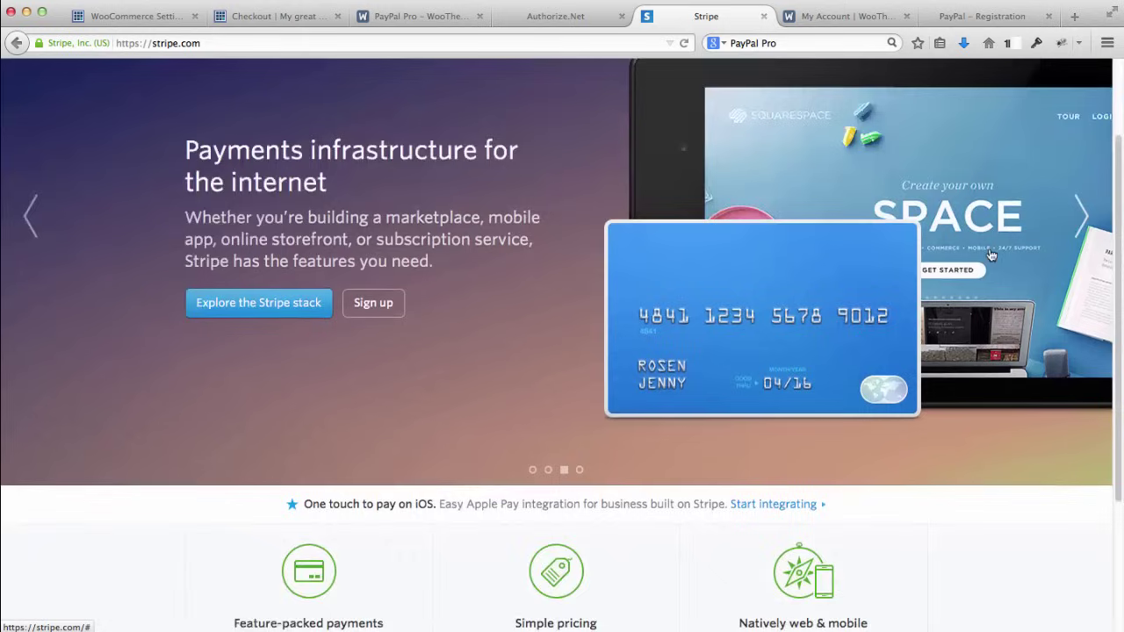